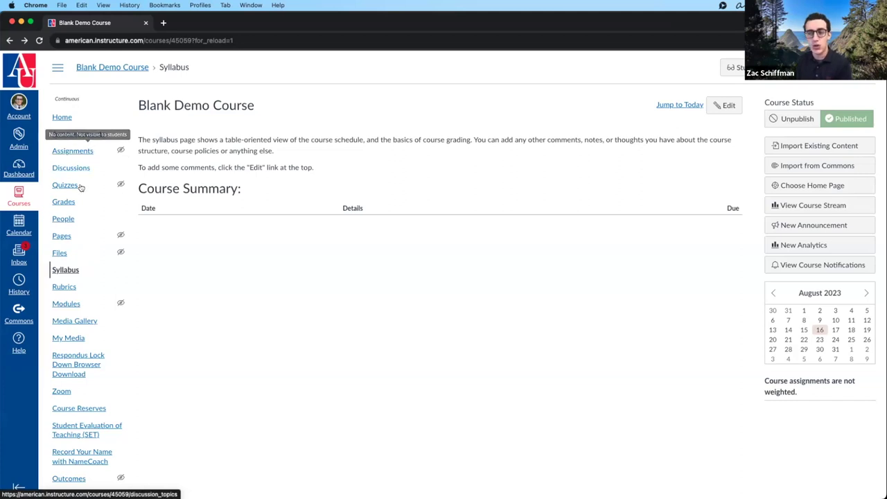
- Go to the Blank Demo Course assignments list and start a new blank assignment
click(89, 150)
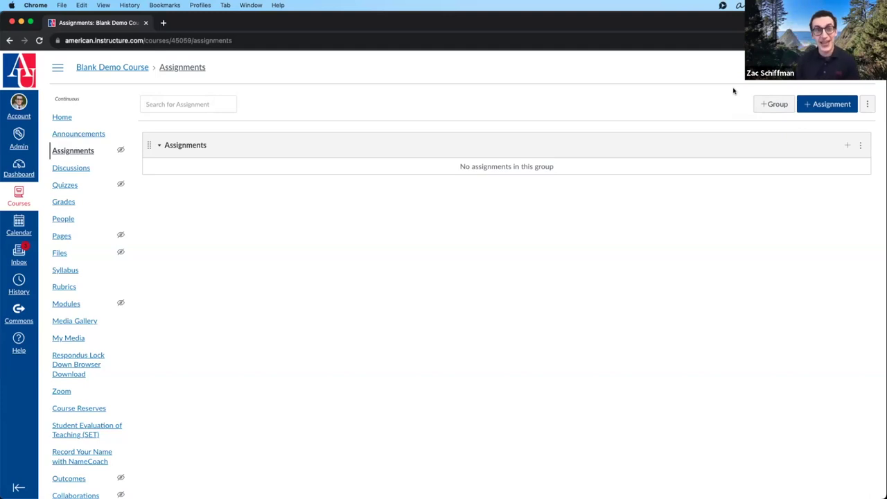
click(829, 111)
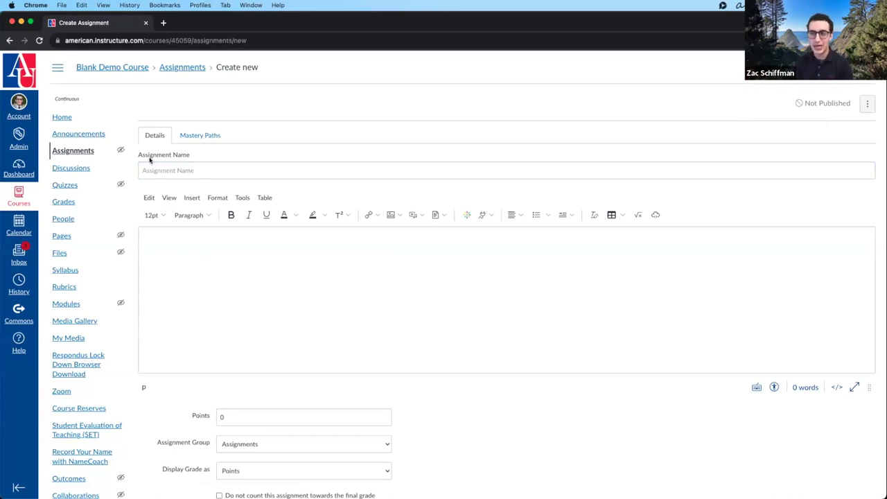
- Enter 'Assignment 1' as the assignment name, leaving the cursor in the description editor
click(193, 169)
text(Assignment 1)
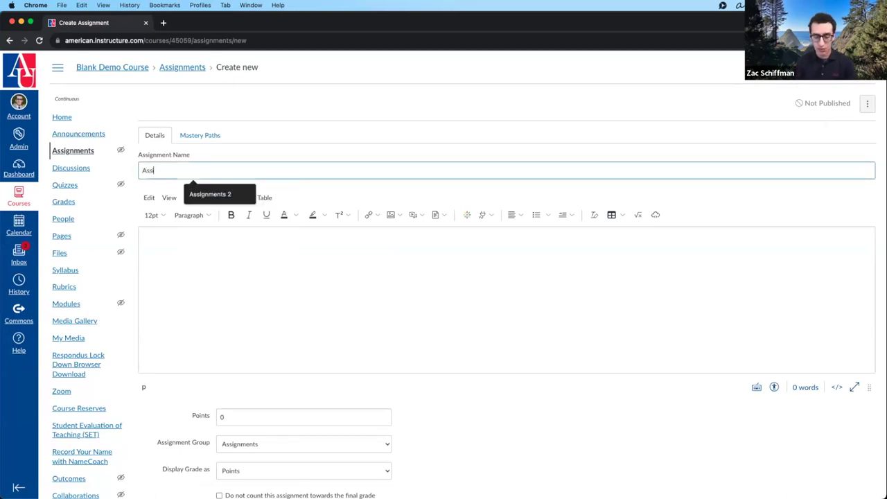
click(214, 262)
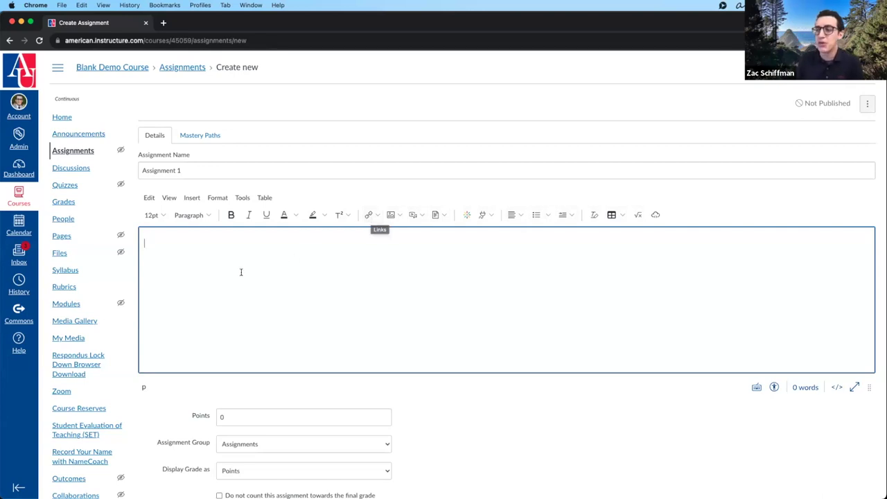
click(228, 169)
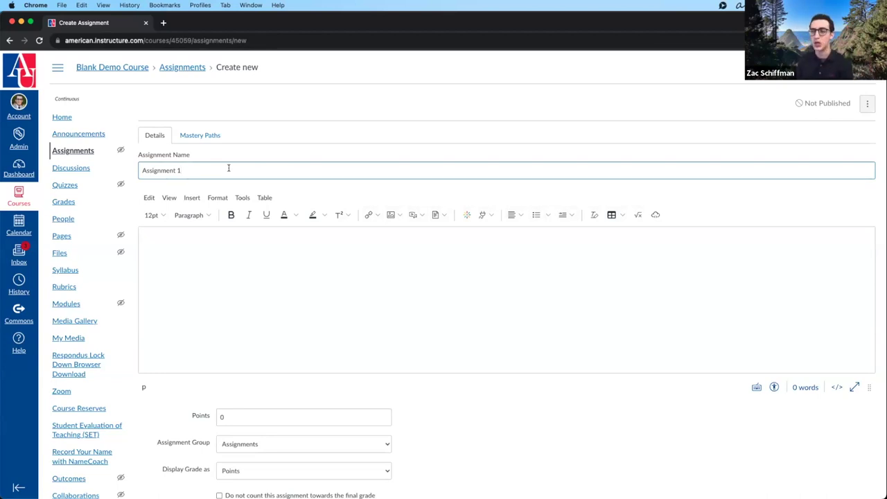
click(182, 275)
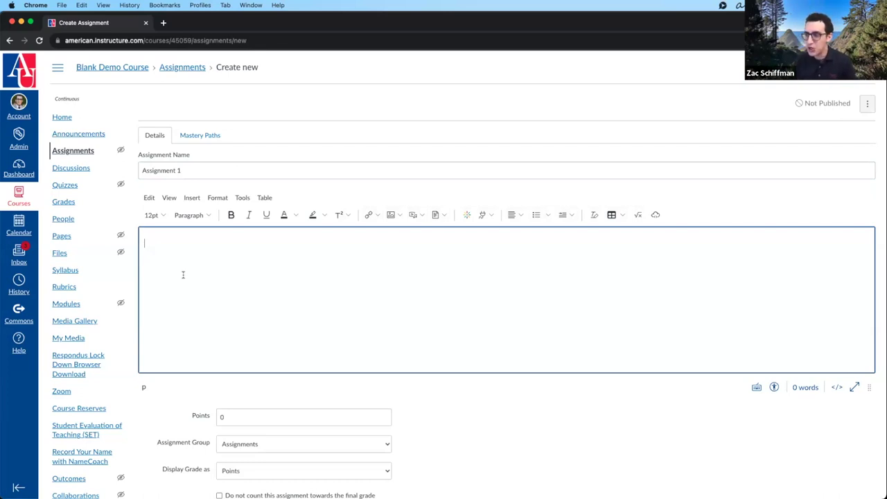
scroll(192, 275, down, 3)
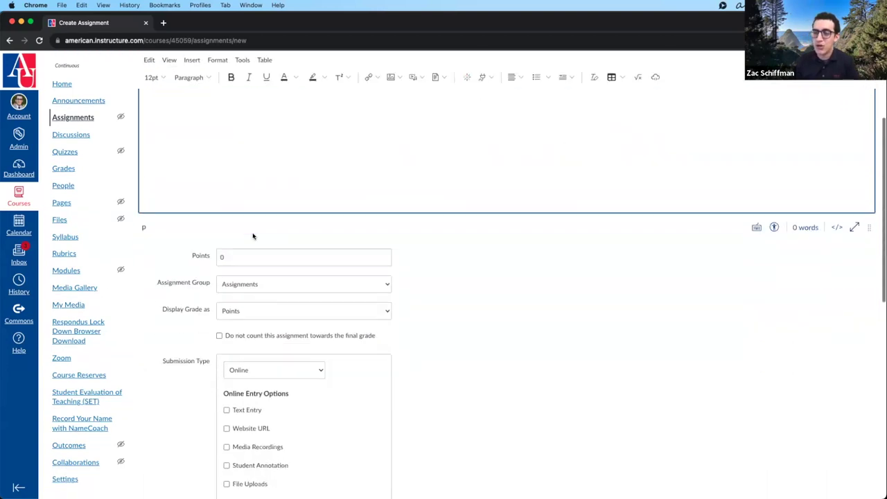
scroll(254, 236, up, 3)
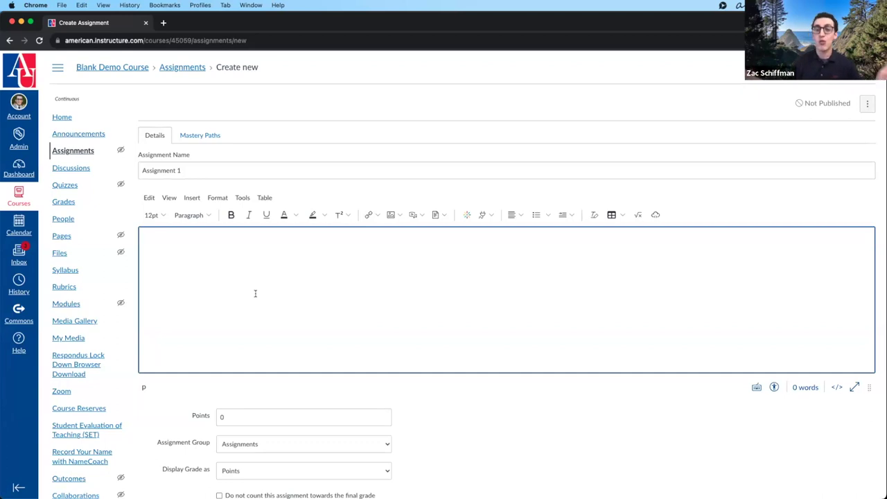
- Type placeholder 'dfghsfdghdfghsdfgsdfg sdfg sdg sdf' in the description, then decline a call and quit a Dock app
text(dfghsfdghdfghsdfgsdfg sdfg sdg sdf)
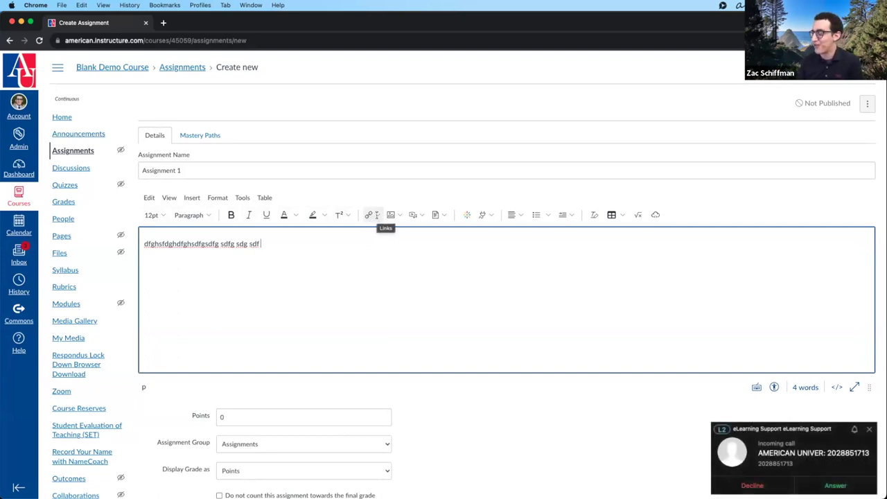
click(752, 484)
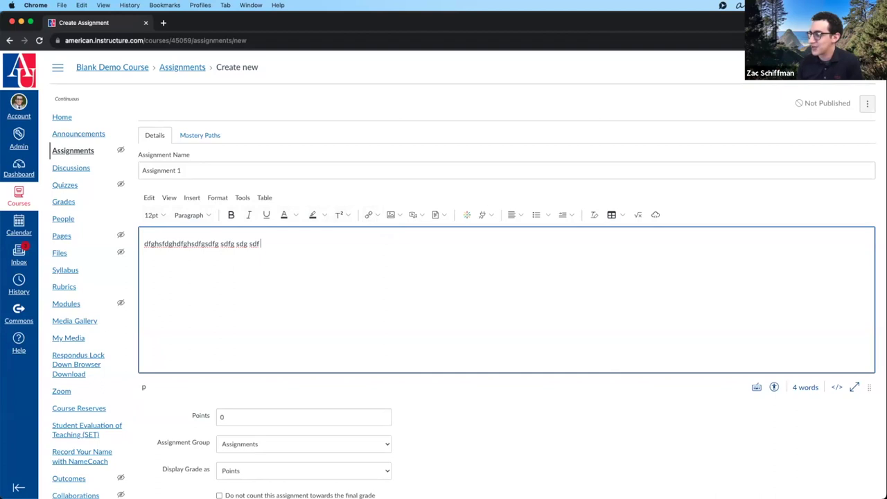
right_click(454, 485)
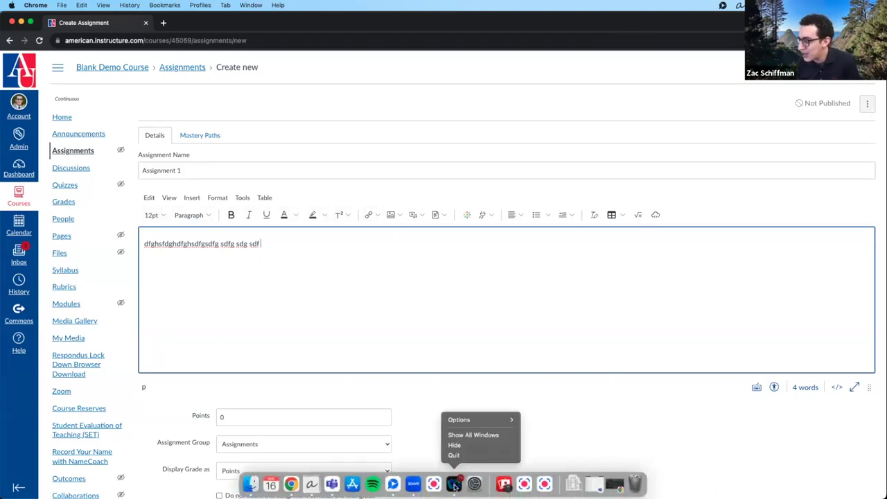
click(454, 456)
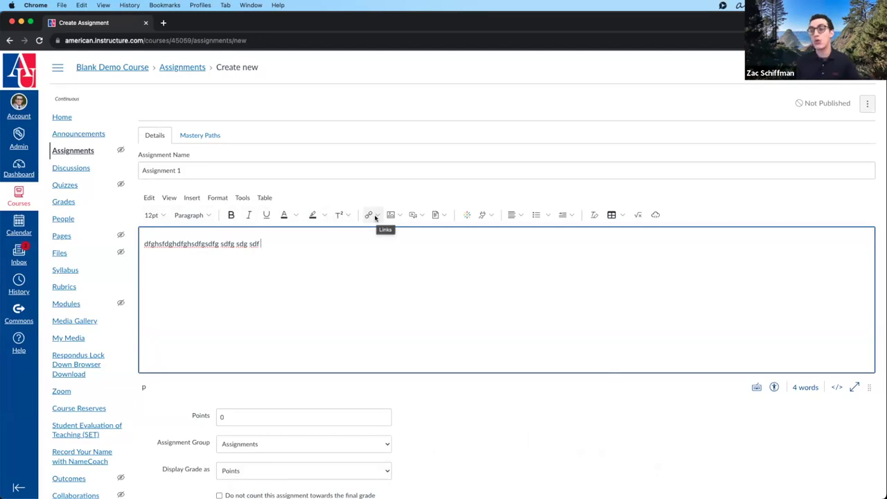
- Start an external link with text 'Taming of the Shrew Painting', then cancel it without inserting
click(379, 216)
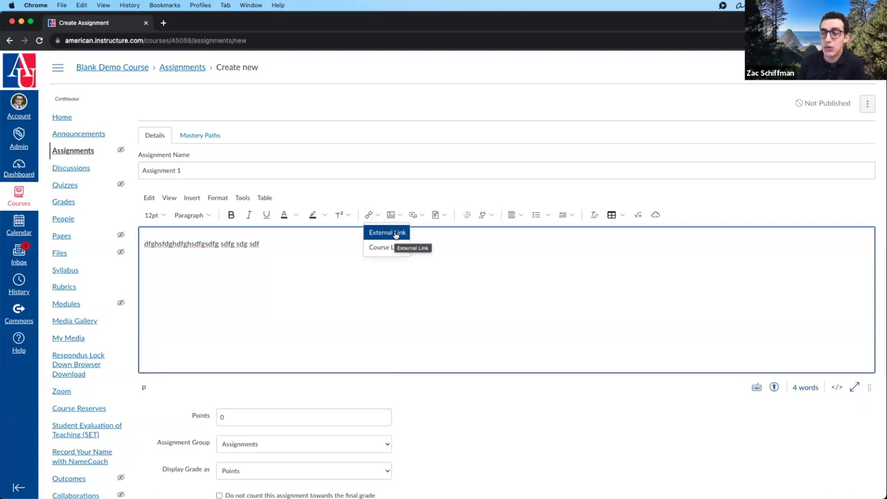
click(395, 235)
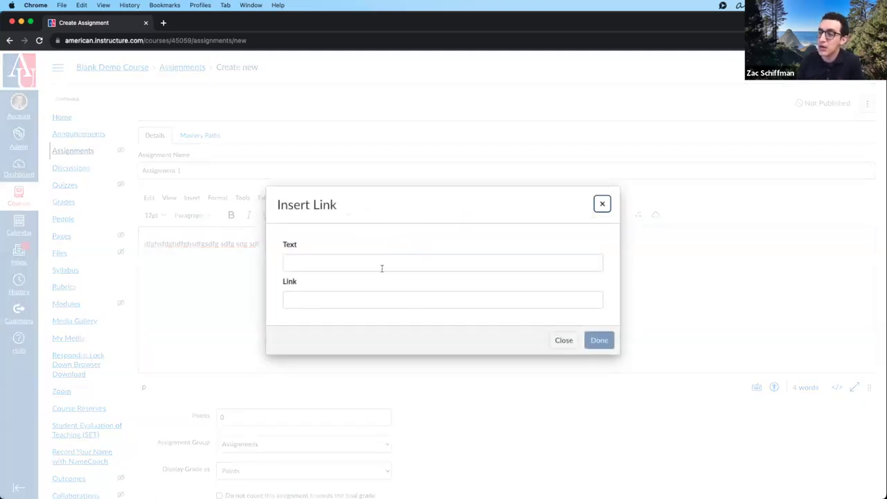
click(378, 265)
text(Taming of the She)
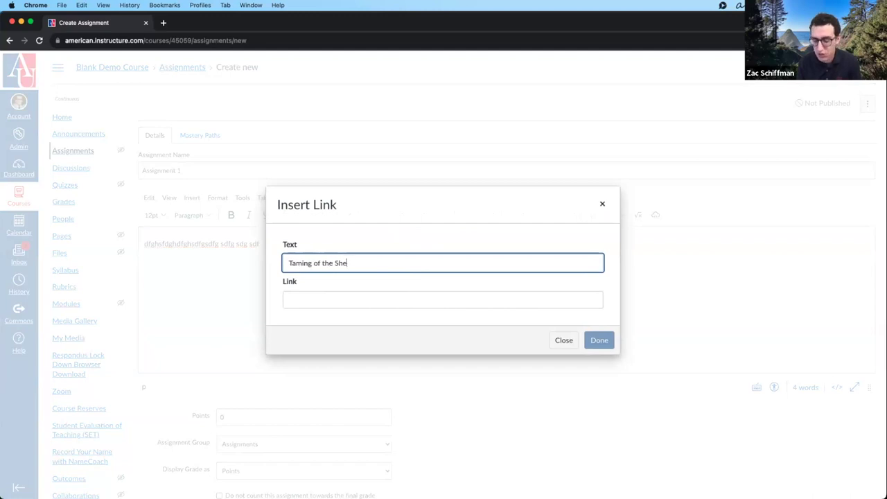
key(BackSpace)
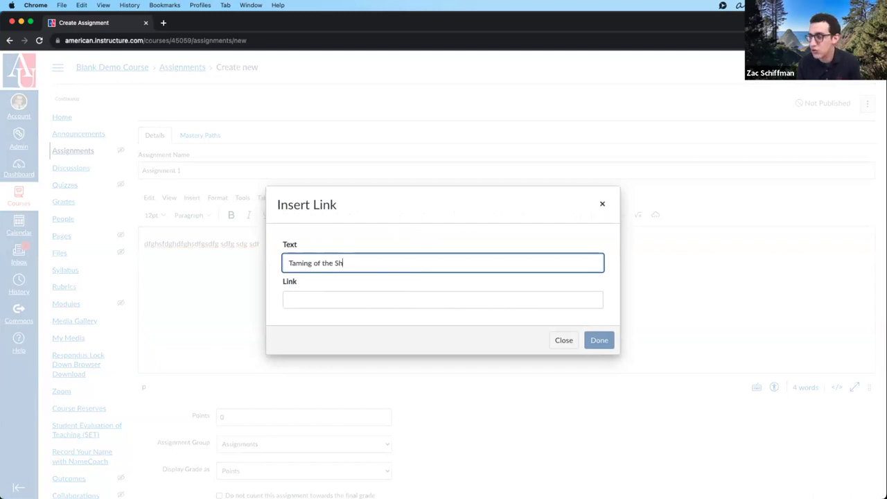
text(rew Painting)
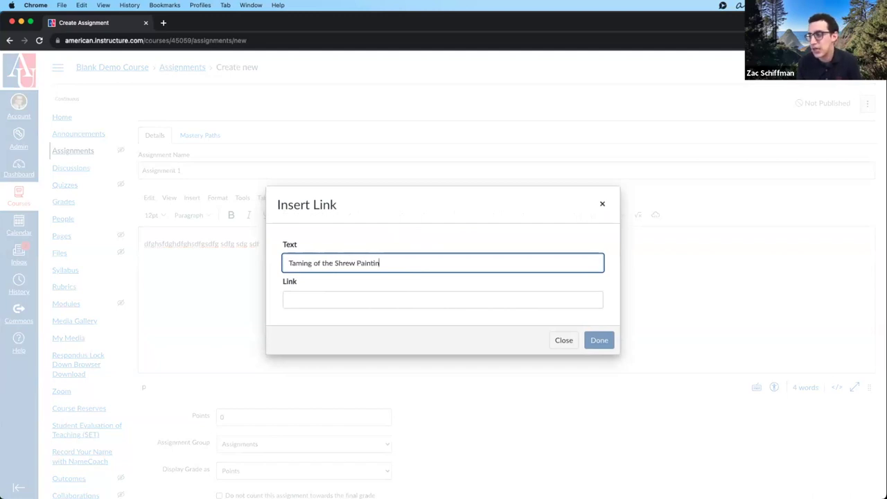
click(360, 299)
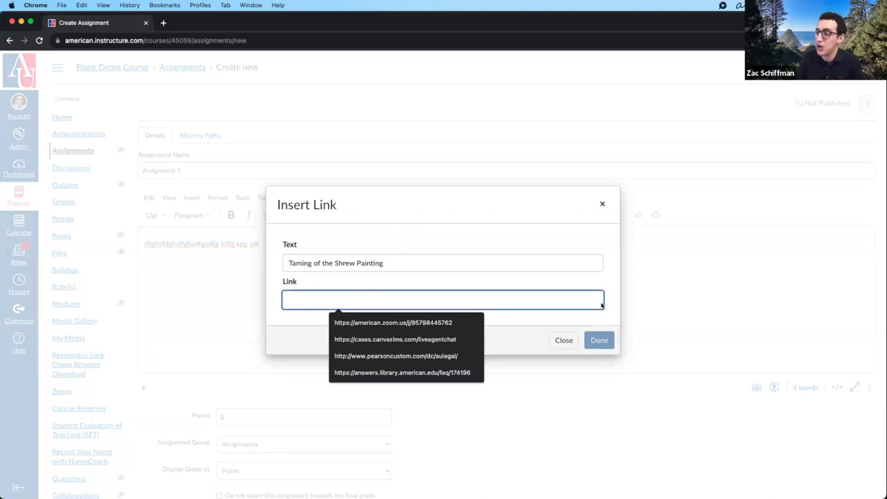
click(602, 204)
click(376, 215)
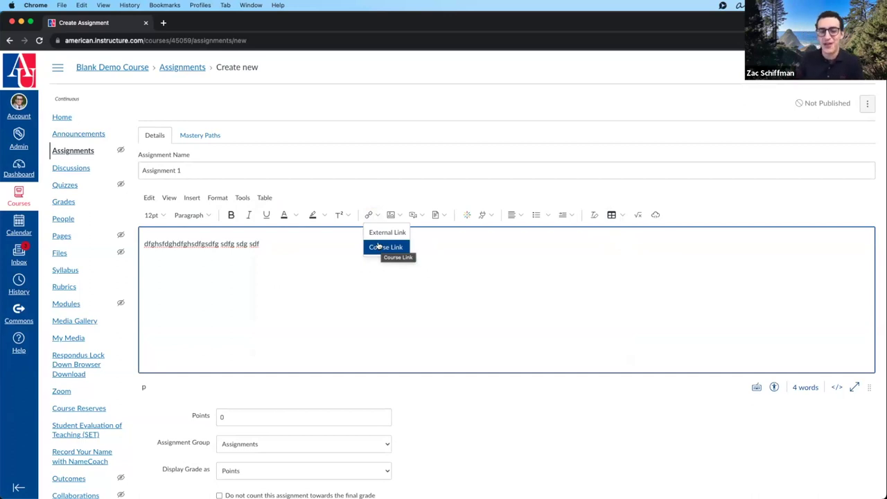
- Insert a Course Navigation link to the Grades page at the end of the description
click(385, 246)
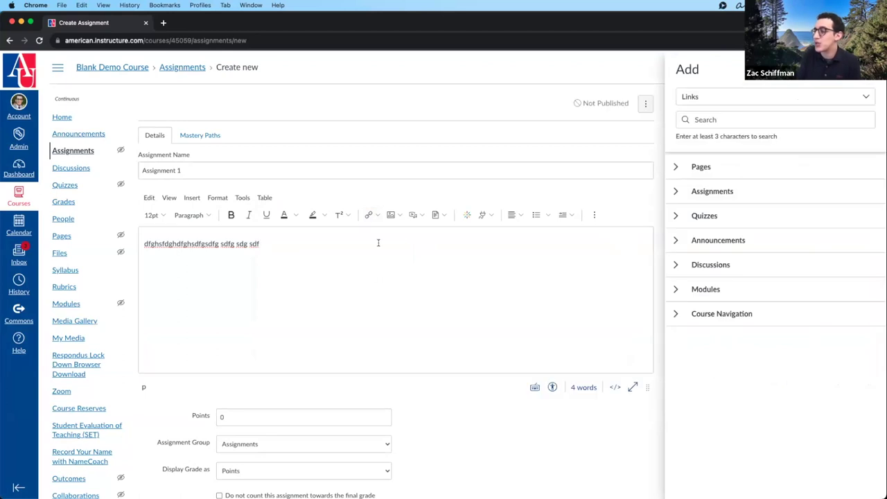
click(675, 168)
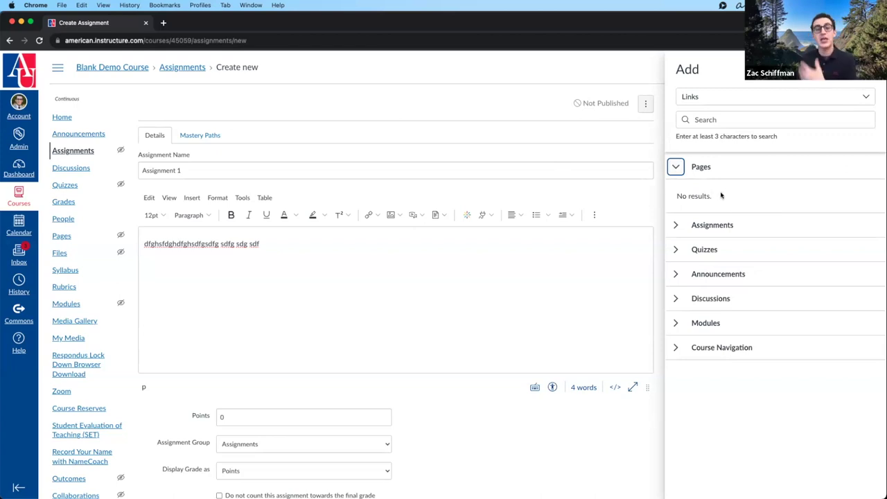
click(675, 225)
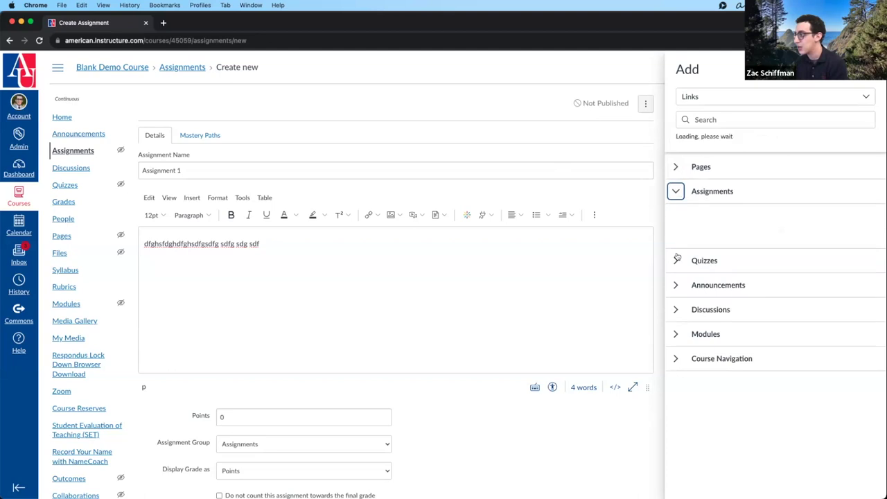
click(676, 276)
click(676, 327)
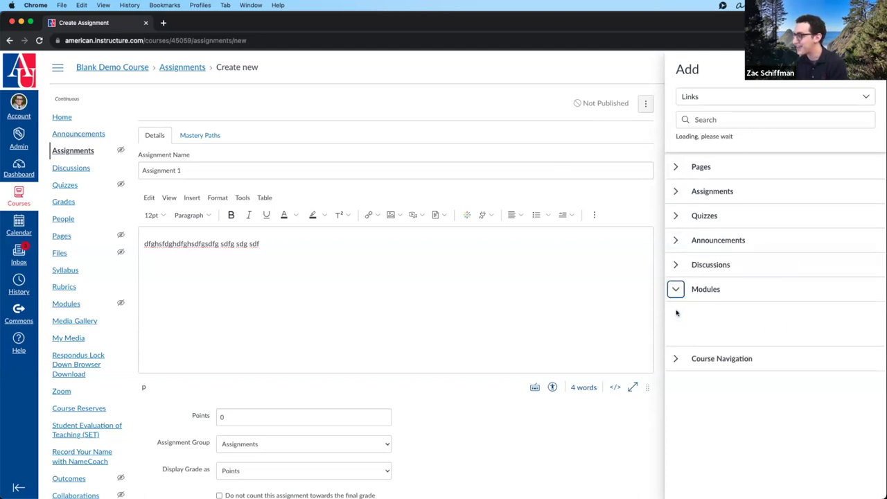
click(679, 350)
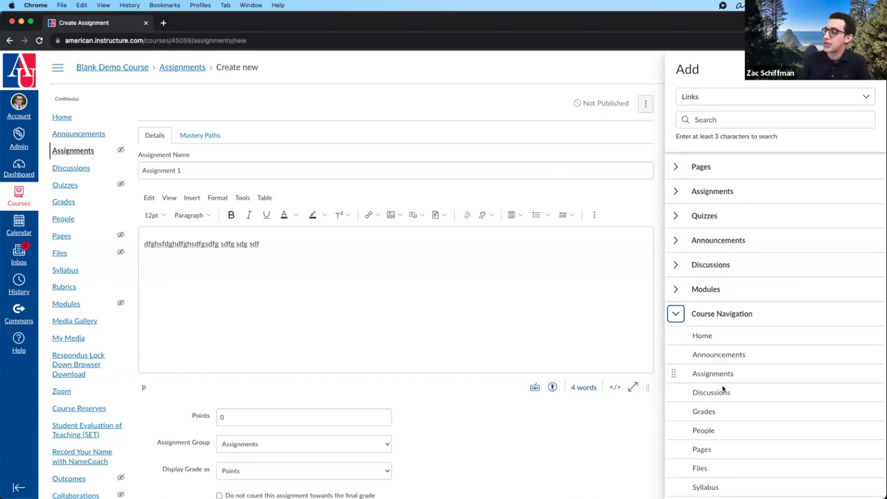
click(700, 411)
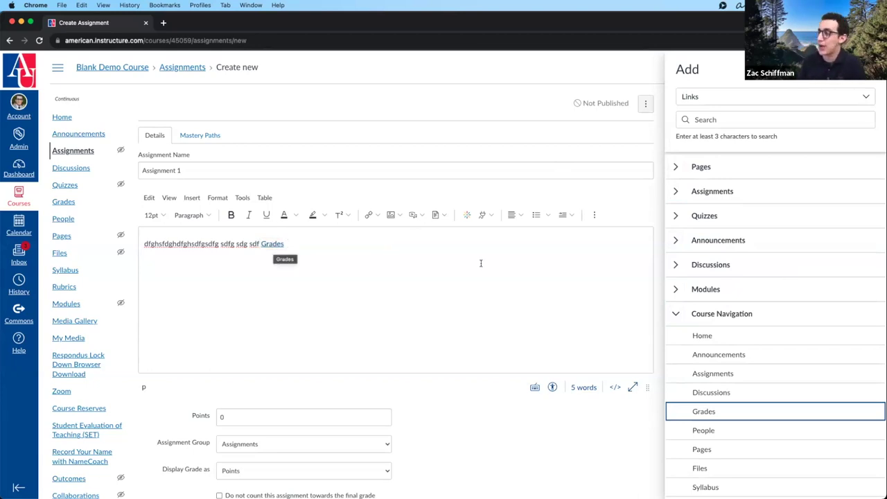
click(681, 168)
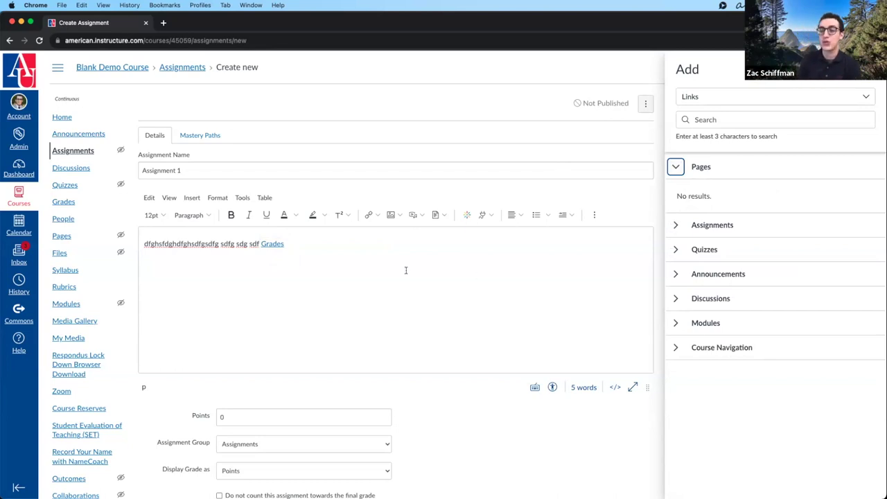
click(436, 254)
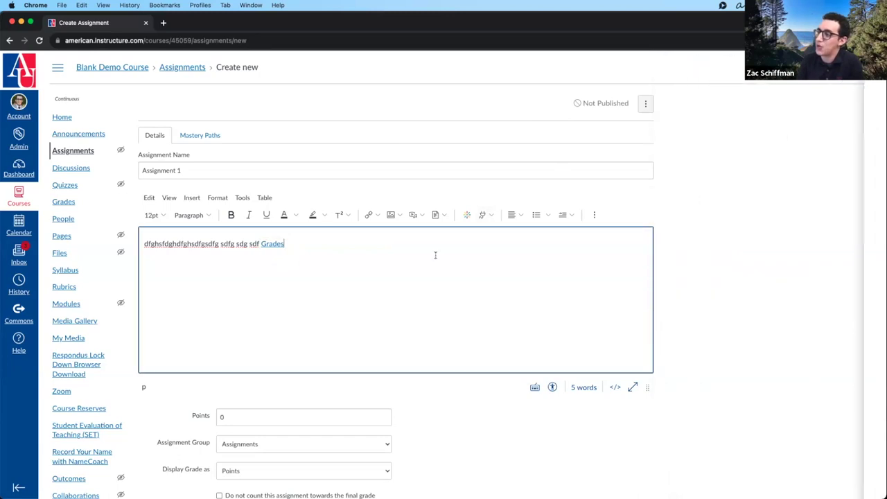
click(400, 216)
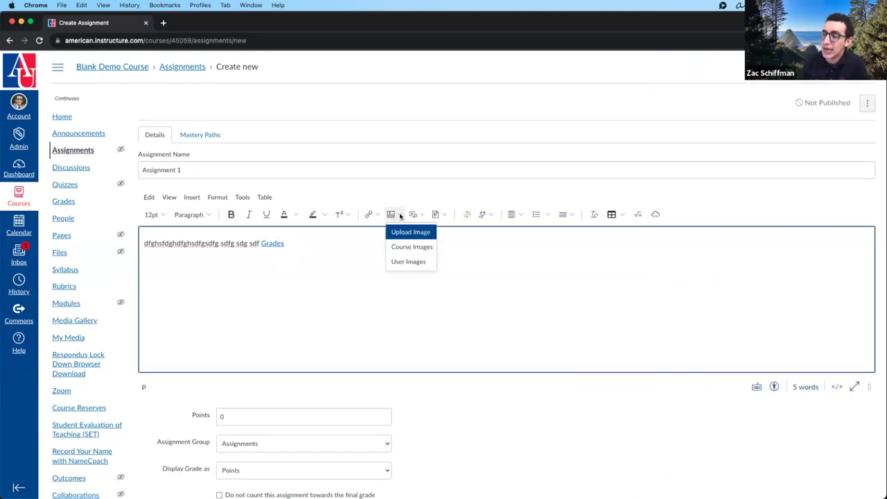
click(400, 233)
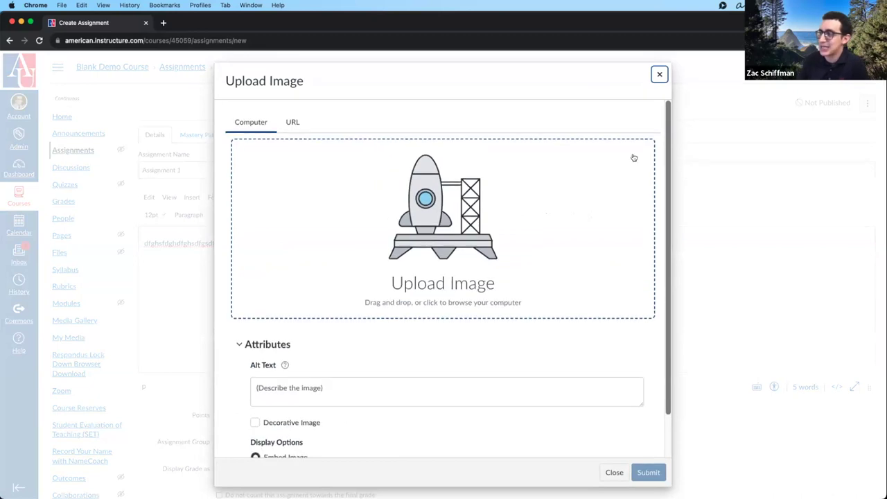
mouse_move(284, 365)
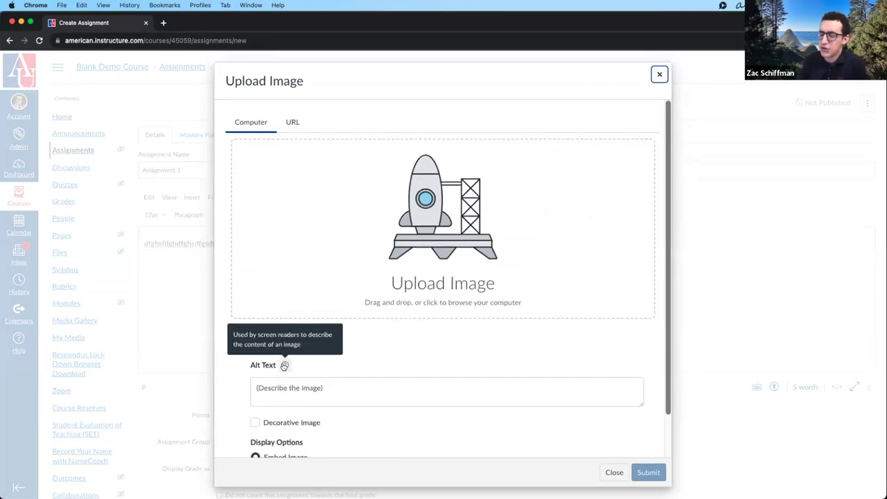
click(659, 75)
click(394, 215)
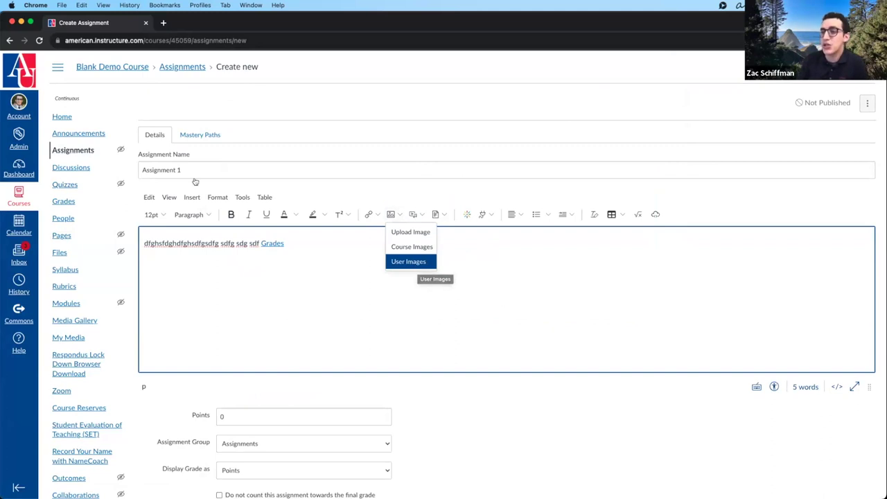
click(18, 104)
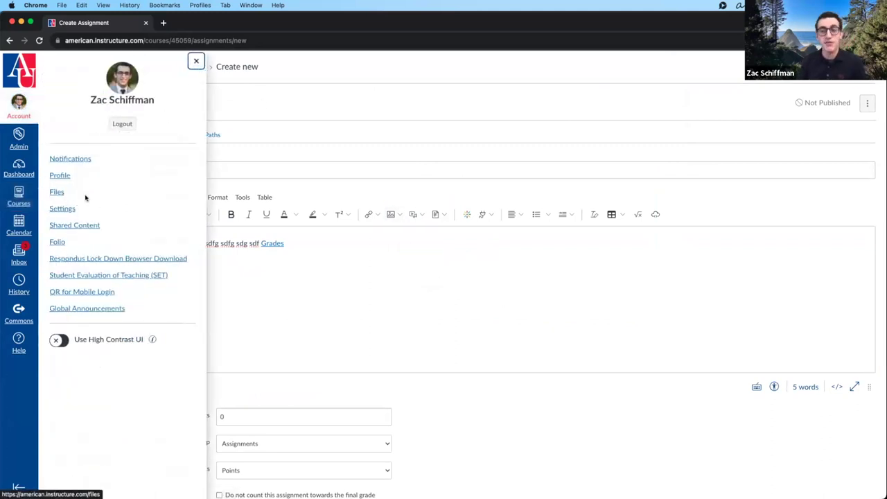
click(196, 61)
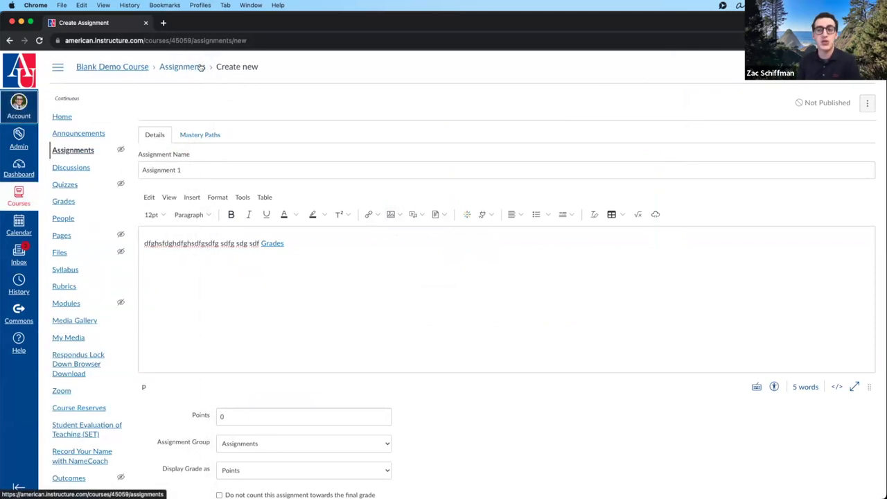
click(329, 239)
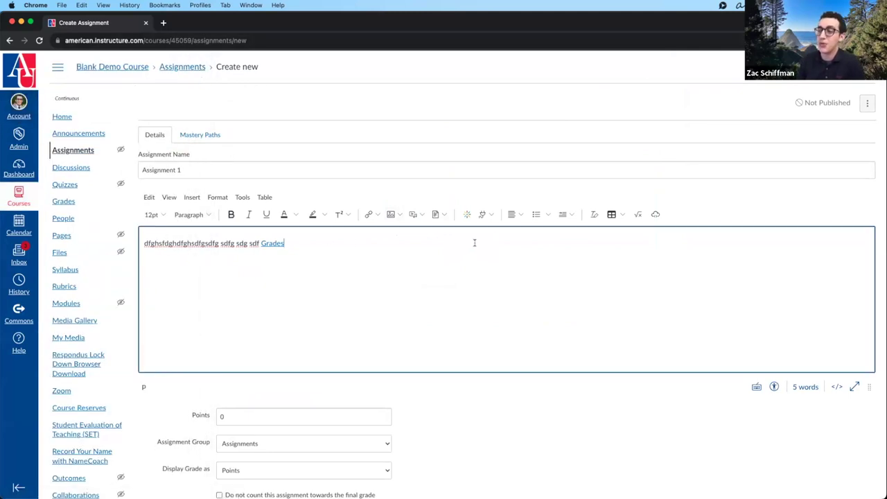
- Check the Media and Documents options, then bring up the Embed Kaltura Media library
click(419, 216)
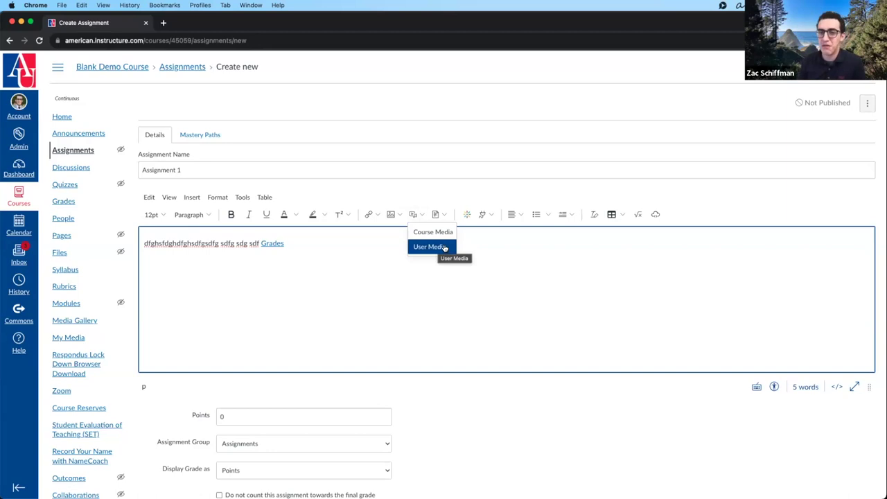
click(480, 252)
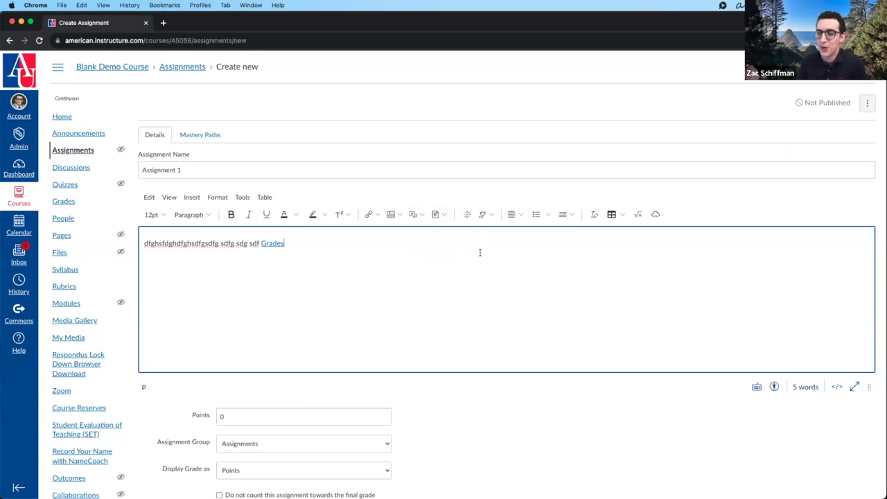
click(444, 215)
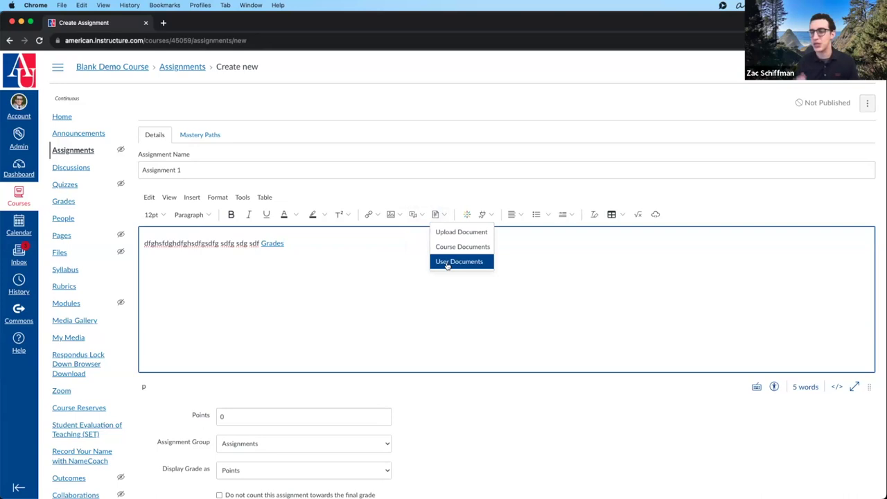
click(457, 312)
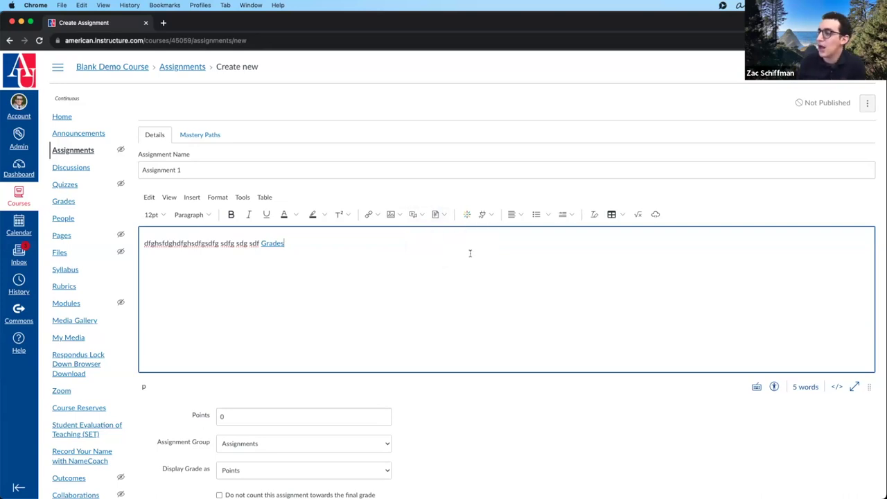
click(465, 216)
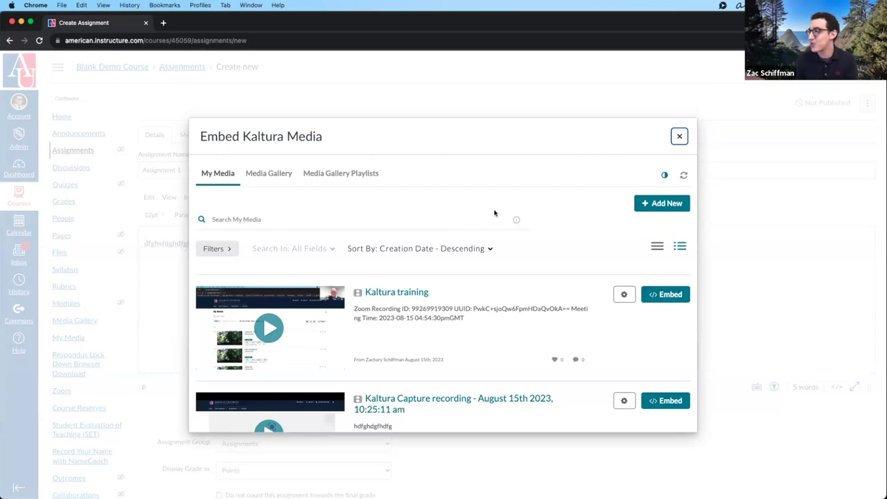
- Embed the 'Clip of sample-10s' Kaltura video into the description
scroll(485, 228, down, 8)
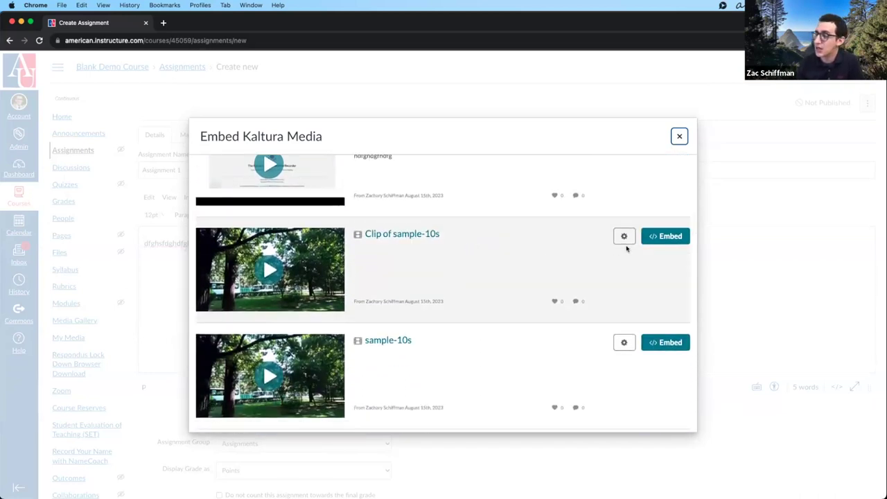
click(671, 242)
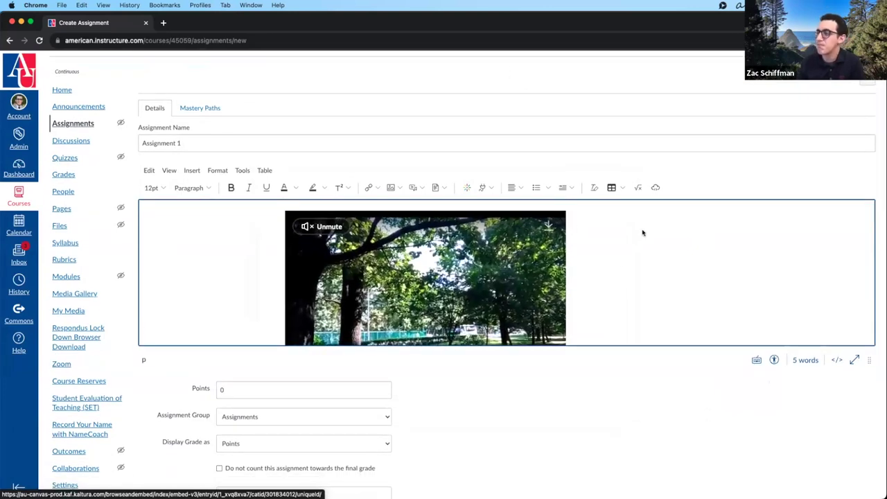
scroll(643, 265, down, 1)
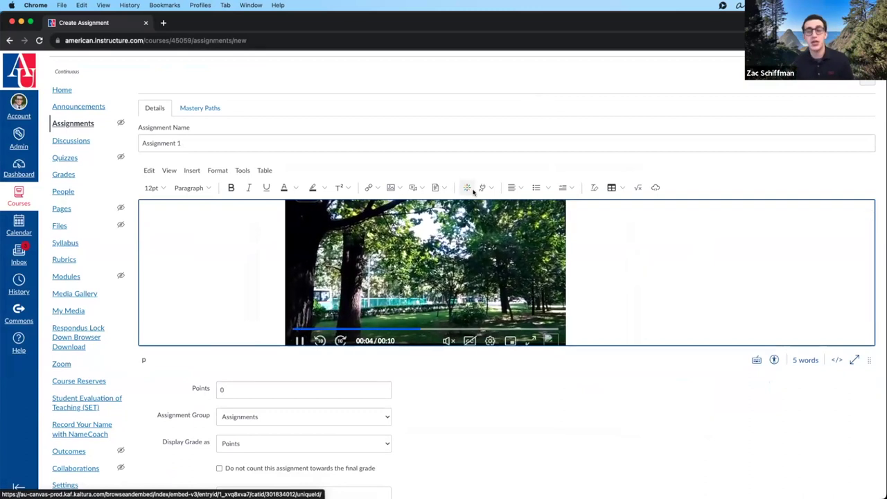
- Undo the video embed and delete the Grades link from the description
key(super+z)
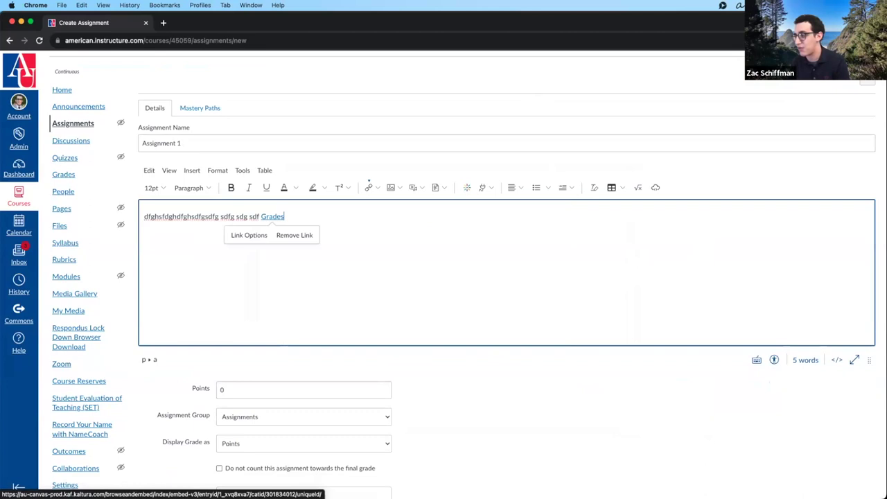
key(BackSpace)
key(BackSpace)
key(BackSpace)
key(BackSpace)
key(BackSpace)
key(BackSpace)
key(BackSpace)
key(BackSpace)
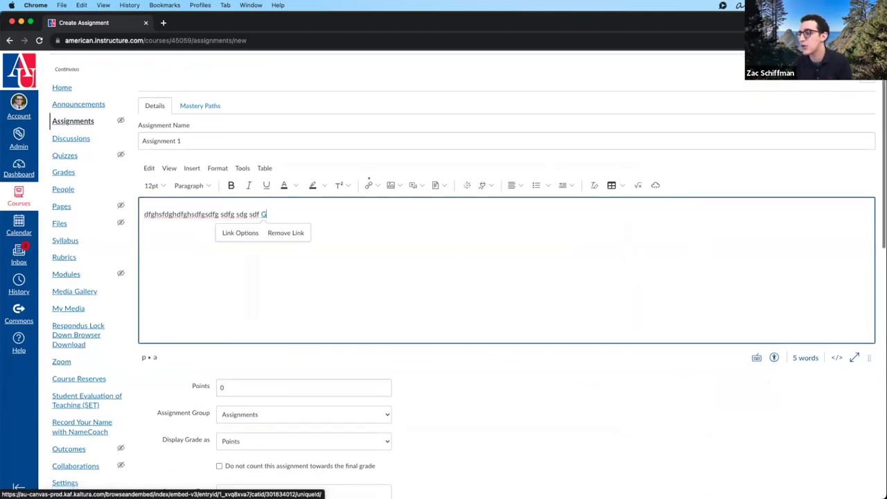
click(485, 185)
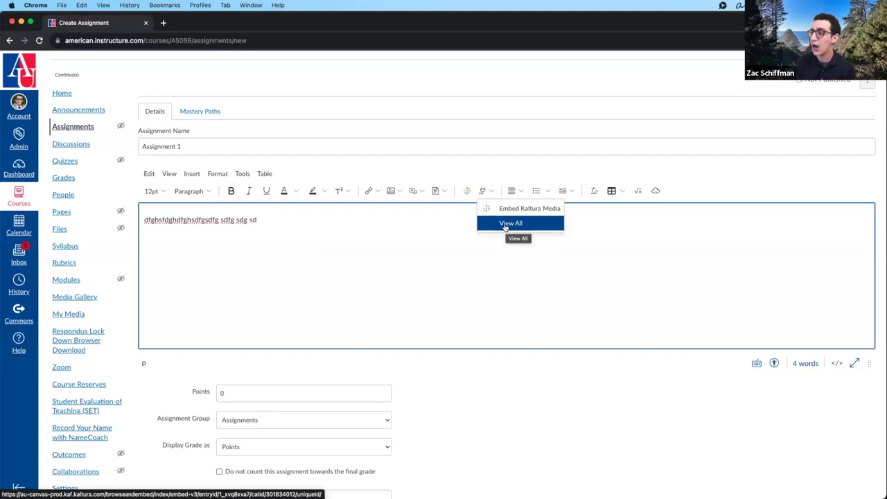
click(505, 223)
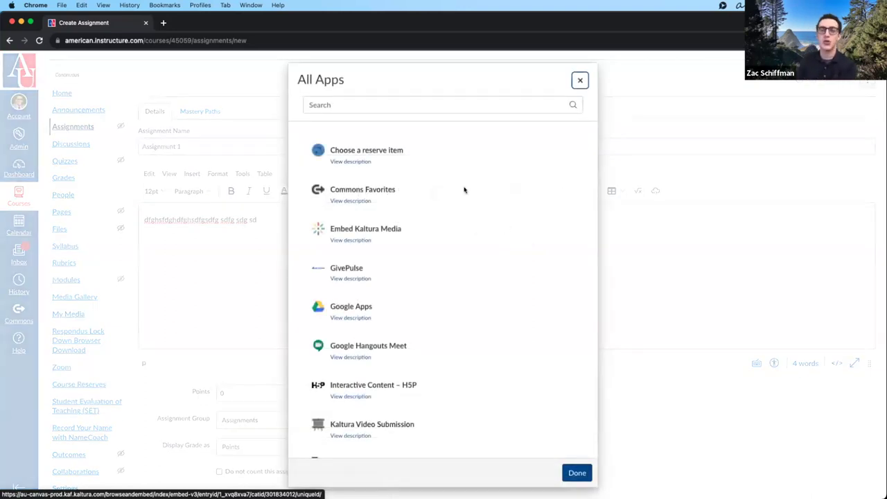
scroll(466, 222, down, 5)
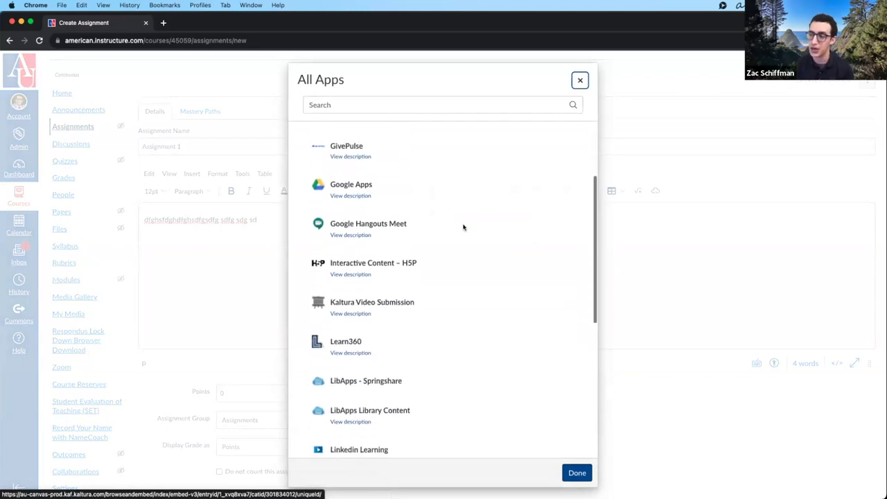
scroll(395, 193, down, 10)
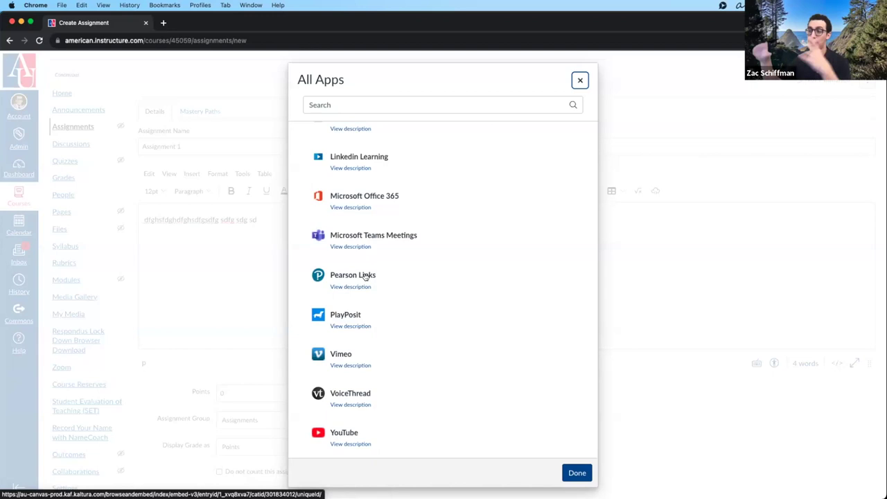
scroll(364, 281, down, 1)
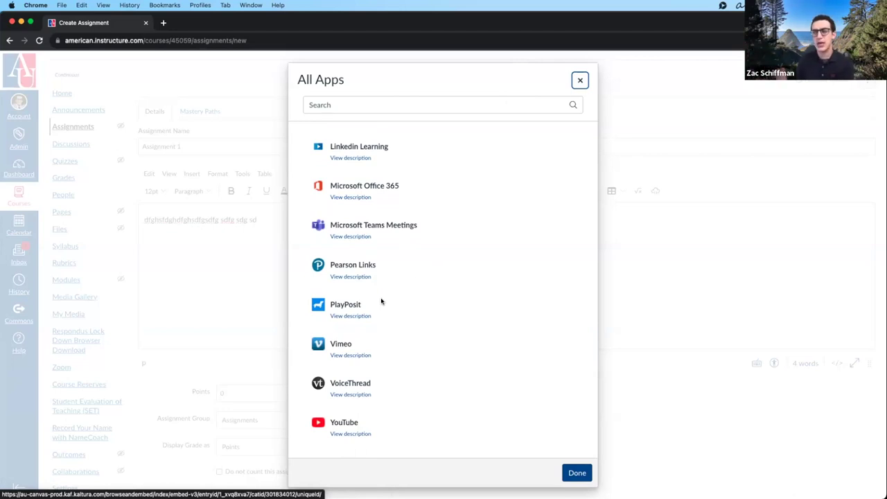
click(579, 79)
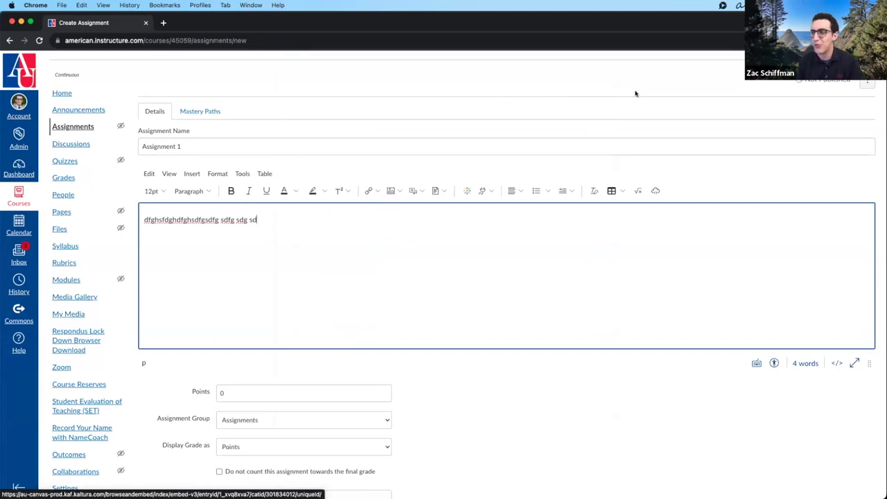
- Browse the editor's alignment, list and indent options without applying any
scroll(519, 236, down, 1)
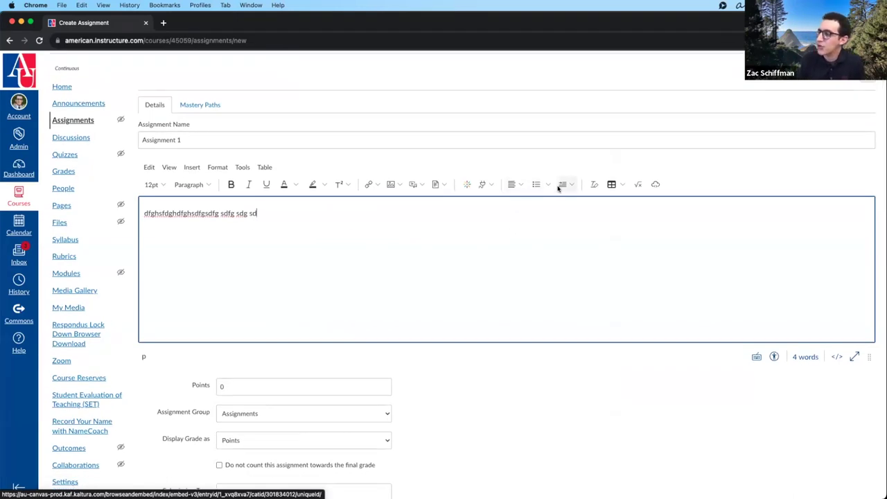
click(521, 185)
click(549, 185)
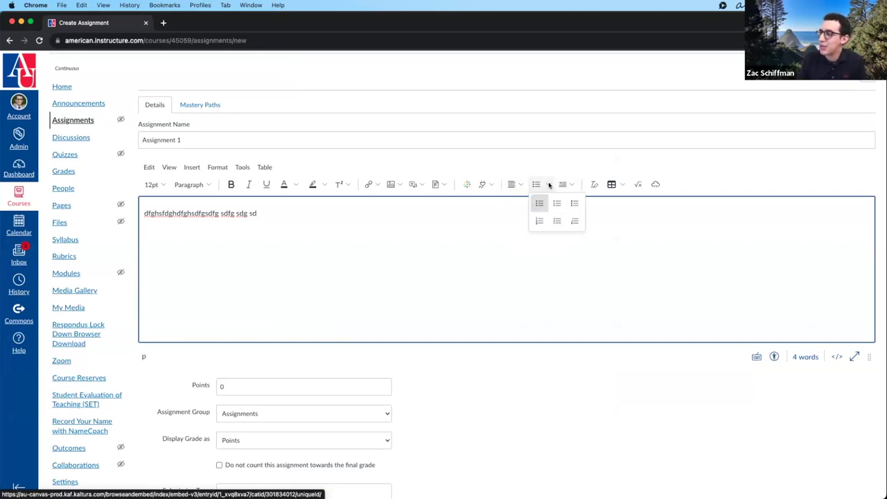
click(570, 185)
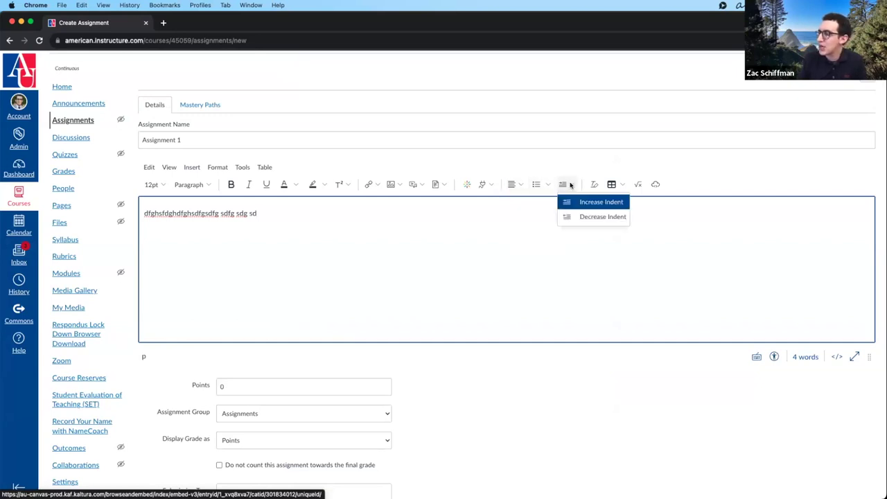
click(593, 185)
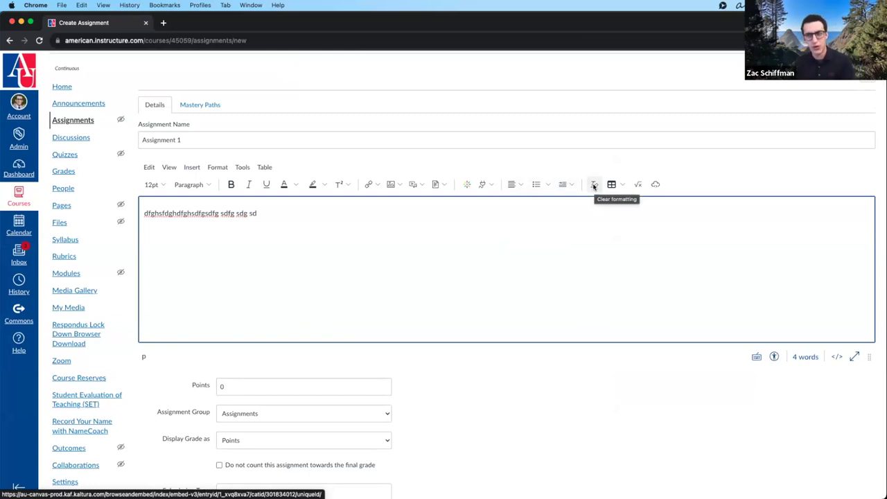
- Bring up the table size grid for inserting a table into the description
scroll(579, 301, down, 1)
drag(222, 226, 137, 209)
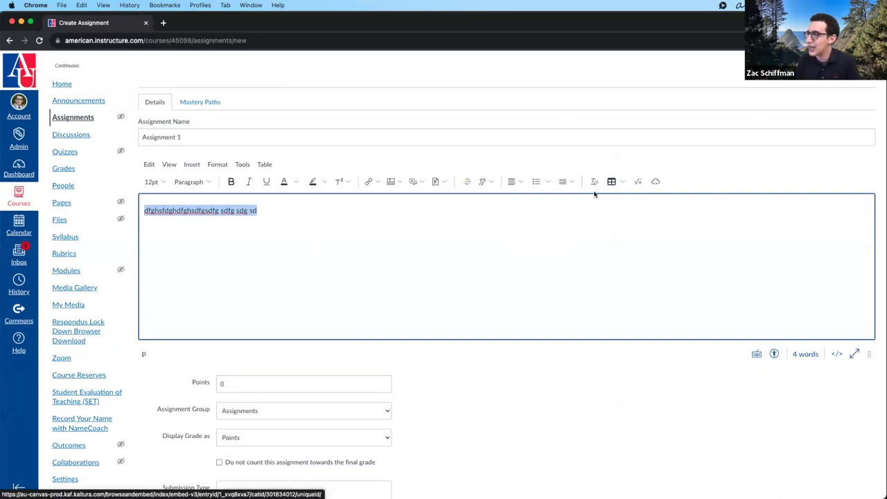
click(575, 239)
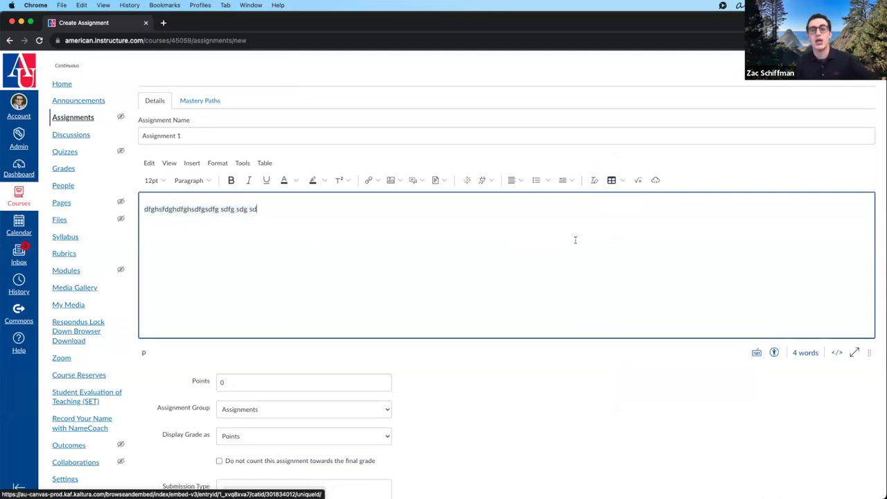
click(621, 181)
mouse_move(638, 198)
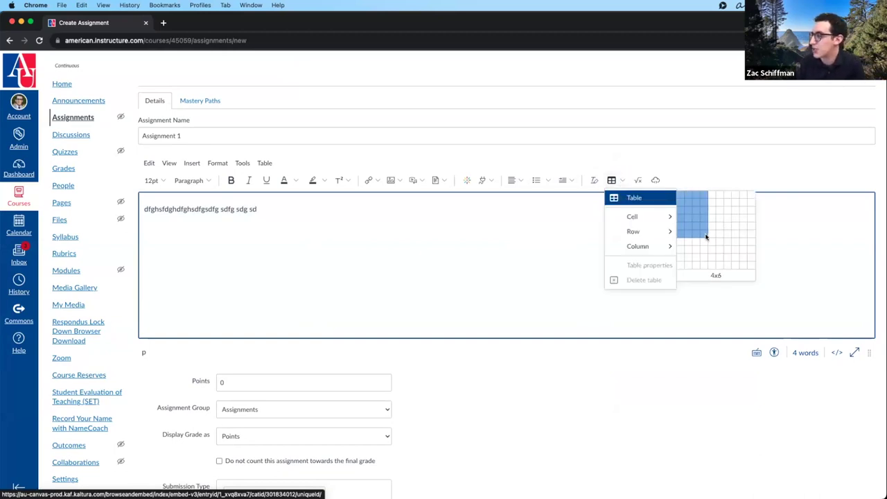
- Insert a 7-column, 2-row table and delete the trailing 'sd' from the description
click(726, 203)
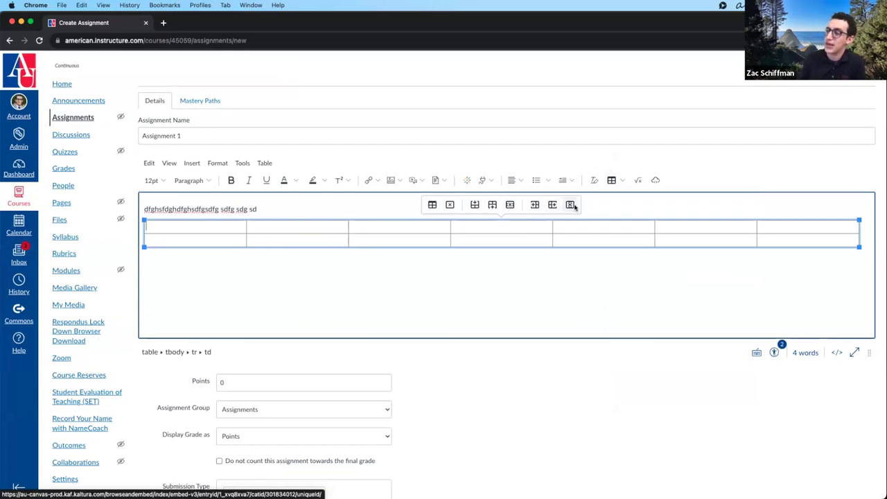
click(469, 257)
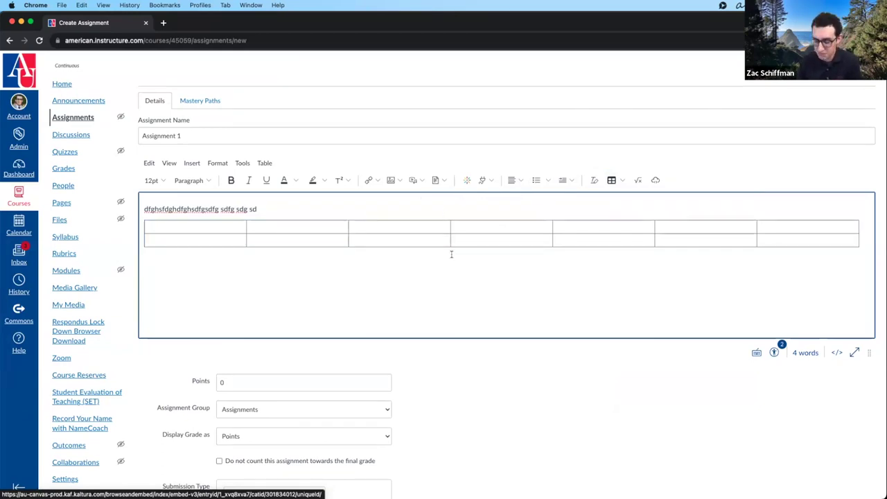
key(BackSpace)
key(BackSpace)
key(BackSpace)
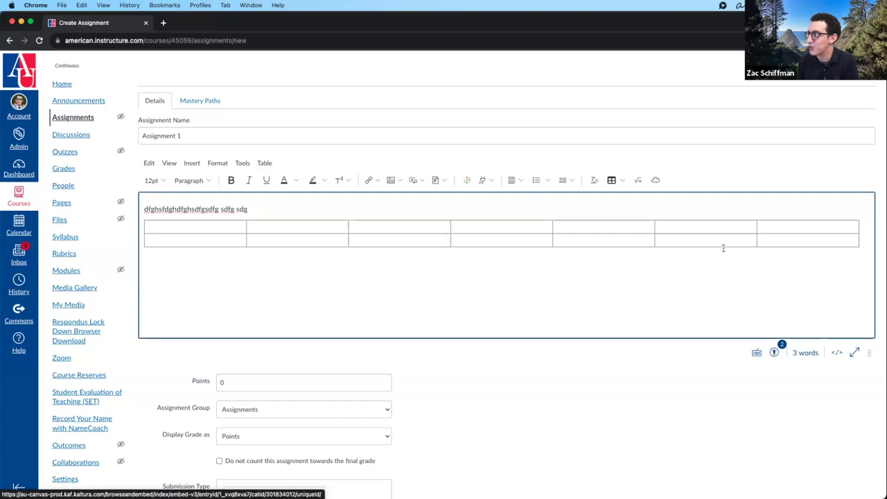
click(718, 242)
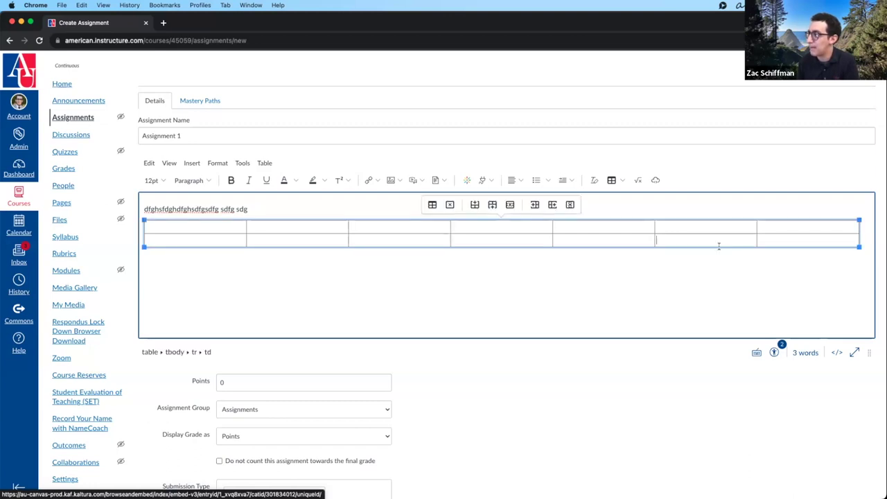
click(719, 248)
scroll(508, 356, down, 1)
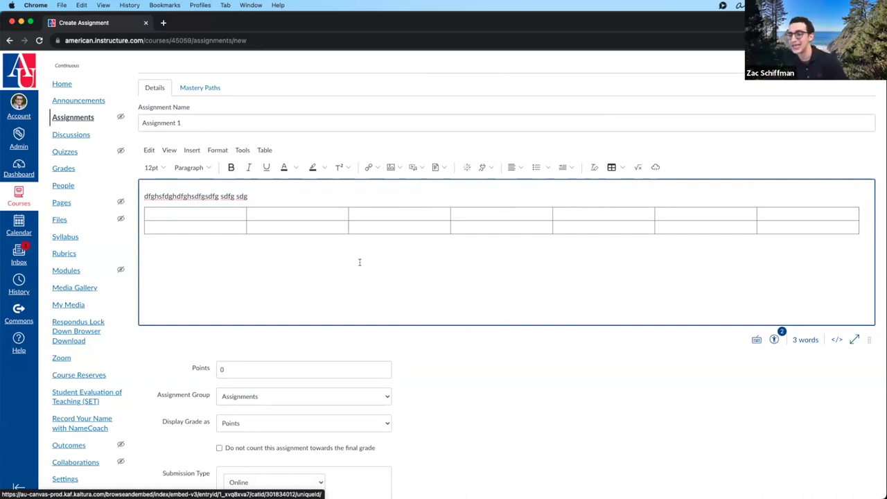
scroll(395, 269, down, 7)
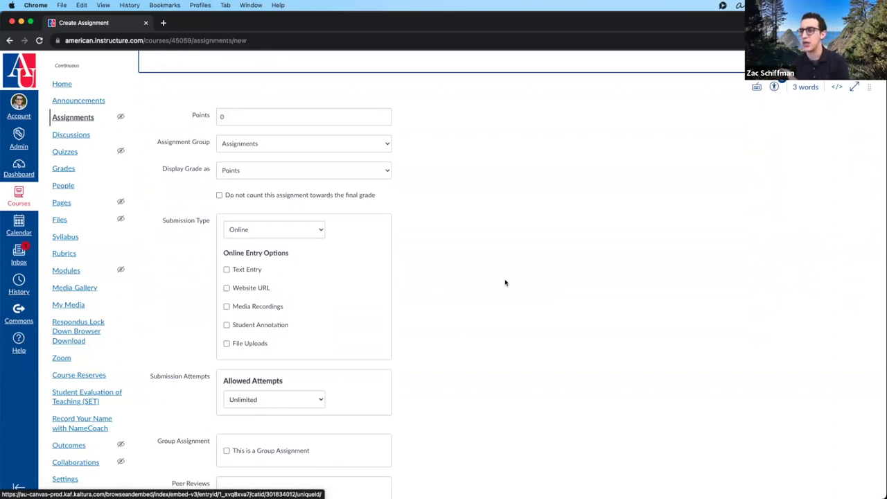
- Replace the mistyped 15000 in Points with 15
click(286, 124)
text(15)
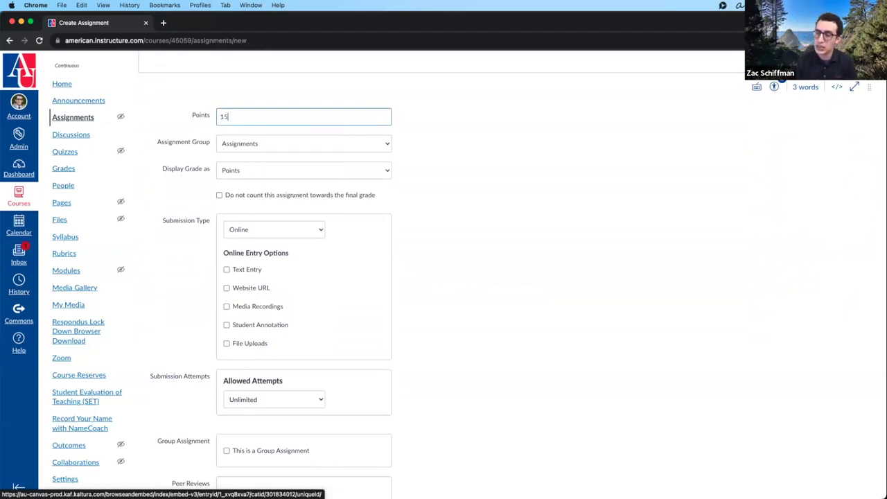
text(0)
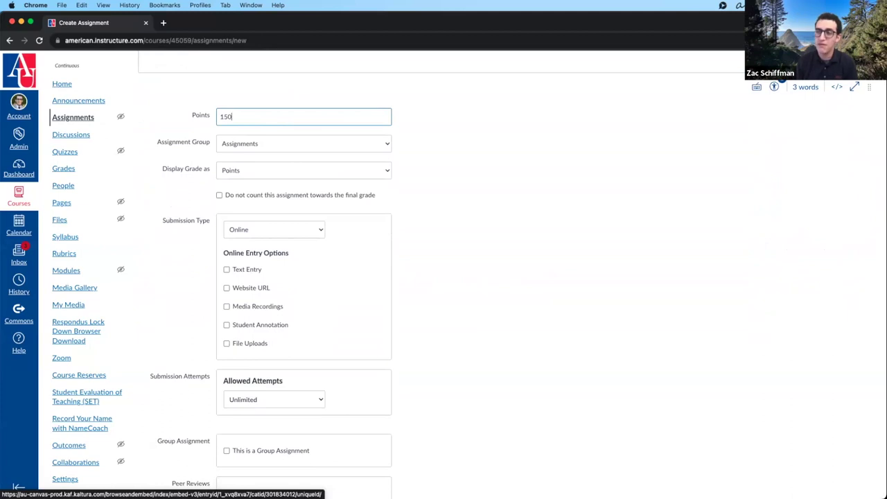
text(00)
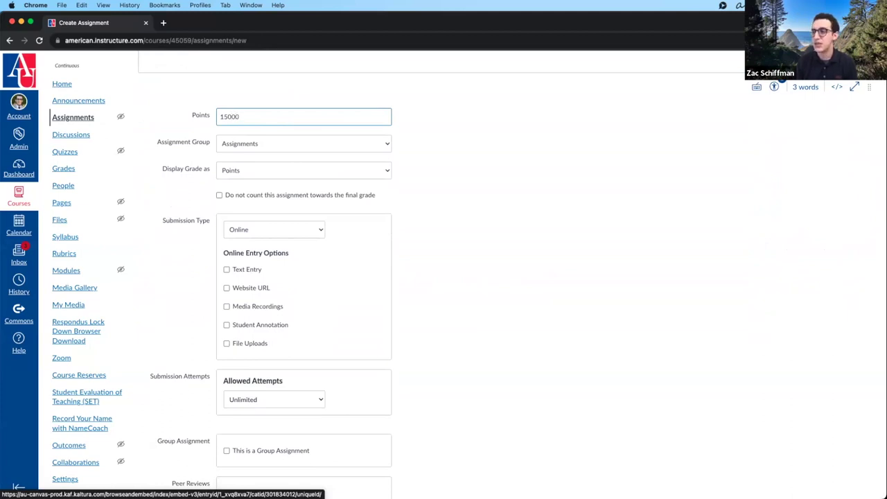
drag(310, 116, 177, 115)
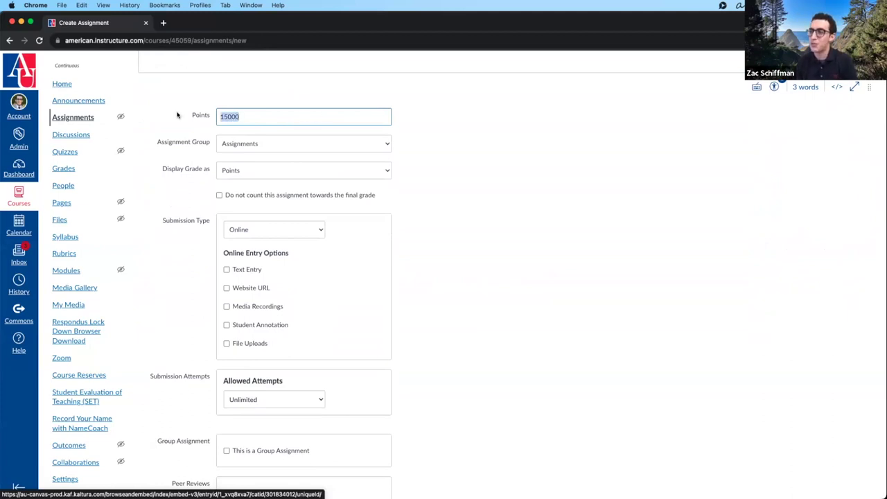
key(BackSpace)
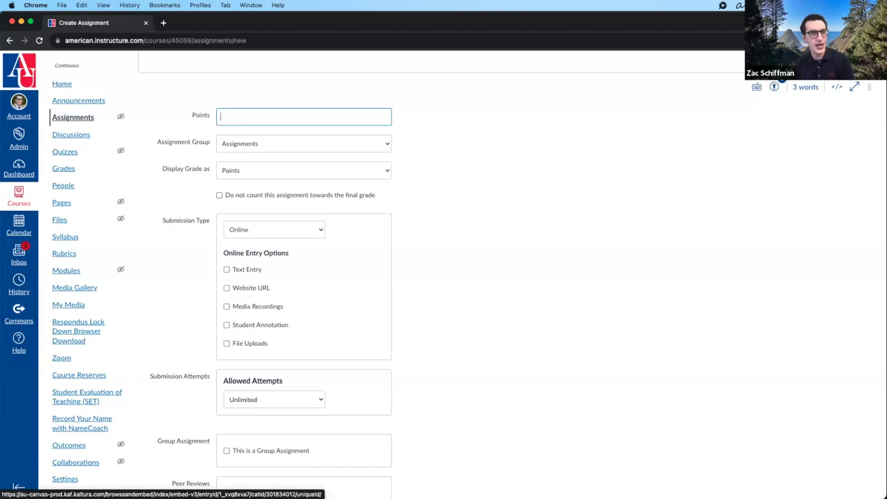
text(15)
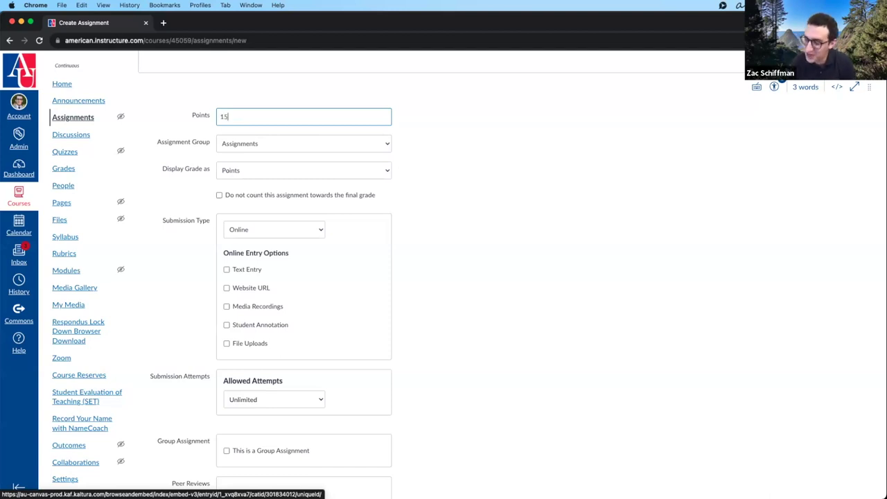
click(531, 177)
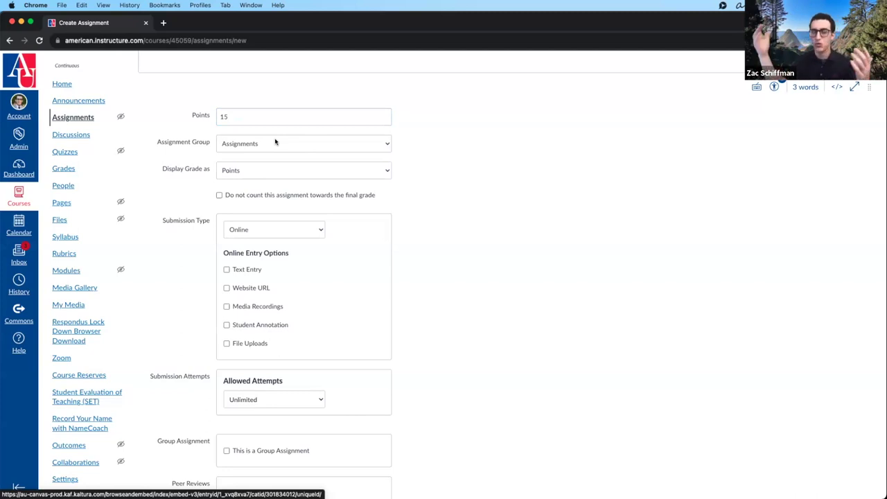
- Keep Assignments as the assignment group and try Points, then Percentage, as grade display
click(275, 143)
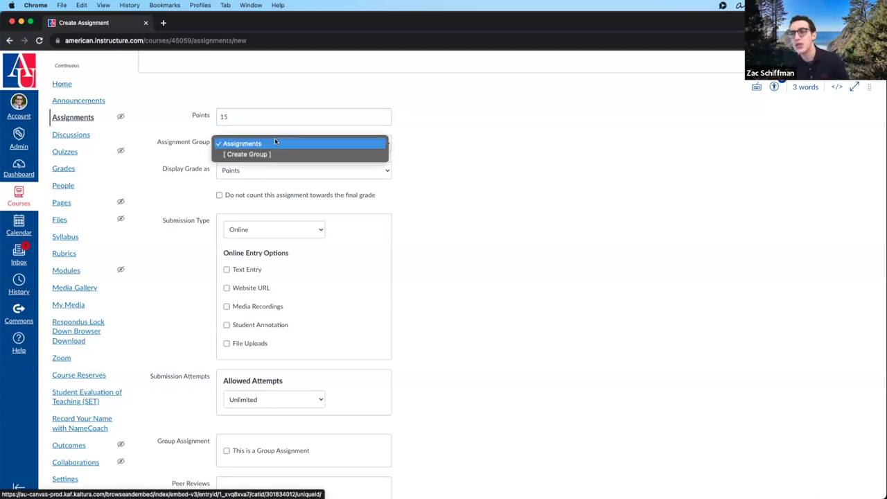
click(414, 144)
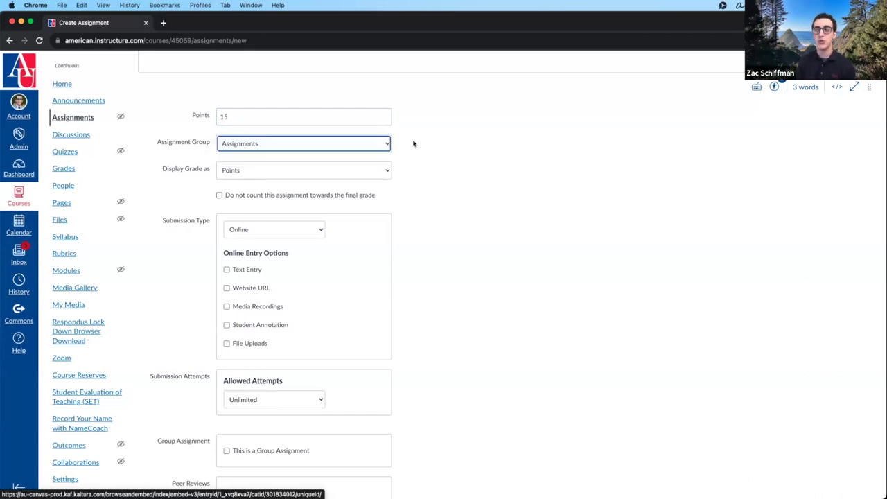
click(317, 172)
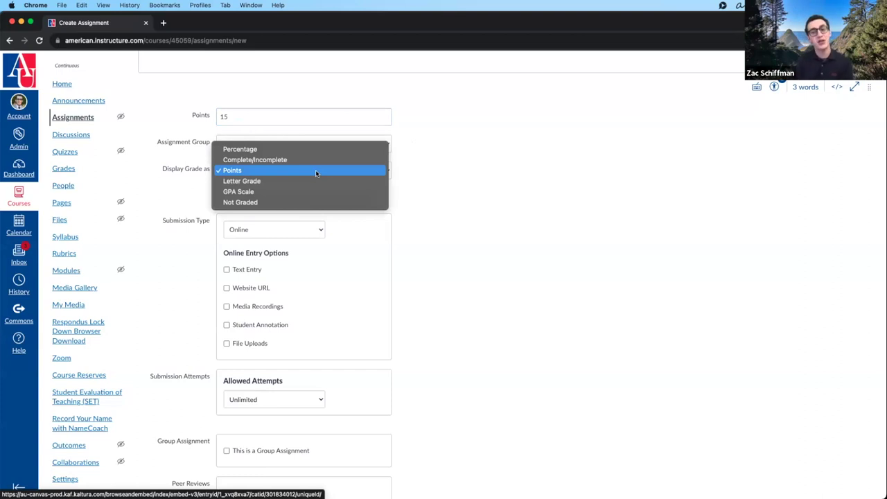
click(402, 169)
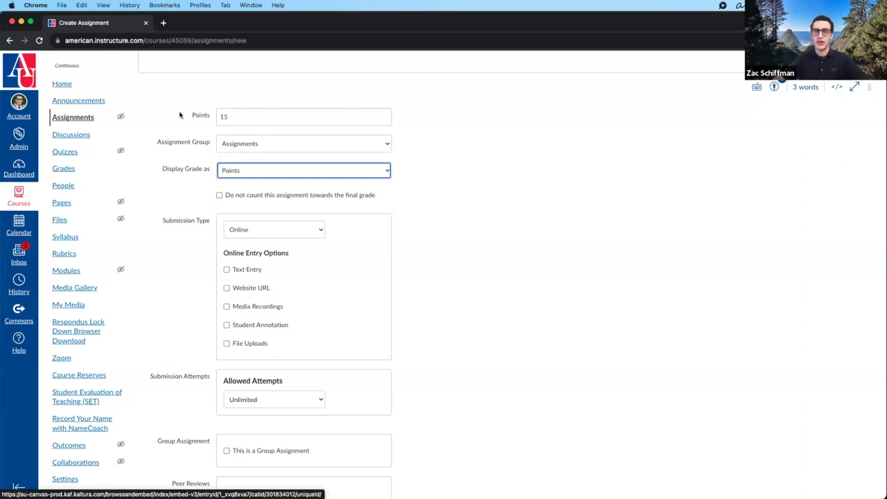
click(274, 169)
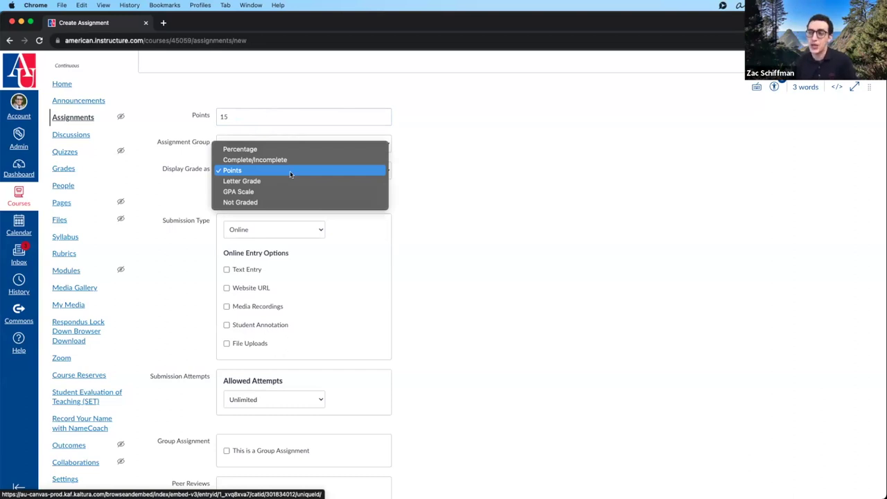
click(274, 148)
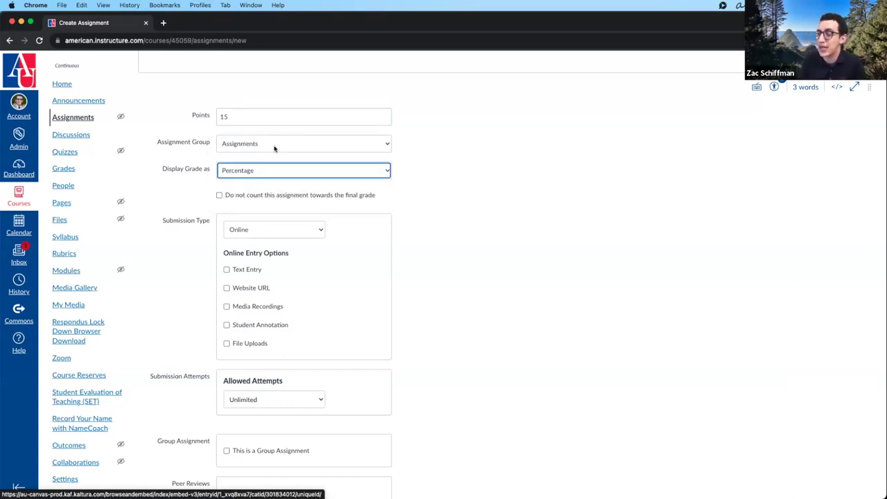
click(356, 128)
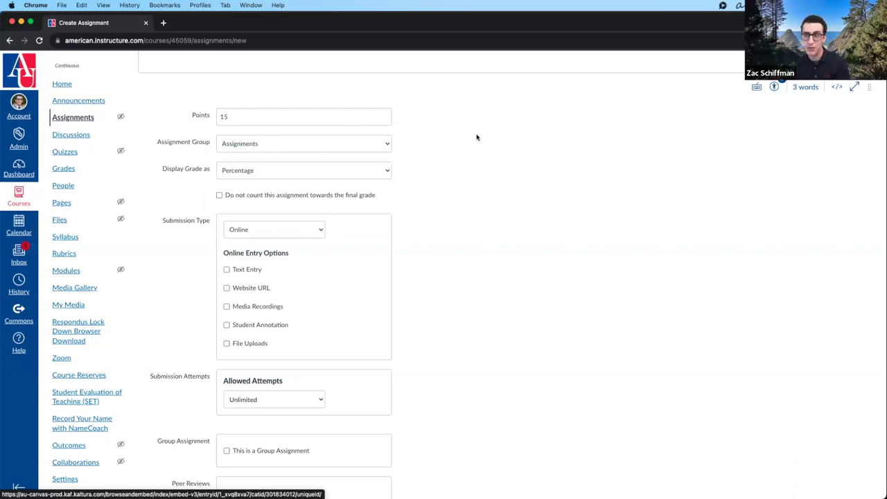
- Try Complete/Incomplete grade display, then make the assignment Not Graded
click(305, 174)
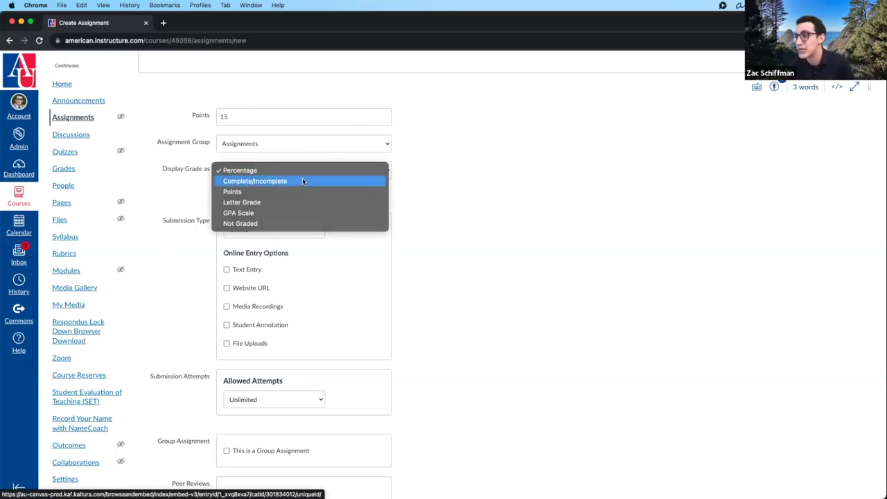
click(303, 180)
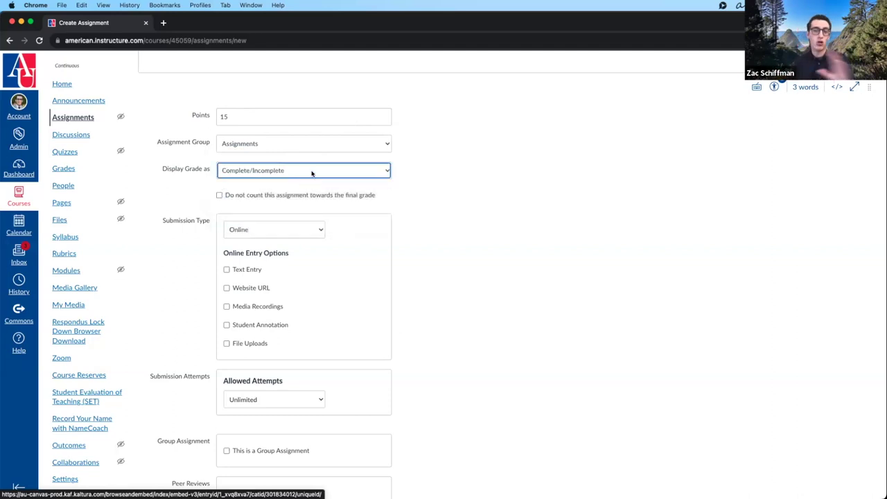
click(311, 173)
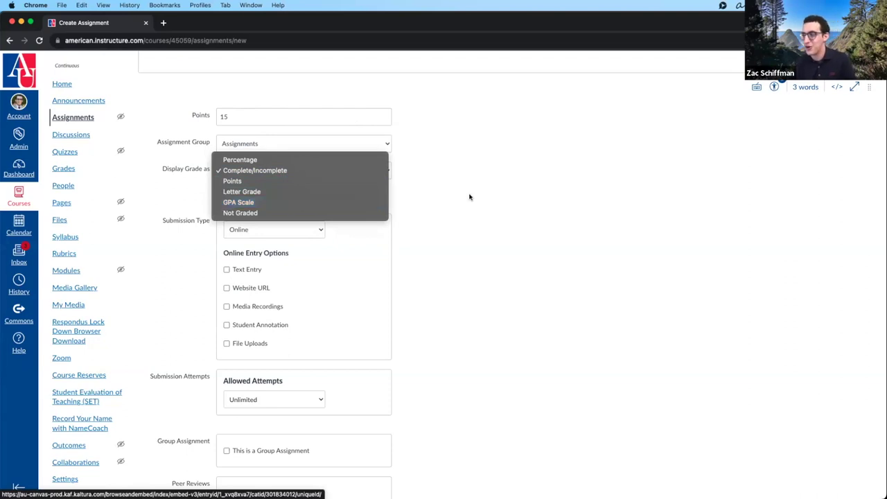
click(337, 213)
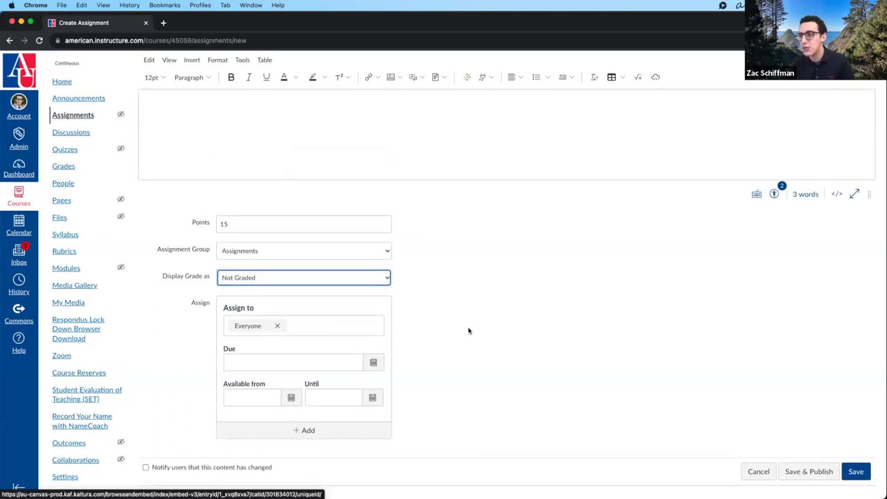
- Switch Display Grade as back to Points
scroll(469, 331, up, 3)
scroll(474, 374, down, 3)
scroll(474, 377, down, 1)
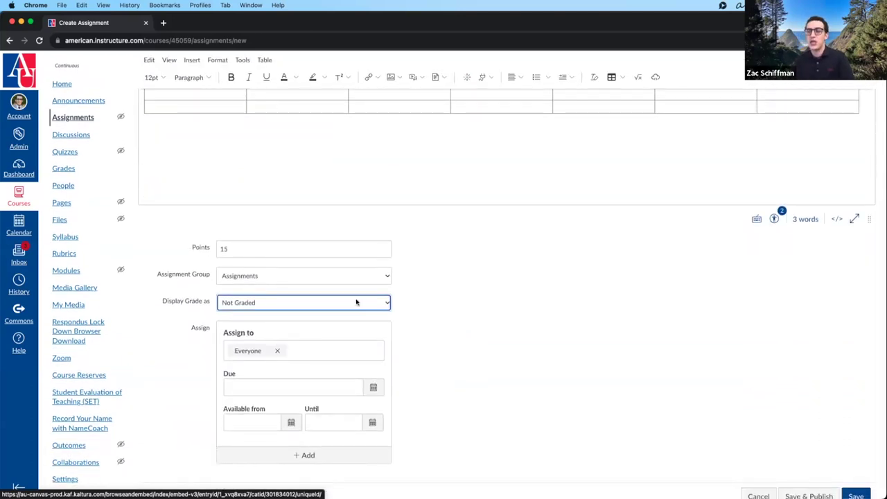
click(245, 300)
click(249, 271)
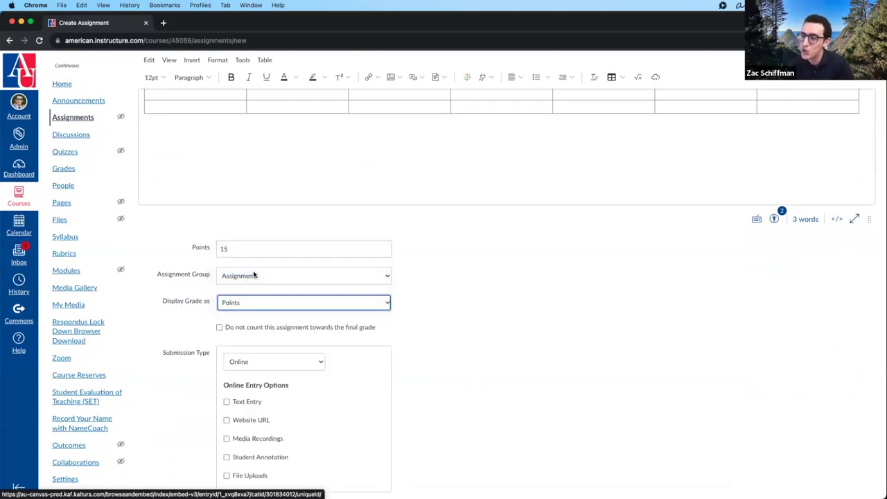
click(258, 304)
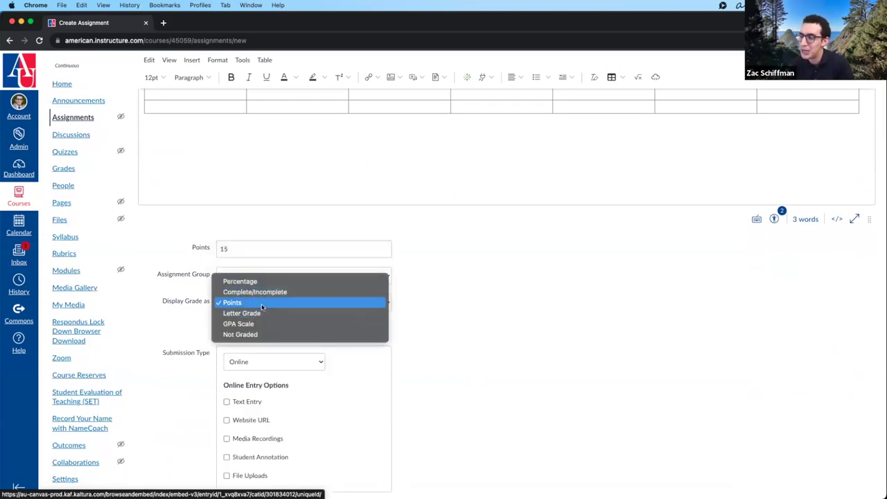
click(236, 302)
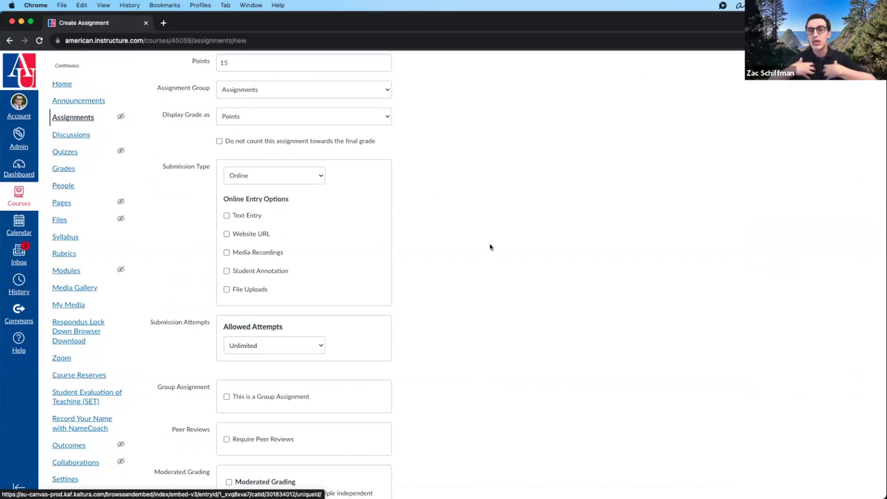
- Set the submission type to No Submission
click(321, 176)
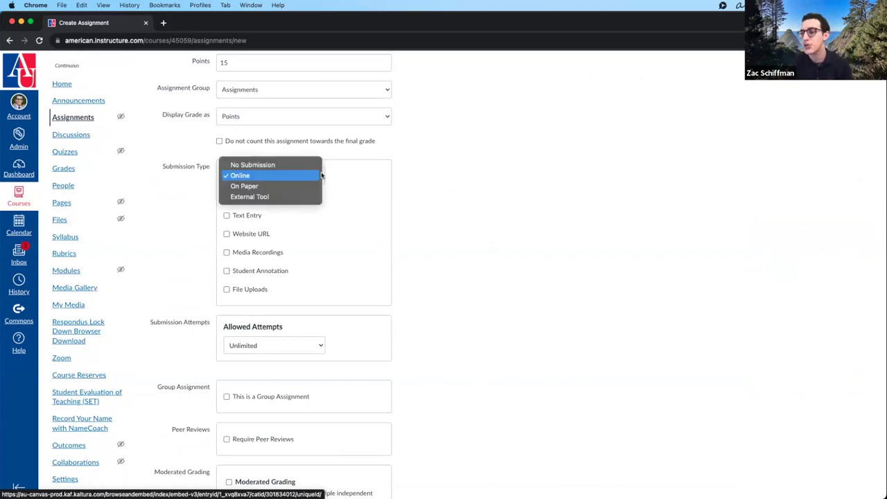
click(298, 165)
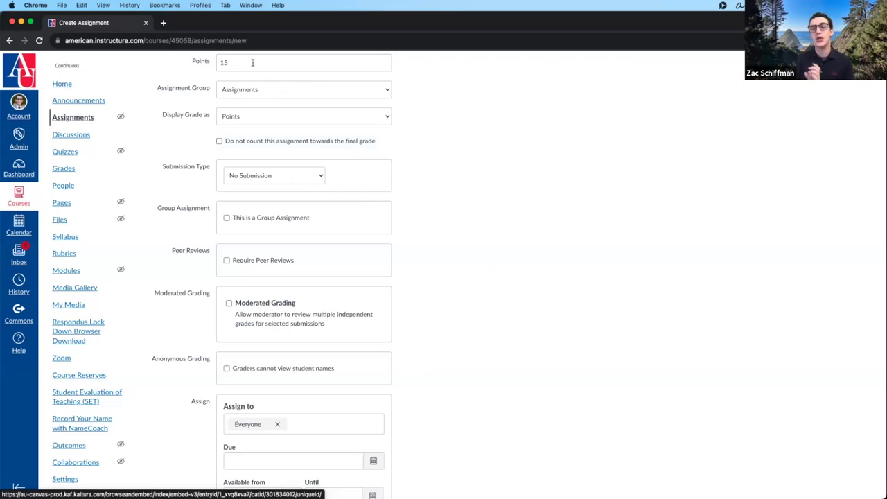
scroll(237, 77, up, 1)
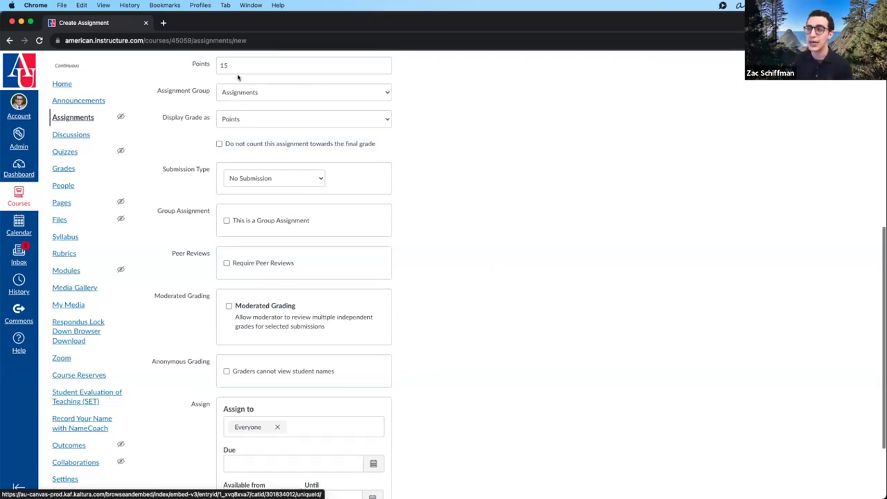
scroll(237, 77, up, 2)
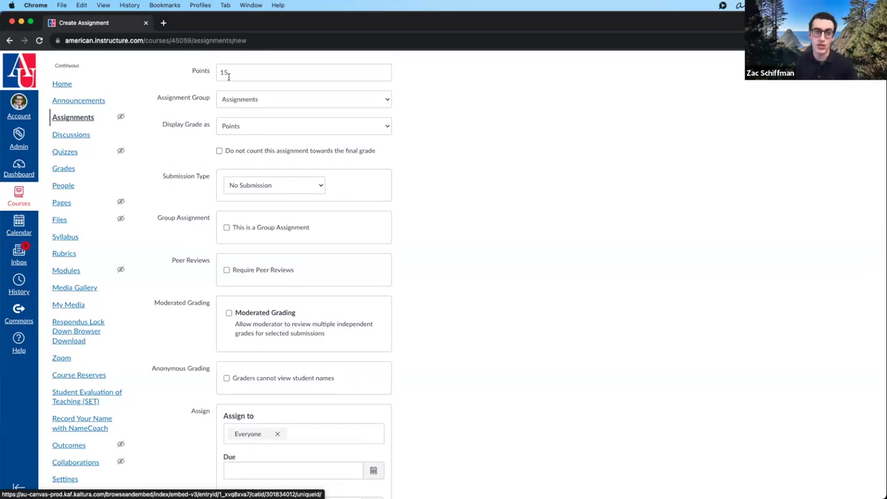
- Change the submission type to On Paper, then to External Tool
click(295, 187)
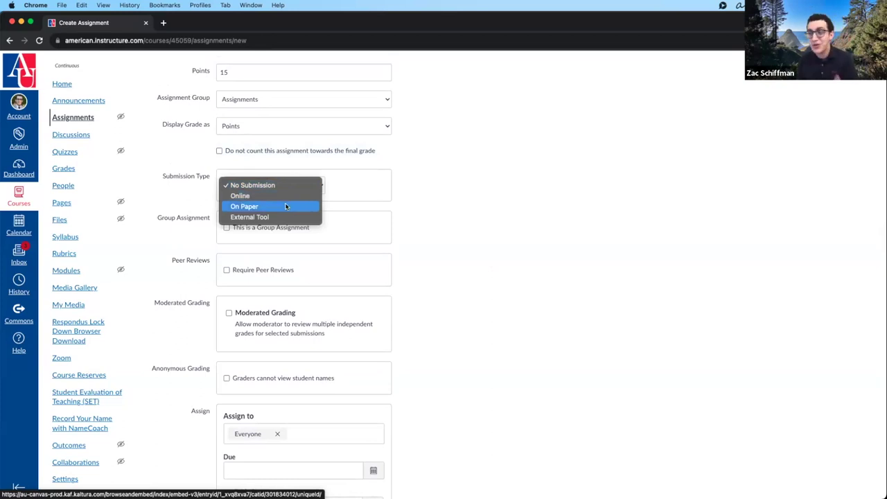
click(286, 207)
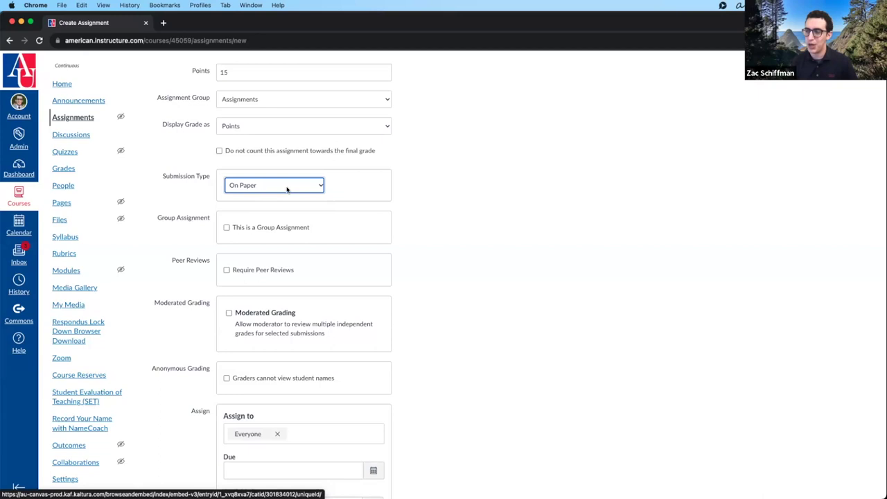
click(287, 189)
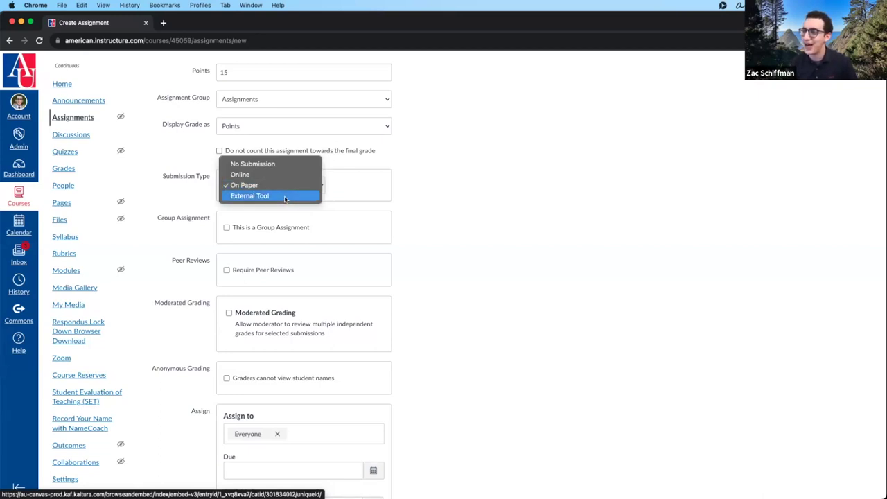
click(285, 196)
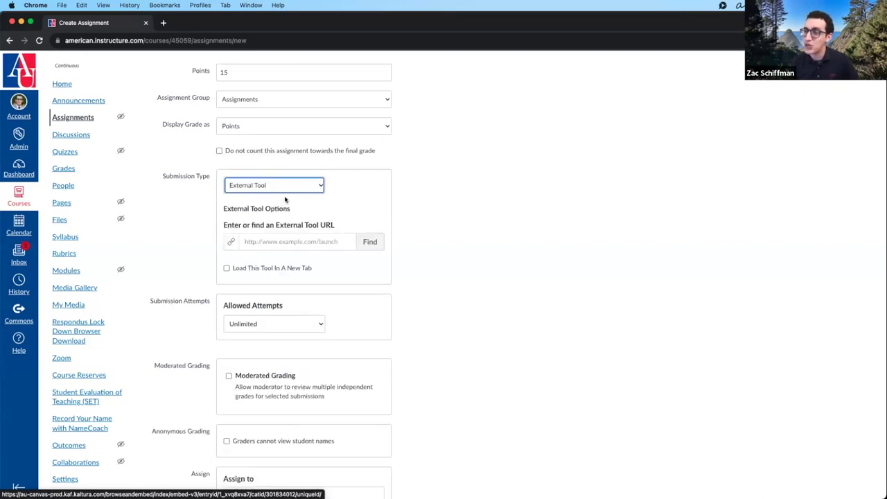
click(374, 241)
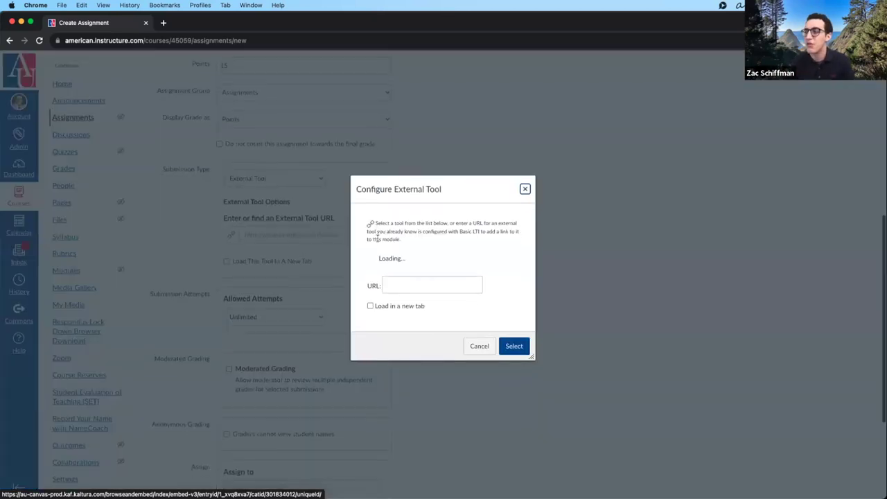
scroll(477, 271, down, 1)
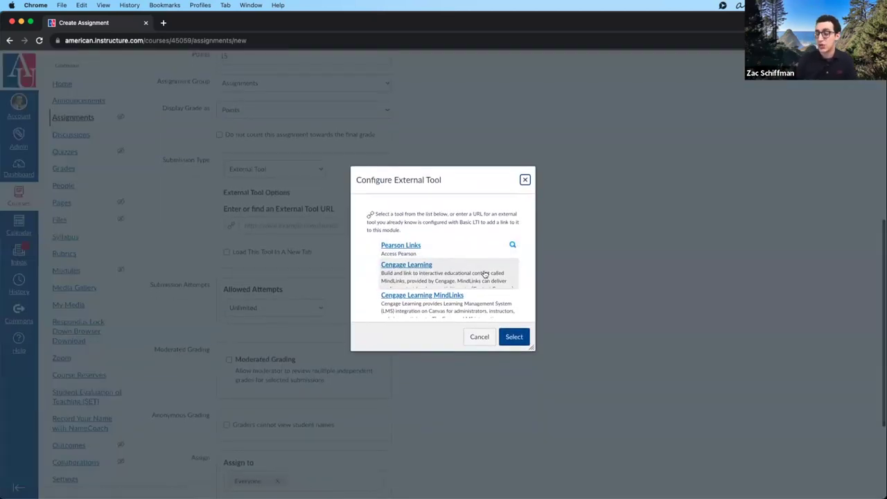
scroll(447, 259, down, 3)
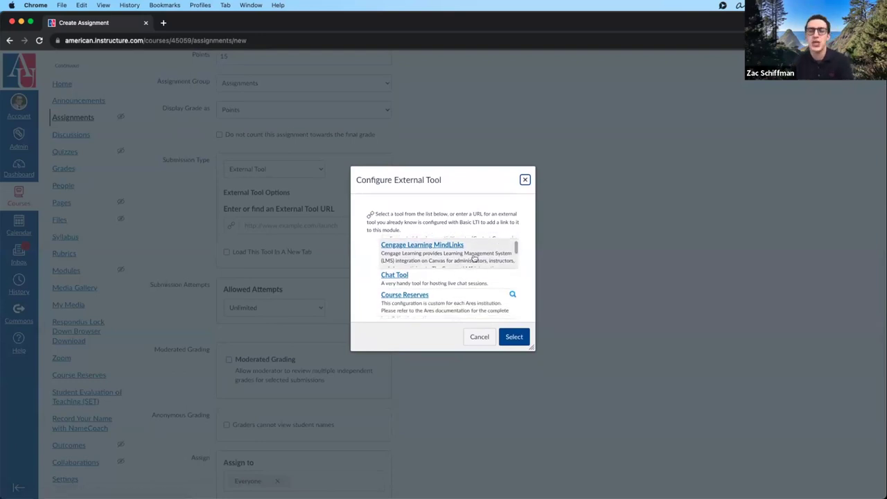
click(525, 180)
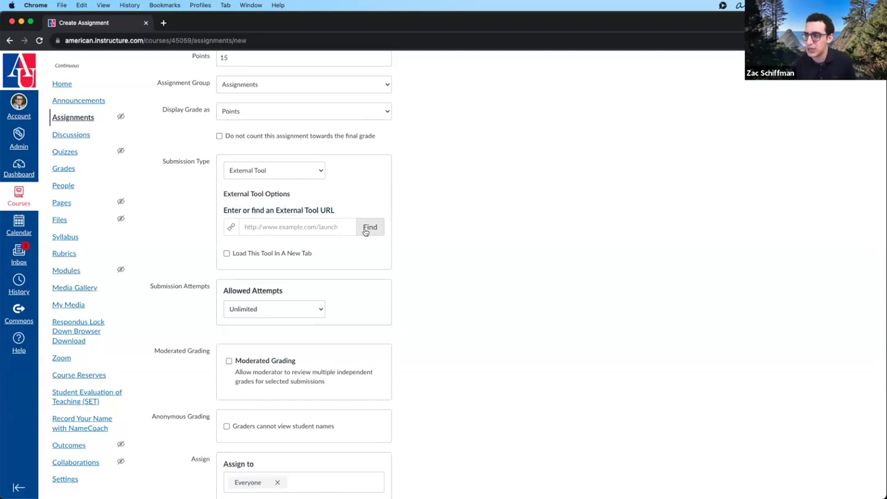
click(296, 171)
- Set submission type back to Online with Text Entry ticked
click(287, 148)
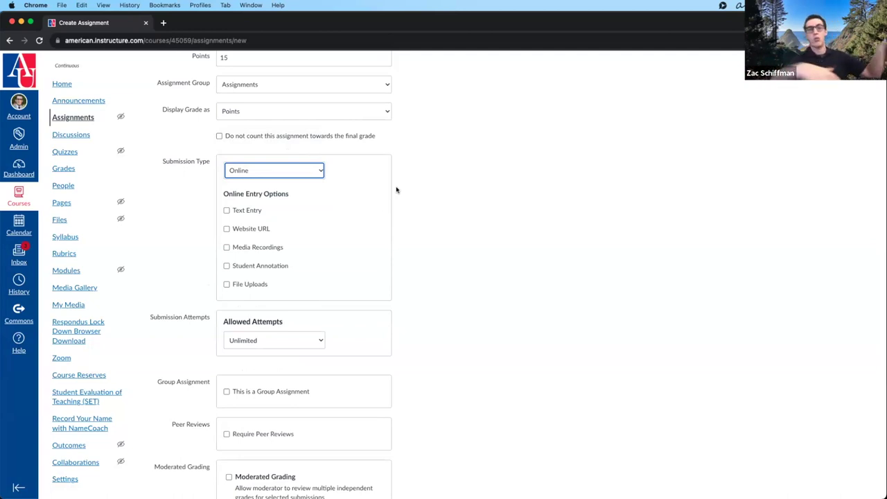
click(241, 211)
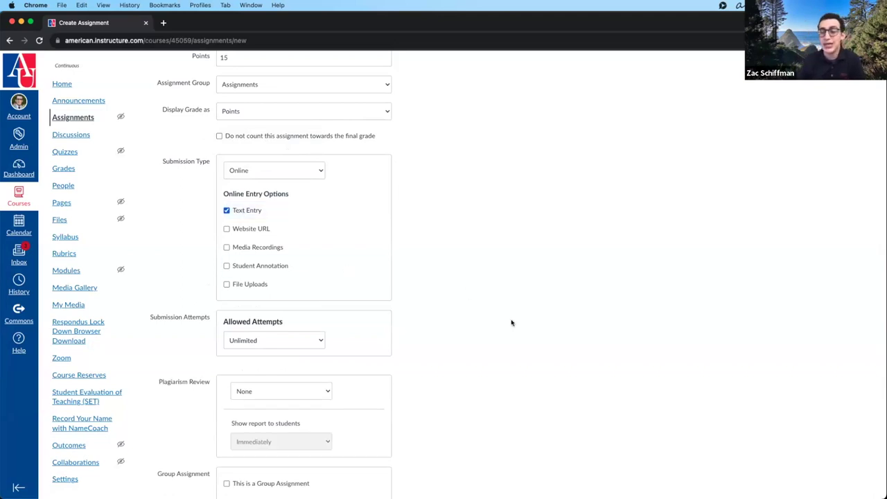
scroll(498, 318, up, 5)
- Delete the description's text and table, then type and remove some throwaway text
click(426, 317)
key(ctrl+a)
key(BackSpace)
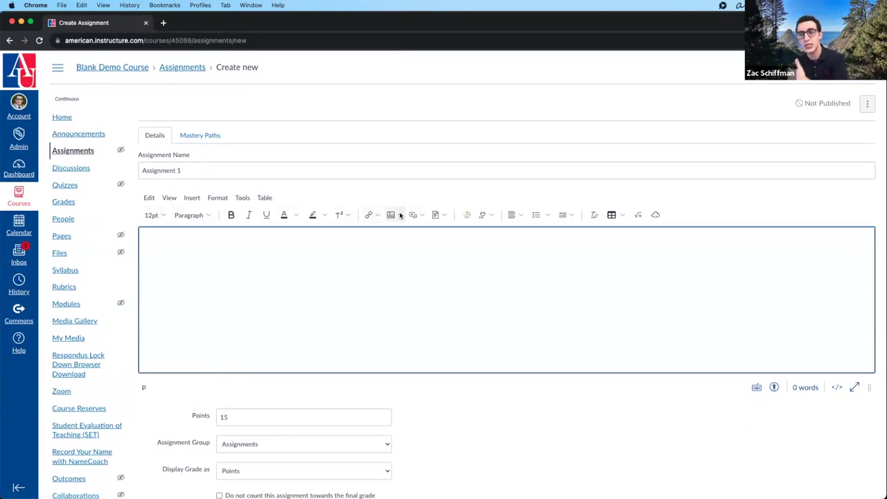
text(akjlghlkajdhglakjdhflakjdshflakjsh;sdfg)
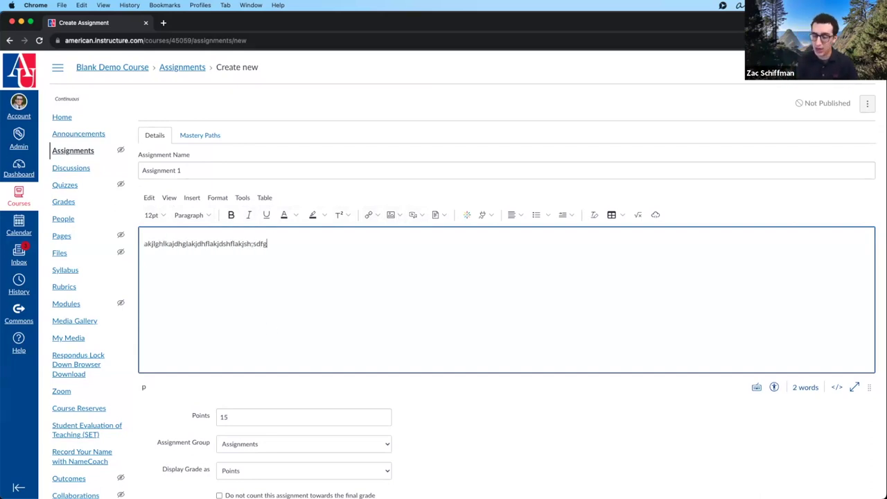
key(Return)
key(Return)
text(klajshdflkjashdflkajshdflakjshdflakjsddd )
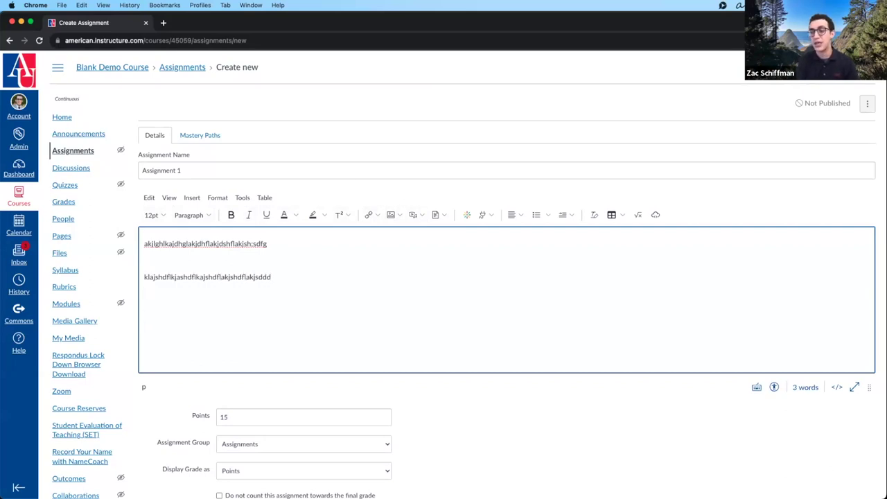
text(kjashdflakjsdhflasd)
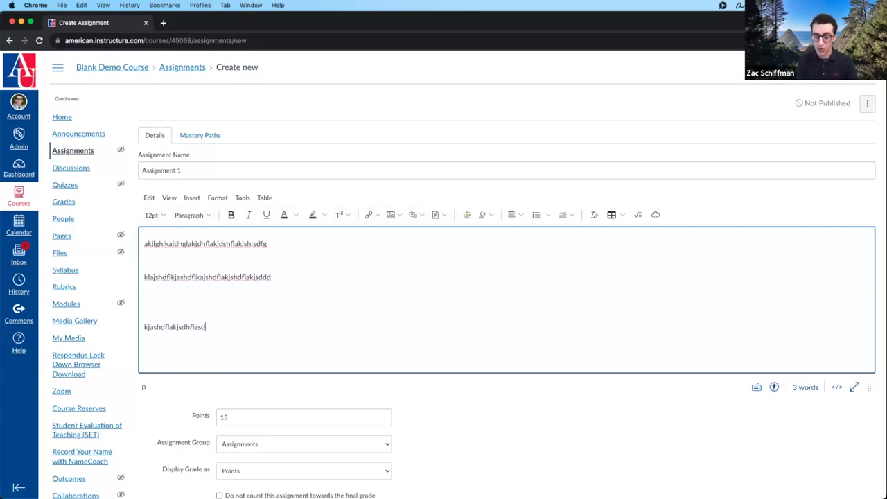
key(ctrl+a)
key(BackSpace)
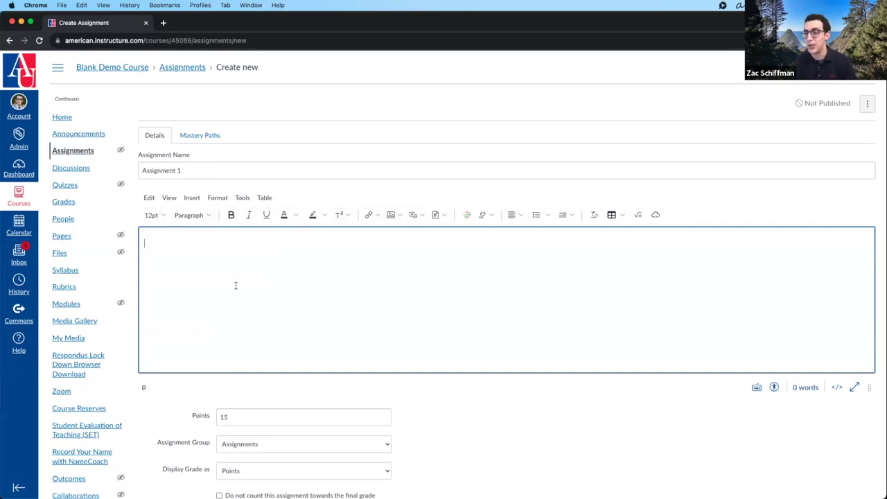
scroll(236, 286, down, 5)
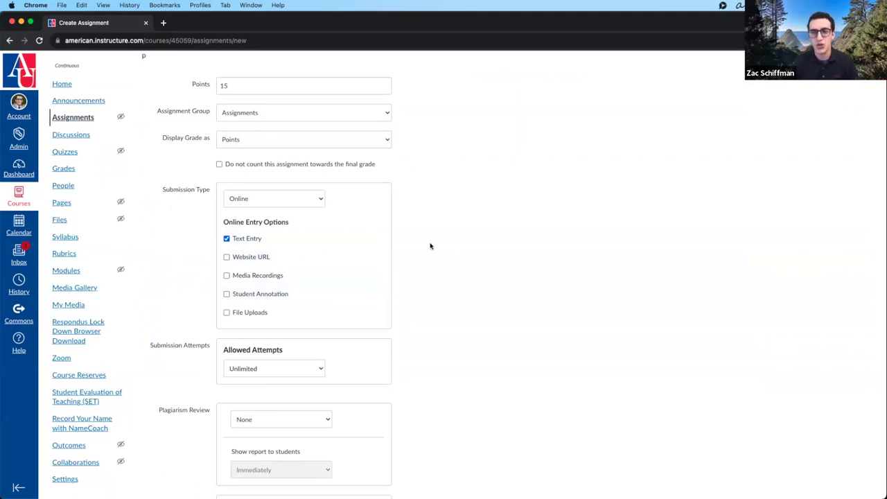
- Tick Website URL, then untick Text Entry and Website URL and toggle Media Recordings
click(253, 256)
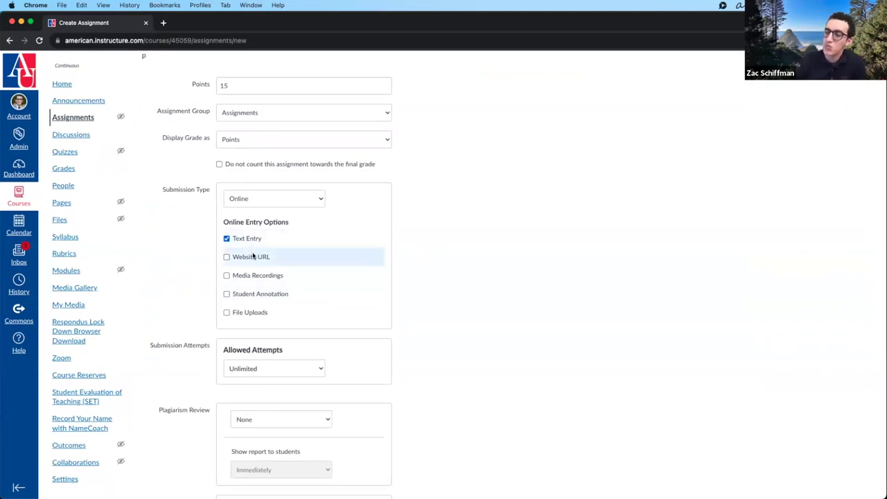
scroll(243, 245, down, 1)
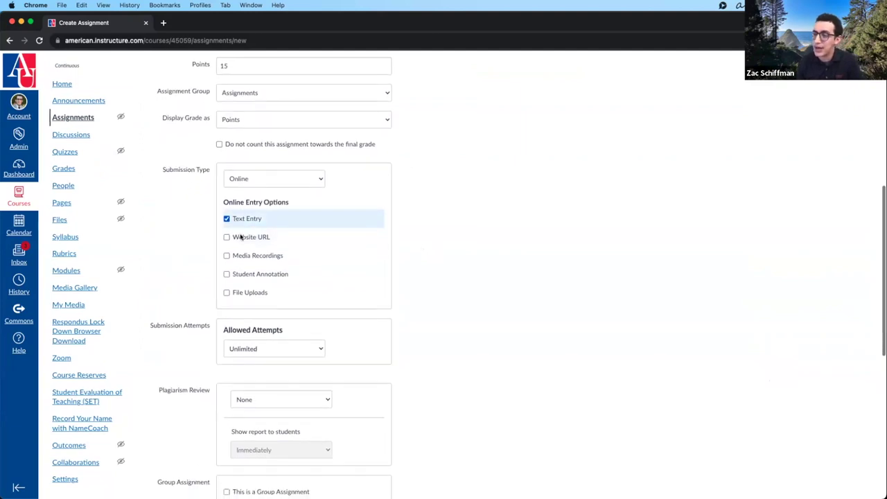
click(227, 219)
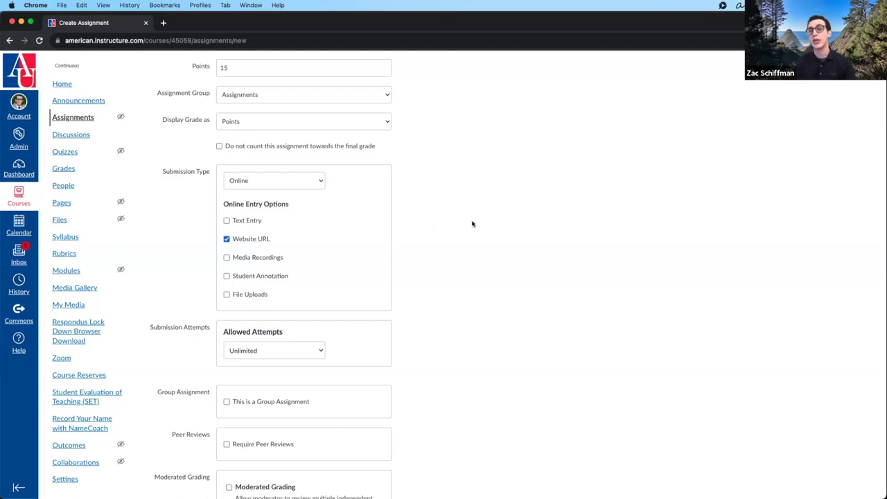
scroll(257, 243, down, 1)
scroll(227, 239, up, 1)
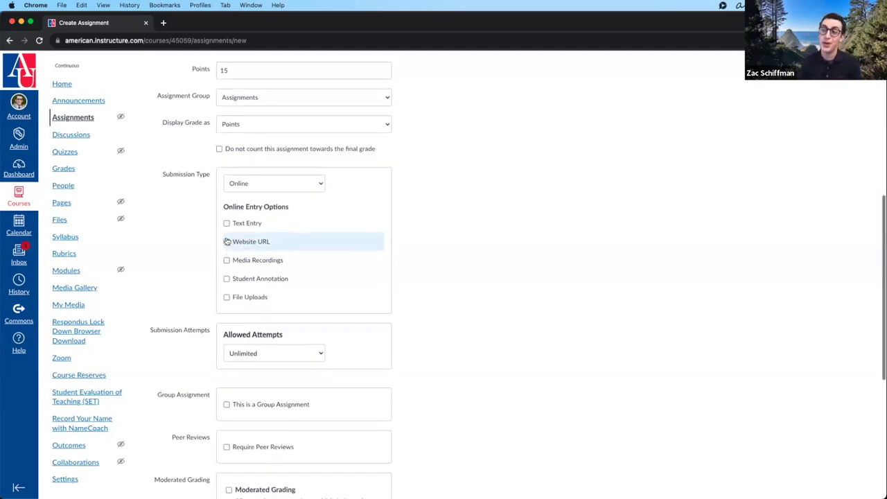
click(226, 243)
click(226, 262)
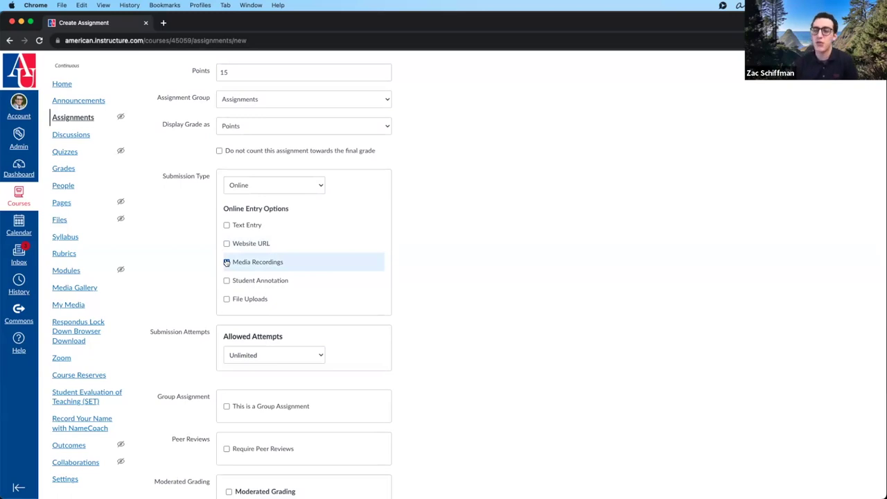
- Tick Student Annotation under Online Entry Options
click(227, 280)
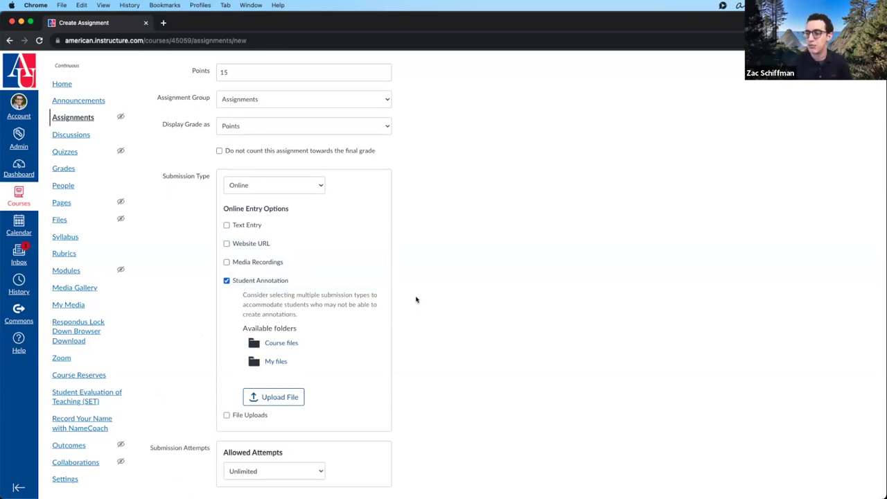
scroll(418, 299, down, 2)
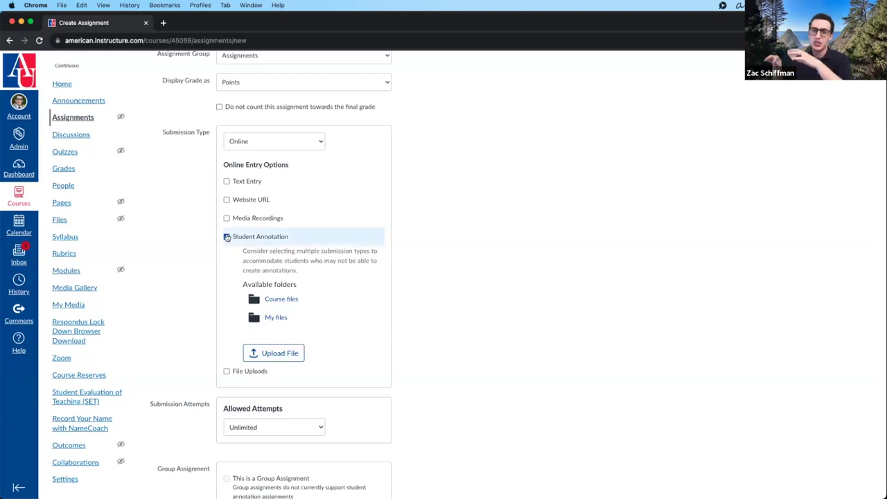
- Untick Student Annotation and try restricting uploads to doc,docx,xls, then clear it and untick File Uploads
click(227, 236)
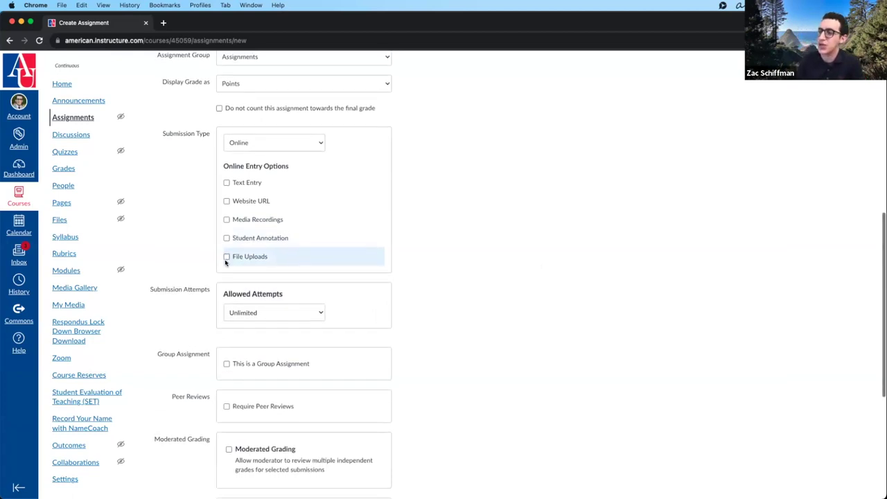
click(226, 257)
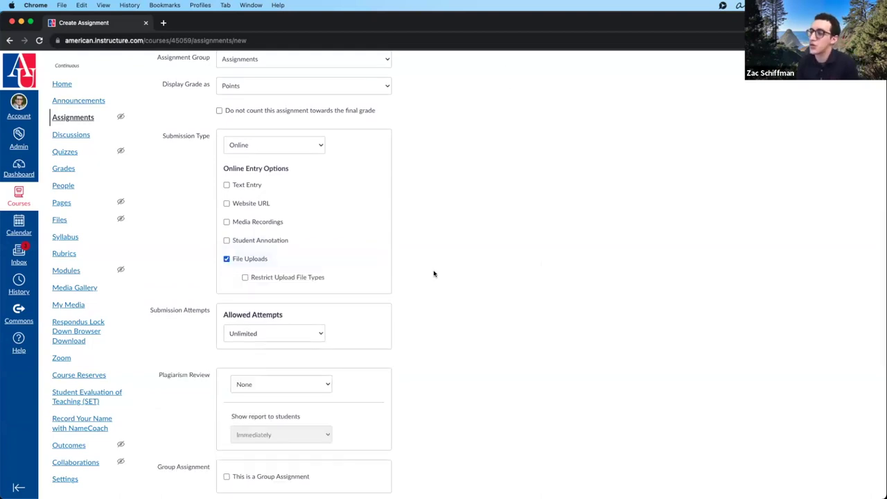
click(259, 277)
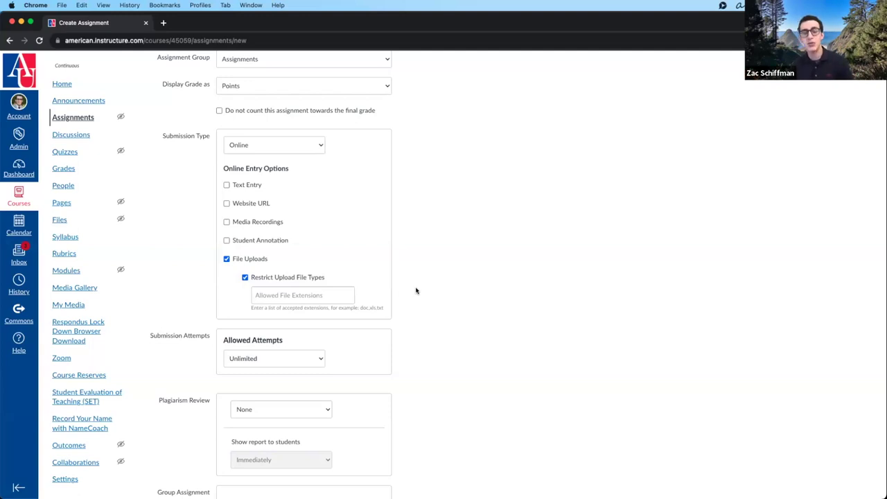
click(329, 290)
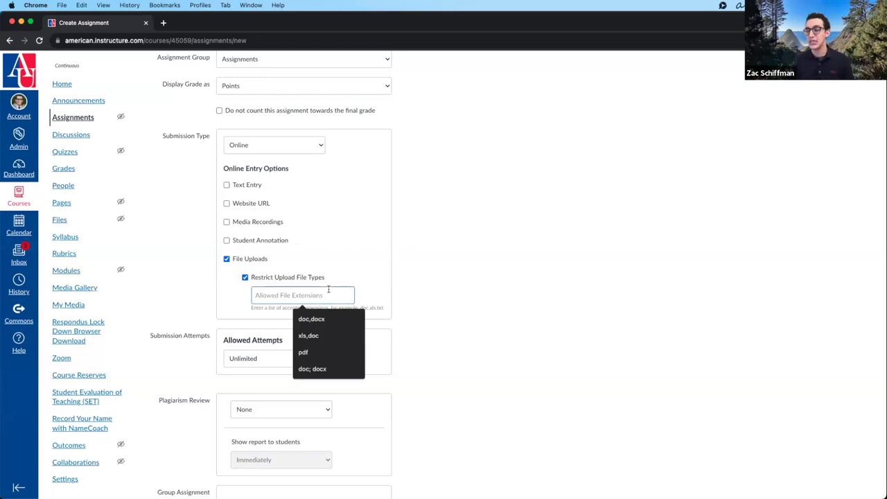
click(315, 318)
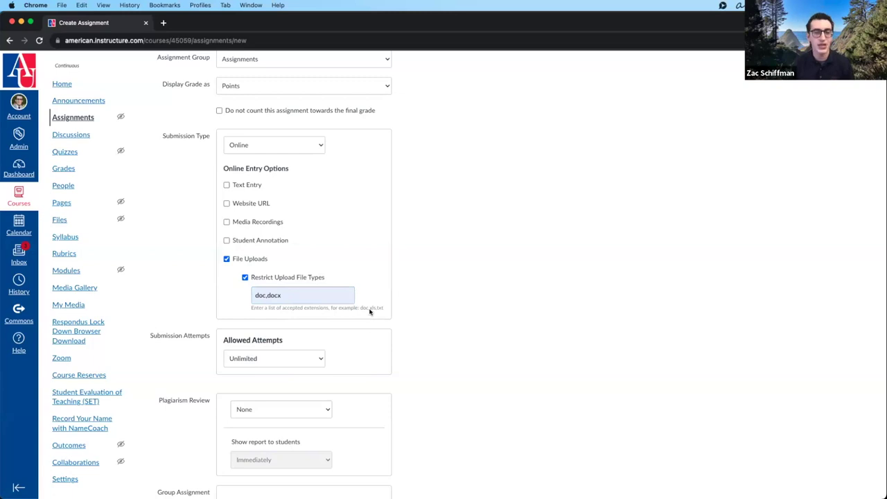
click(318, 296)
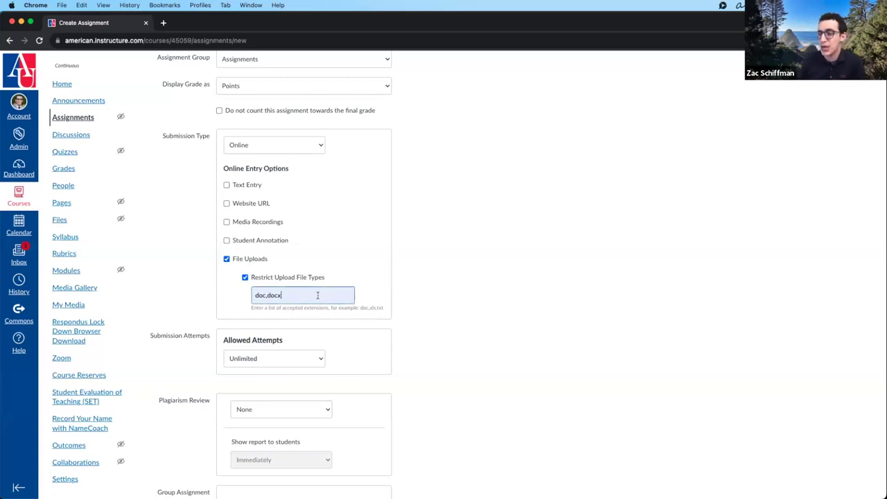
text(,x)
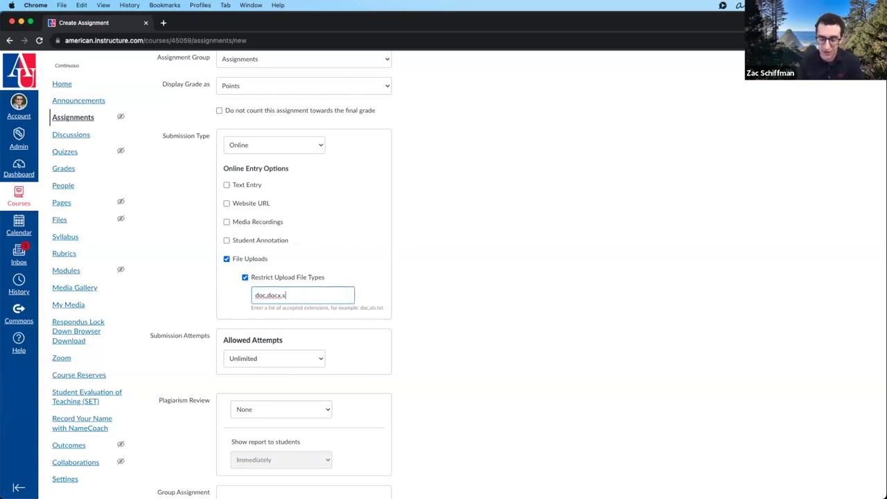
text(ls)
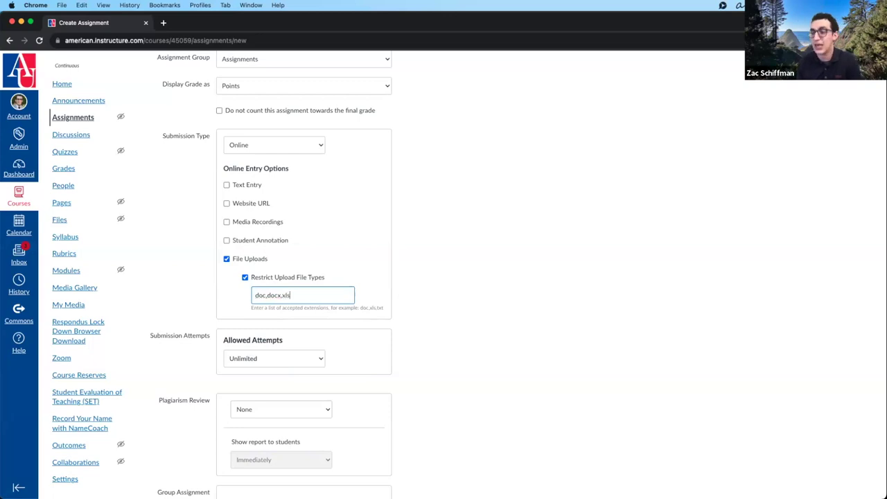
key(super+a)
key(BackSpace)
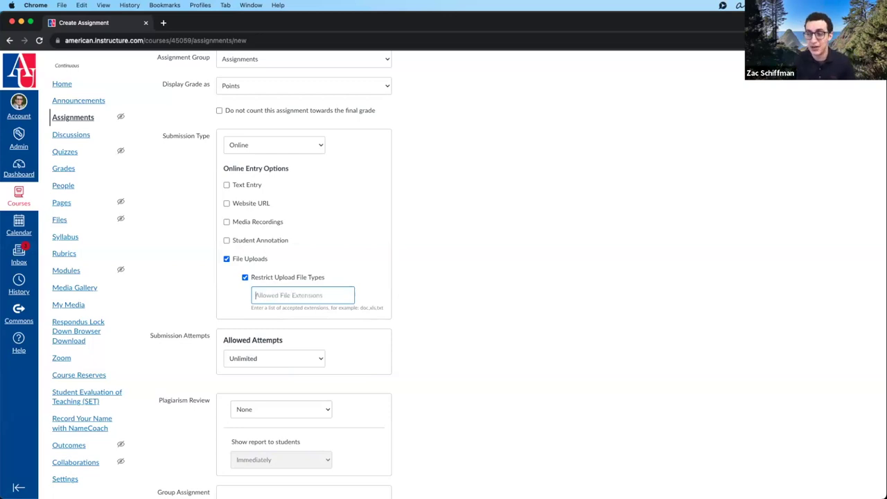
click(252, 259)
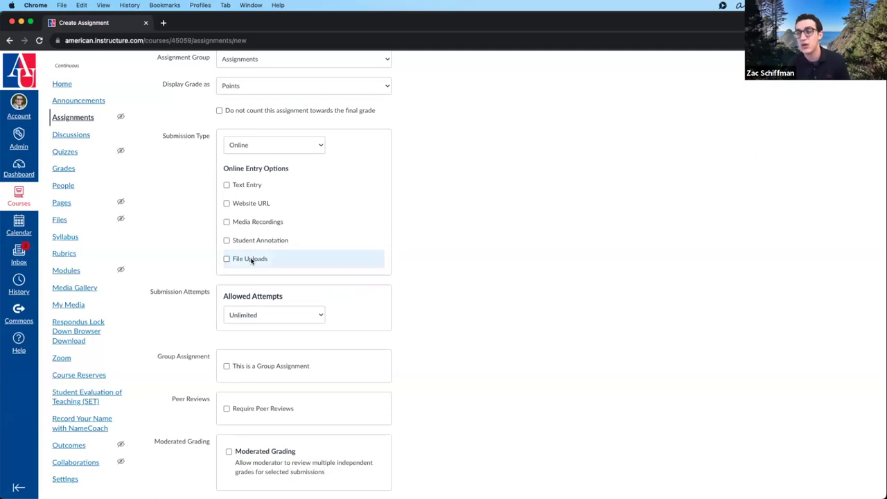
- Tick Text Entry, Website URL, Media Recordings and File Uploads, and remove the file-type restriction
click(227, 185)
click(227, 204)
click(227, 221)
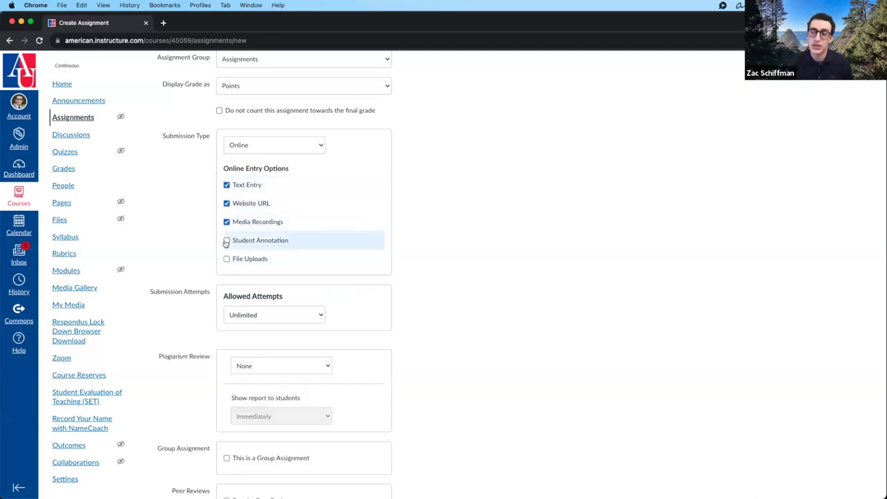
click(227, 240)
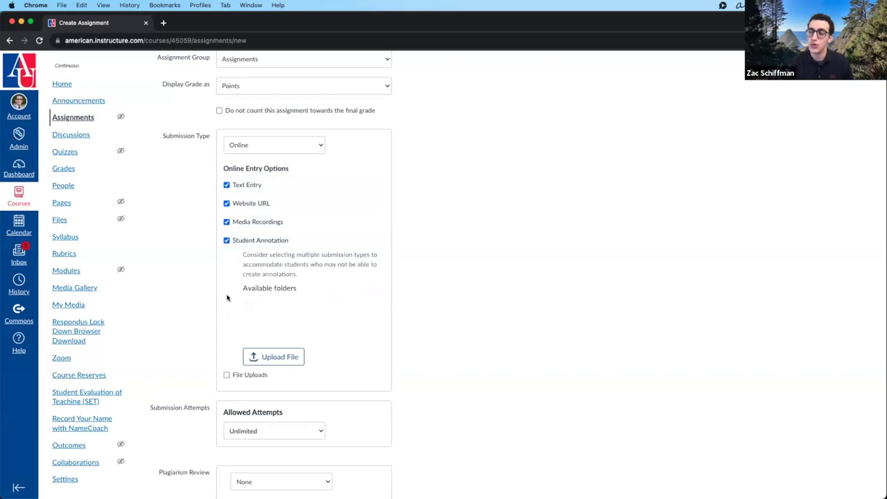
click(226, 241)
click(226, 259)
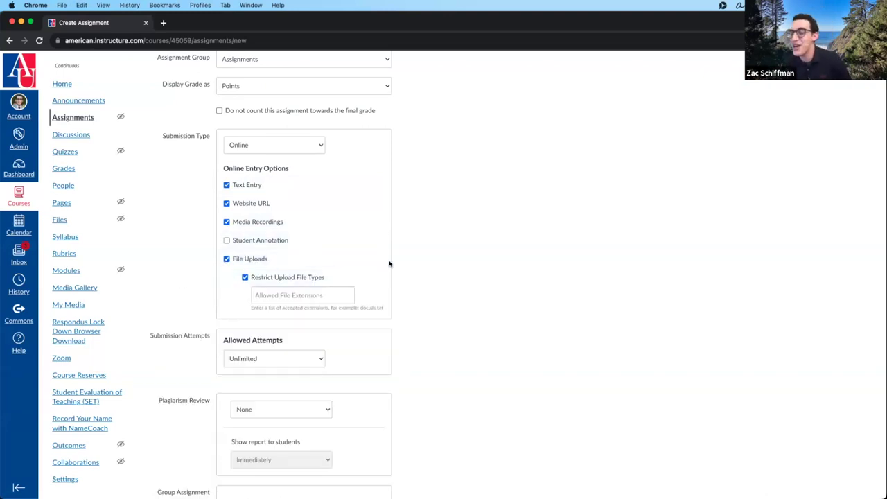
click(313, 278)
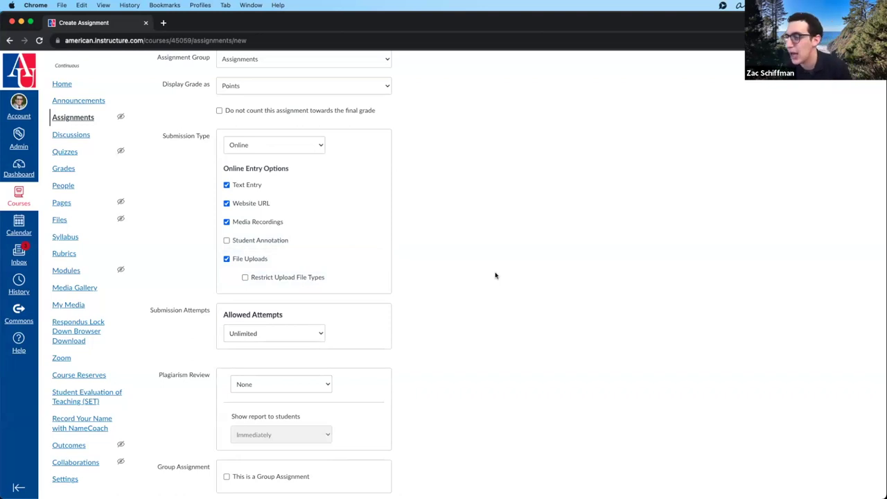
- Show the Allowed Attempts choices (Unlimited, Limited), leaving attempts Unlimited
scroll(496, 276, up, 5)
scroll(496, 275, down, 5)
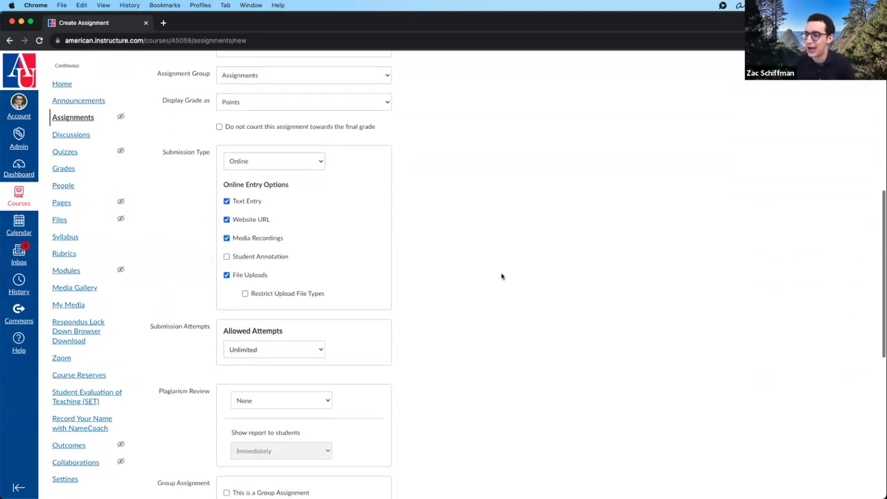
scroll(502, 276, down, 3)
click(303, 241)
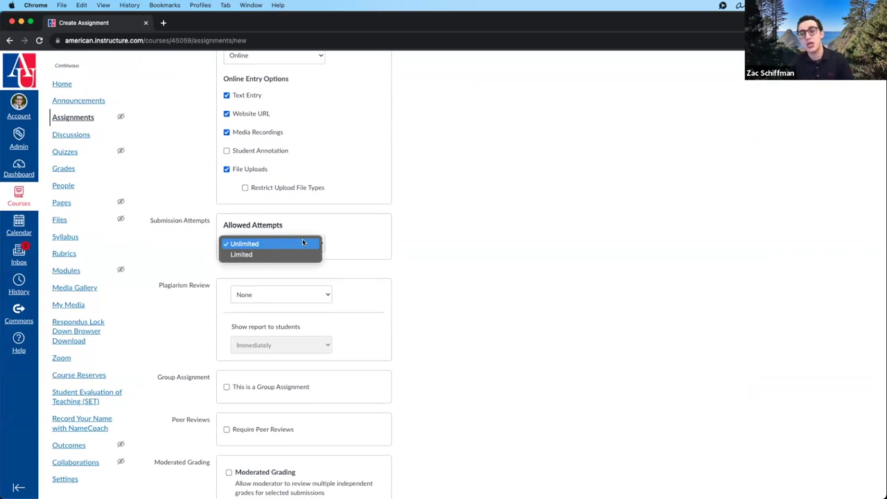
click(303, 243)
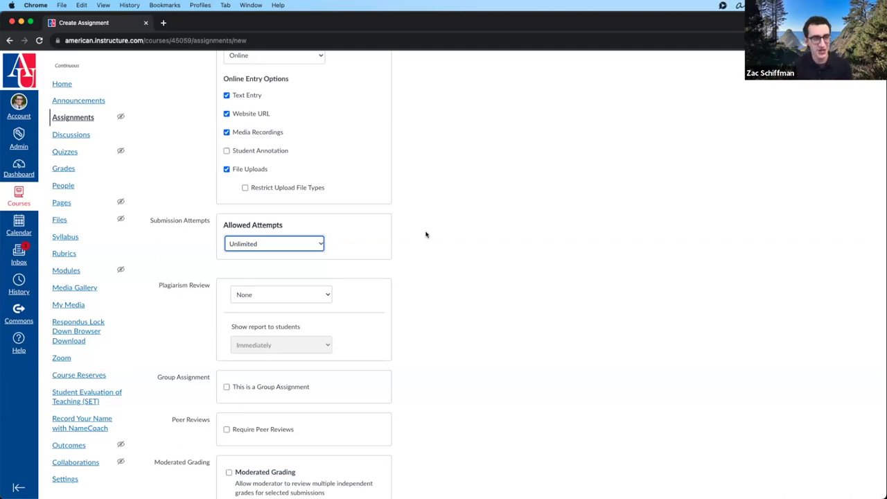
click(315, 243)
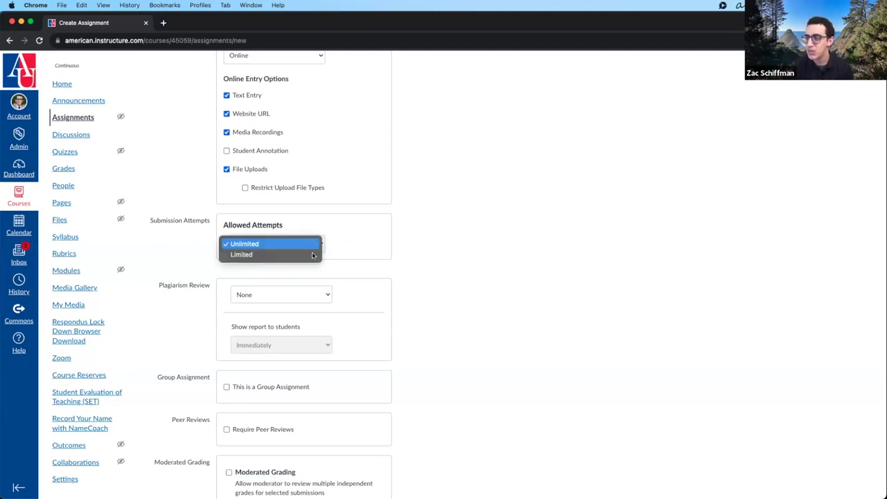
- Set Allowed Attempts to Limited with Number of Attempts 2
click(311, 255)
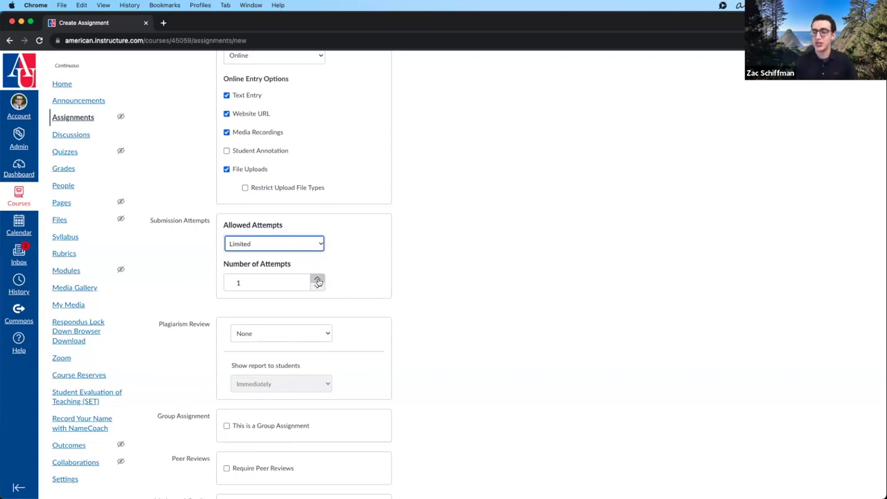
click(318, 280)
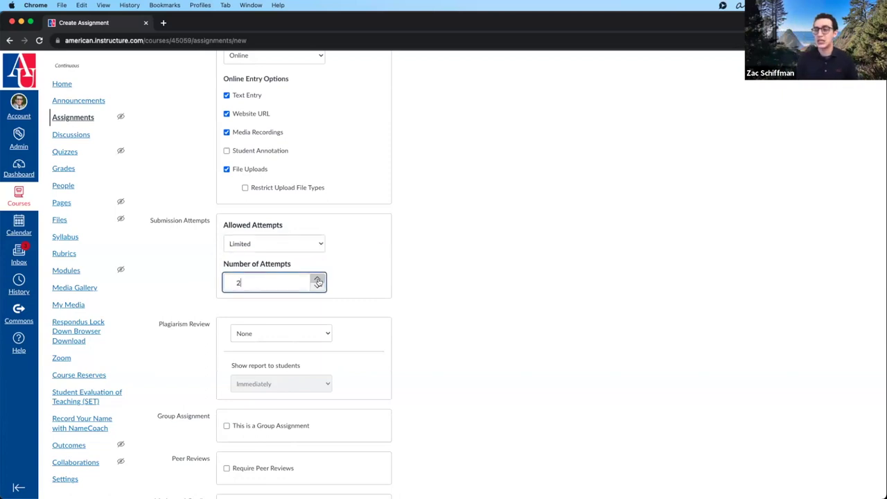
click(317, 286)
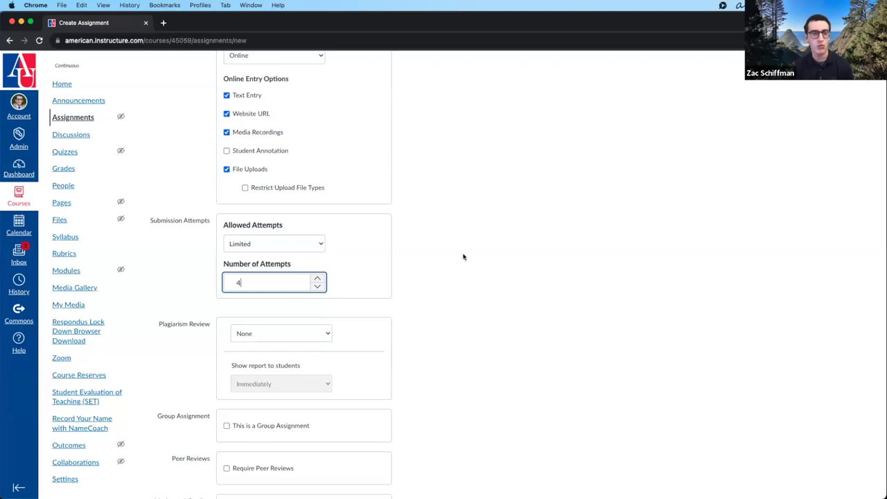
click(464, 257)
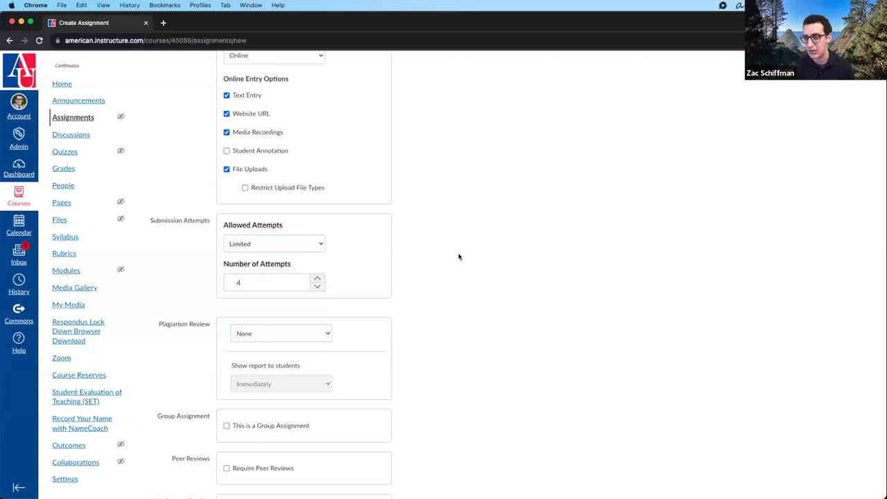
click(316, 286)
click(316, 286)
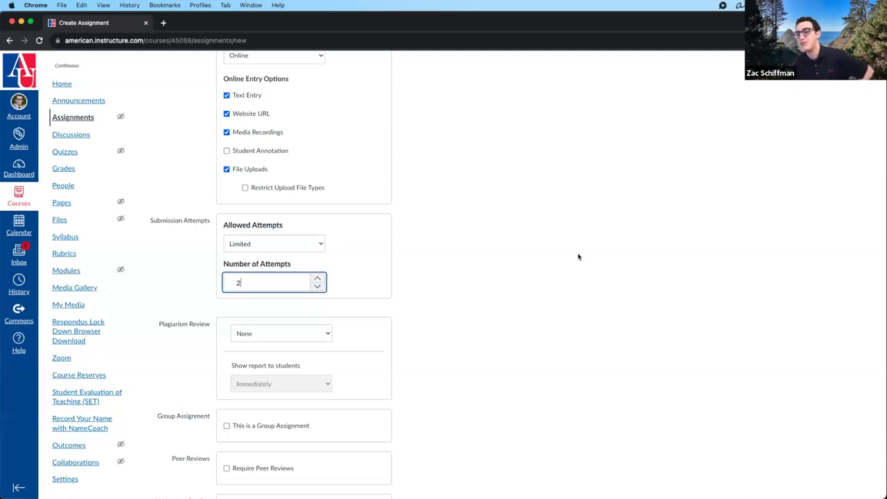
scroll(526, 253, down, 3)
scroll(346, 198, down, 1)
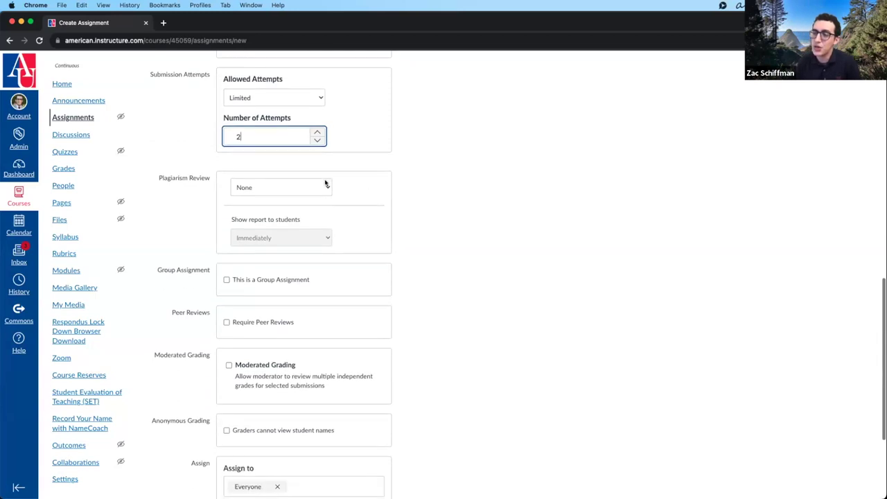
click(326, 183)
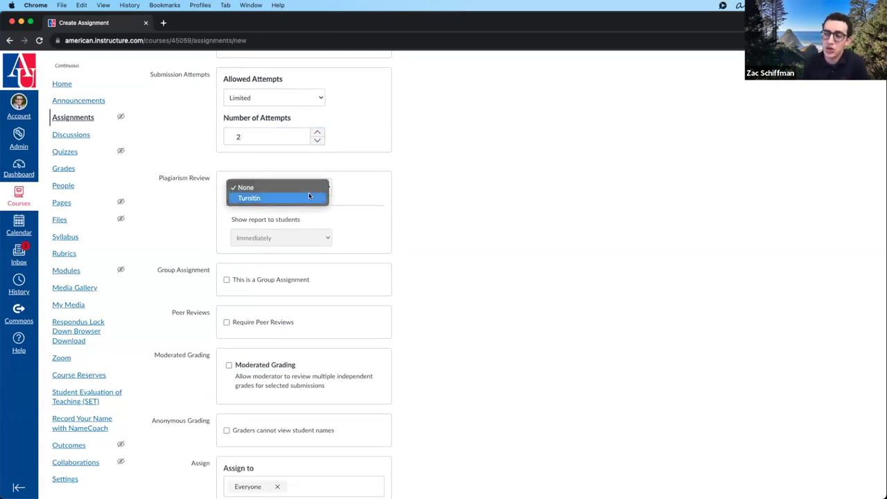
click(309, 193)
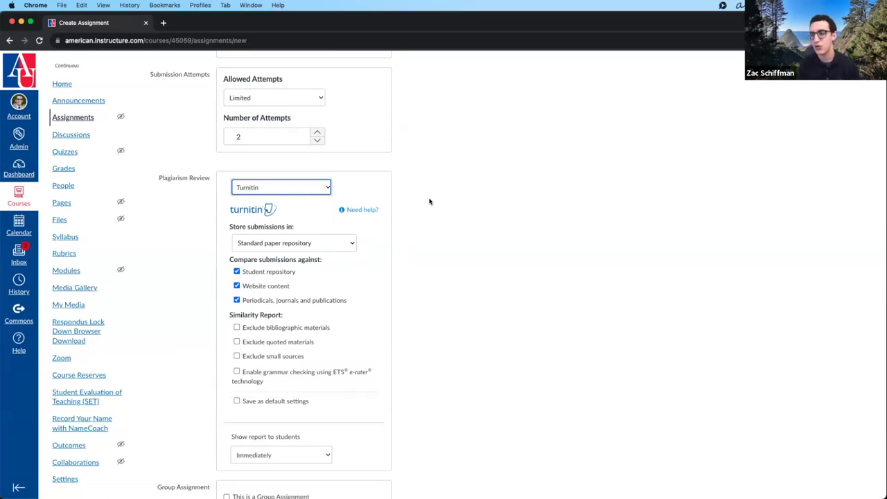
scroll(343, 271, down, 1)
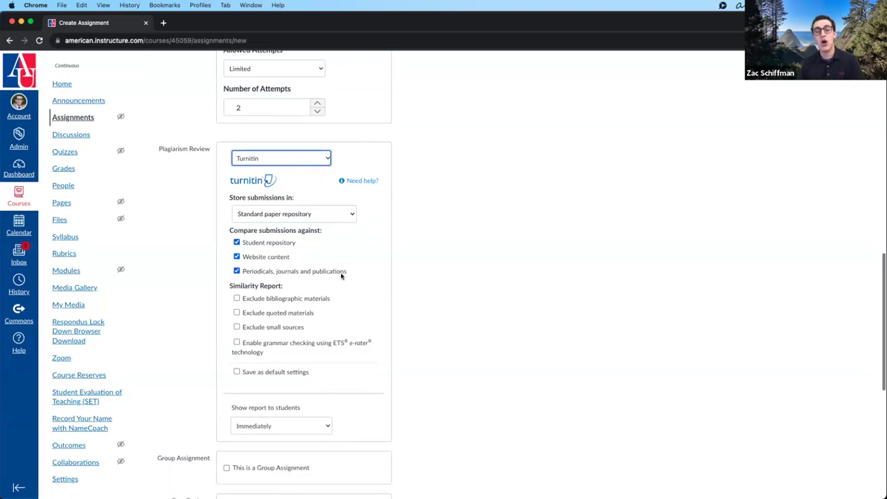
scroll(335, 287, down, 1)
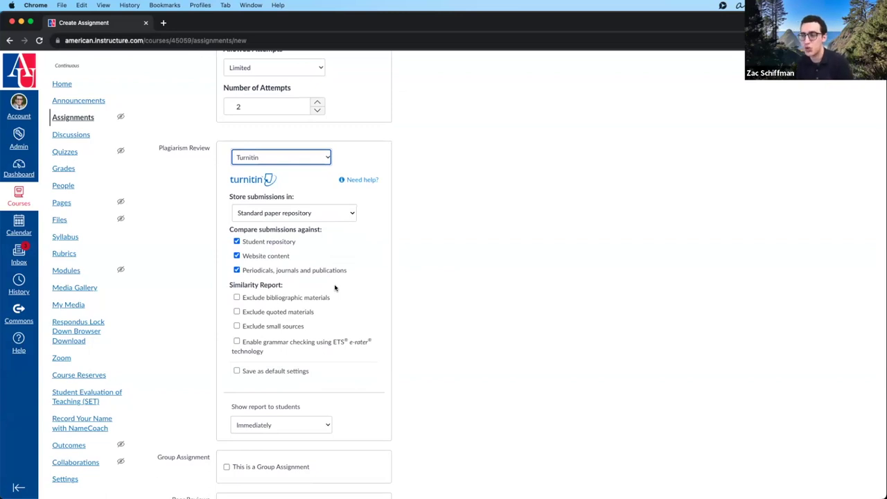
click(341, 214)
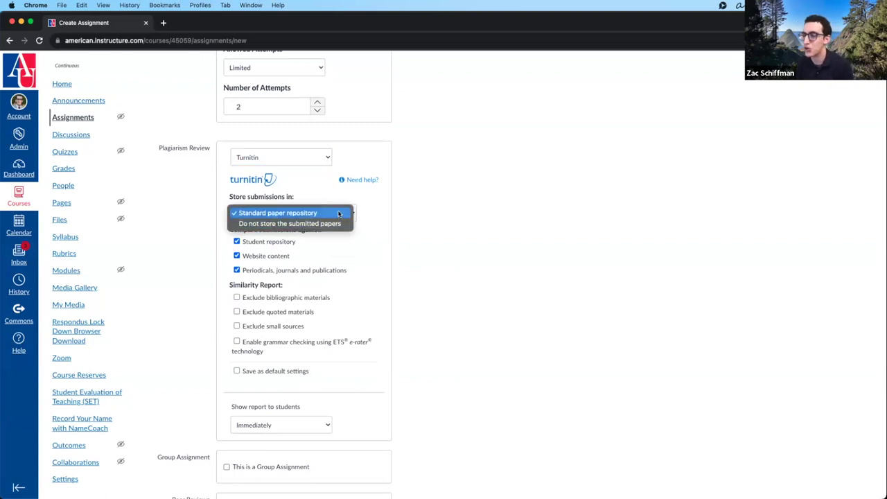
click(339, 213)
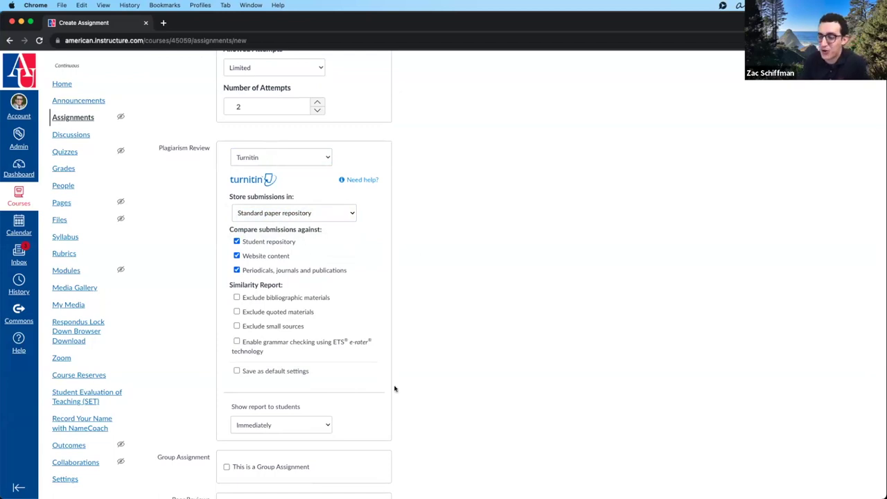
click(311, 430)
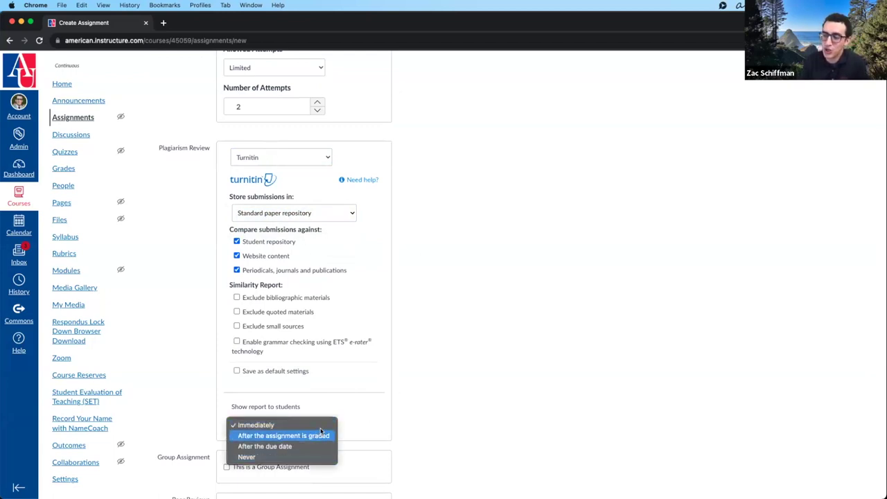
click(412, 342)
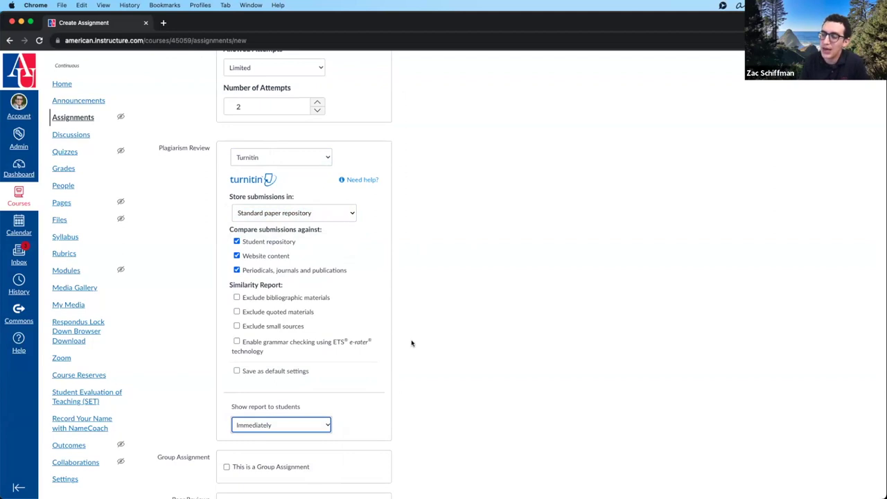
click(411, 342)
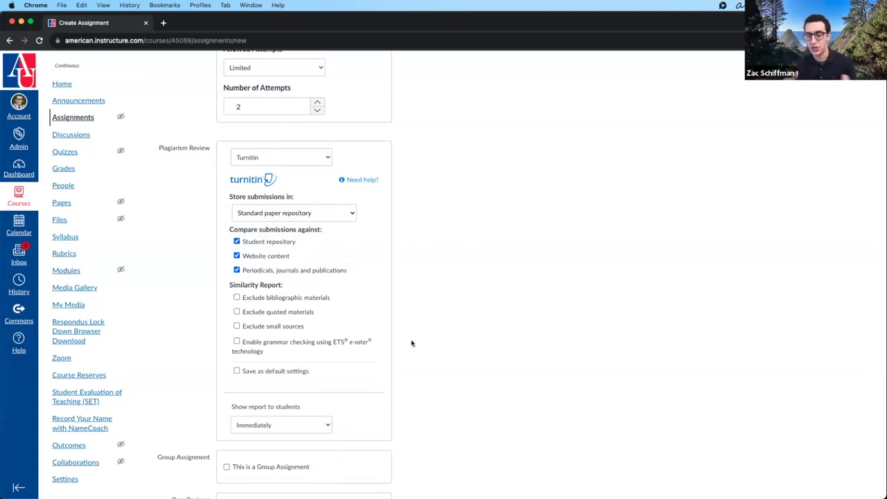
scroll(431, 332, down, 1)
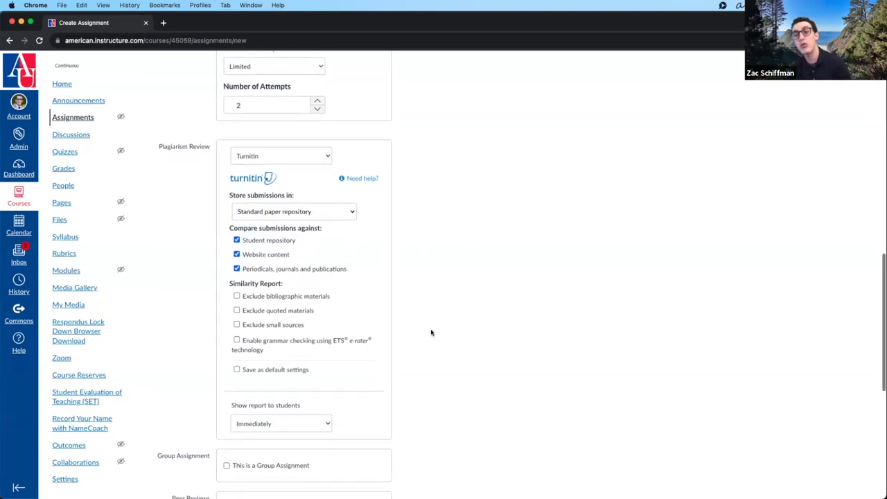
scroll(431, 332, down, 1)
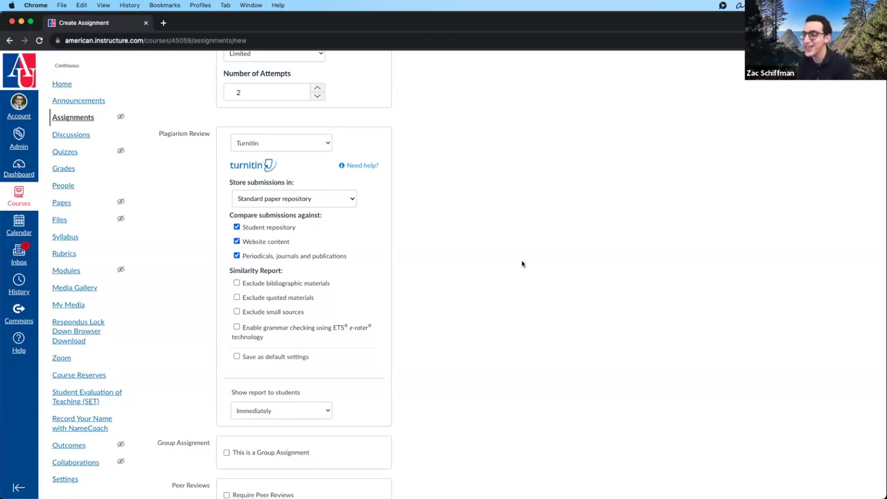
- Set Plagiarism Review to None
click(291, 143)
click(290, 143)
scroll(453, 150, down, 5)
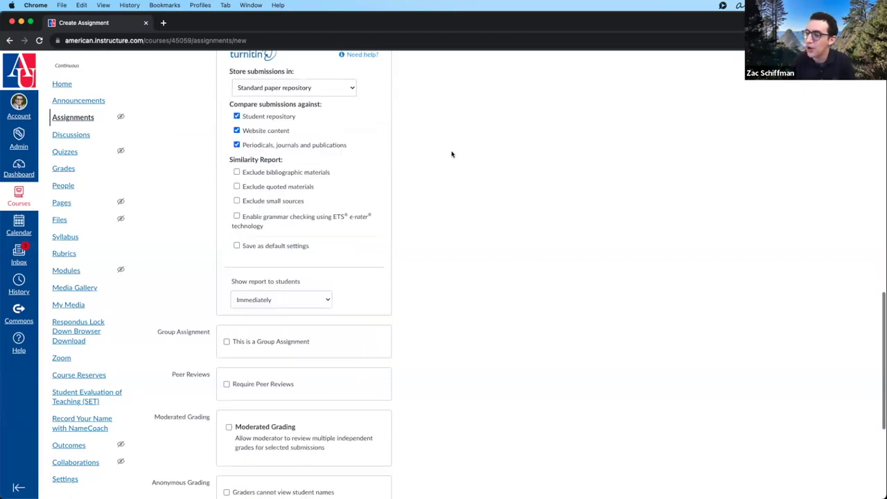
scroll(317, 59, up, 1)
click(312, 60)
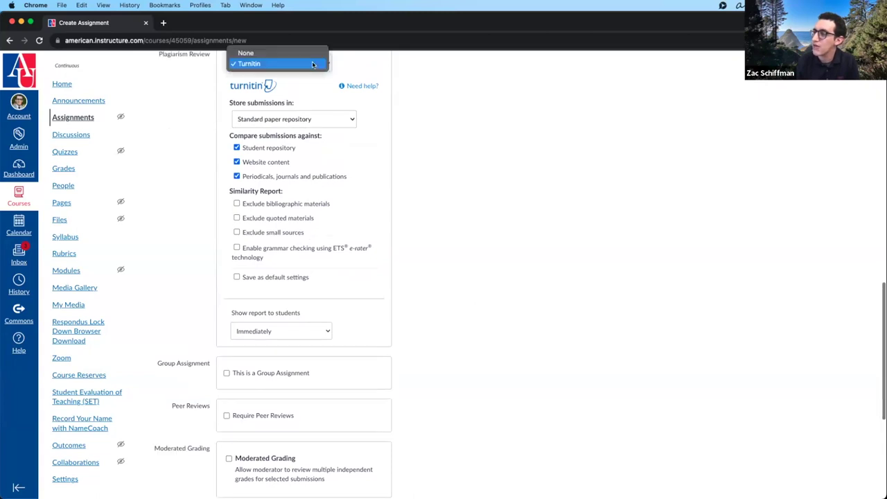
key(Return)
scroll(412, 178, up, 6)
- Allow unlimited attempts and mark Assignment 1 as a group assignment
click(289, 92)
click(290, 82)
scroll(512, 184, down, 3)
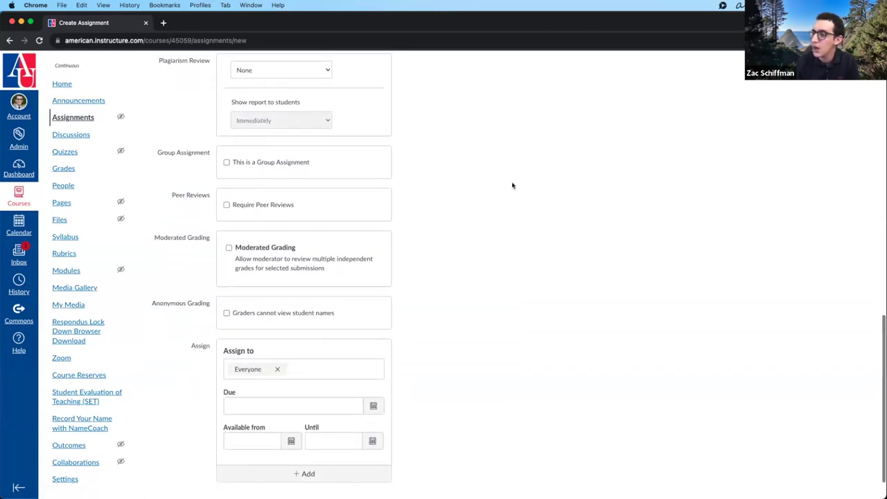
click(270, 160)
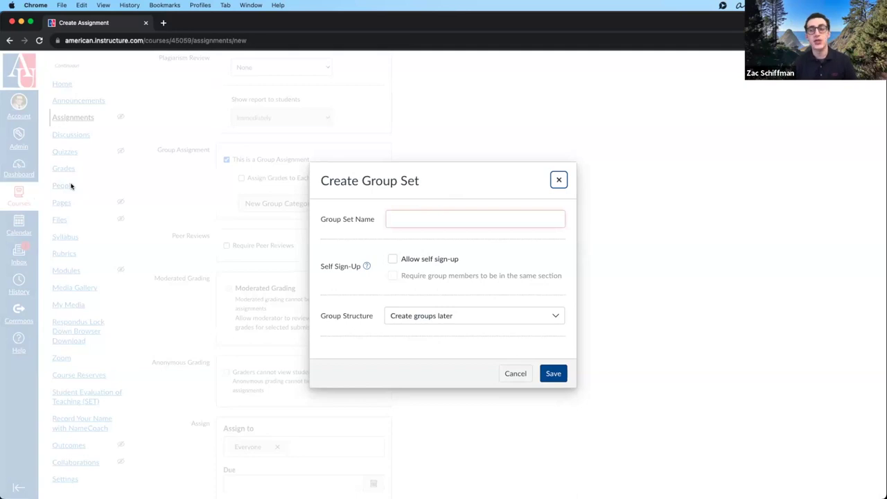
- Name the new group set 'Group Assignment 1' from the autofill suggestion
click(422, 218)
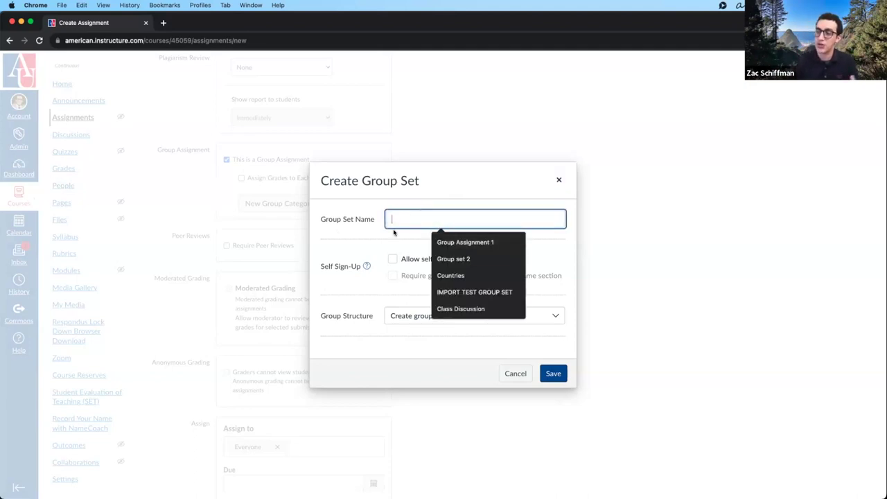
click(503, 188)
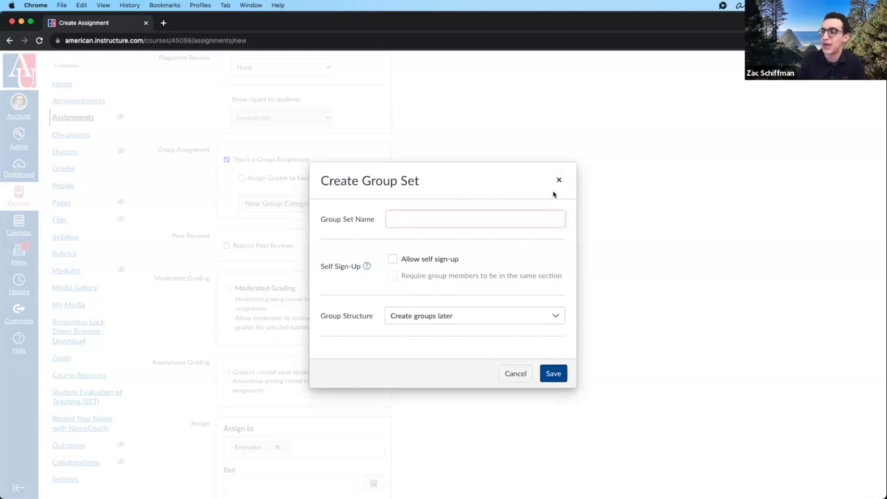
click(471, 215)
click(461, 239)
click(361, 247)
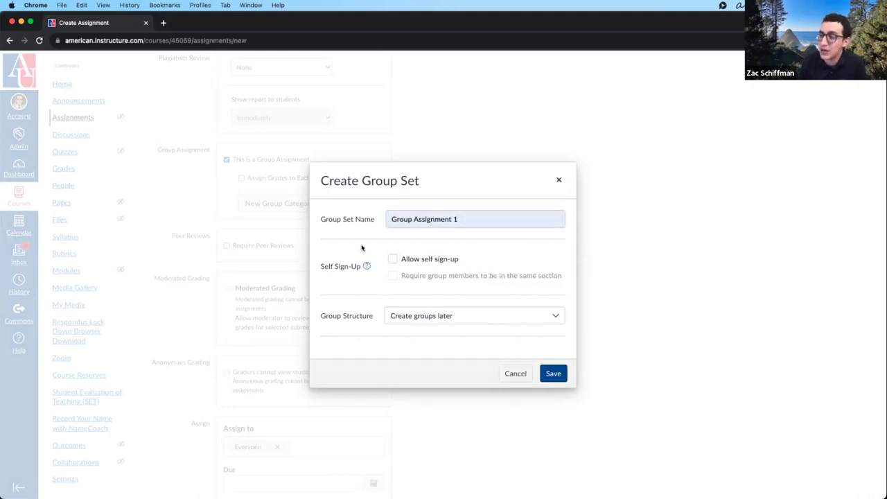
- Leave self sign-up off and keep the option to create groups later
click(424, 259)
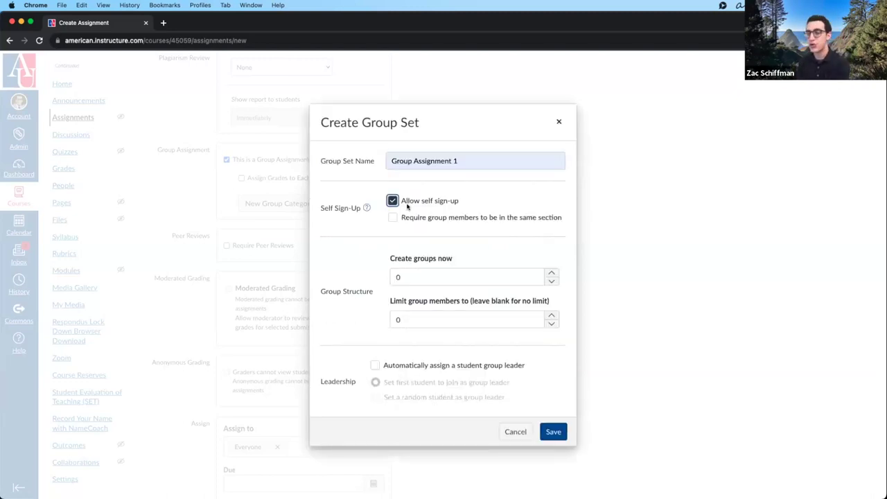
click(407, 201)
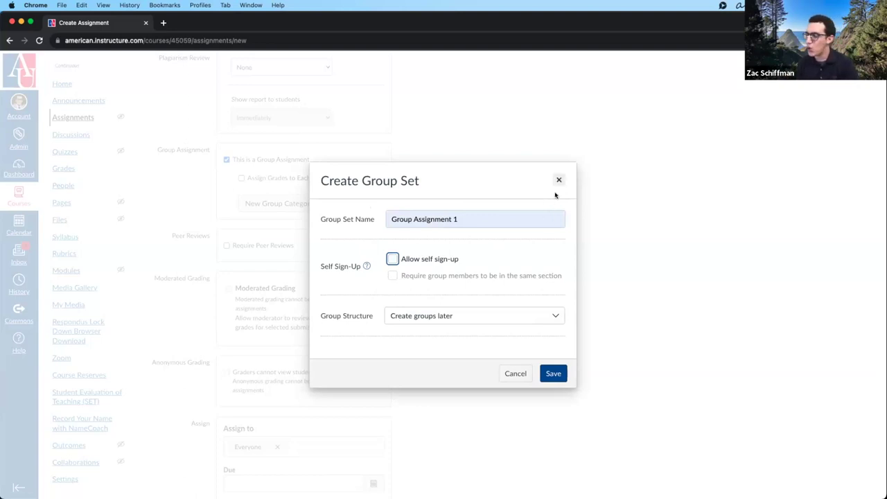
click(438, 316)
click(485, 286)
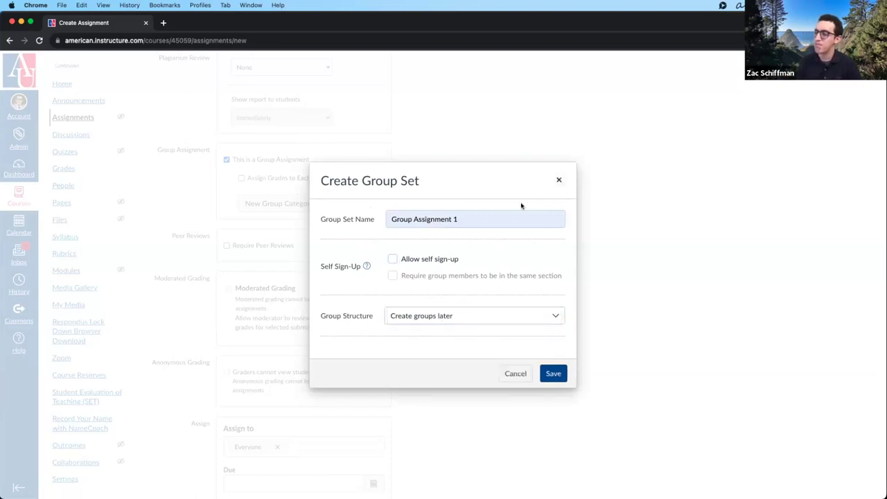
- Close the Create Group Set form without saving it
click(558, 181)
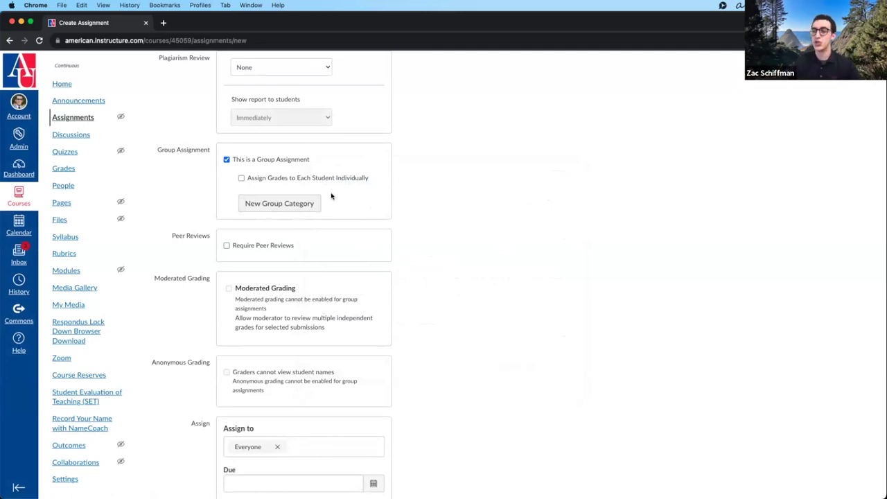
scroll(331, 196, down, 2)
scroll(331, 196, up, 2)
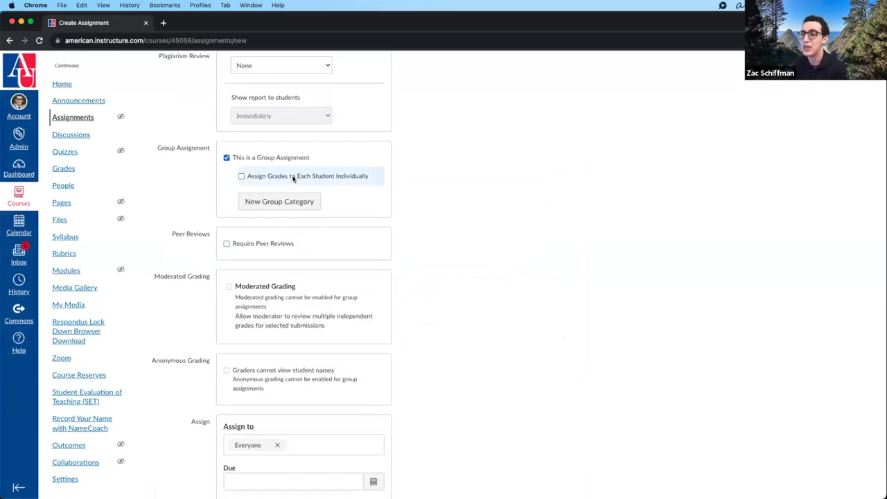
- Toggle Assign Grades to Each Student Individually on and off
click(293, 178)
click(293, 178)
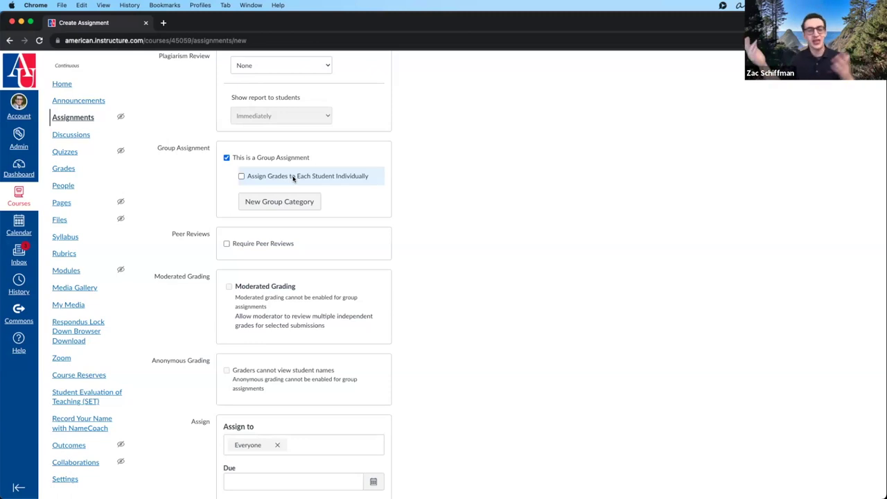
click(293, 178)
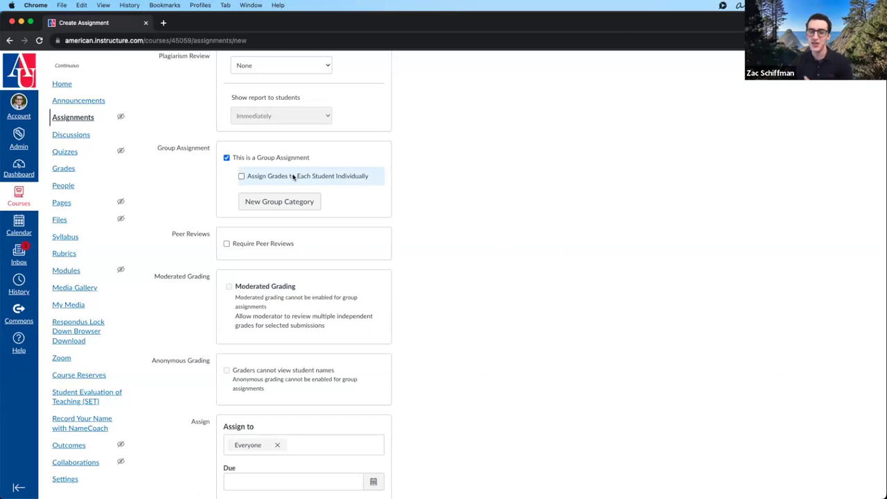
- Tick individual grading, re-tick This is a Group Assignment, and close the group set form
click(293, 178)
click(297, 158)
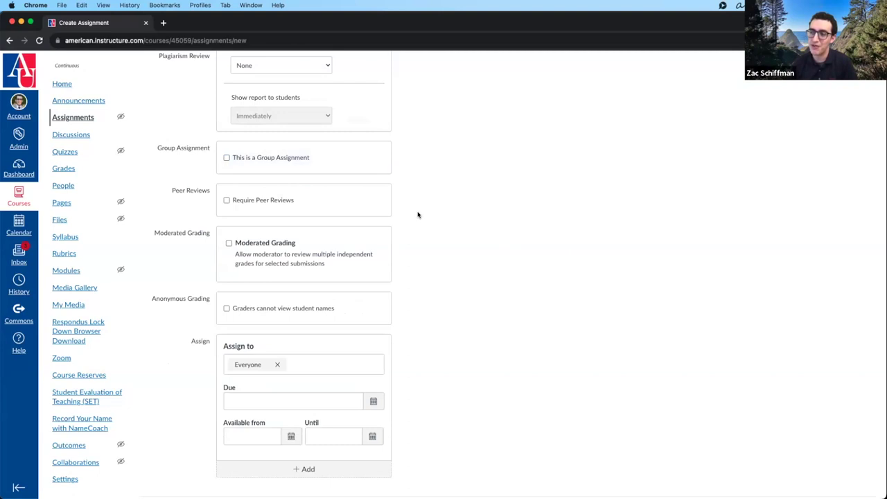
click(288, 159)
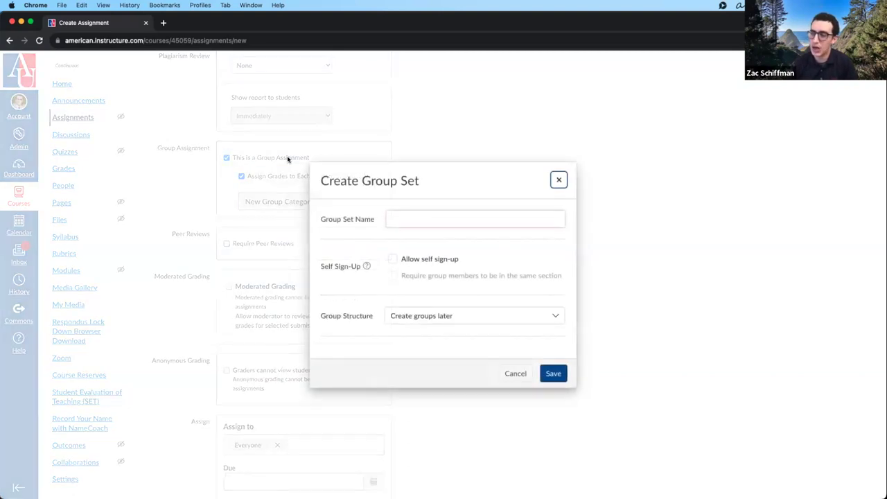
click(559, 180)
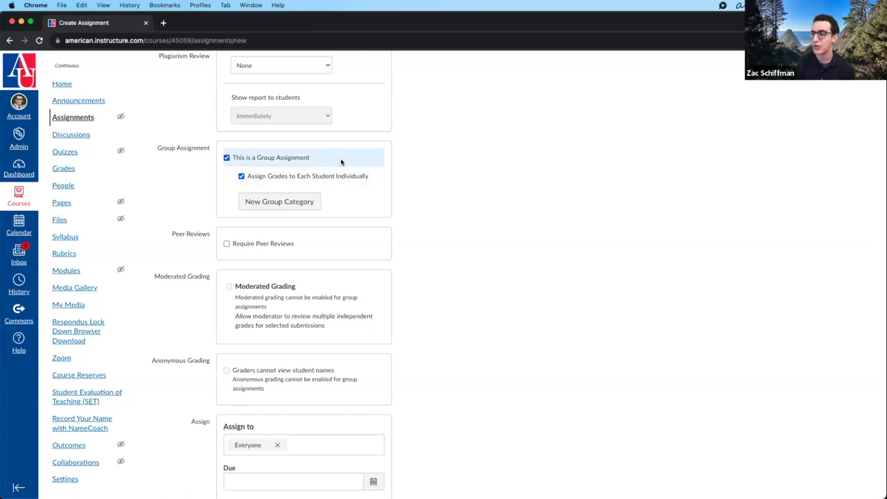
- Turn off group assignment and require peer reviews, auto-assigned at 2 reviews per user
click(291, 158)
click(280, 199)
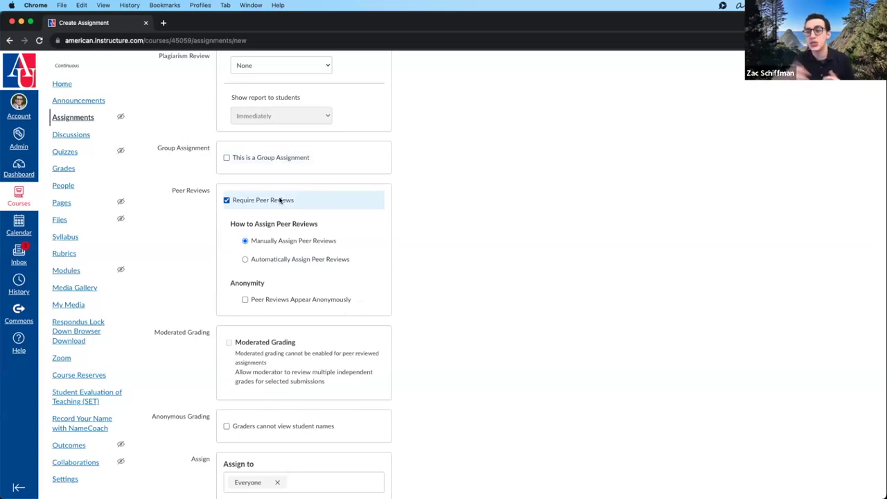
click(293, 259)
double_click(287, 296)
text(2)
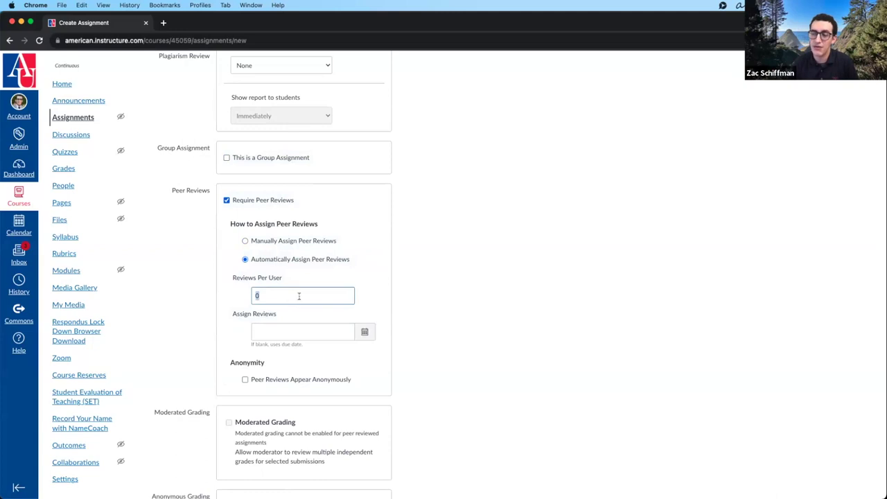
click(481, 265)
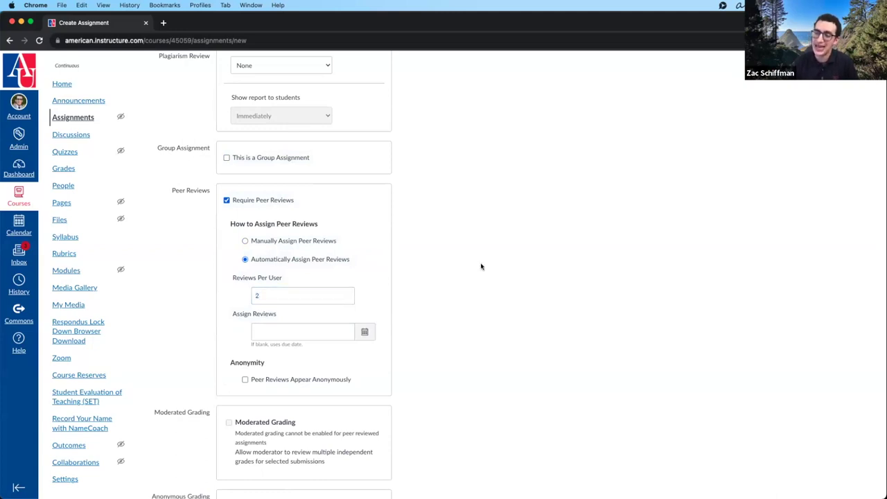
scroll(480, 264, down, 1)
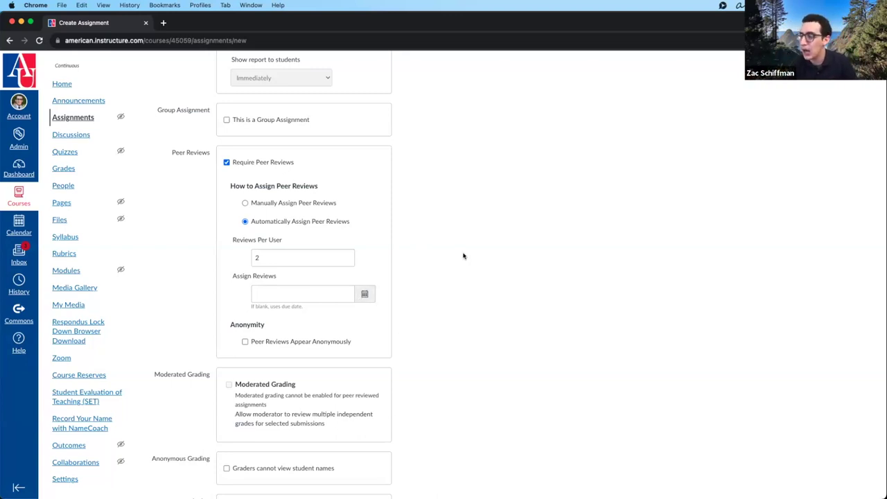
- Toggle anonymous peer reviews on and off, then untick Require Peer Reviews
click(330, 342)
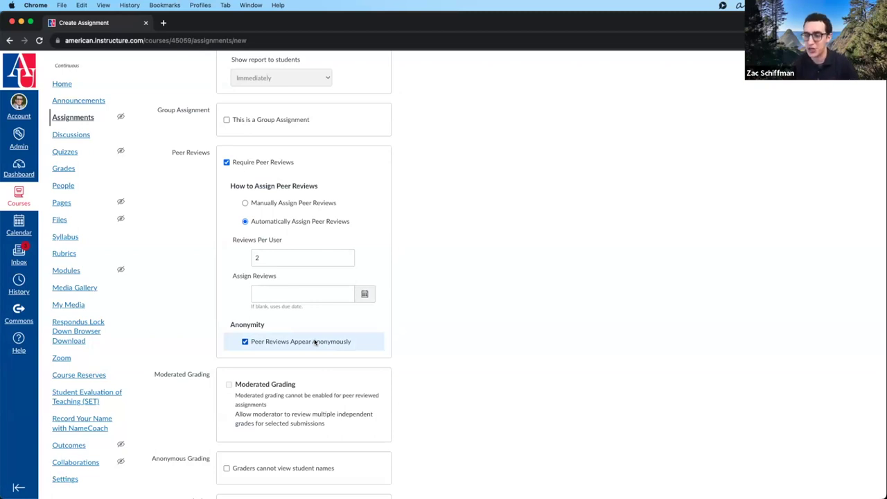
click(314, 342)
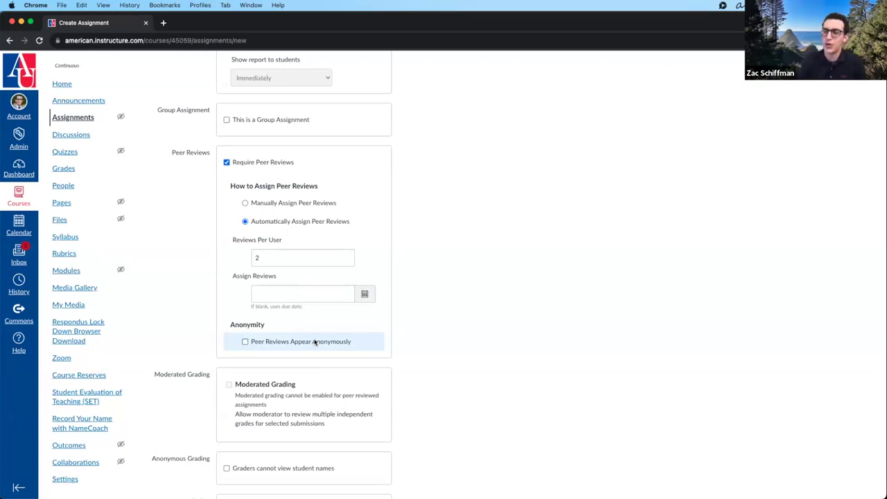
click(240, 164)
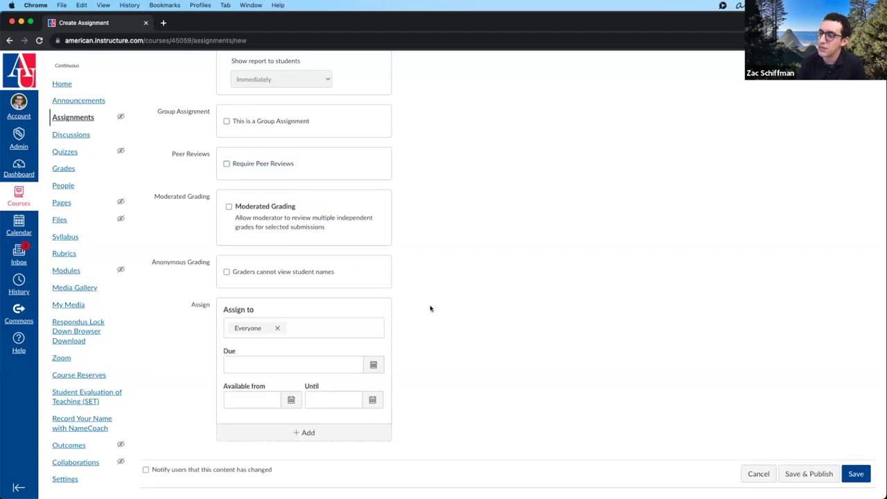
click(278, 206)
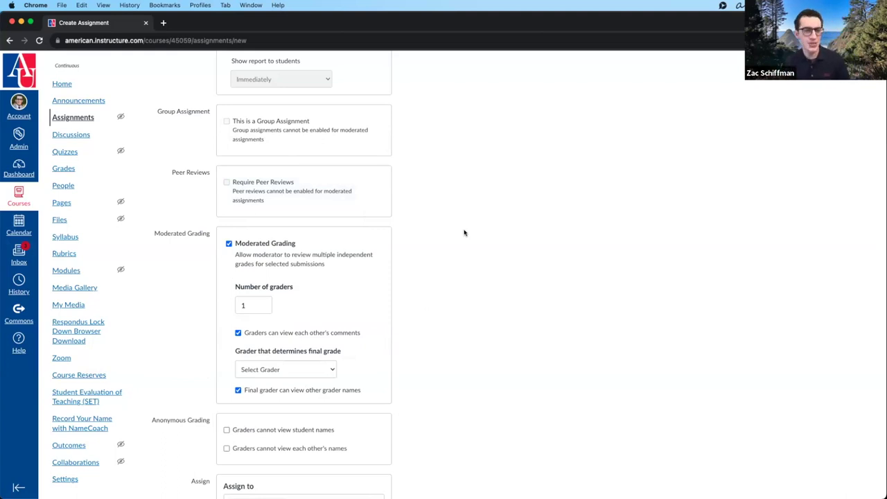
scroll(467, 230, down, 3)
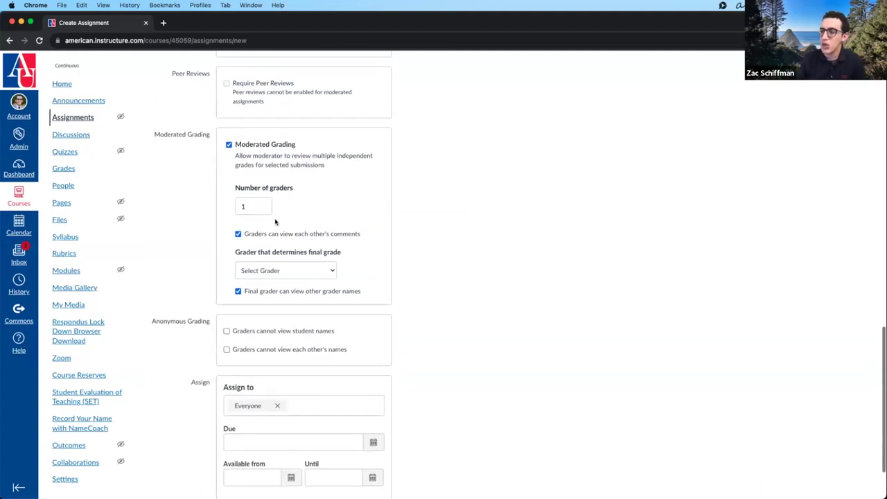
click(253, 207)
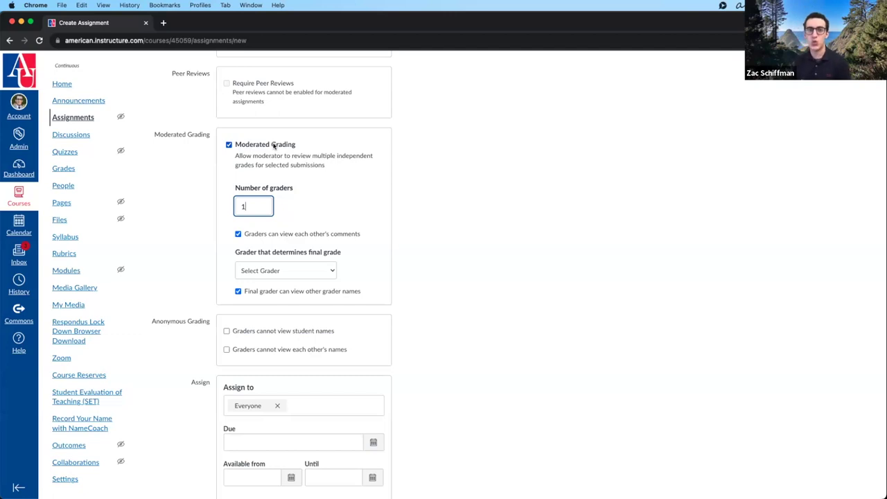
click(274, 144)
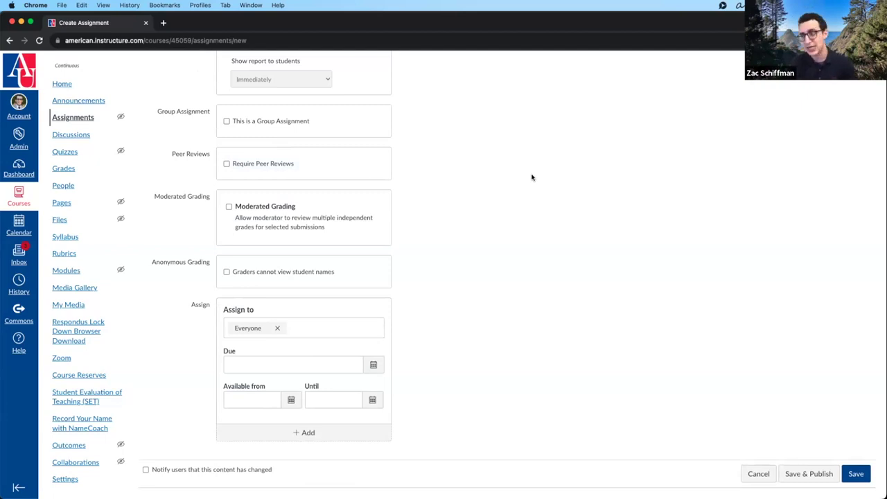
- Toggle Moderated Grading on and off, then tick 'Graders cannot view student names'
click(269, 206)
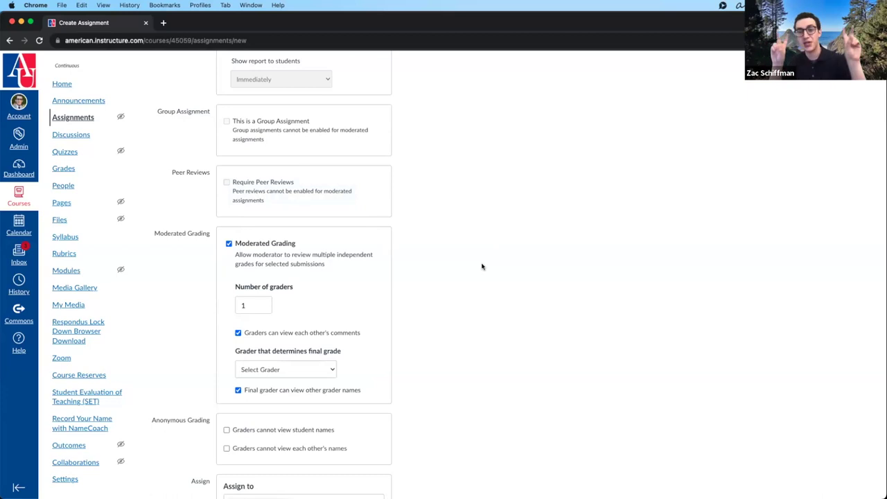
click(265, 246)
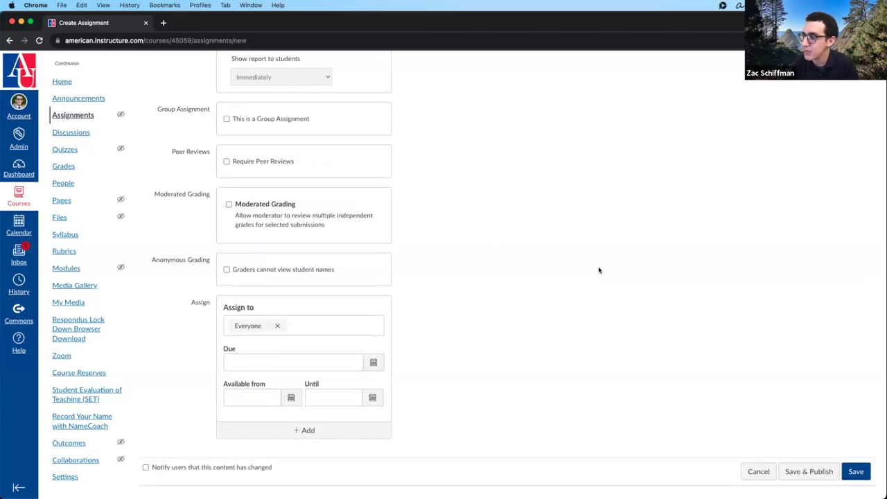
click(269, 273)
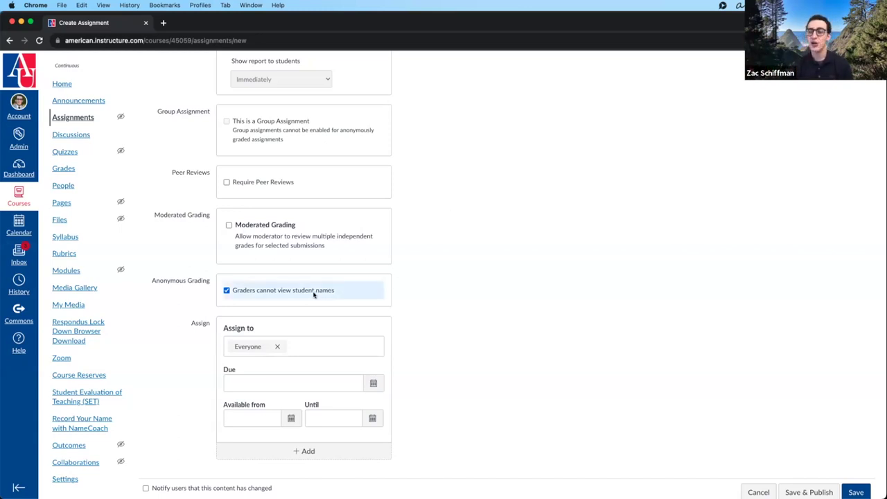
- Leave 'Graders cannot view student names' unticked so graders see student names
click(313, 293)
click(313, 294)
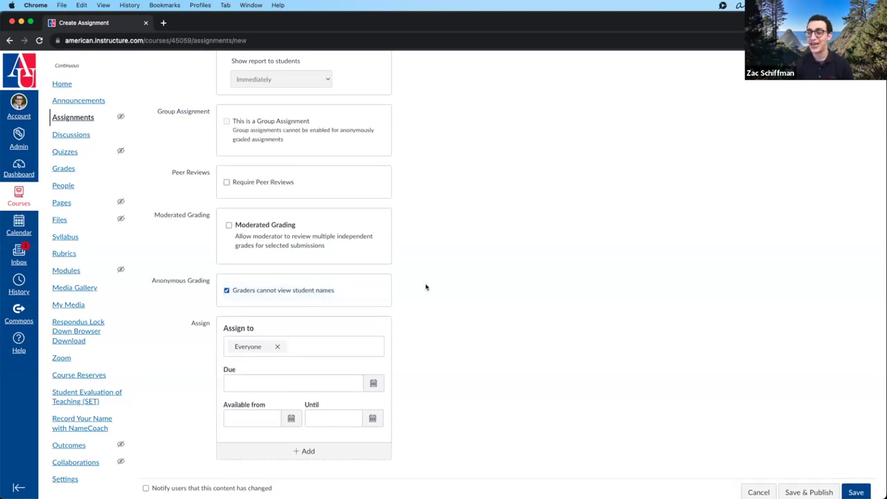
click(336, 291)
click(316, 292)
click(292, 293)
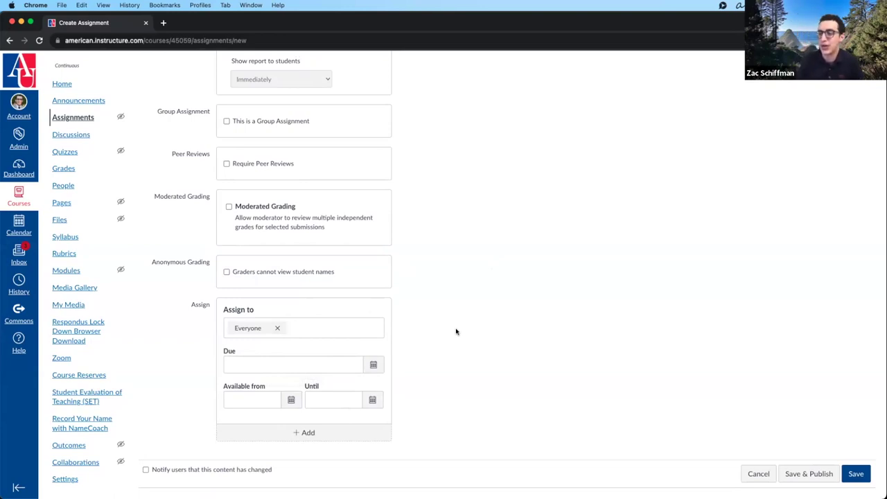
scroll(456, 331, down, 1)
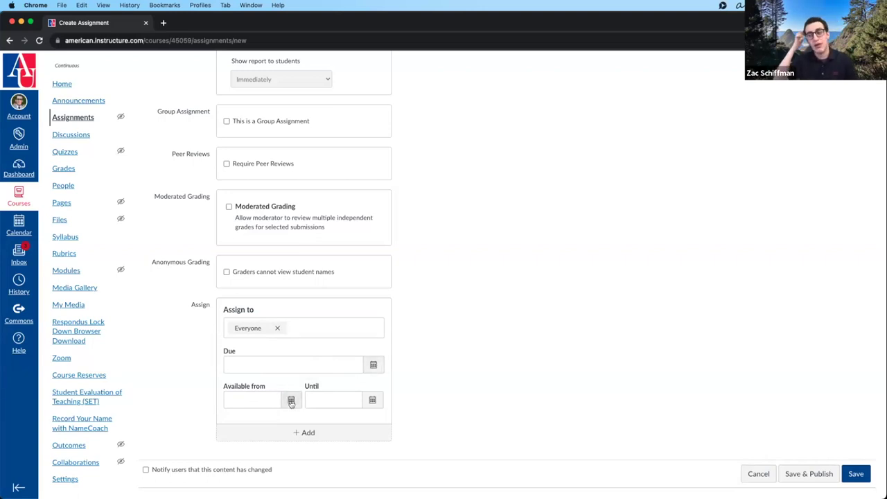
- Set availability from August 16 until August 18, 2023
click(291, 402)
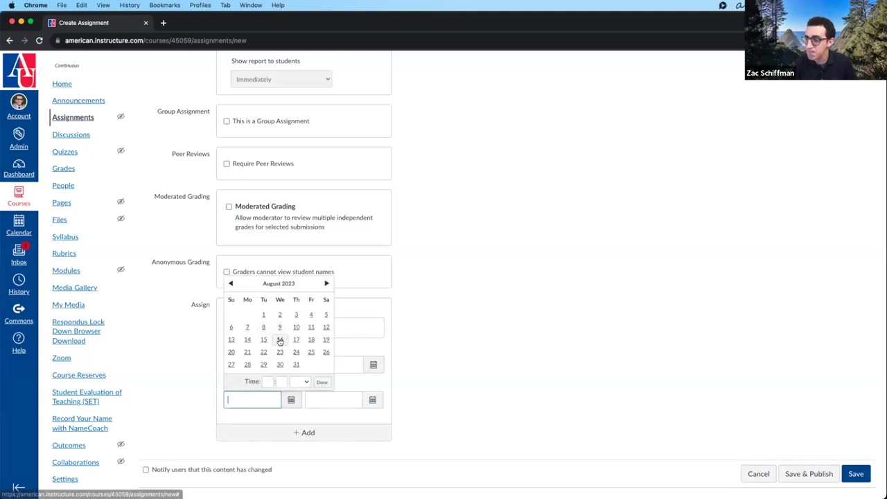
click(279, 339)
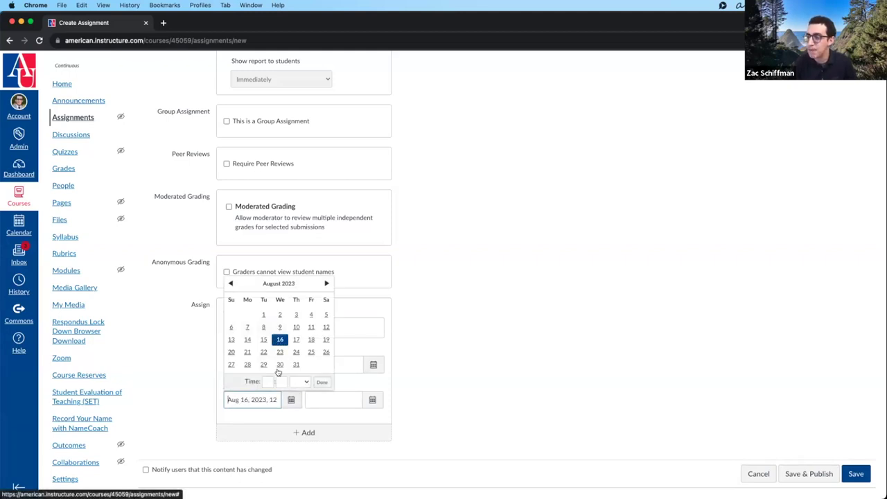
click(372, 400)
click(393, 339)
click(365, 422)
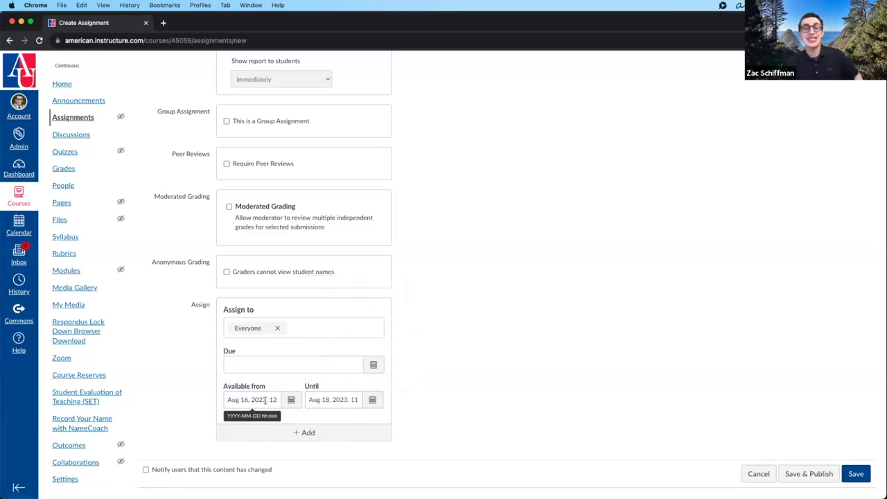
- Check the full available-from and until date and time values
scroll(257, 406, up, 15)
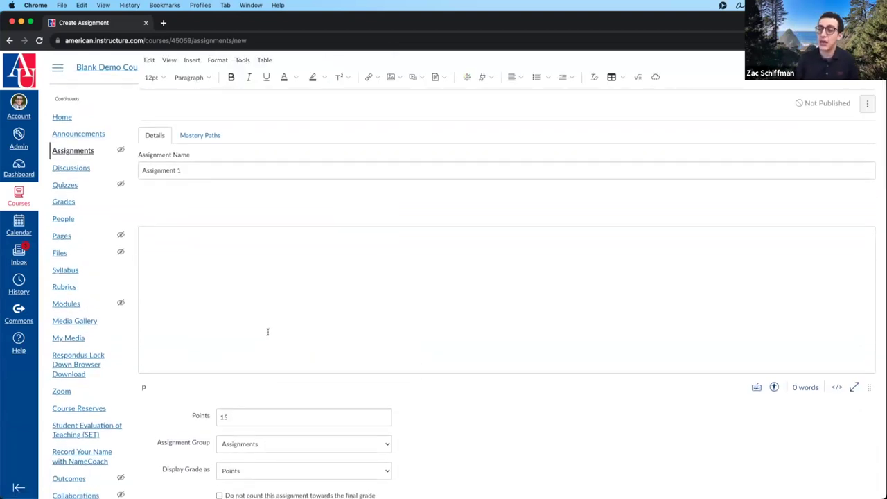
scroll(351, 294, down, 15)
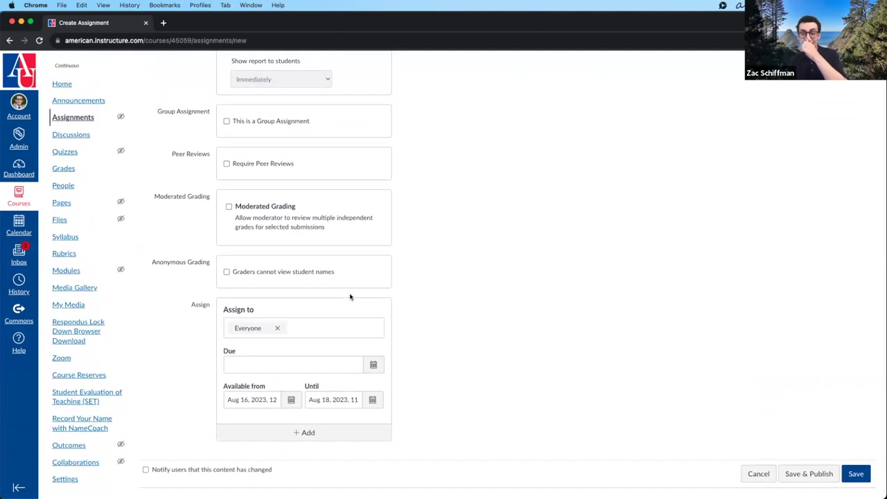
click(254, 399)
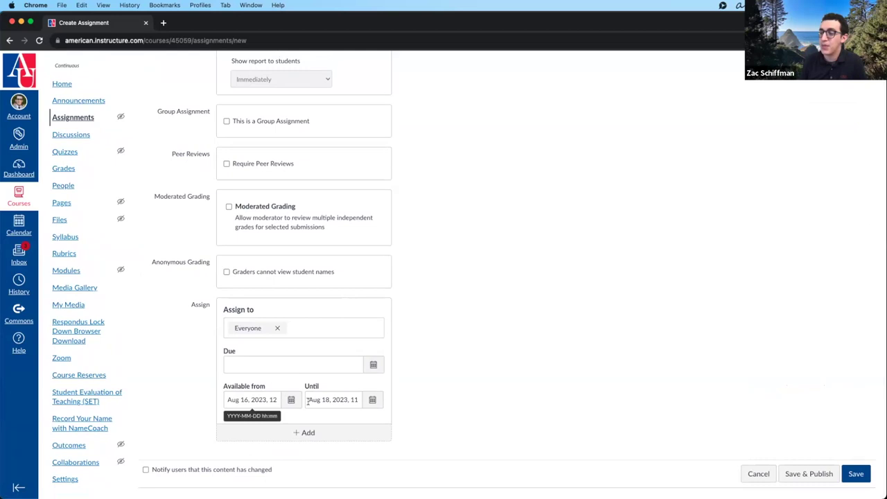
click(333, 400)
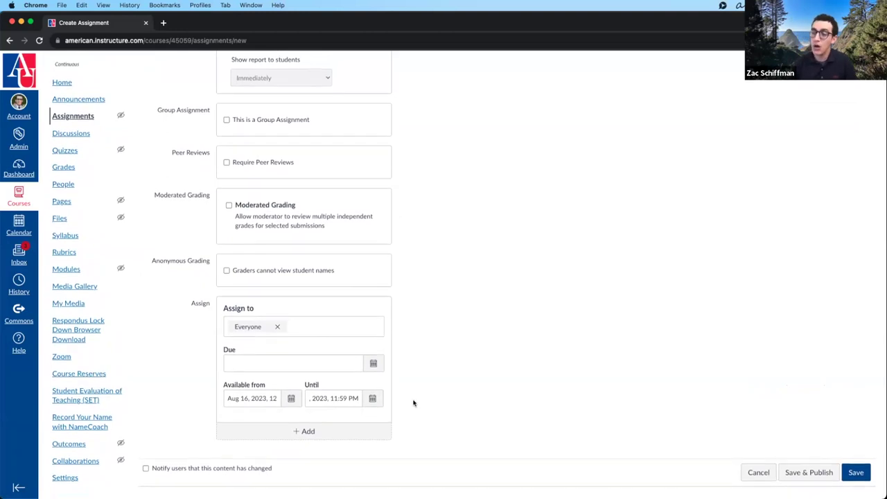
- Change the until date to August 20, 2023 in the date picker
click(372, 400)
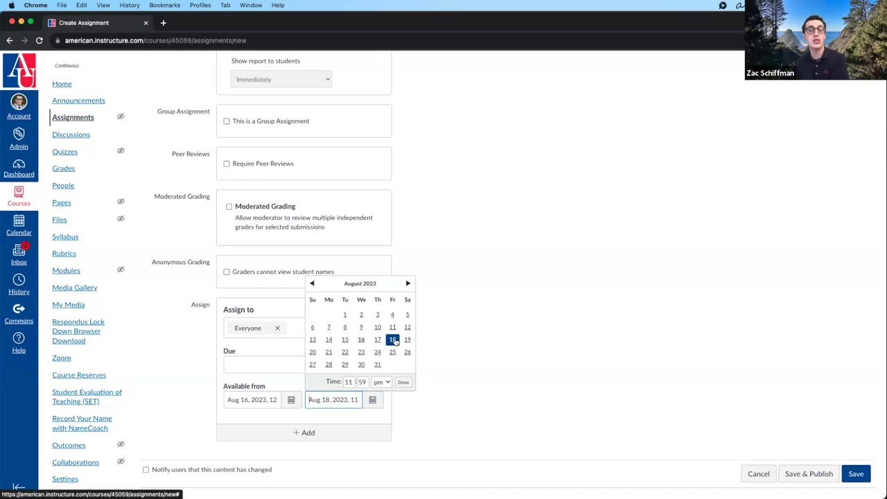
click(313, 352)
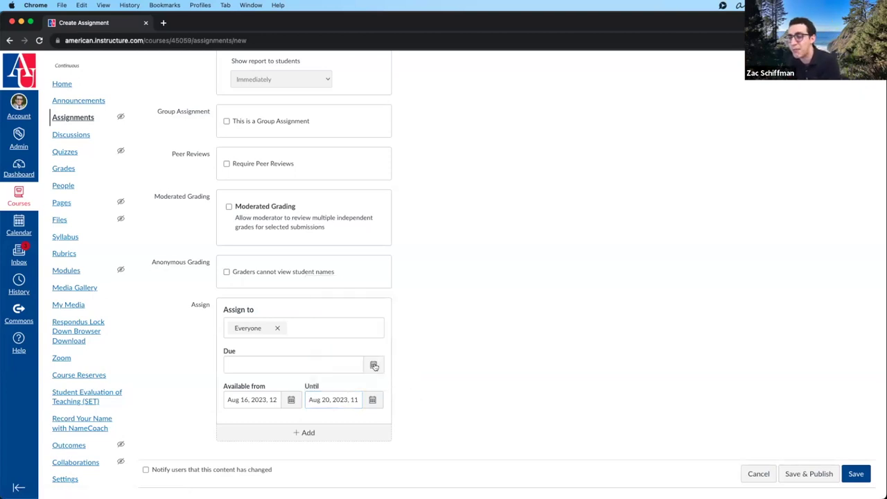
- Pick August 18 in the Due date calendar, giving Aug 18, 2023, 11:59 PM
click(373, 365)
click(310, 437)
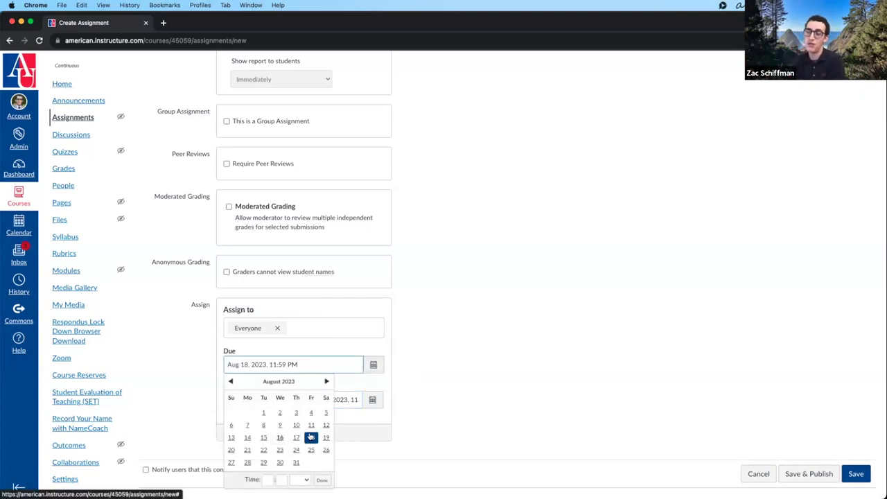
click(408, 363)
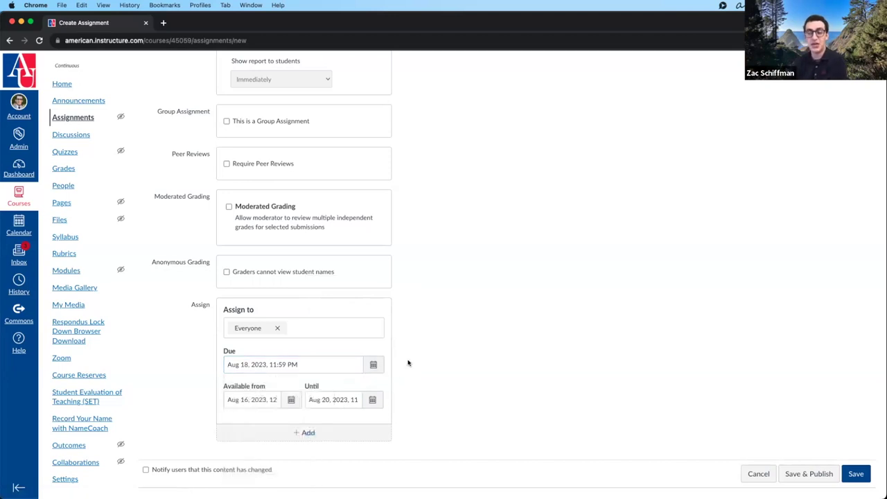
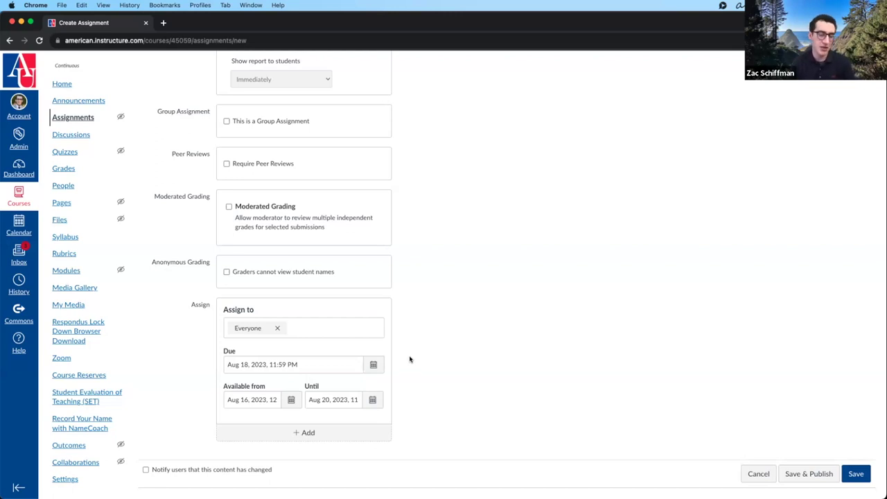
- Add a second assign-to card below the original Everyone entry
scroll(416, 352, down, 1)
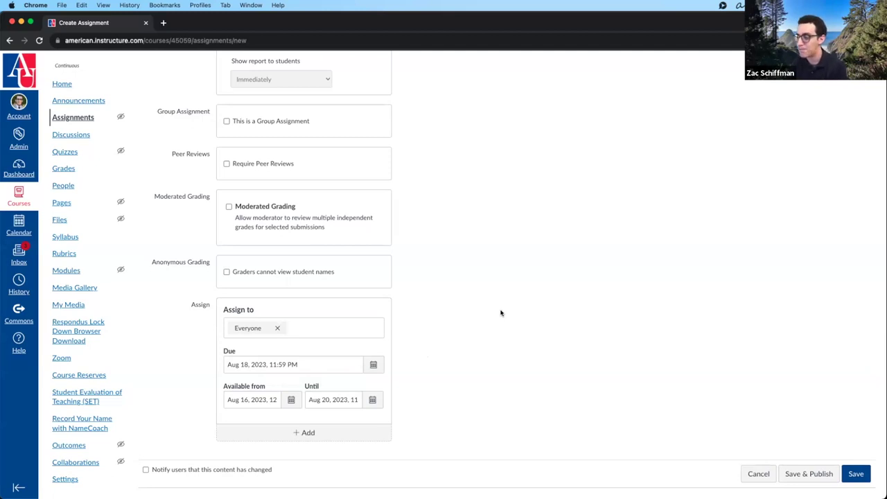
scroll(499, 316, up, 1)
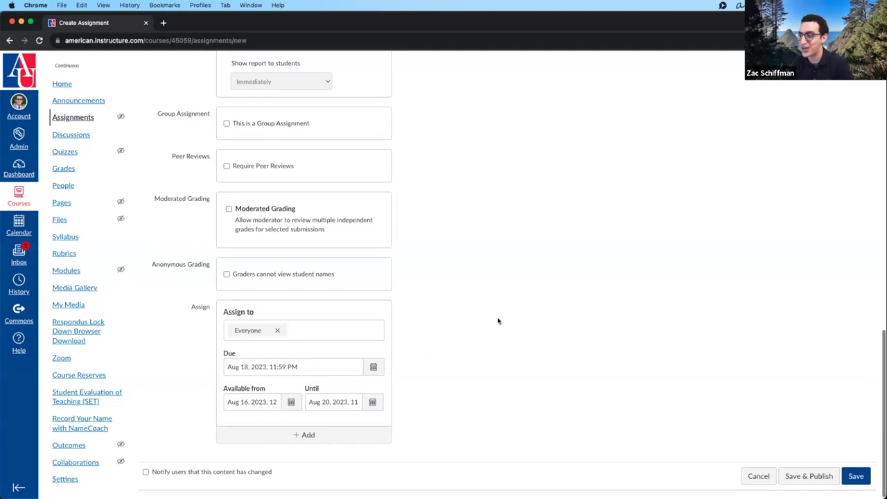
scroll(498, 318, down, 1)
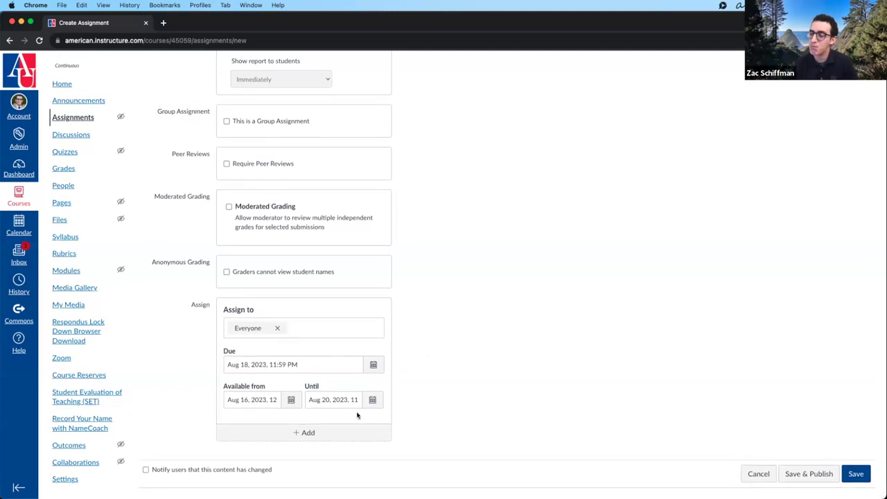
click(342, 435)
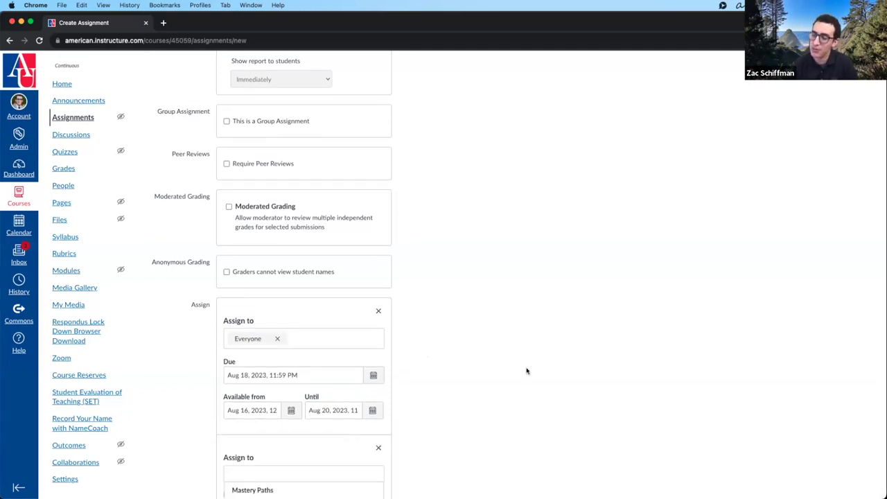
scroll(526, 371, down, 4)
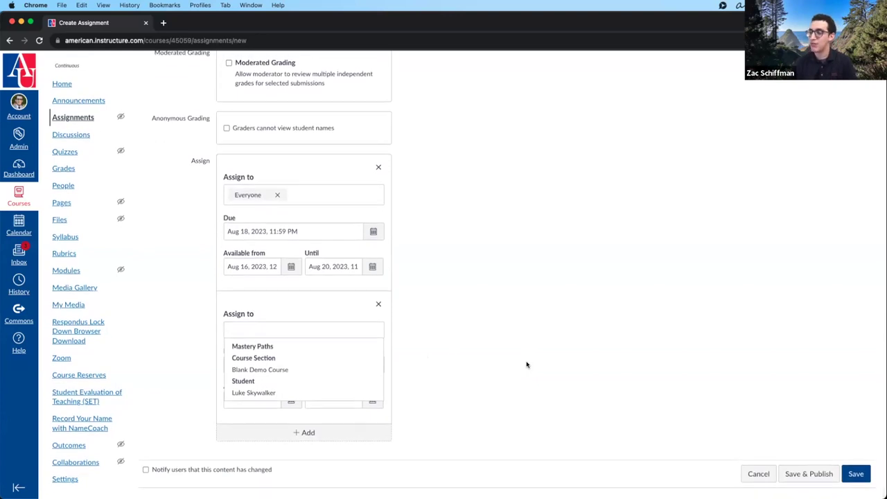
click(526, 364)
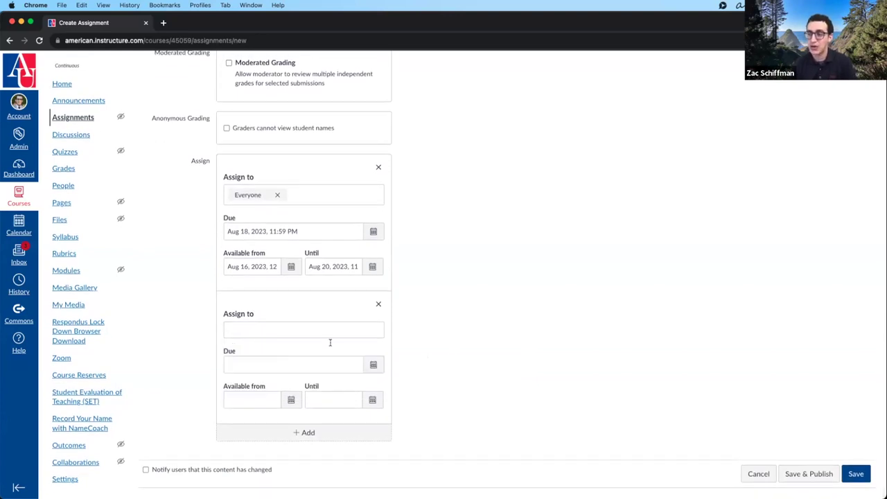
- Assign the new card to the individual student, turning the first card into Everyone Else
click(284, 332)
click(276, 392)
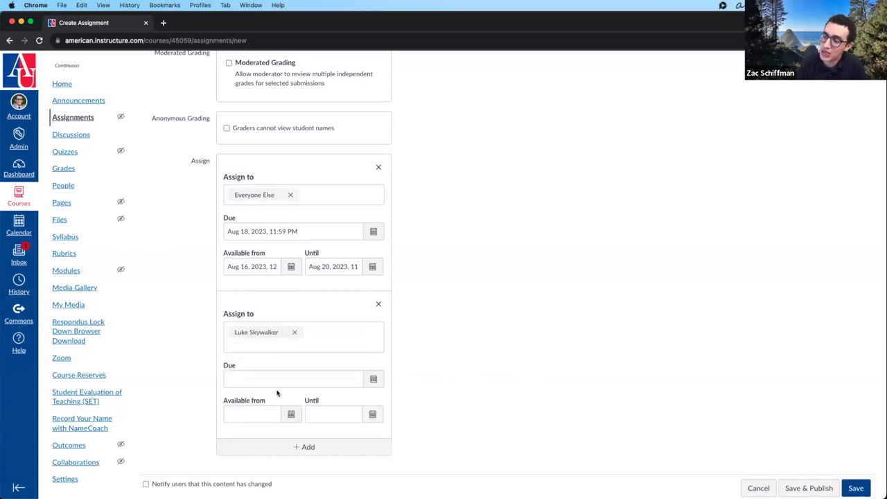
click(571, 281)
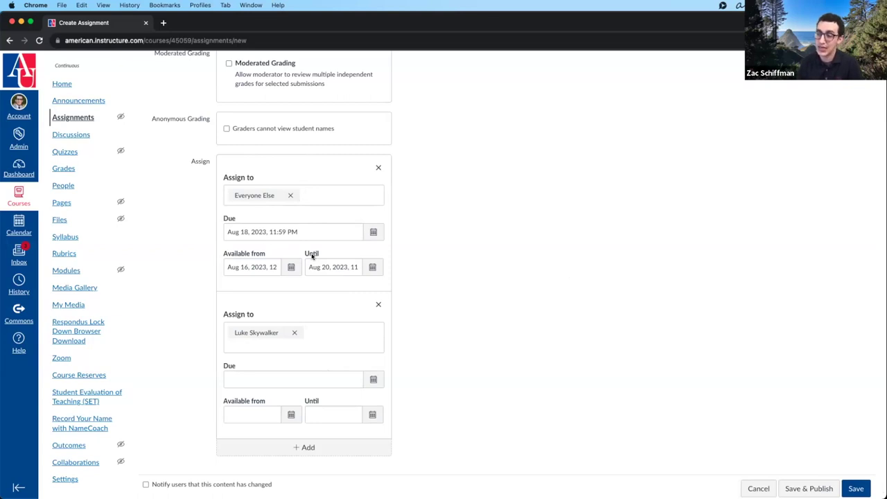
- Make the student's card available from Aug 21 until Aug 25
click(290, 414)
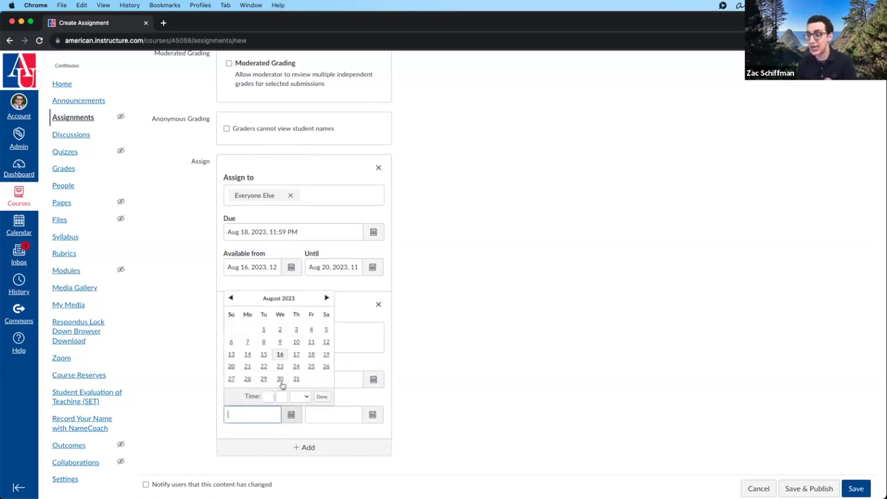
click(247, 365)
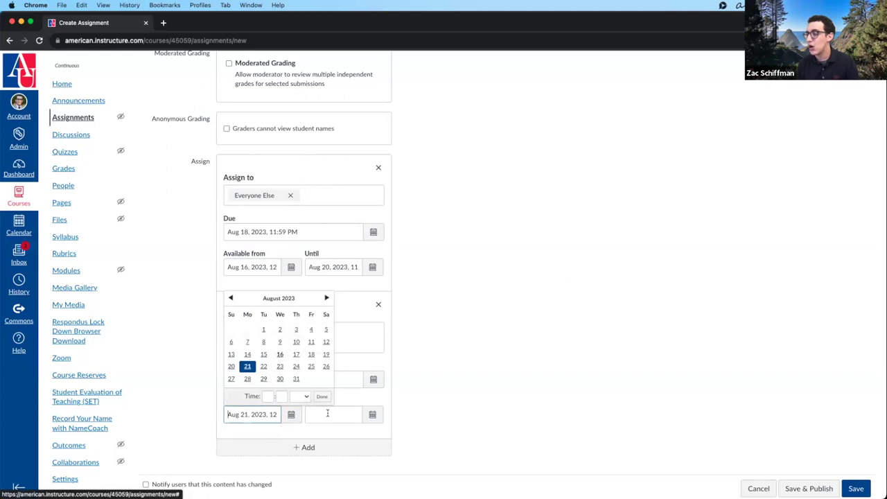
click(372, 414)
click(392, 366)
click(401, 397)
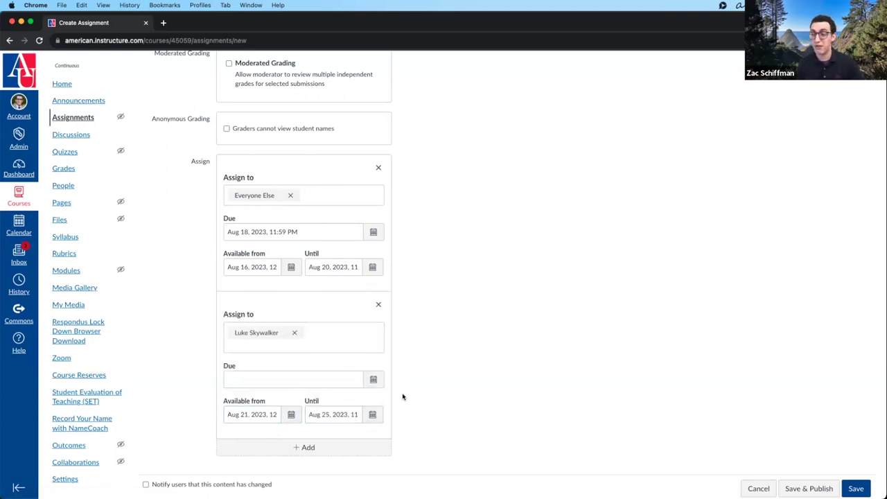
- Set the student's due date to Aug 25, 11:59 PM, and add a third assign-to card
click(373, 379)
click(311, 319)
click(311, 331)
click(321, 361)
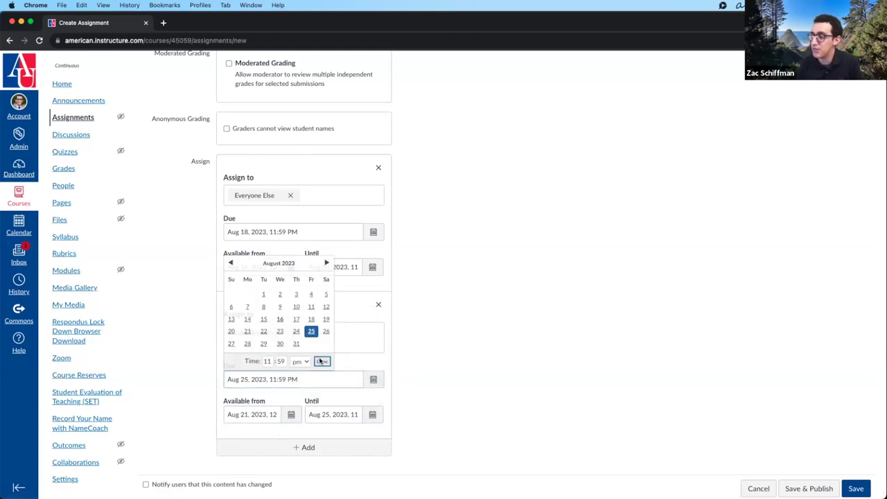
click(320, 451)
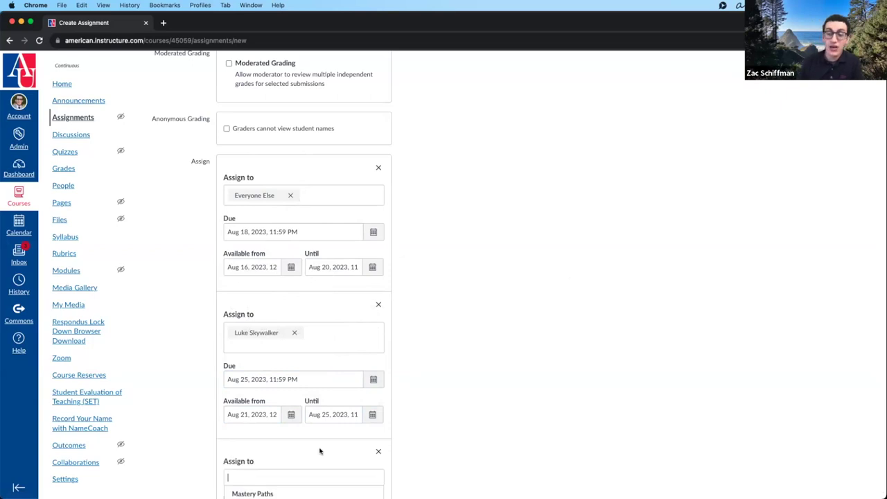
click(539, 351)
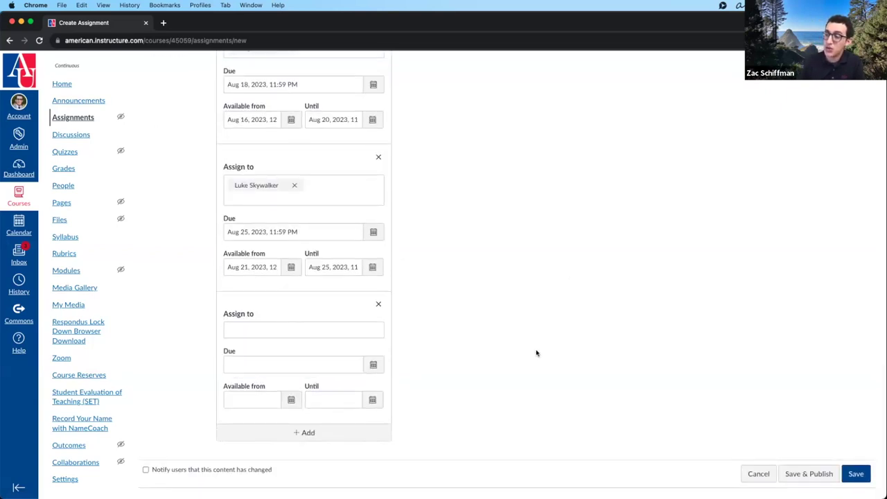
- Assign the third card to the Blank Demo Course section under Course Section
click(326, 328)
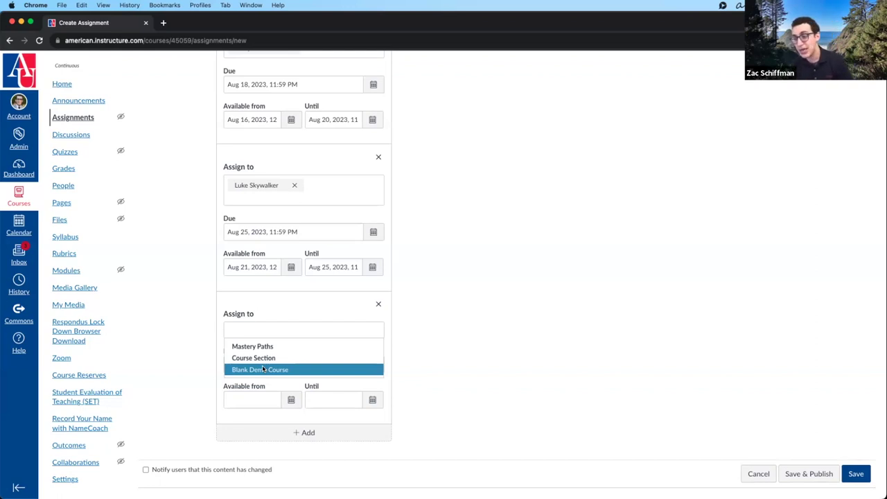
click(263, 369)
click(270, 330)
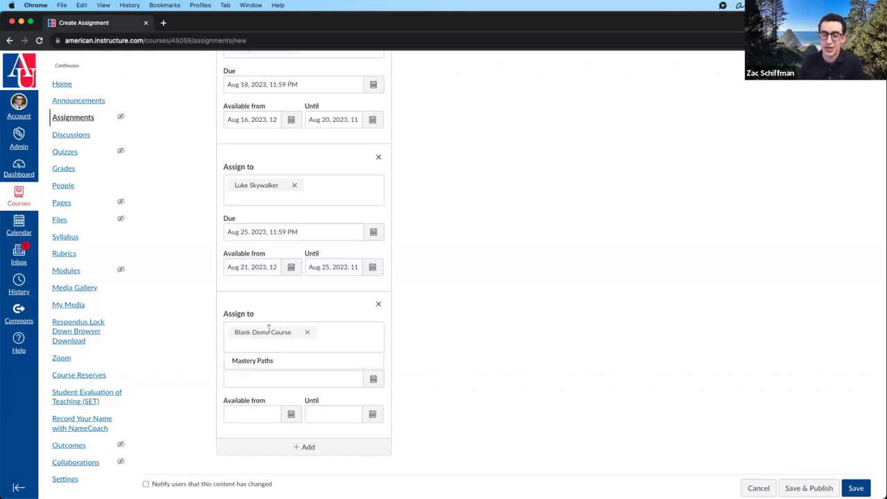
click(492, 322)
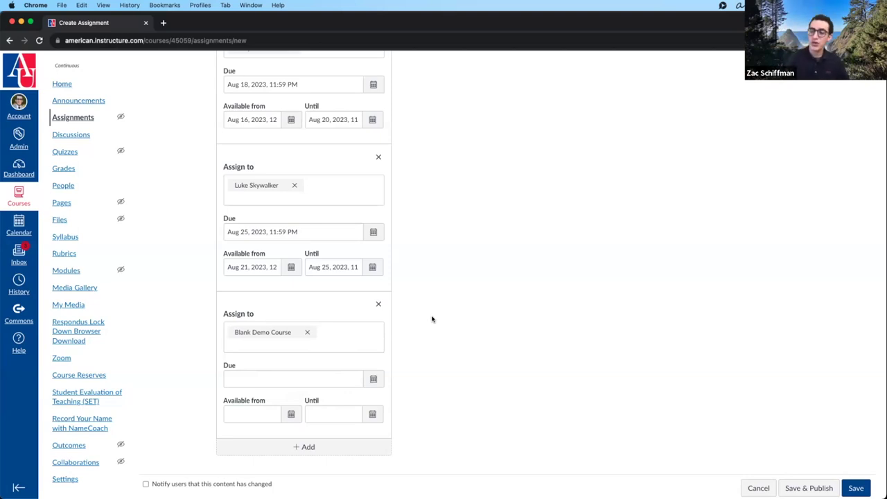
scroll(416, 317, up, 2)
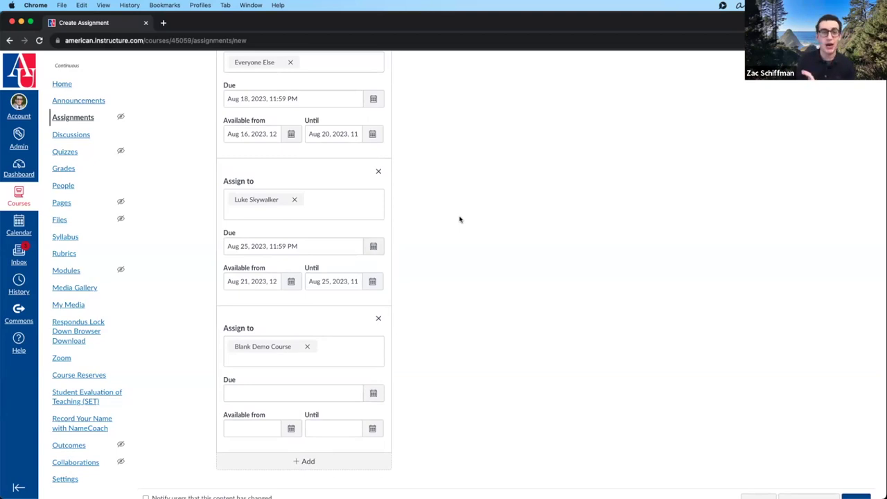
- Delete the student and section cards, then switch the remaining Everyone card to the individual student
scroll(461, 220, up, 3)
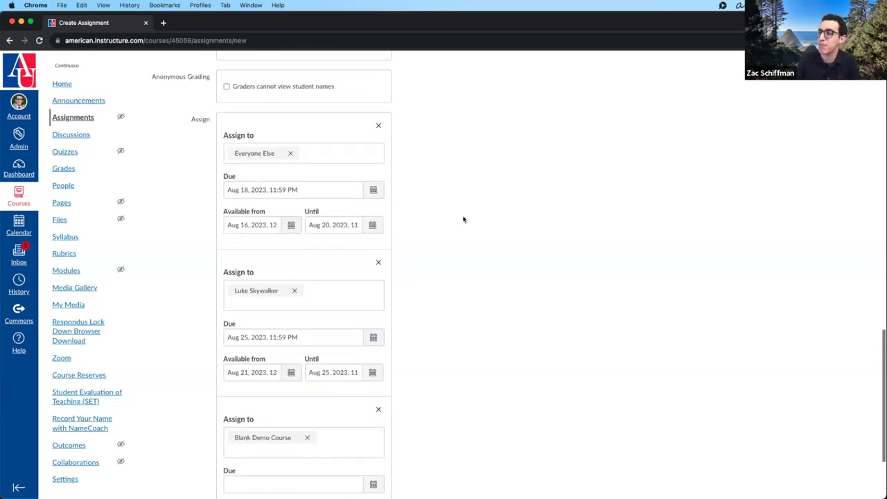
click(378, 262)
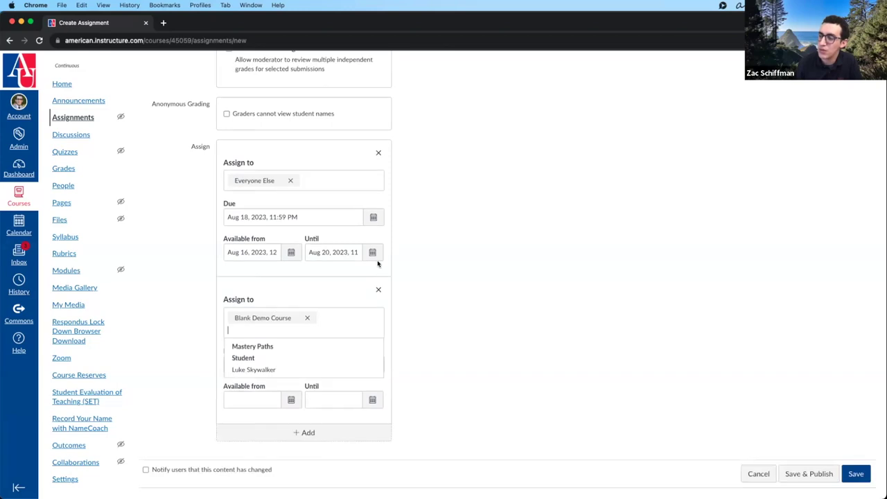
click(379, 290)
click(492, 279)
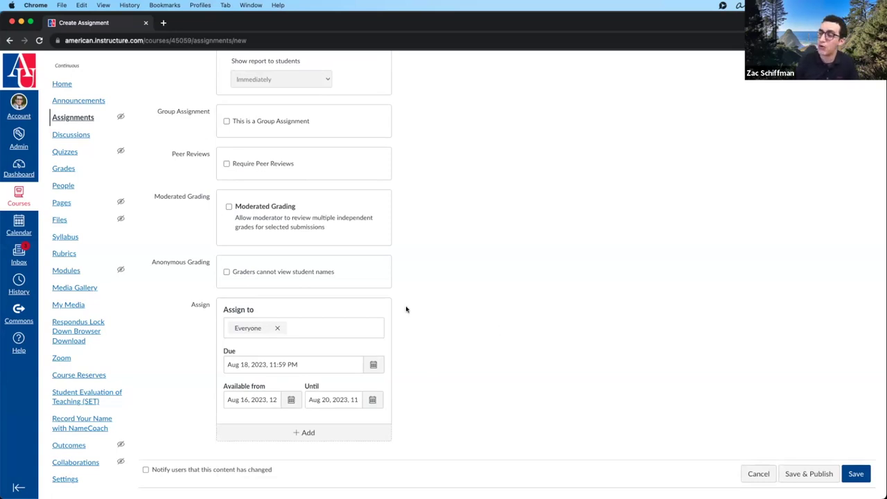
click(277, 328)
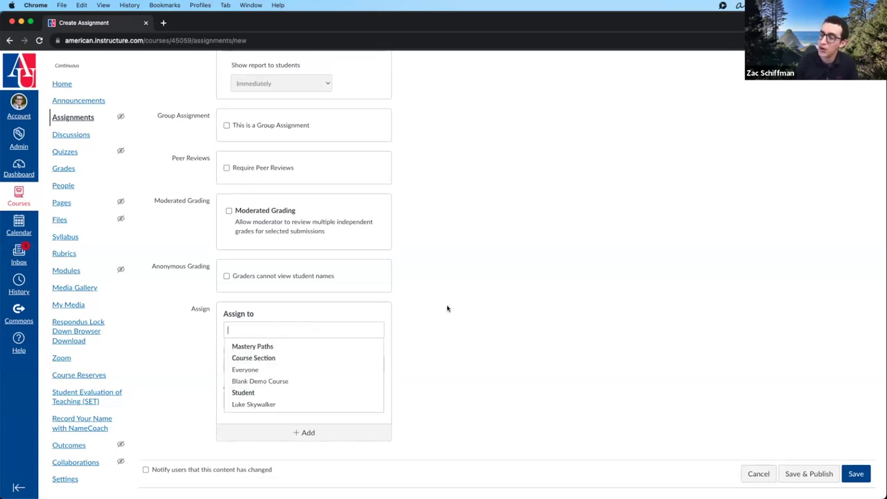
click(284, 403)
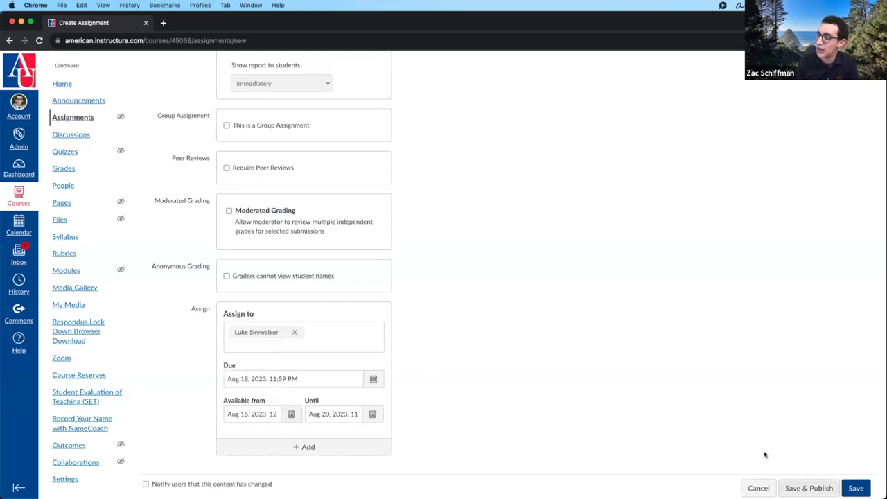
scroll(517, 380, down, 1)
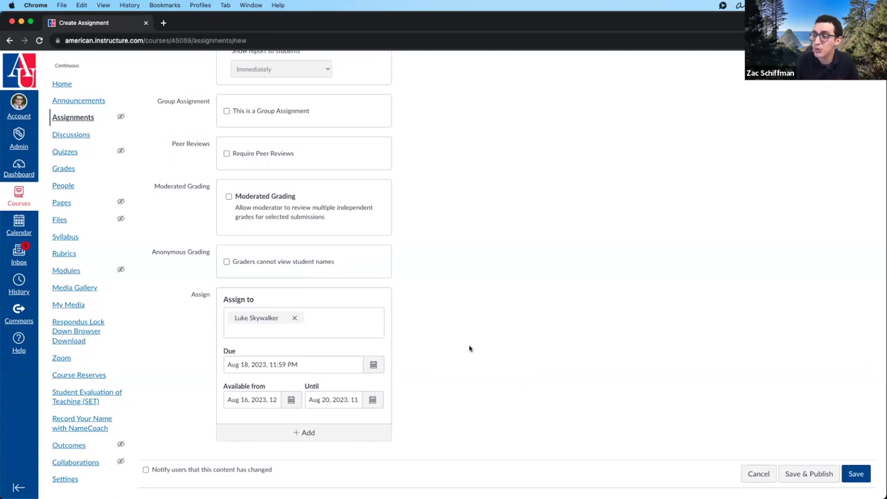
- Add three more assign-to cards, setting the second one to Everyone Else
click(322, 431)
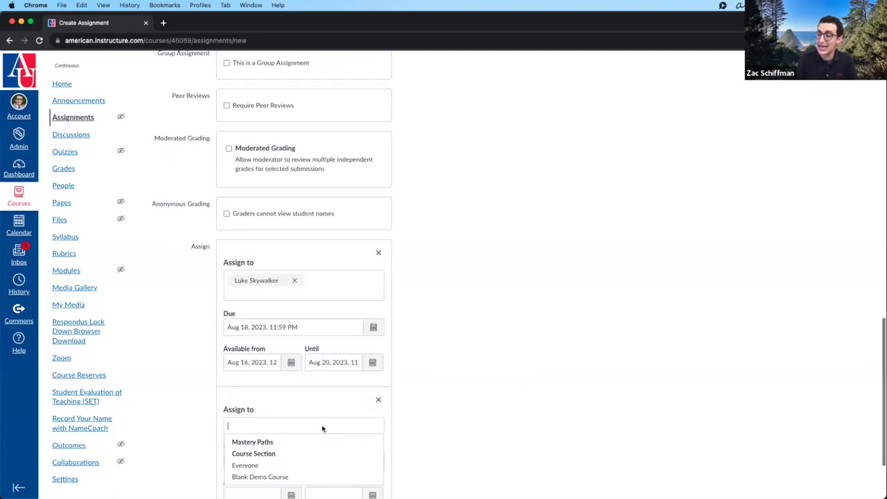
click(272, 369)
click(309, 437)
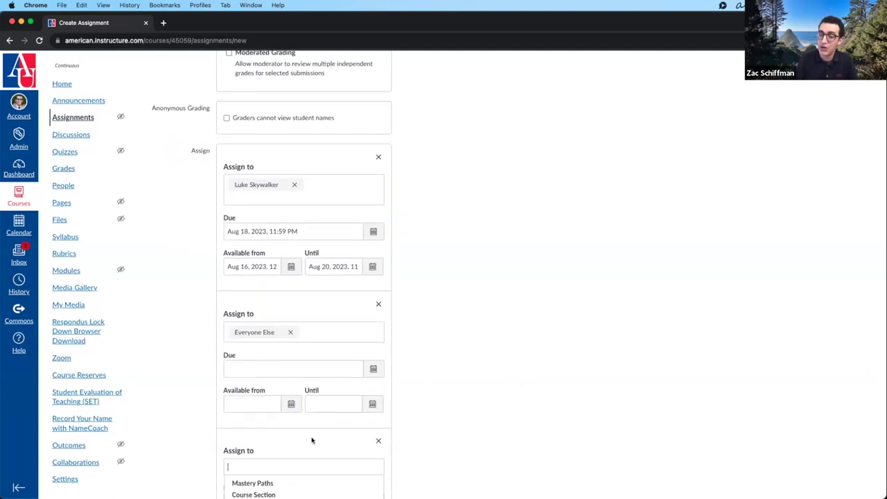
click(295, 431)
click(329, 432)
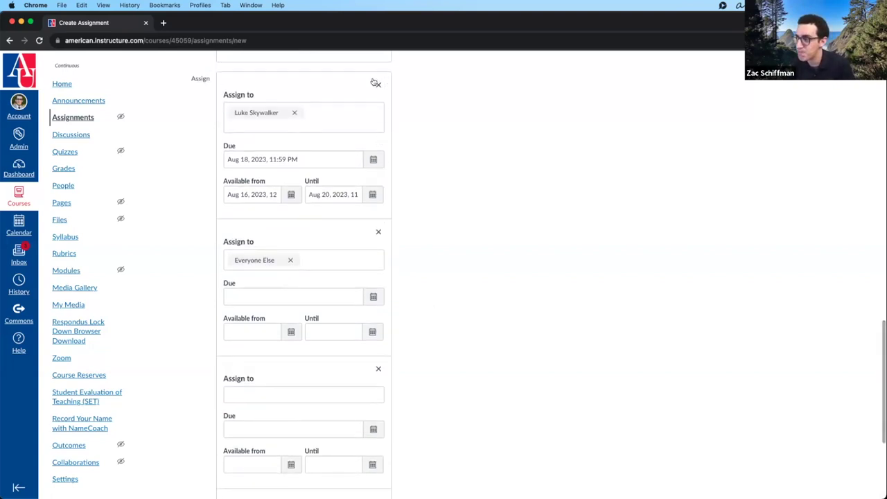
- Delete the student and extra cards, leaving one Everyone card with empty dates
click(378, 84)
click(378, 221)
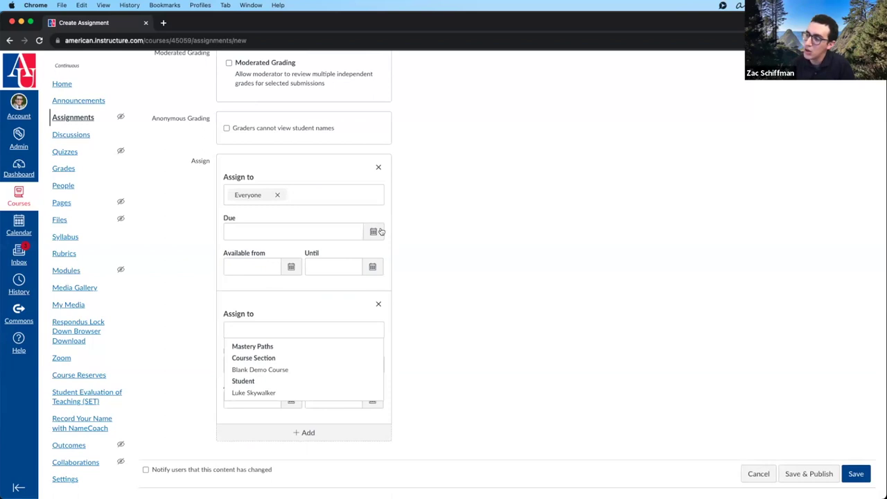
click(378, 303)
click(445, 331)
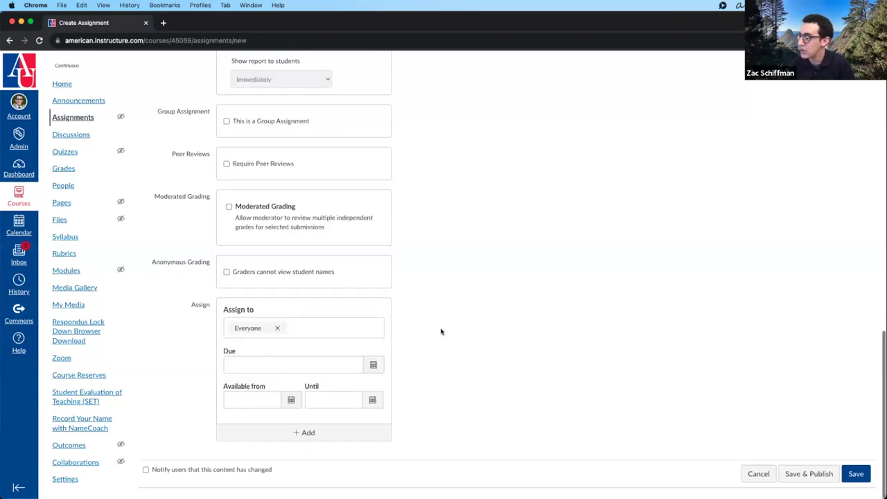
scroll(683, 422, up, 15)
click(374, 287)
text(dfgdfgdfgdfgdf)
scroll(339, 291, down, 3)
scroll(337, 295, down, 2)
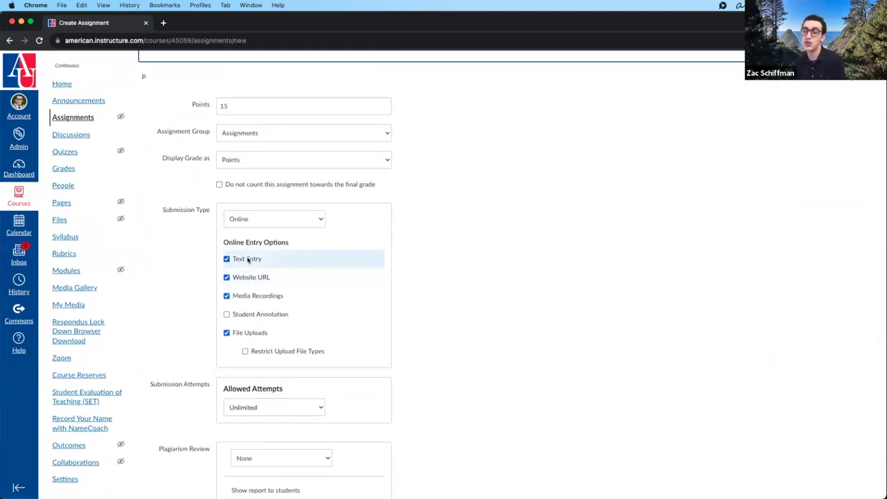
scroll(253, 287, up, 1)
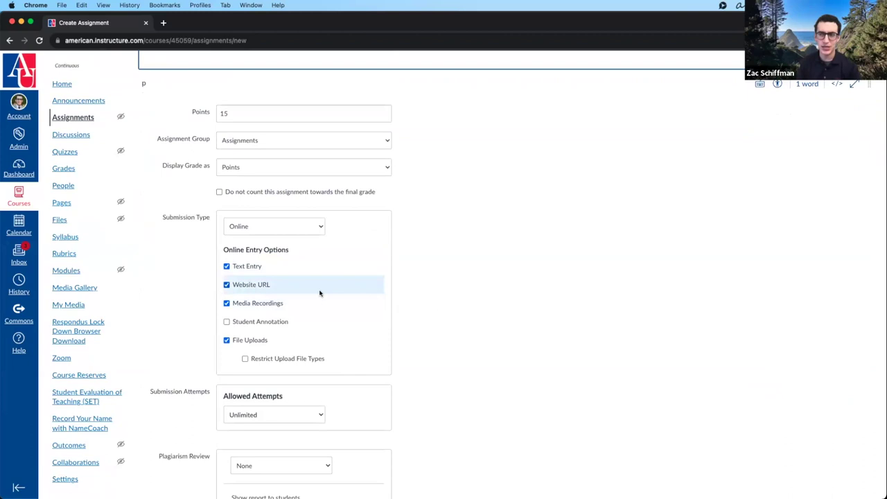
scroll(320, 293, up, 5)
click(287, 173)
click(260, 272)
scroll(260, 273, down, 3)
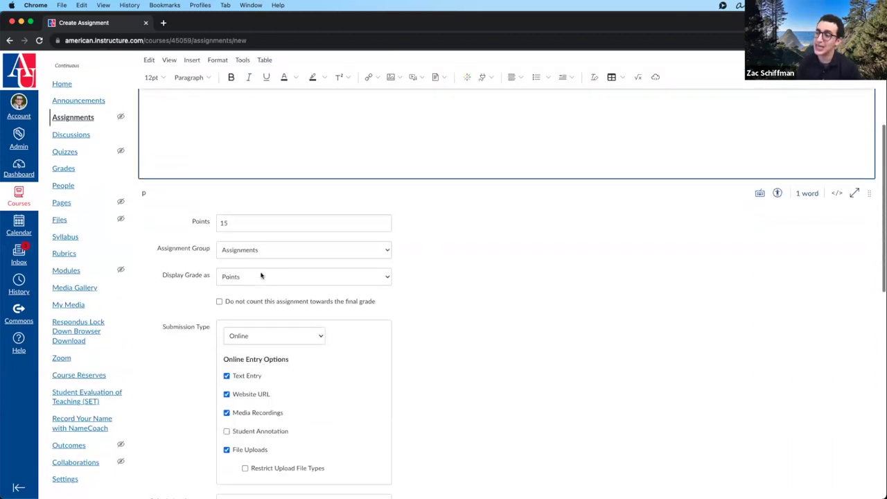
click(252, 212)
scroll(562, 358, down, 2)
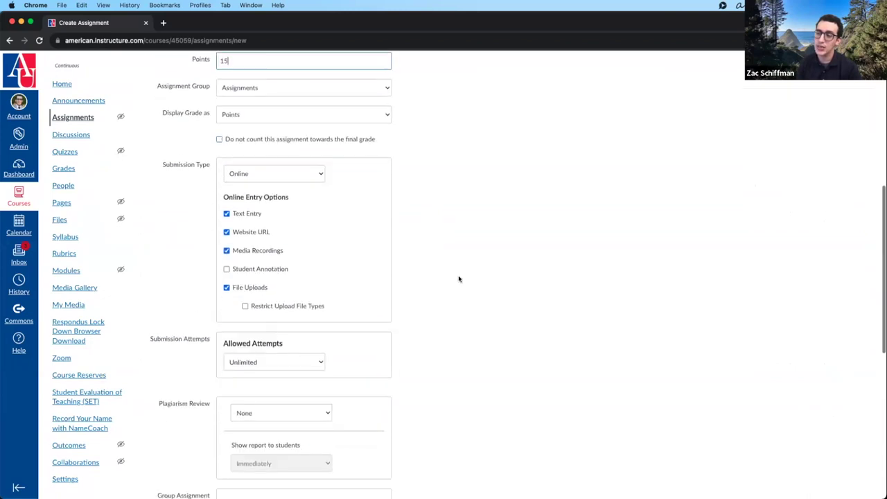
scroll(339, 234, down, 6)
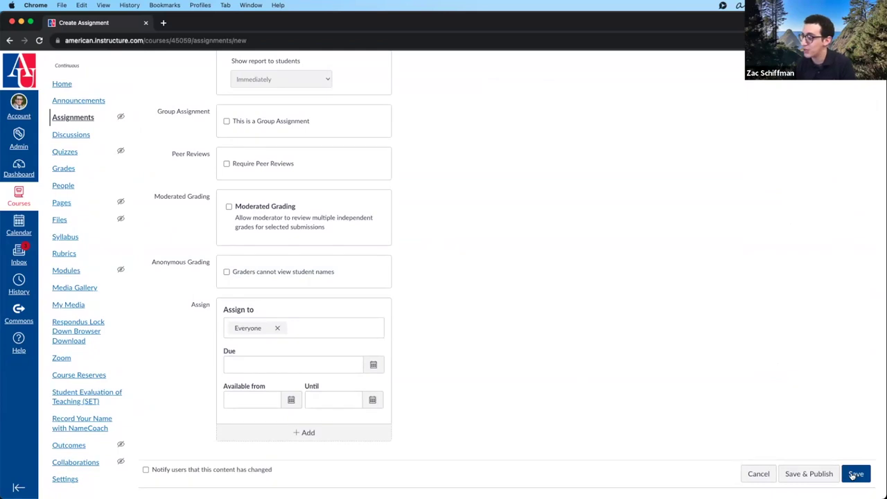
- Save Assignment 1 with 15 points and online submission types
click(854, 474)
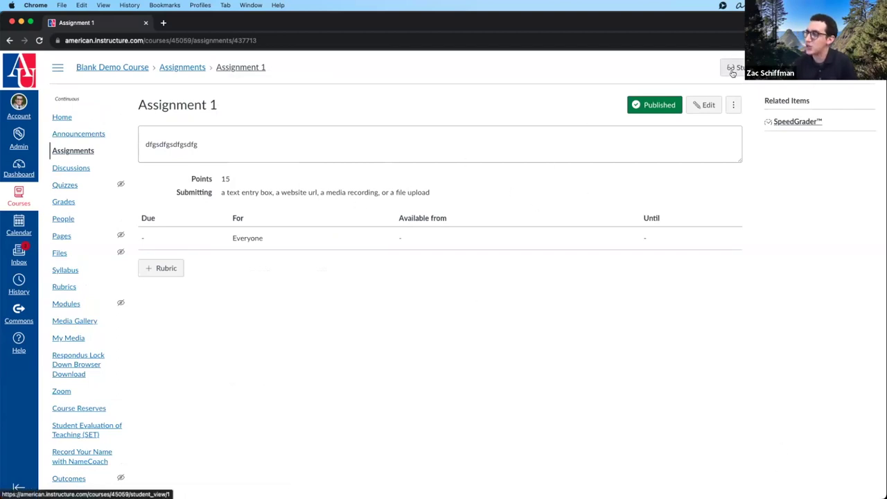
- Open the People roster in a new tab and choose Act as User for the pending student
super+click(63, 219)
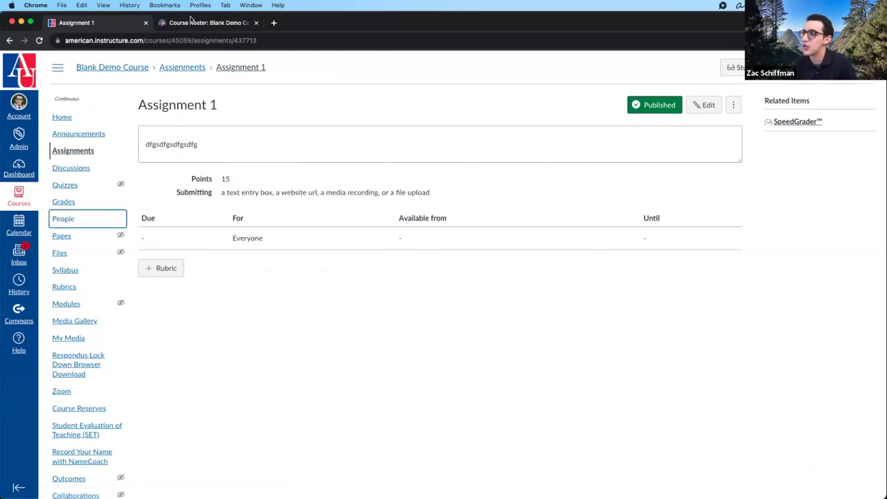
key(ctrl+Tab)
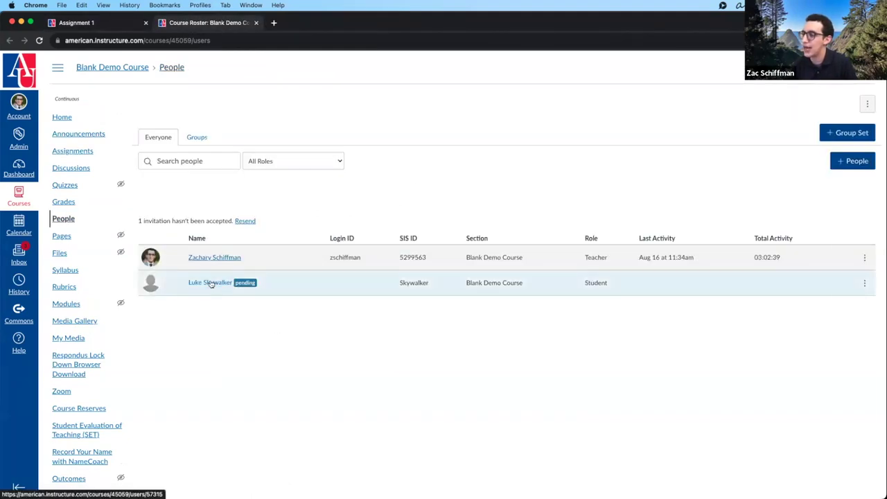
click(213, 283)
click(812, 104)
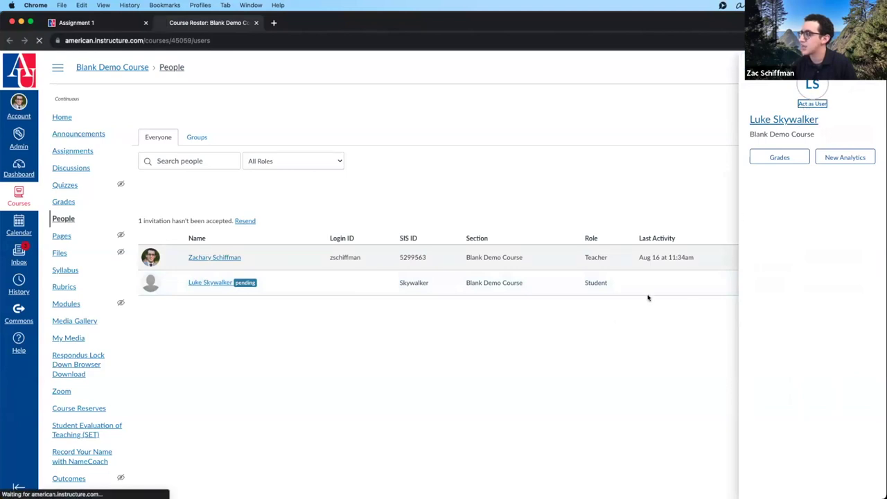
- Proceed to masquerade as the student and open Assignment 1 from their Assignments list
click(442, 477)
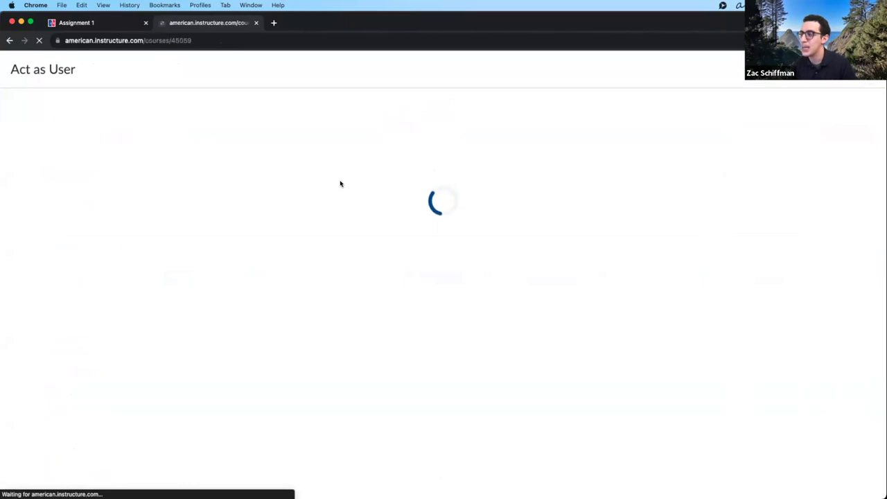
click(79, 152)
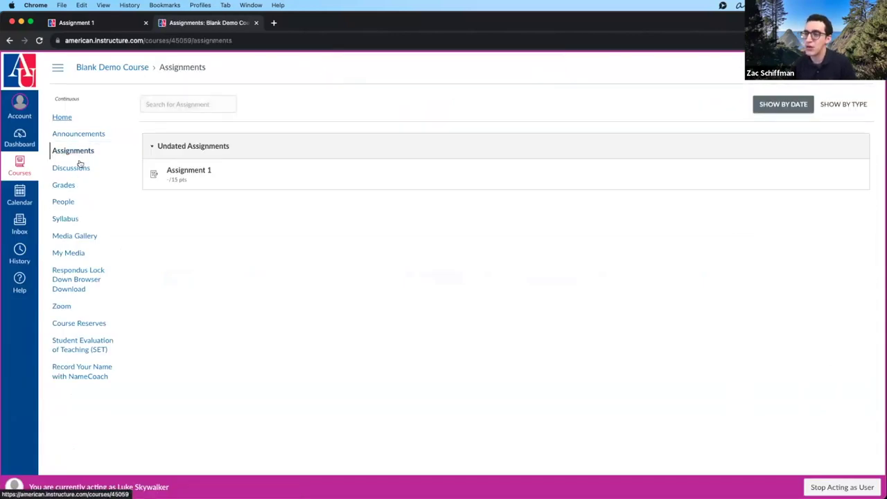
click(10, 41)
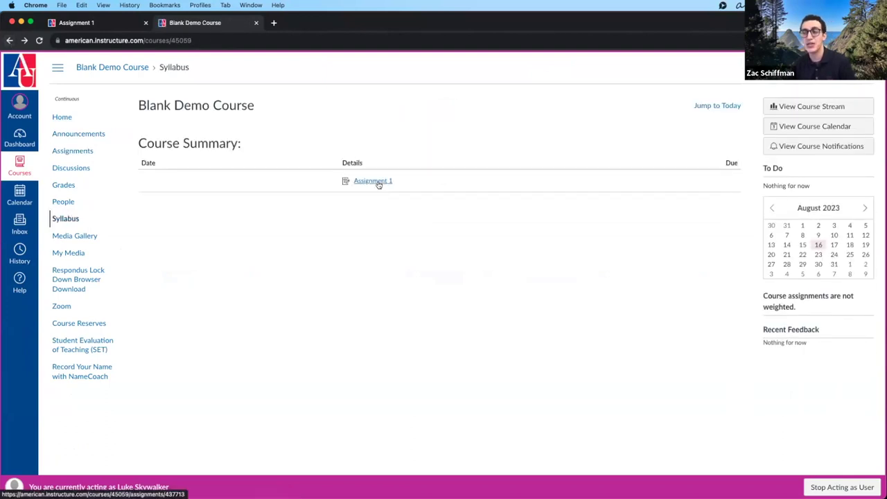
click(74, 150)
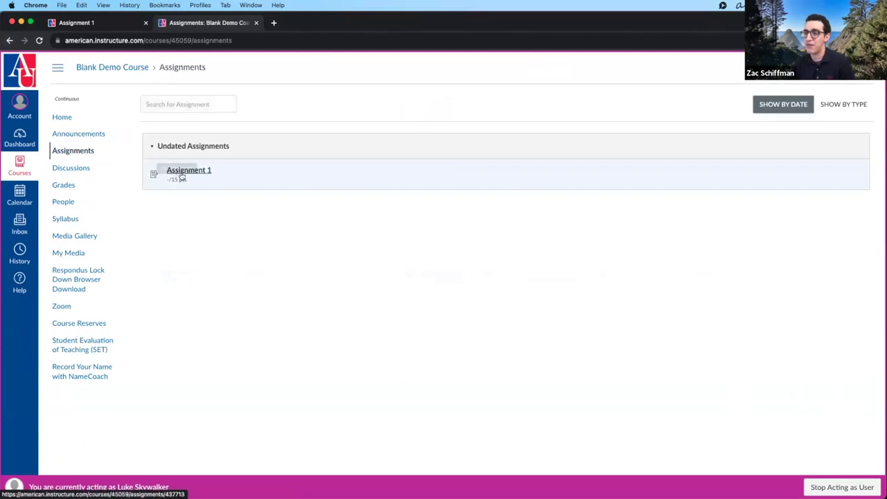
click(182, 177)
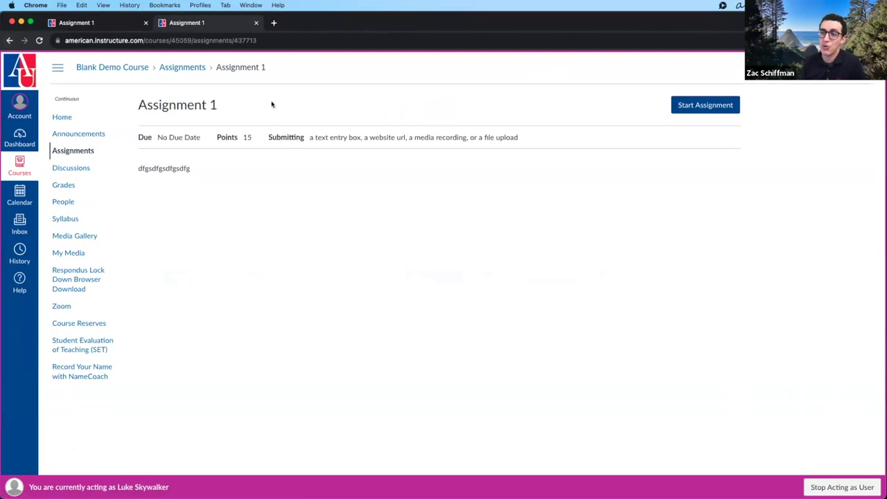
- Highlight No Due Date, the 15 points, submission types and description, then start Assignment 1
drag(158, 137, 211, 135)
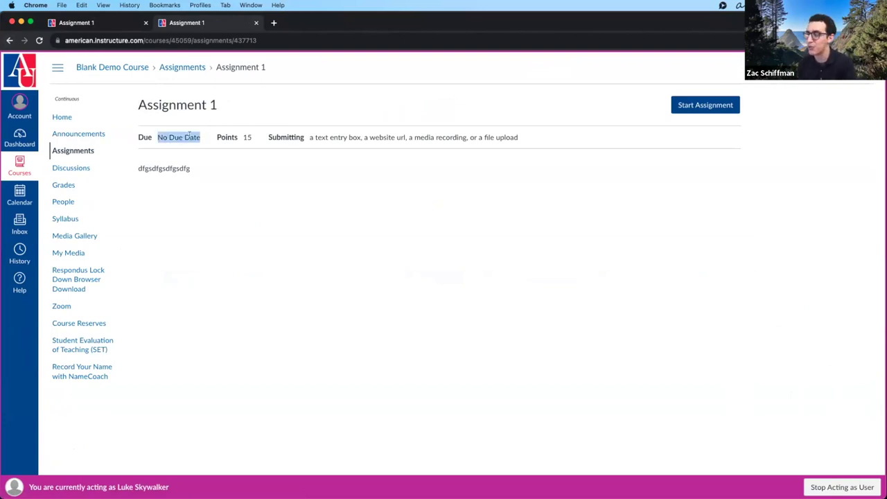
drag(243, 137, 253, 139)
drag(308, 137, 538, 137)
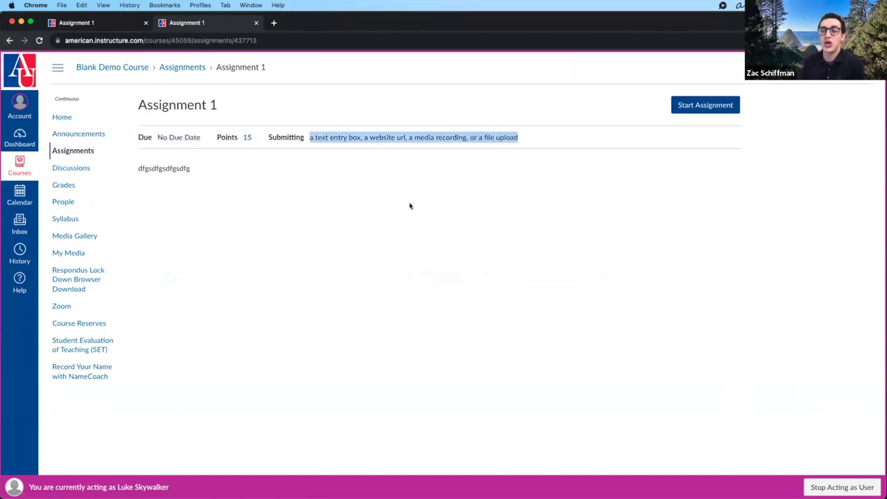
drag(201, 169, 131, 169)
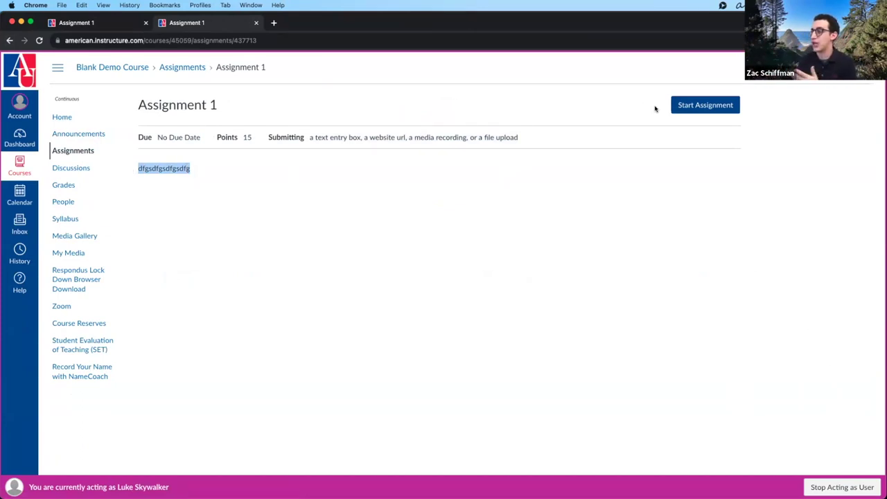
click(688, 105)
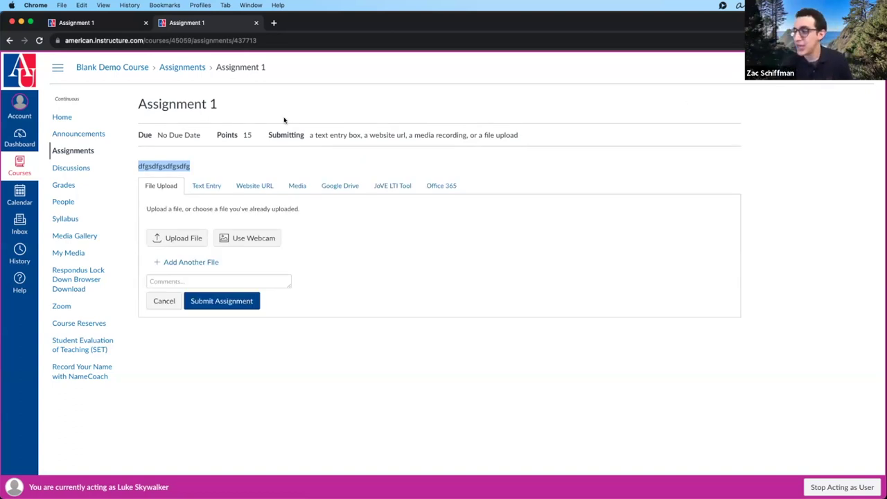
- Browse the File Upload, Text Entry, Website URL, Media, Google Drive, JoVE and Office 365 options
click(199, 188)
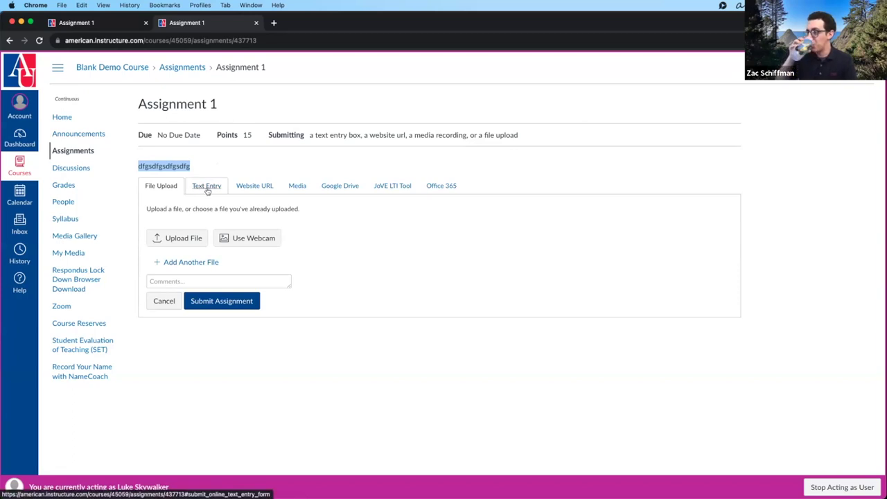
click(243, 189)
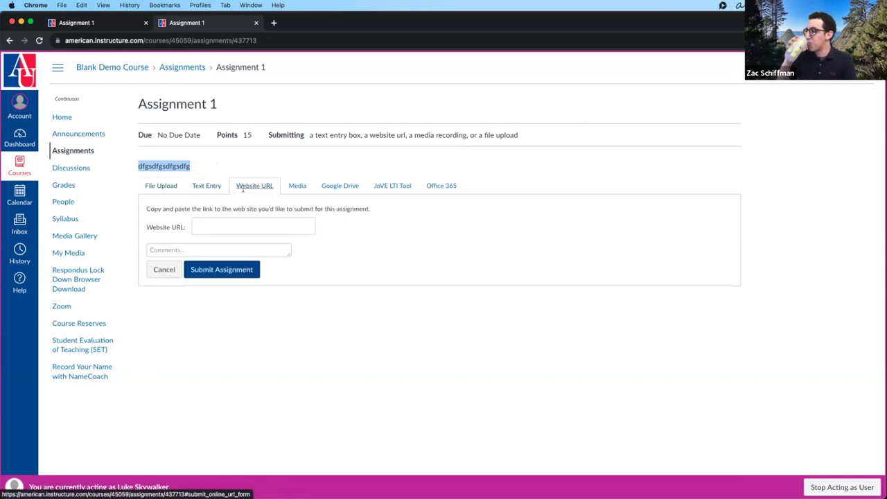
click(294, 184)
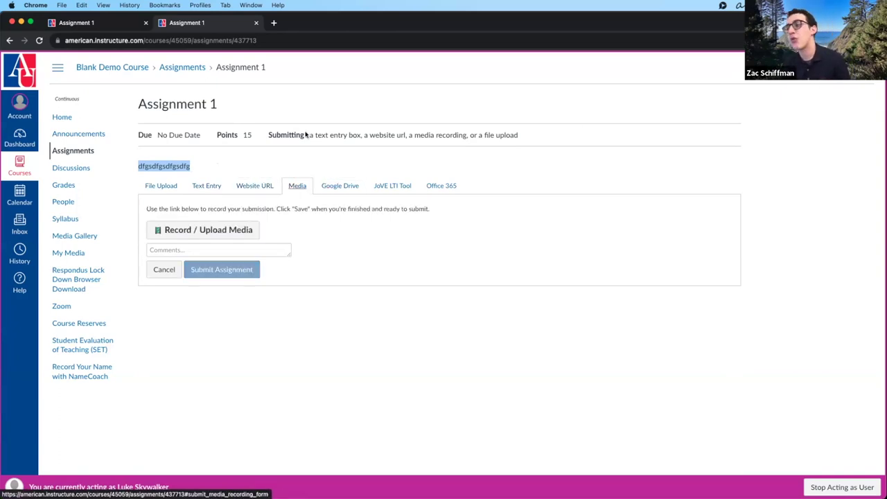
click(161, 185)
click(206, 185)
click(254, 185)
click(297, 185)
click(340, 186)
click(390, 185)
click(440, 186)
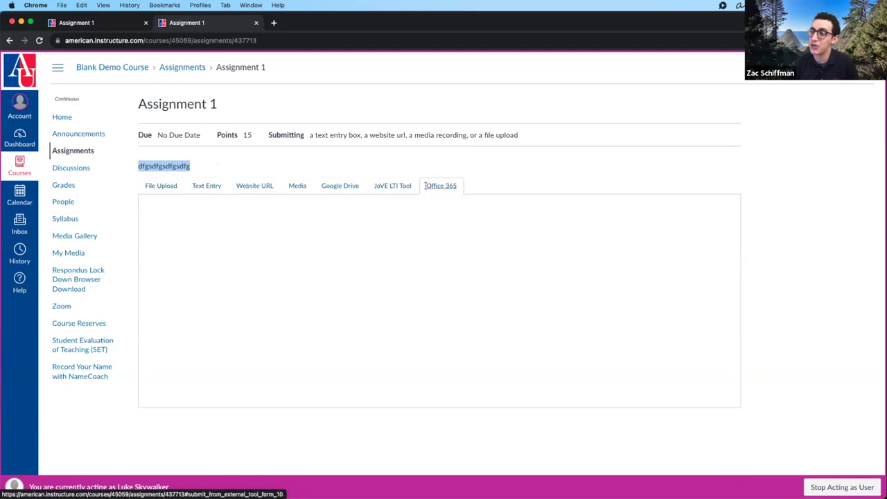
click(333, 187)
click(392, 186)
click(441, 186)
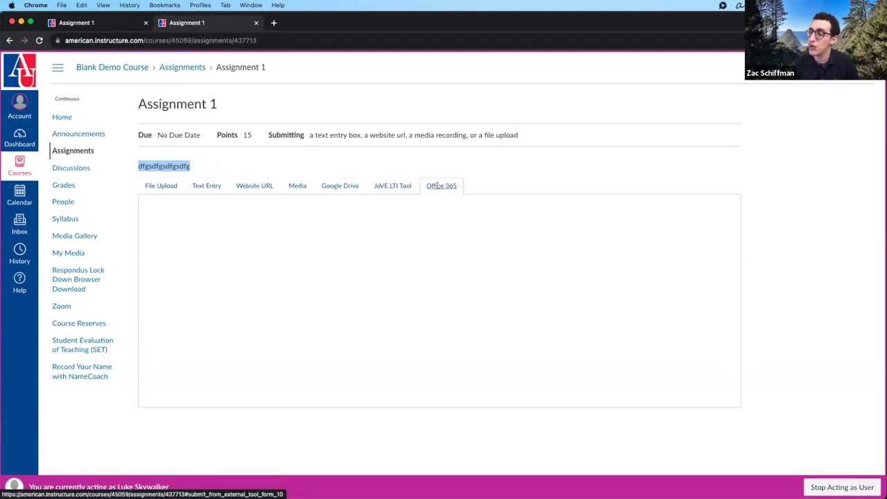
- Revisit Media and Website URL, check the editor's document and image options, ending in Text Entry
click(298, 187)
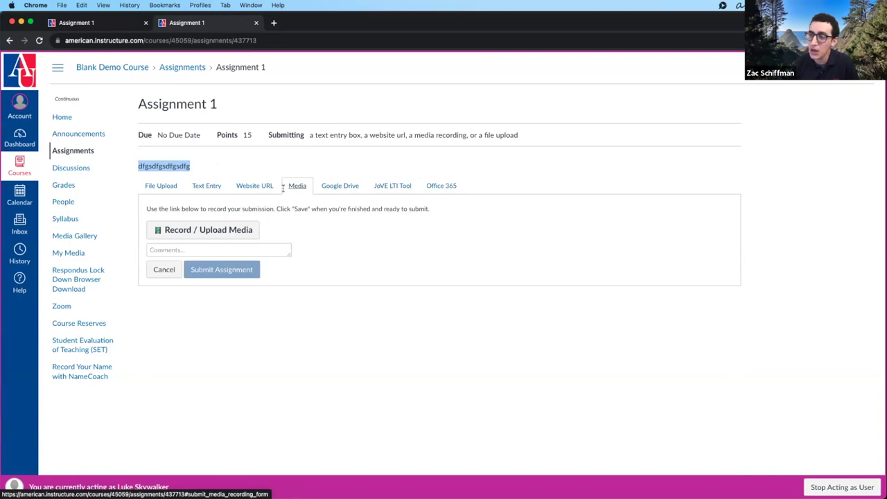
click(246, 185)
click(207, 227)
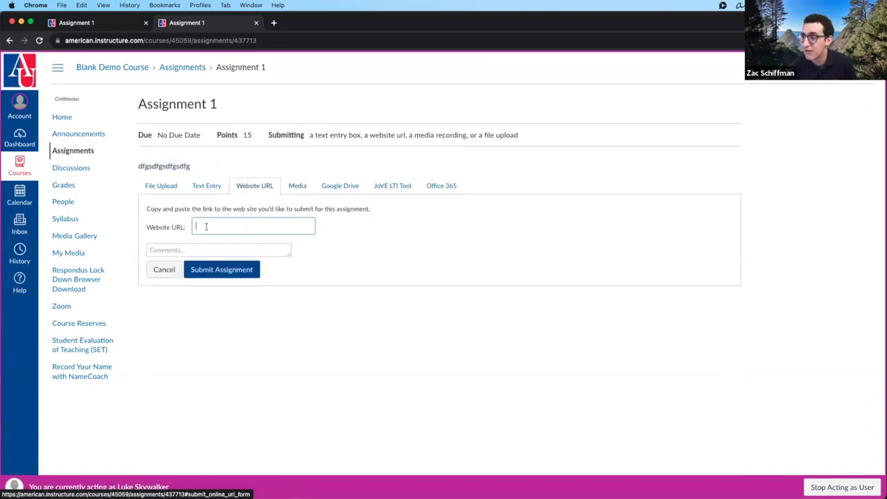
click(206, 187)
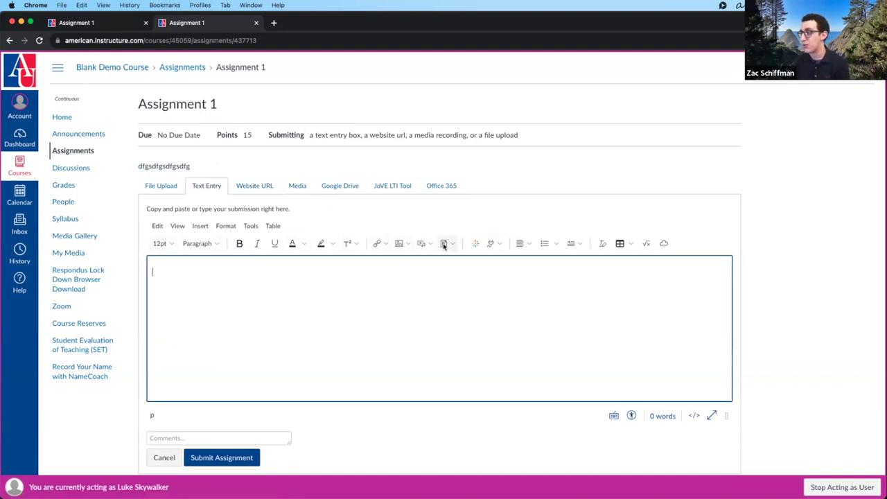
click(450, 246)
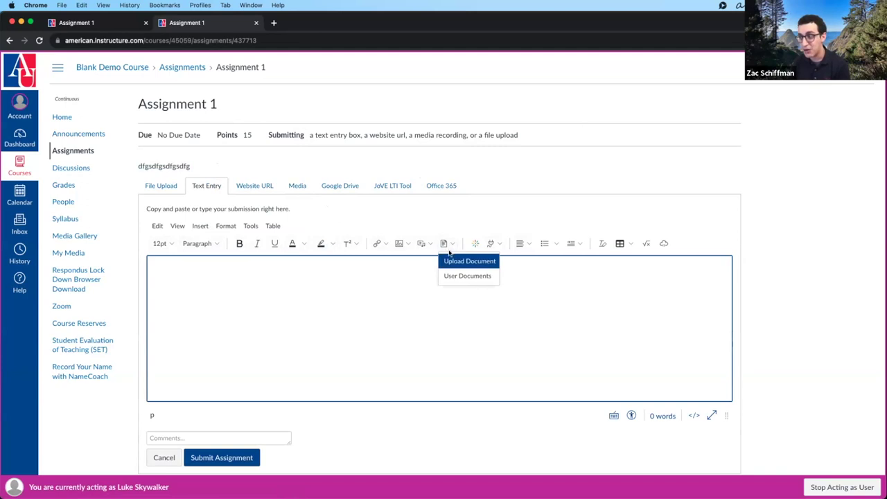
click(406, 246)
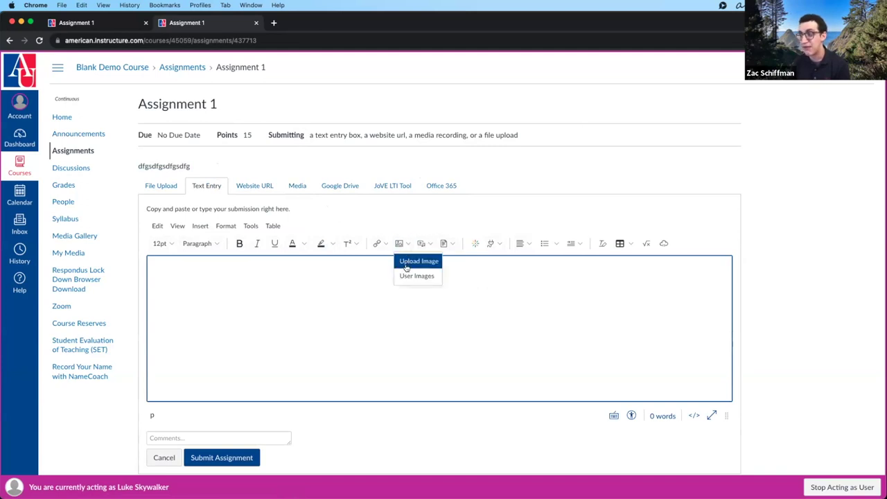
click(322, 299)
click(167, 188)
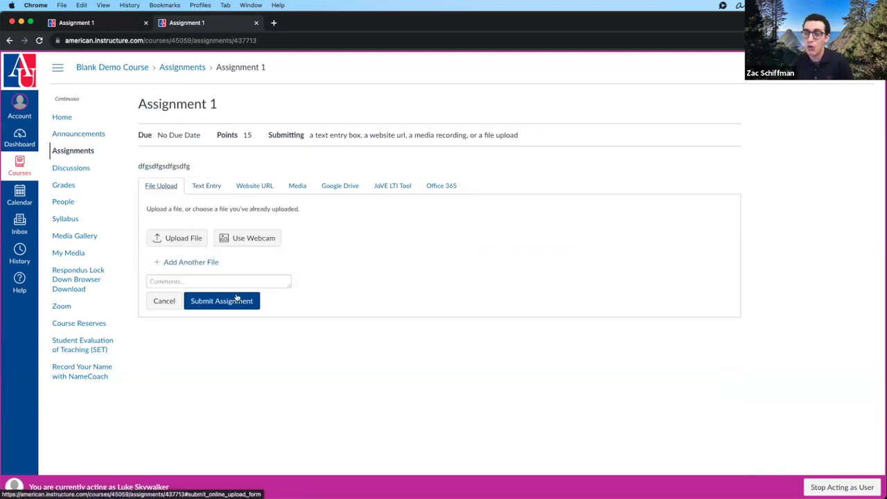
click(206, 185)
click(217, 284)
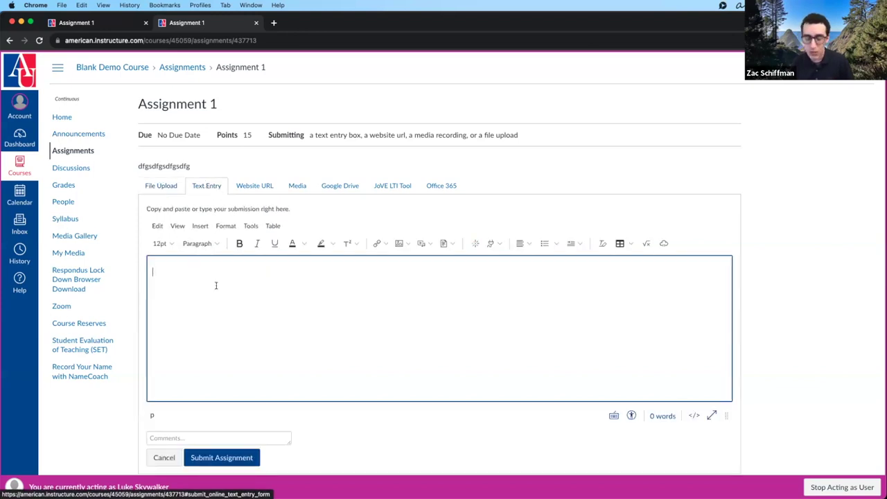
- Type a line of placeholder text as the Assignment 1 text entry and submit it
text(skjdhfgalskjdhfaslkjdhfasldjkfaisdkfasd asd fas dfa sdf asdf asd fa)
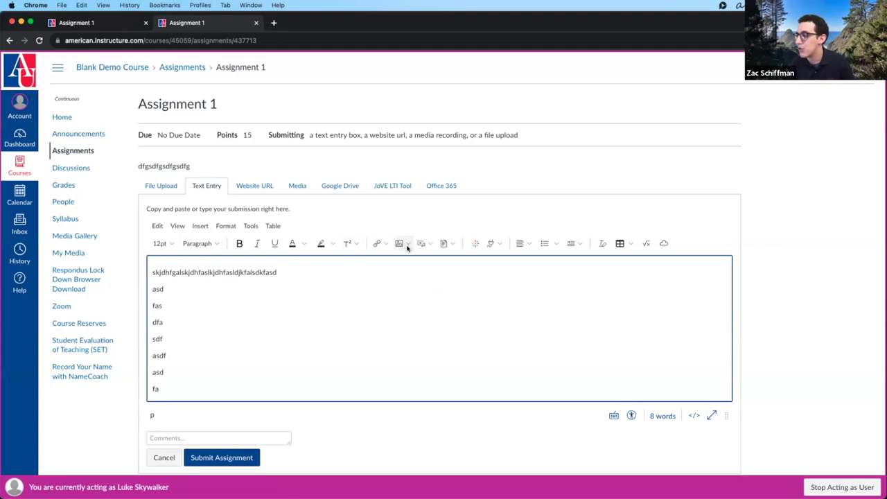
scroll(391, 427, down, 2)
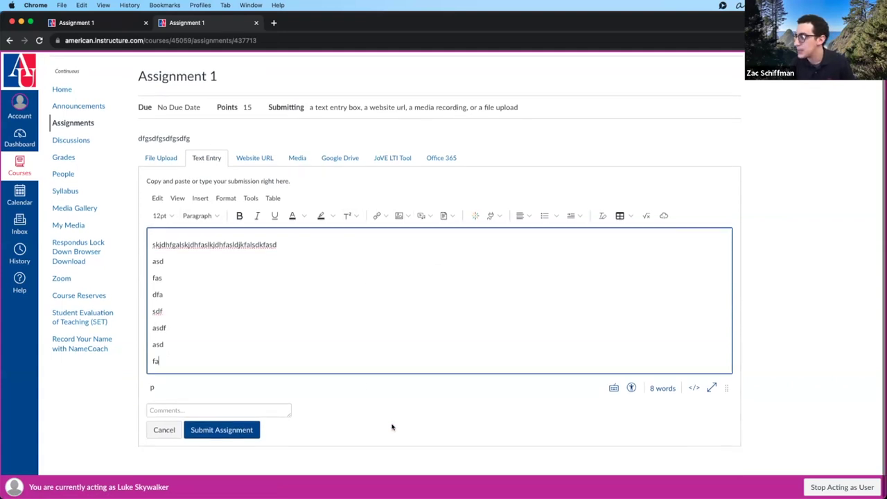
click(242, 437)
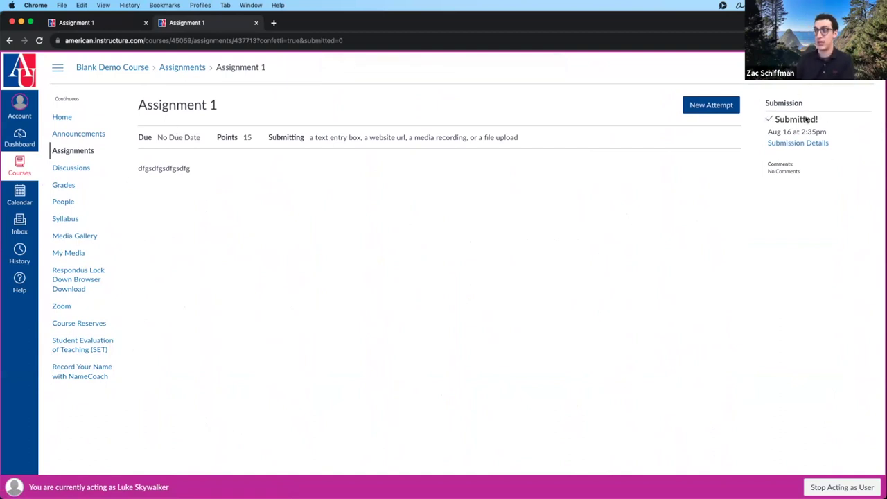
- Open the submission details and switch the view to plain text, then back to paper view
drag(767, 131, 833, 132)
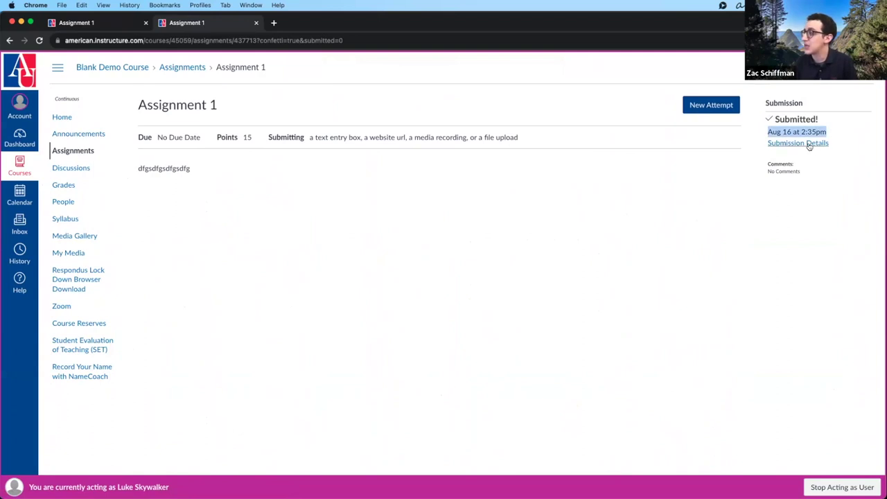
click(808, 144)
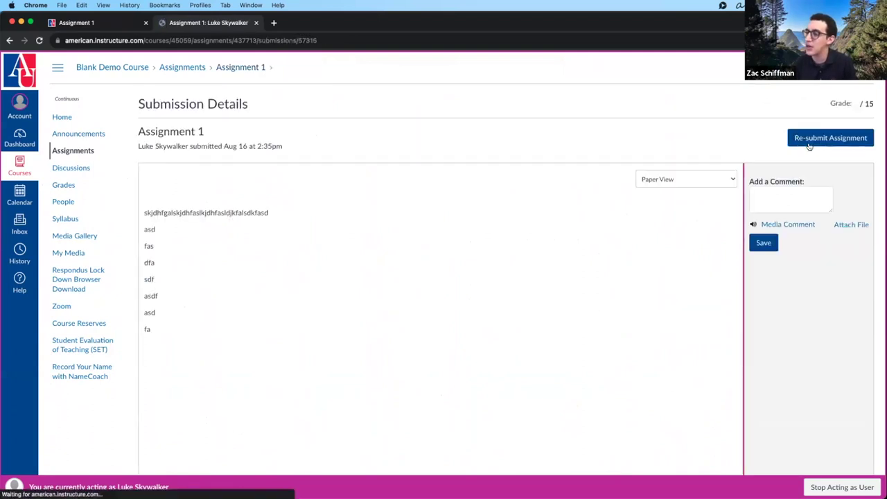
click(691, 177)
click(692, 189)
click(691, 180)
click(686, 171)
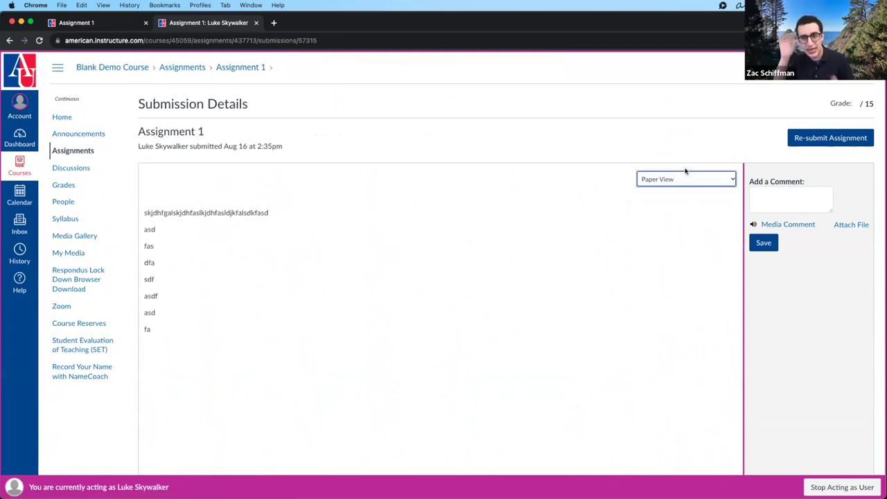
- Post the comment 'I think this is some of my best work!!!' and start a new attempt
click(769, 194)
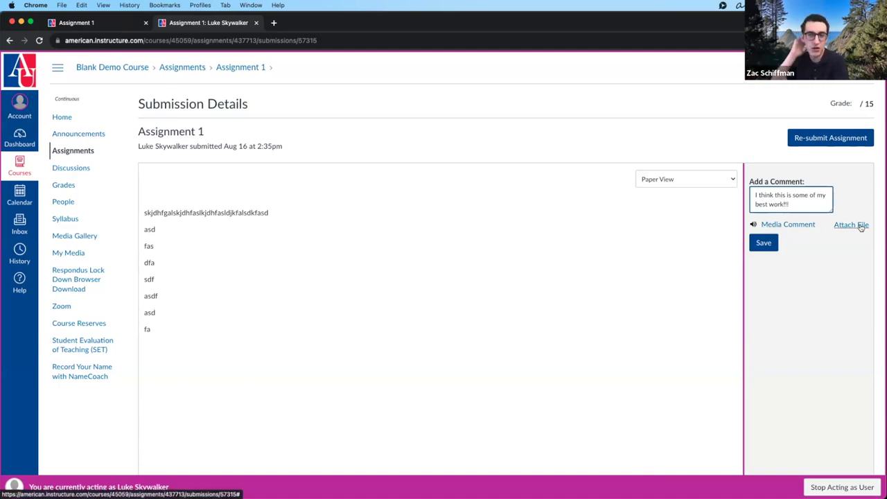
click(761, 242)
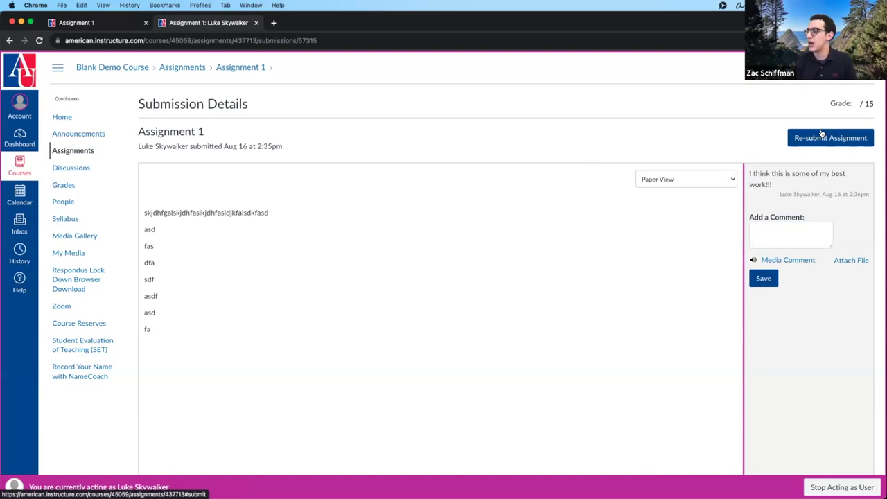
click(821, 135)
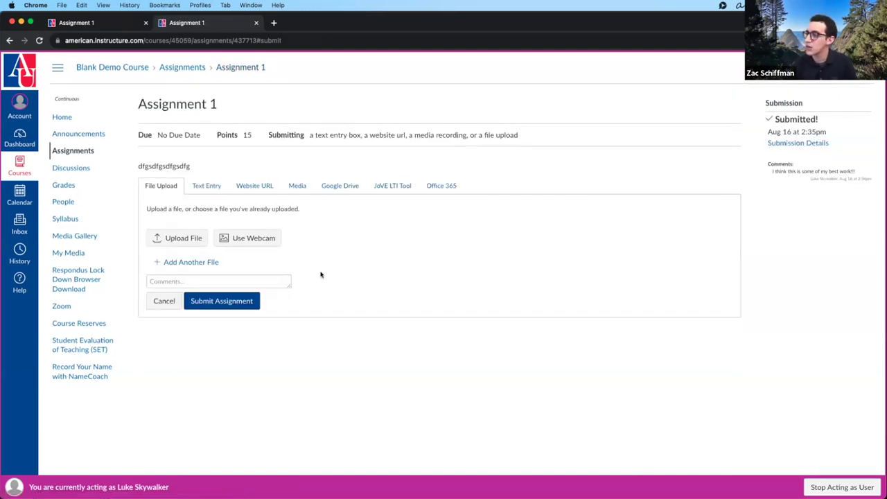
- Upload sample-video.mp4 from Downloads as the new attempt and submit it
click(178, 238)
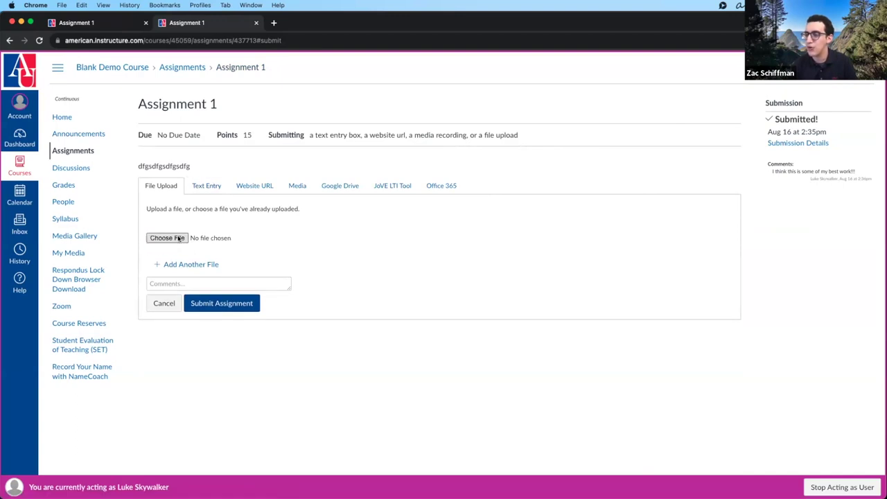
click(179, 237)
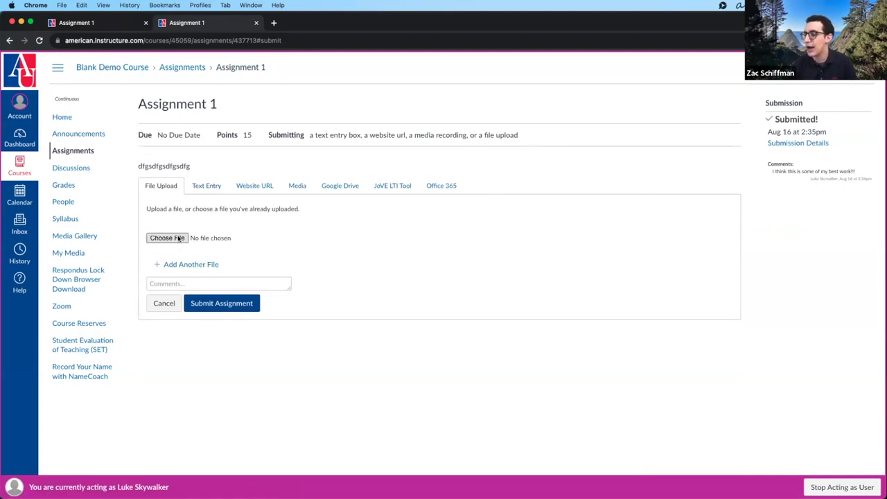
scroll(371, 236, down, 10)
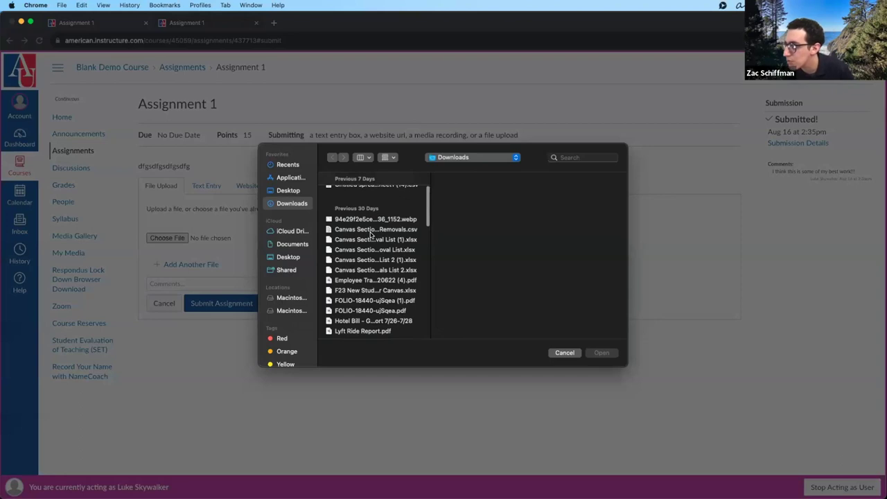
scroll(371, 235, down, 5)
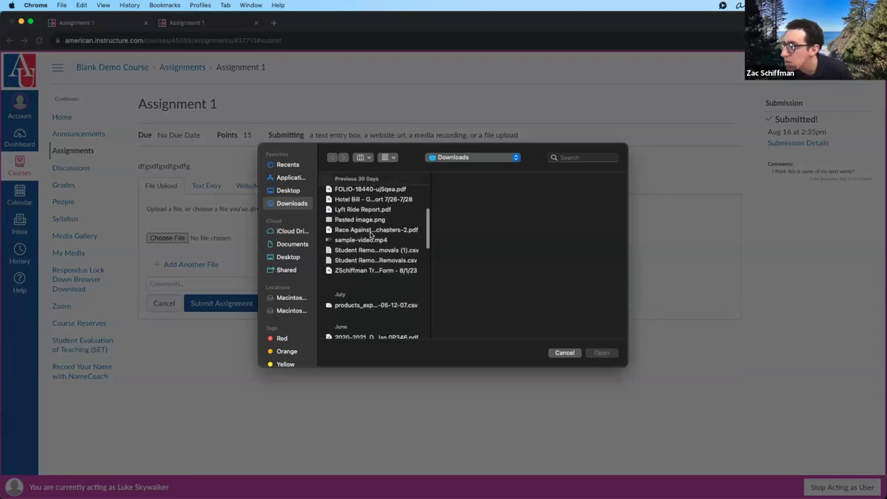
click(370, 233)
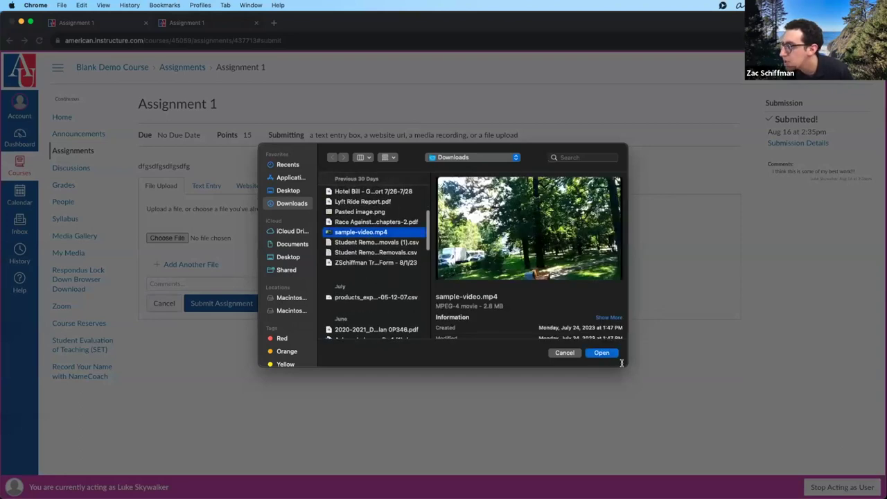
click(604, 352)
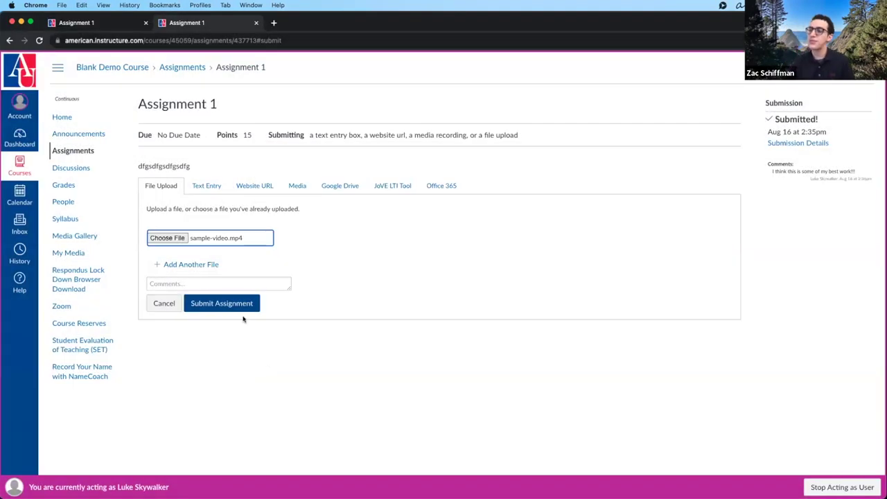
click(235, 305)
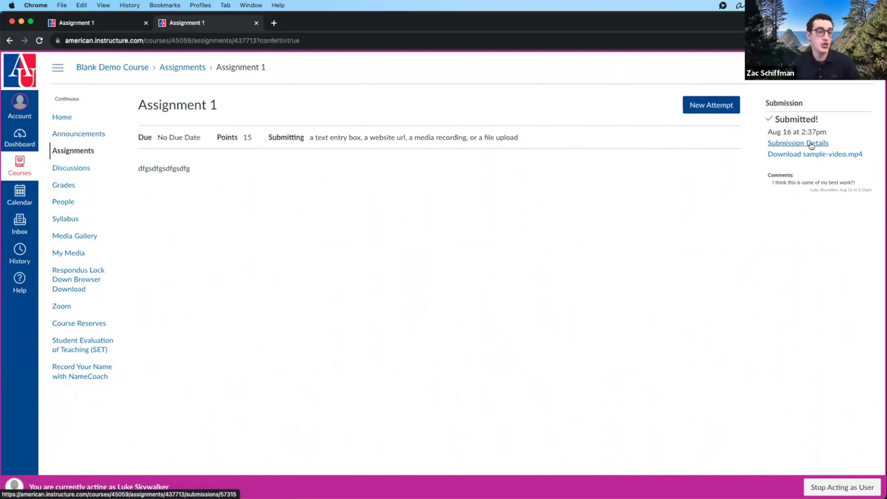
- Open the Submission Details of the new video submission
click(810, 145)
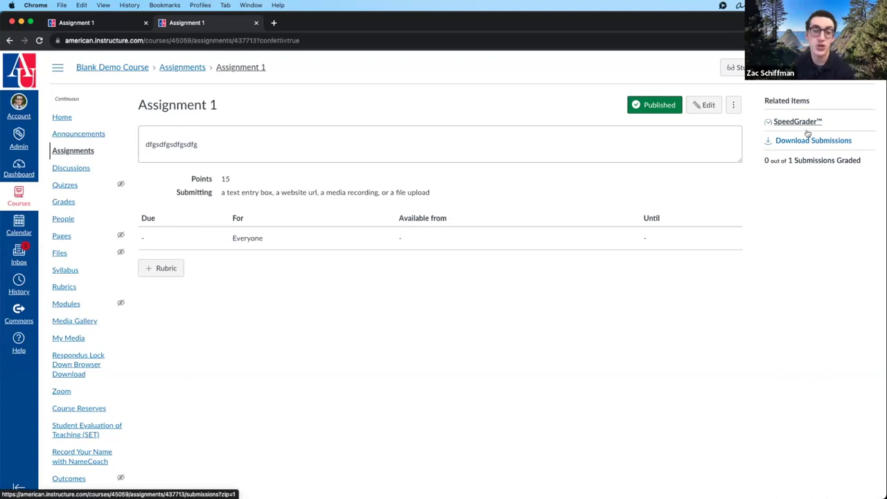
- Open Assignment 1 in SpeedGrader to see the student's sample-video.mp4 submission and comment
click(798, 122)
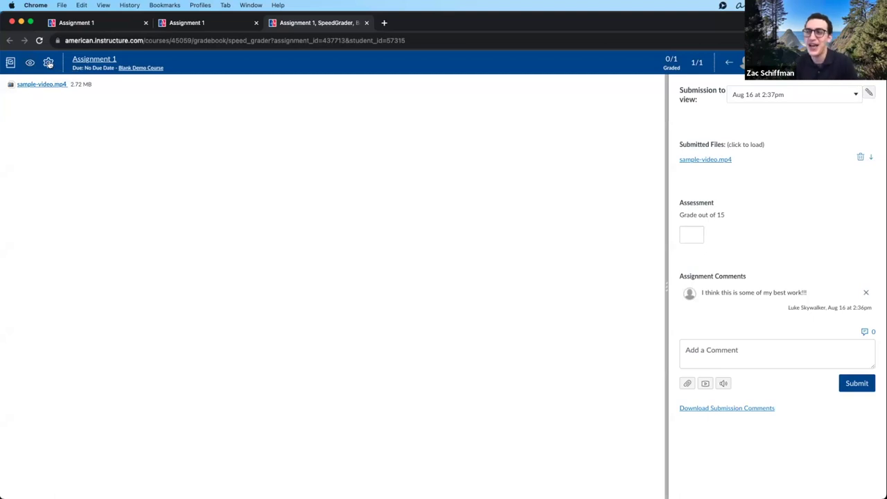
click(49, 63)
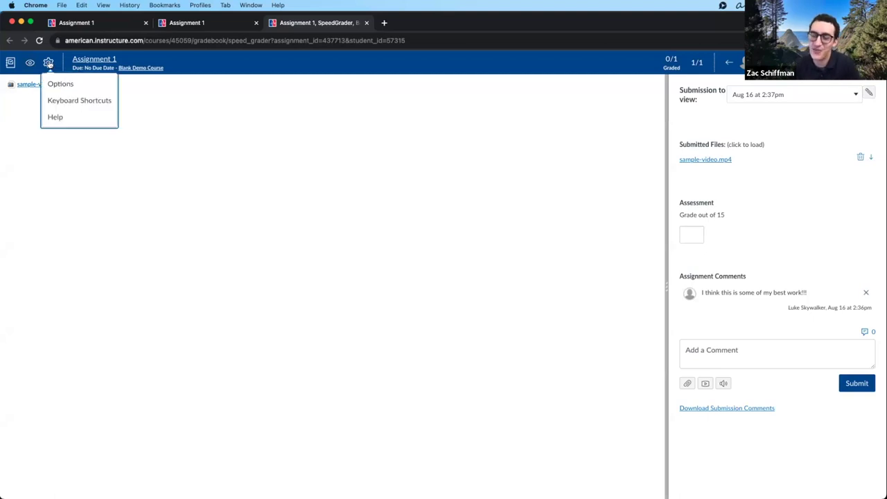
- Review SpeedGrader's student sort options and close them without changes
click(59, 83)
click(473, 265)
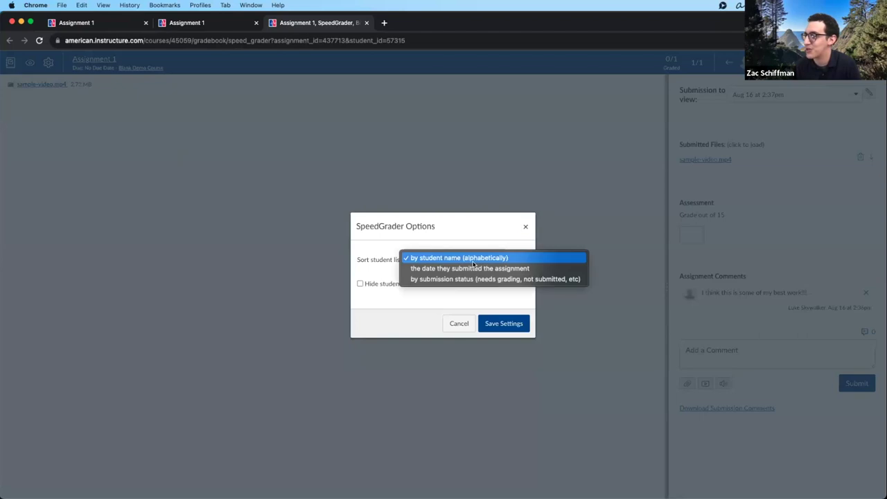
click(525, 227)
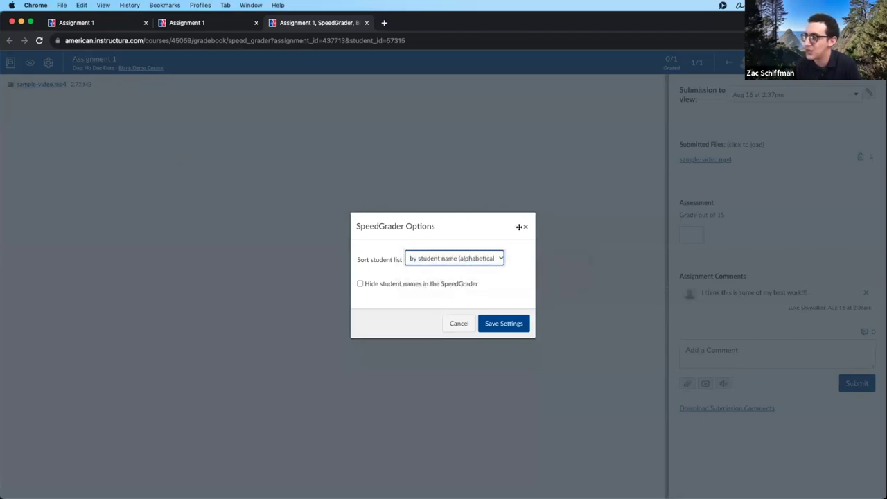
click(524, 227)
- View the SpeedGrader keyboard shortcuts, then open the SpeedGrader help guide
click(48, 62)
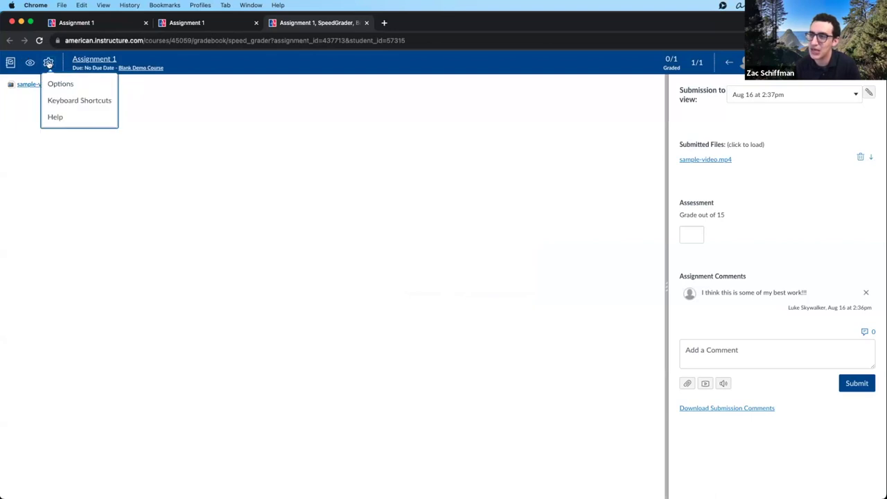
click(66, 104)
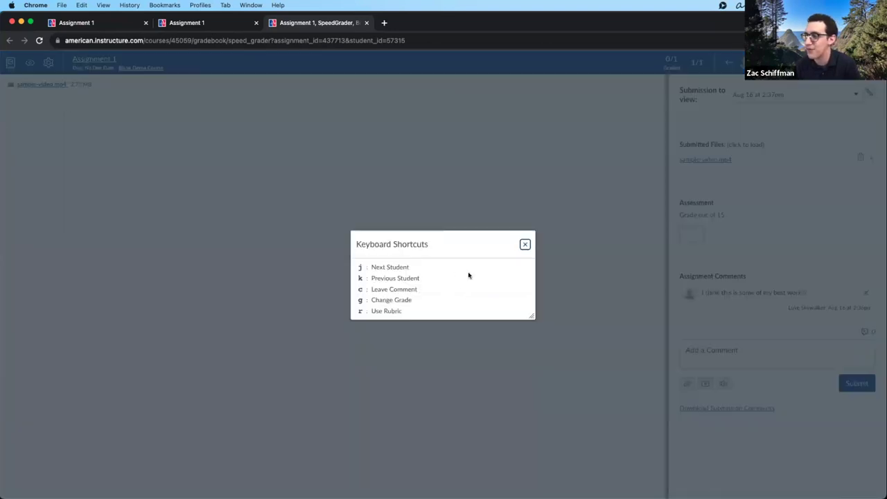
click(525, 245)
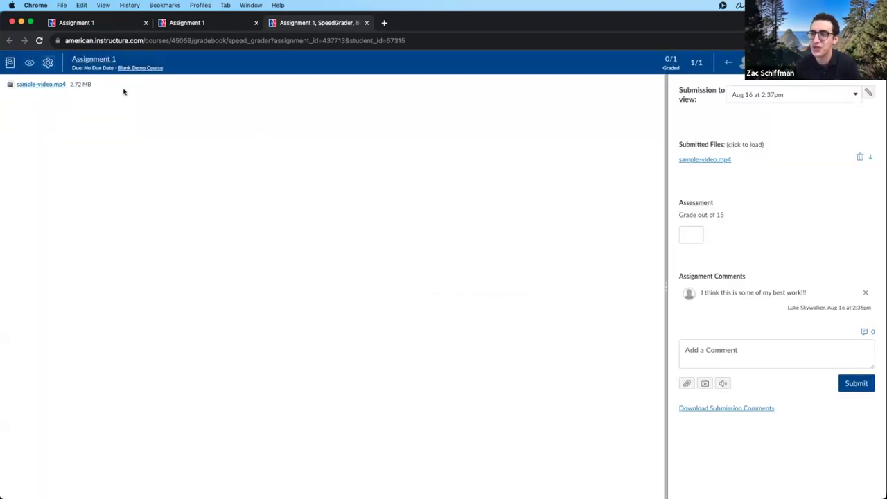
click(48, 63)
click(55, 117)
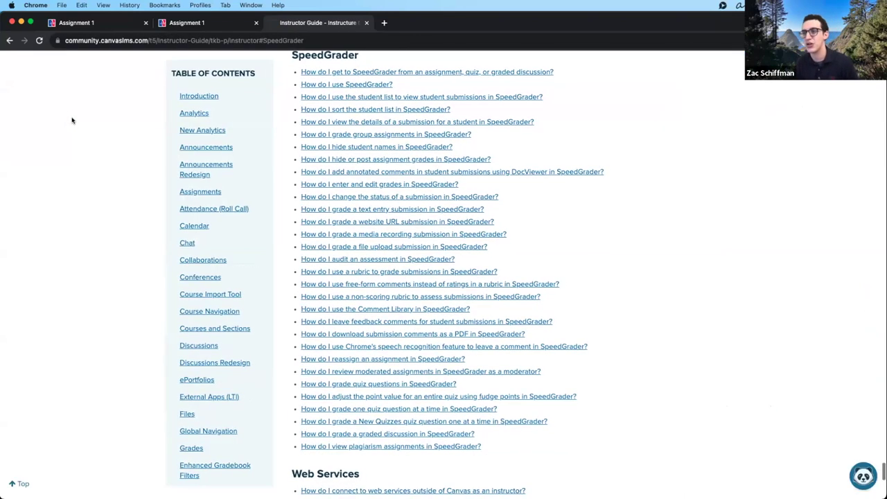
- Go back from the Instructor Guide to SpeedGrader with the browser Back button
click(9, 41)
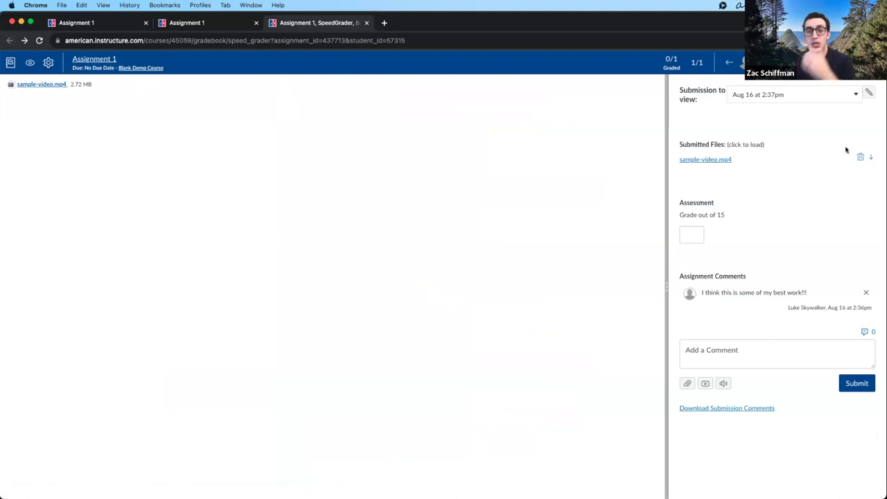
- View the earlier Aug 16 2:35pm text attempt, then return to the 2:37pm sample-video.mp4 file
click(794, 95)
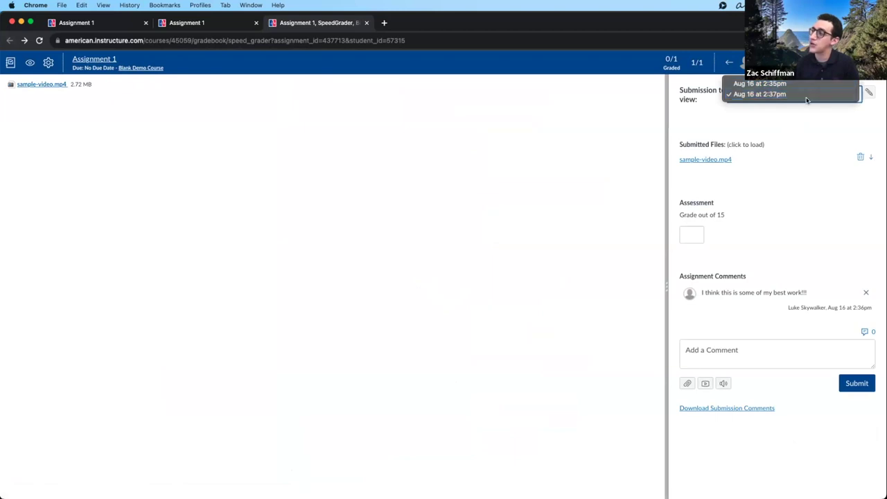
click(808, 84)
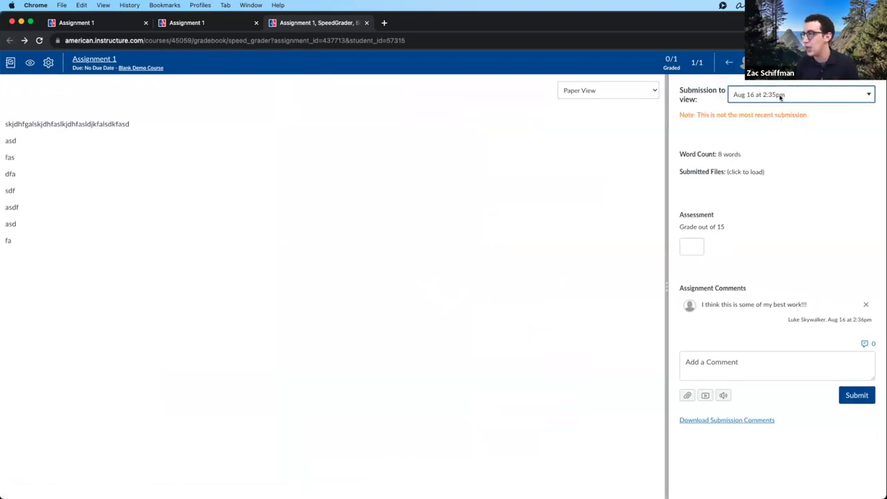
click(780, 98)
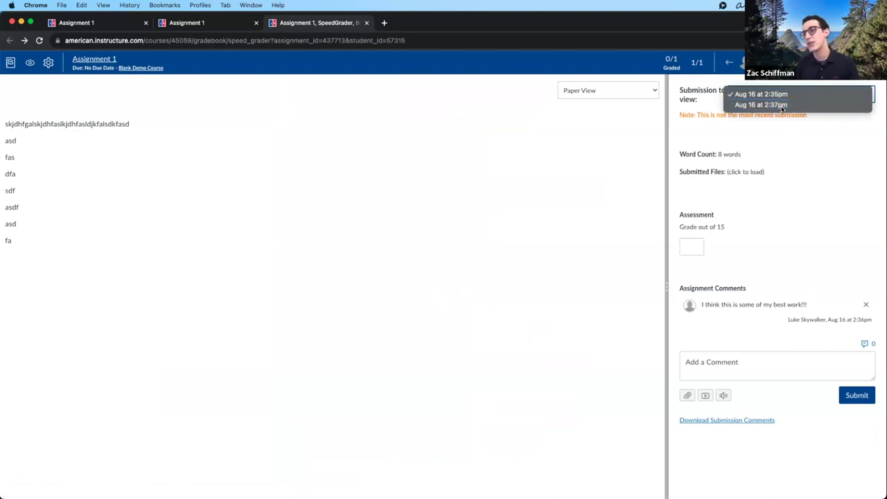
click(782, 104)
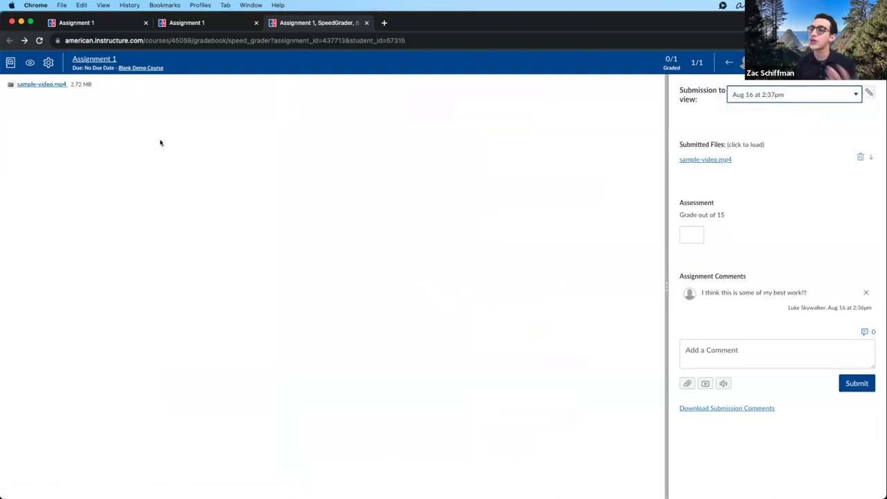
click(40, 85)
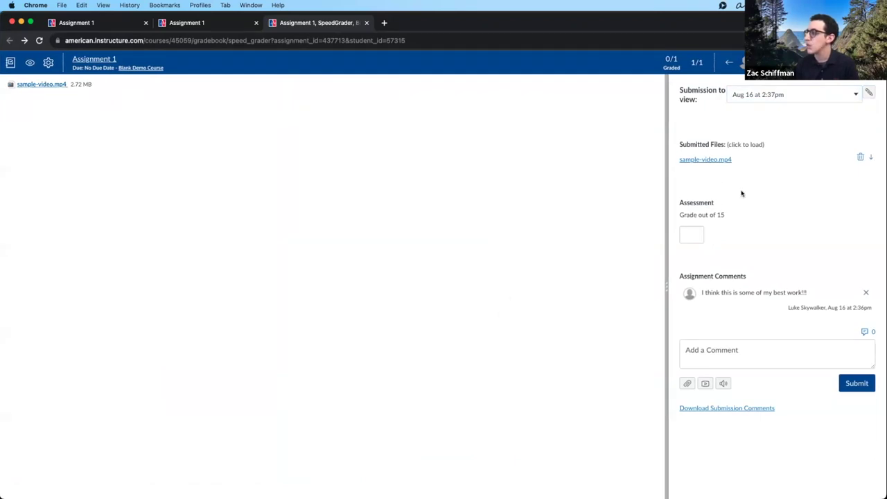
- Check the 2:35pm attempt again and settle back on the latest 2:37pm submission
click(795, 93)
click(793, 83)
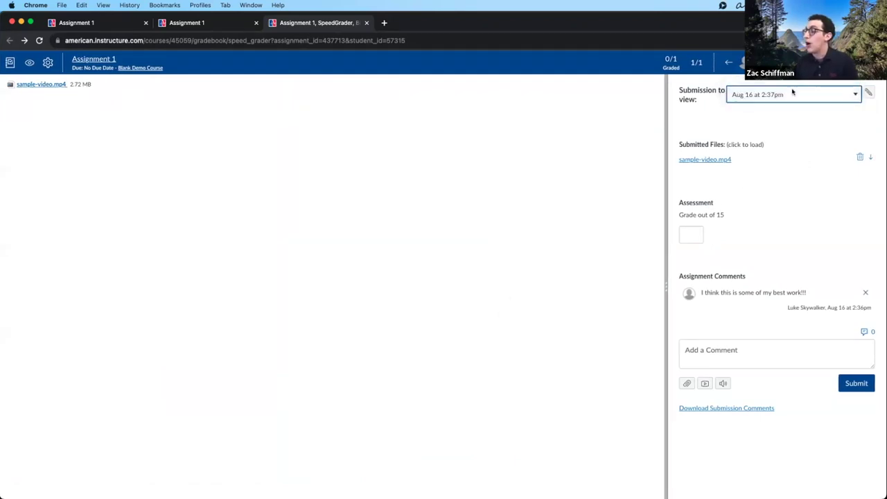
click(793, 95)
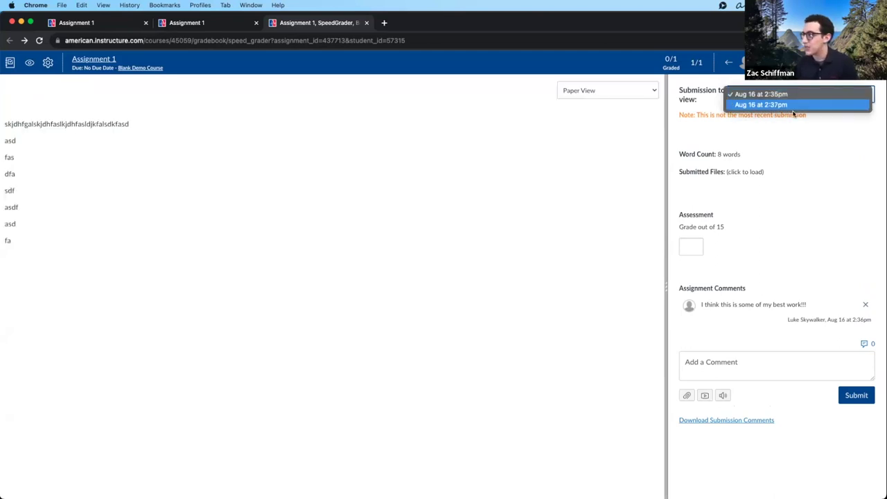
click(792, 94)
click(793, 96)
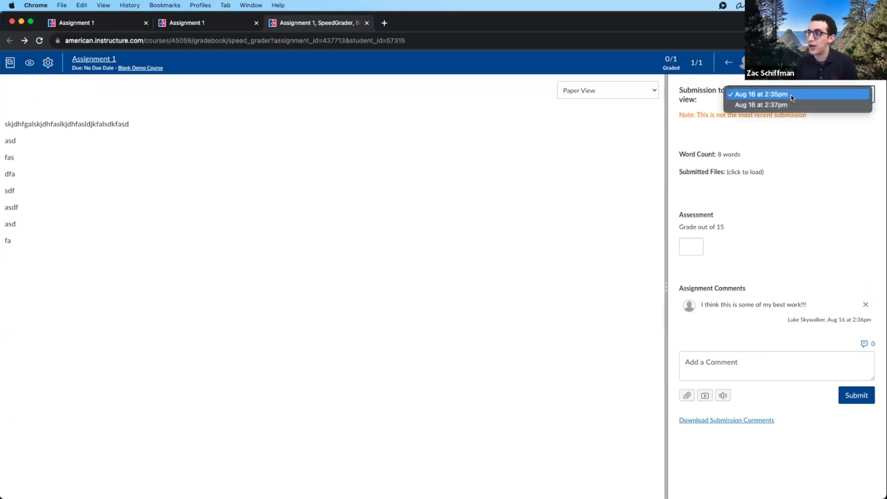
click(791, 105)
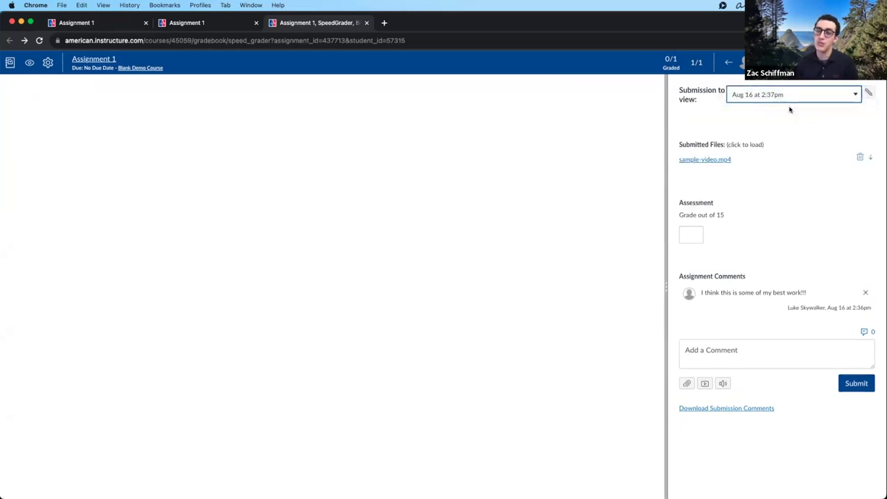
click(764, 174)
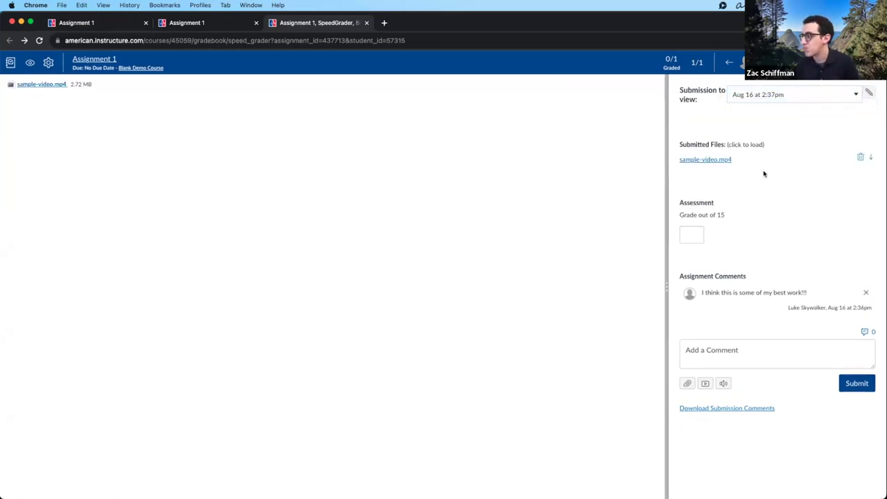
- Post the reply 'Yes, this is great work!' to the student and download the submission comments
click(744, 352)
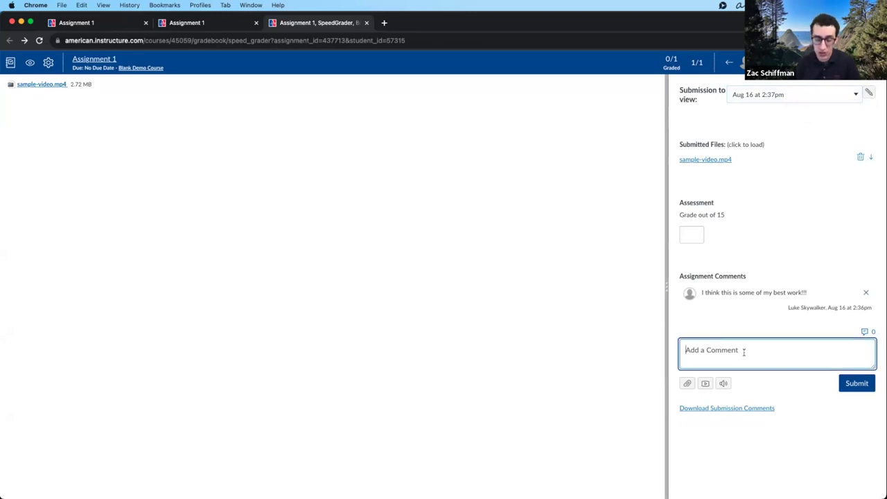
text(Y)
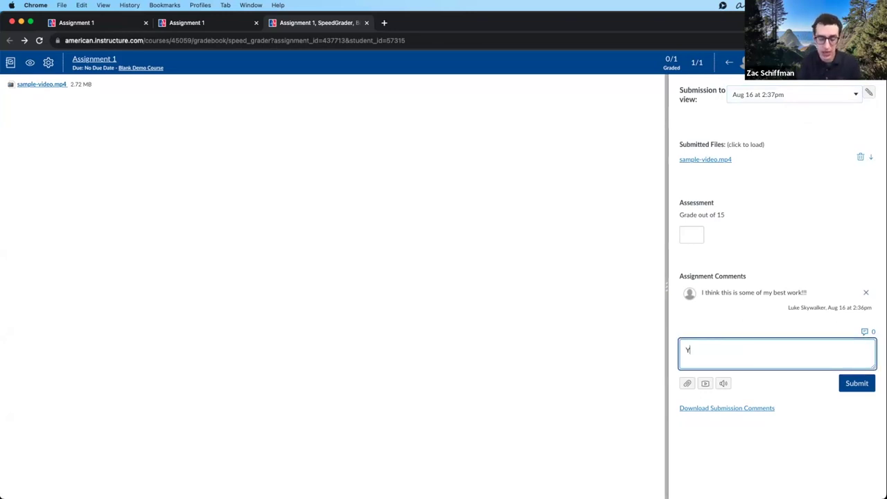
text(es, this is great work!)
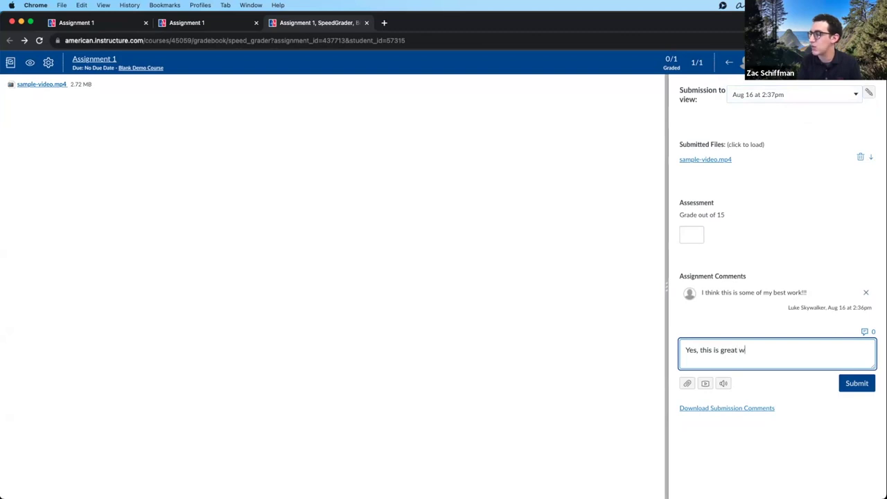
click(855, 383)
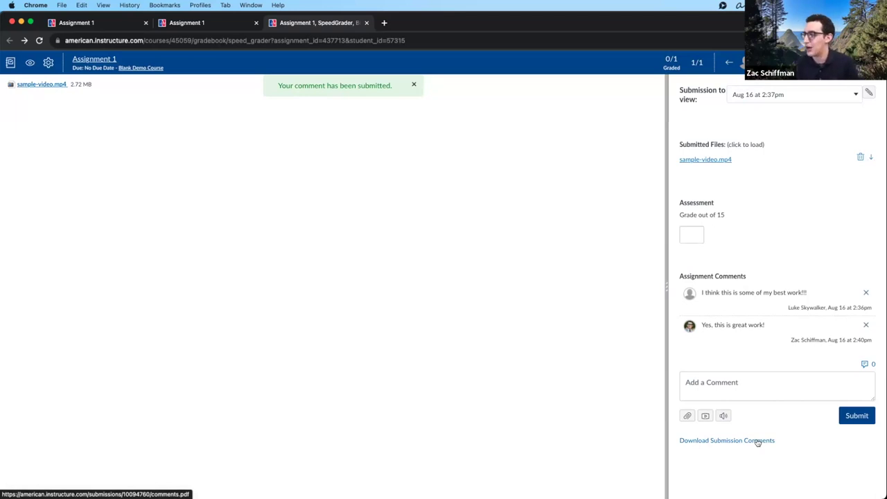
click(755, 442)
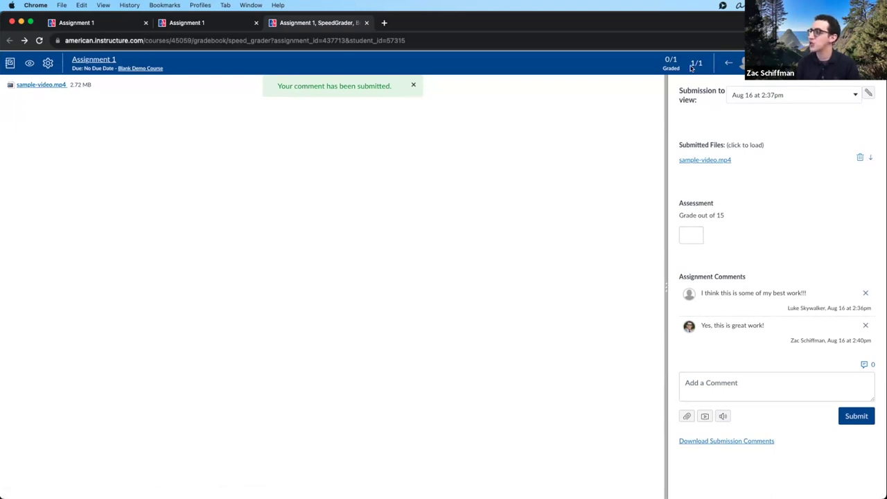
click(797, 64)
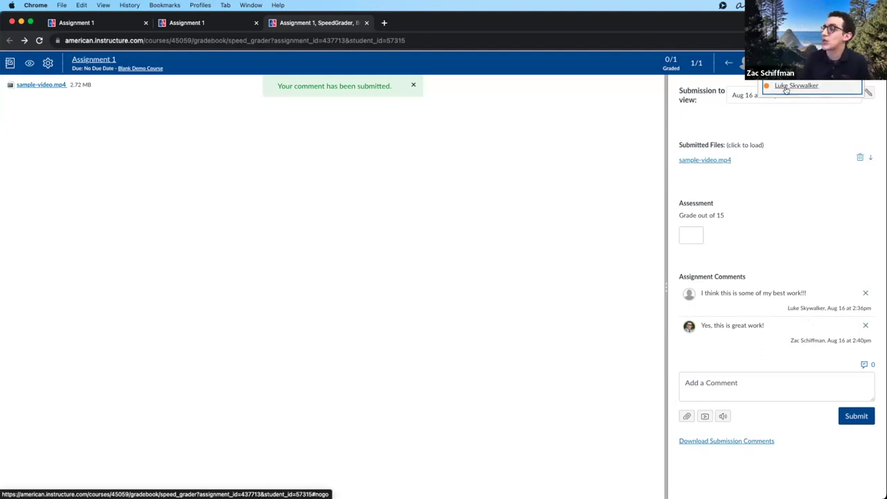
click(771, 194)
click(762, 96)
click(762, 84)
click(762, 95)
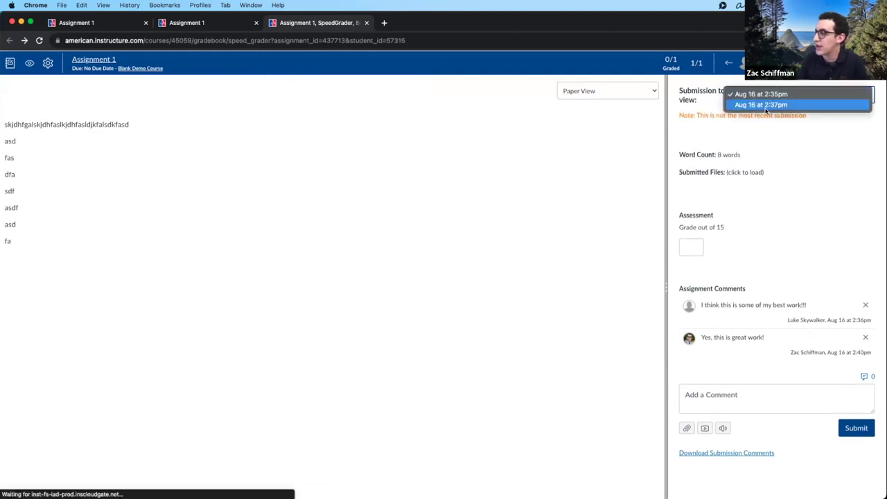
click(765, 106)
click(764, 94)
click(766, 88)
click(765, 88)
click(762, 84)
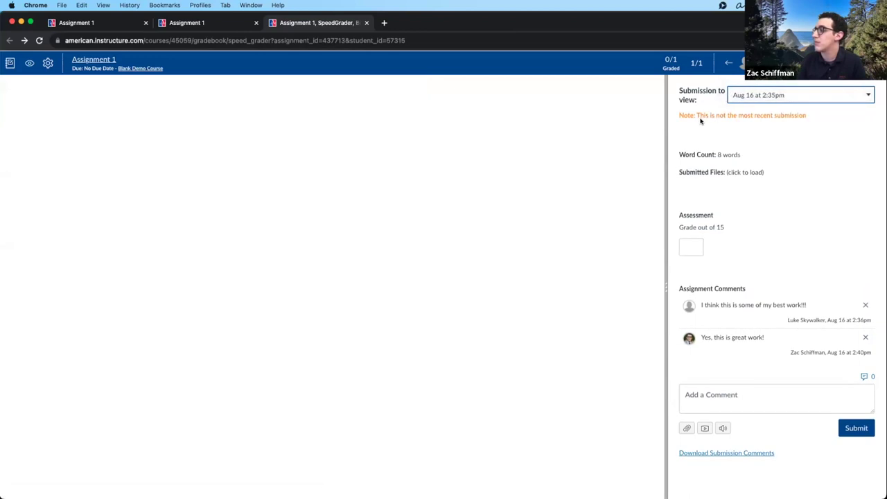
click(772, 97)
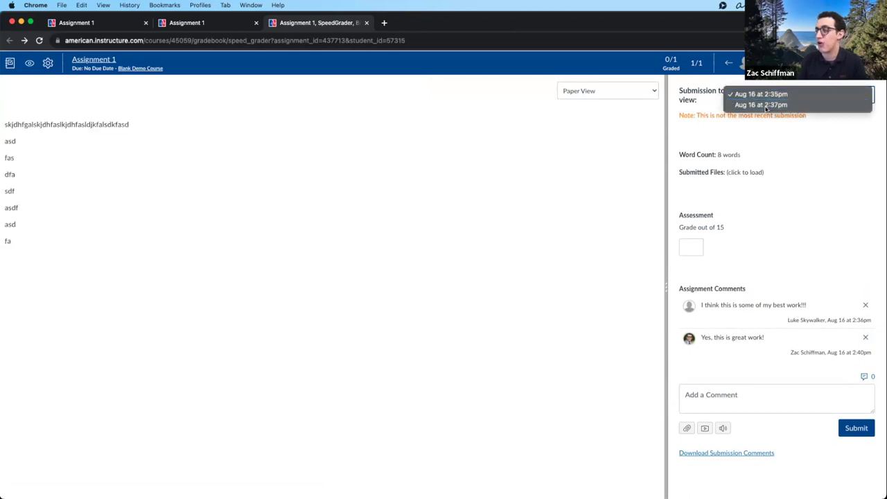
click(765, 105)
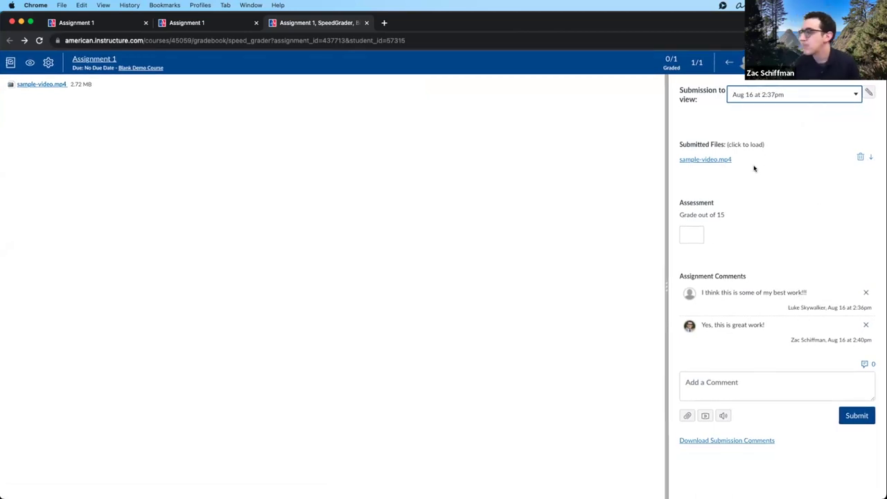
click(690, 233)
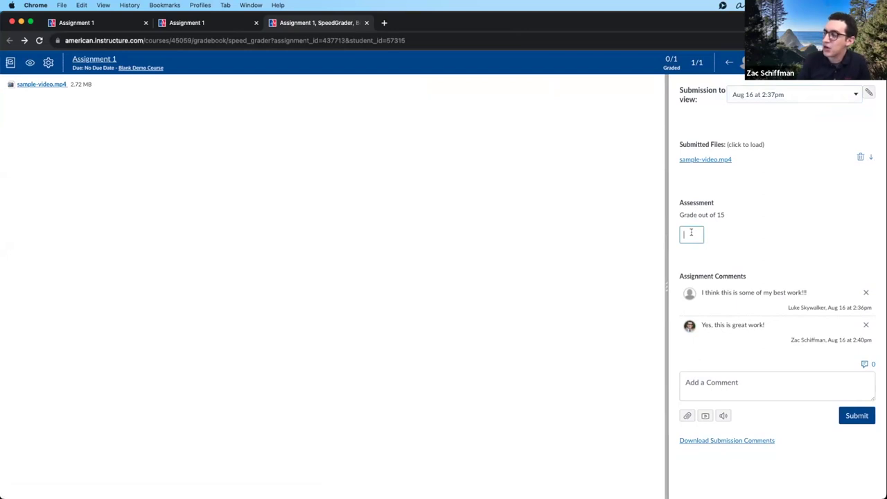
- Enter and confirm a grade of 15 out of 15 for the submission
text(15)
key(Return)
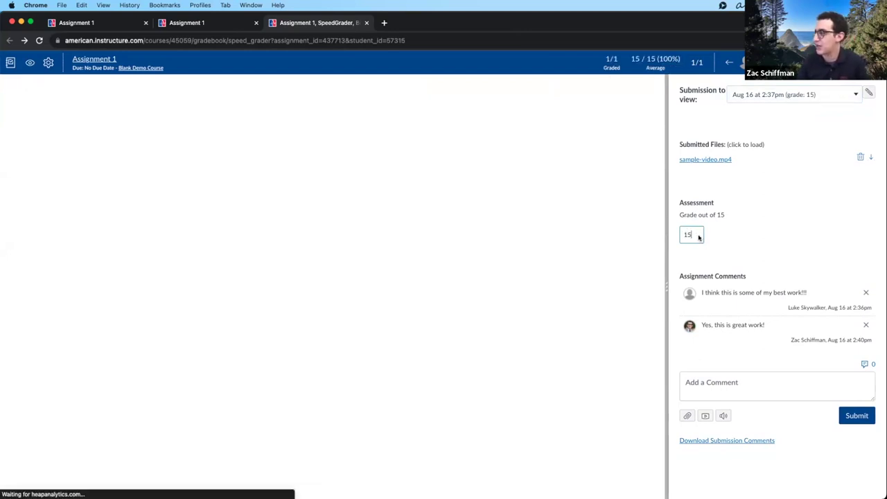
click(795, 247)
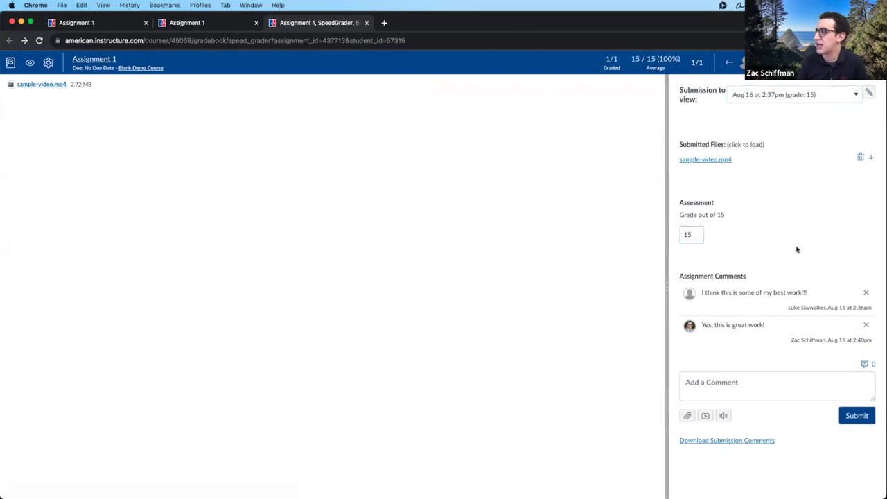
- Look over the attempt list and student list, closing both unchanged
click(822, 95)
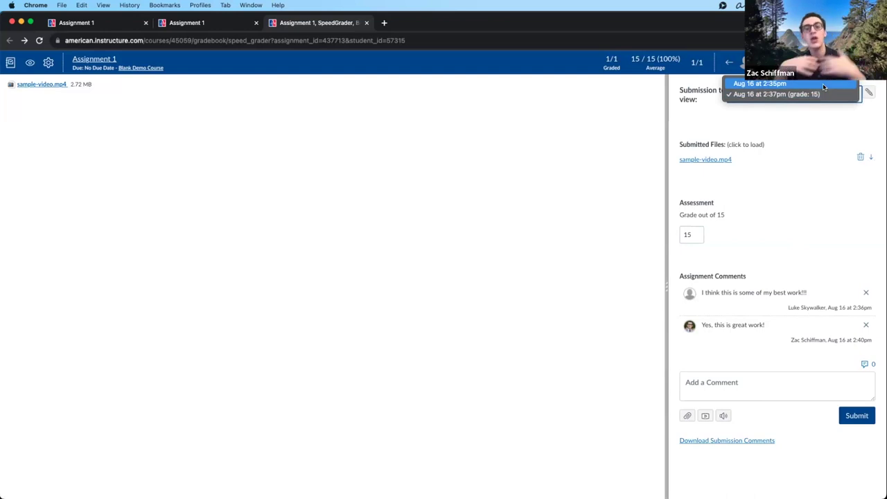
click(815, 147)
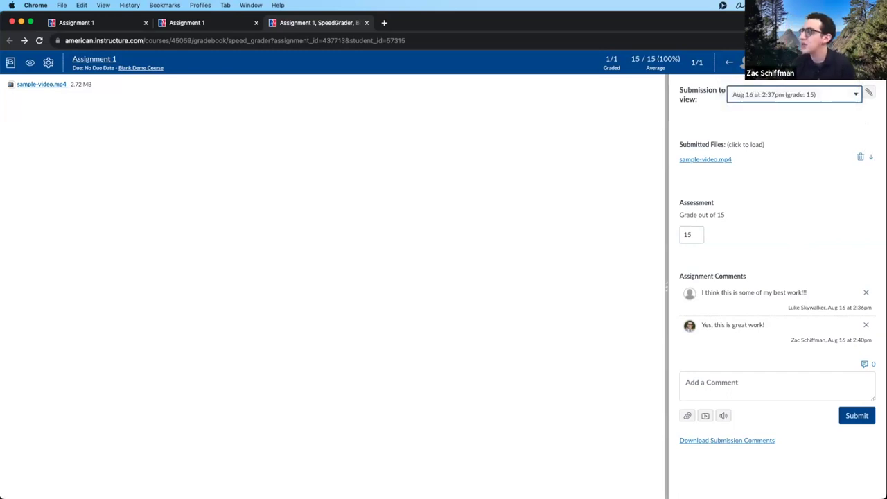
click(797, 62)
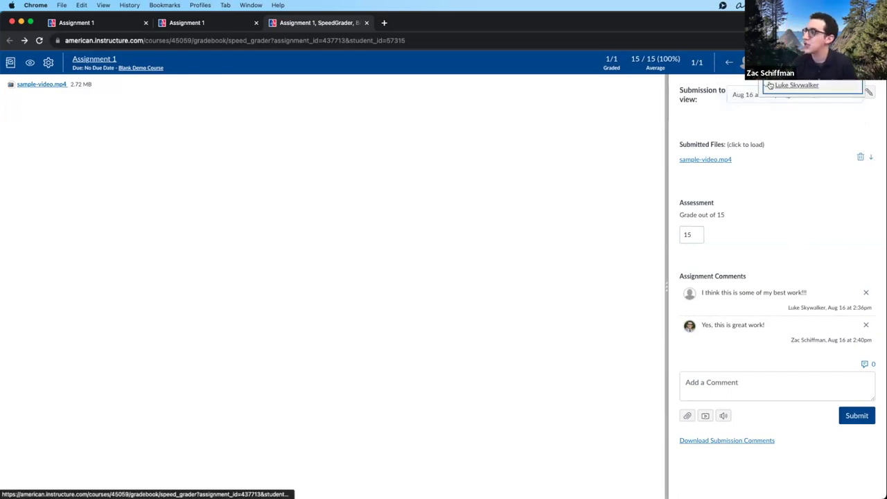
click(827, 183)
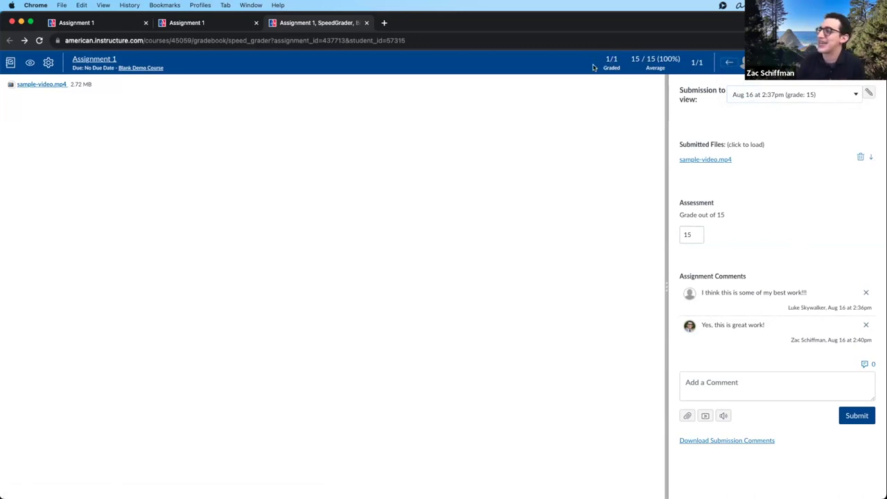
- Point out the 1/1 graded count and 100% average, then return to the Assignment 1 page
drag(602, 59, 624, 63)
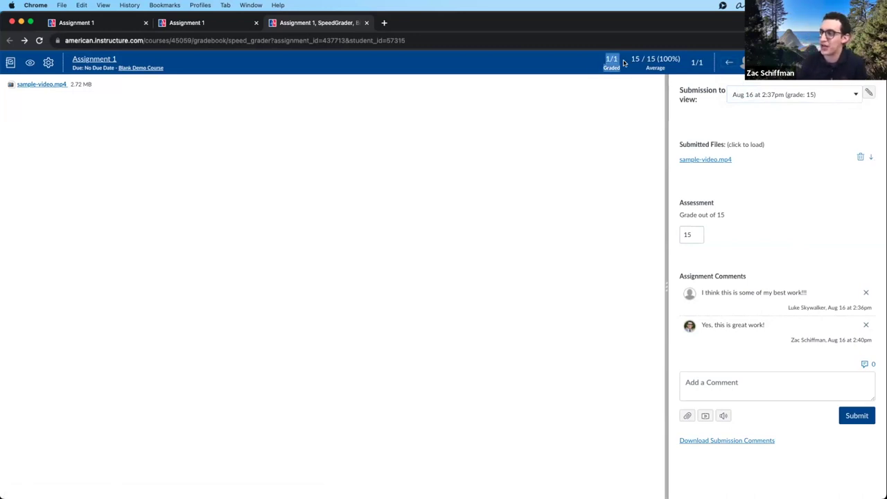
click(574, 69)
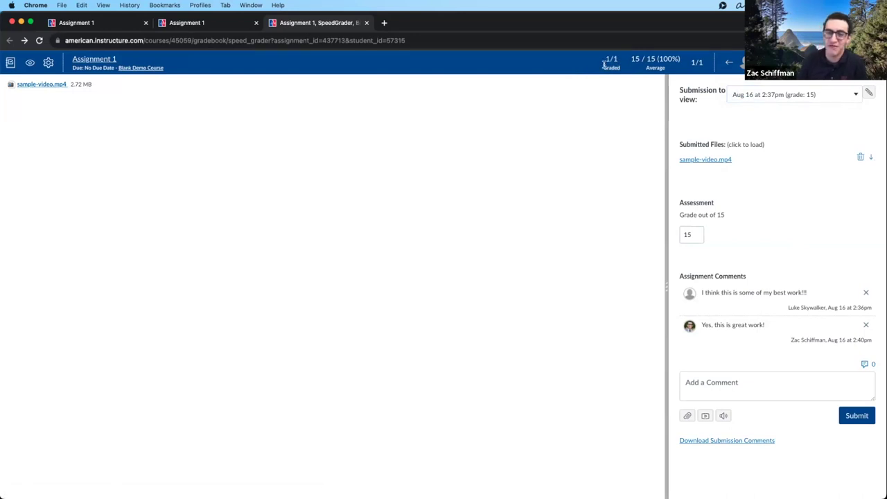
double_click(654, 68)
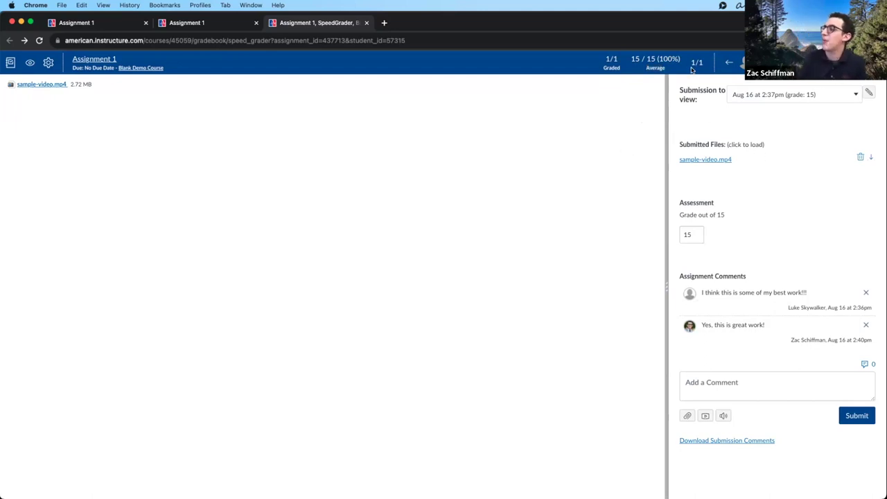
drag(690, 63, 706, 62)
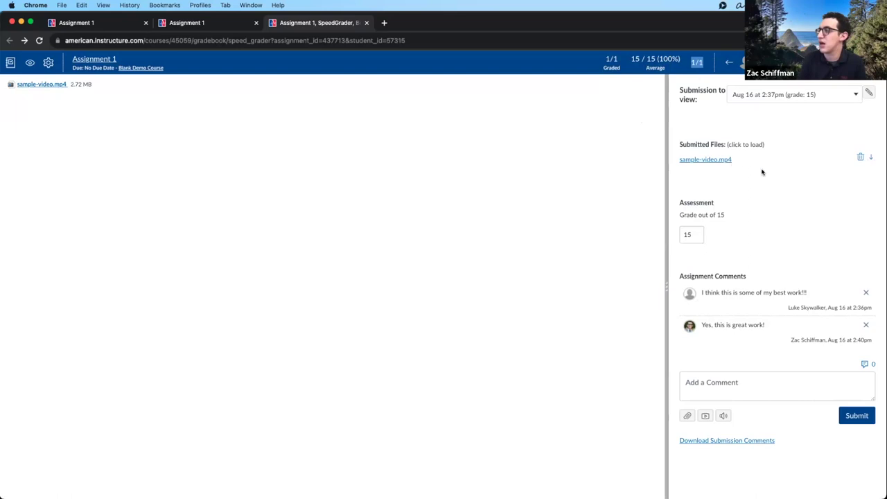
click(807, 167)
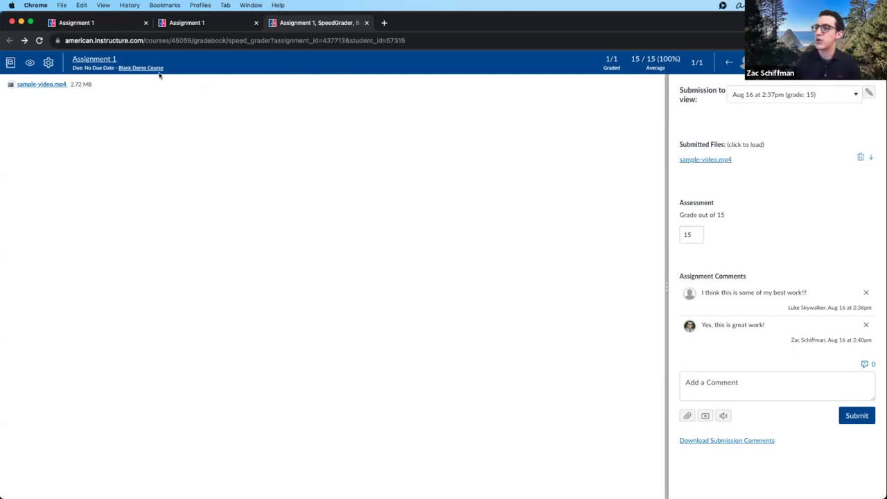
click(88, 59)
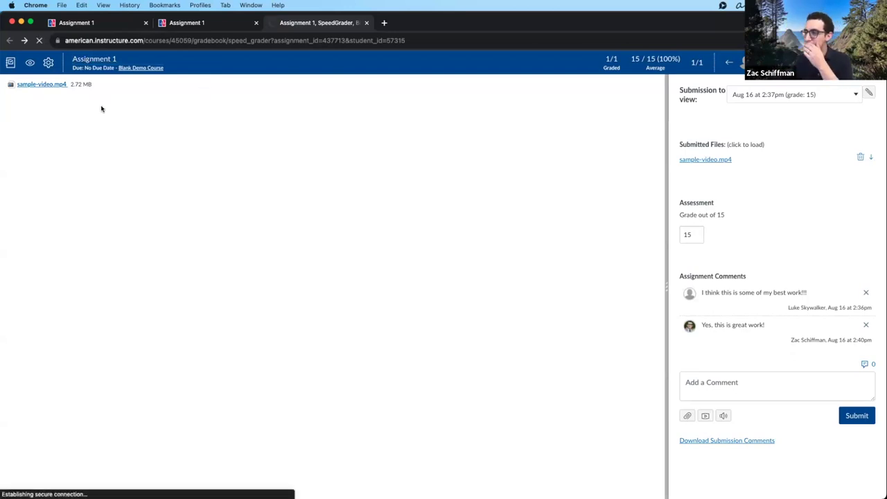
- In the course Assignments list, add a group named 'Participation assignments'
click(95, 152)
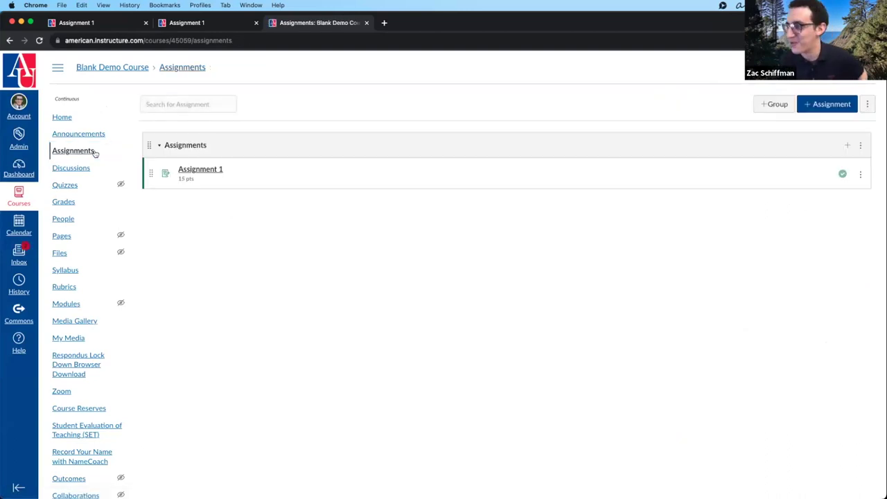
click(769, 104)
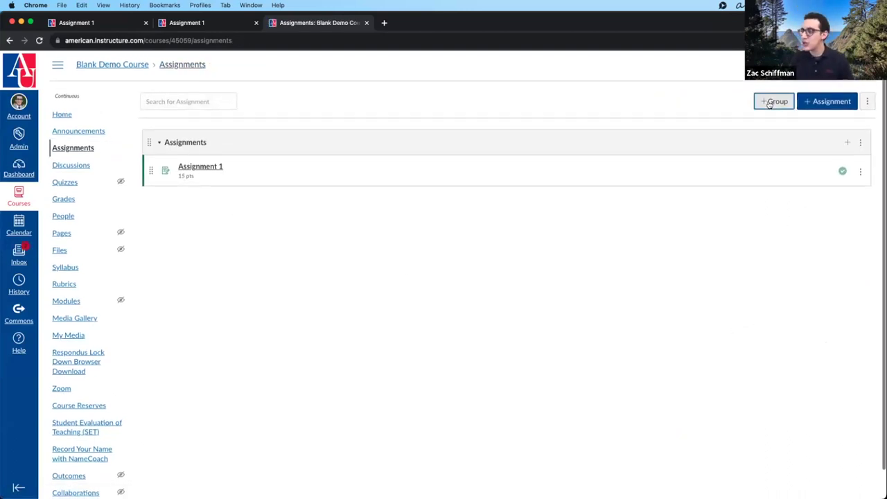
click(462, 261)
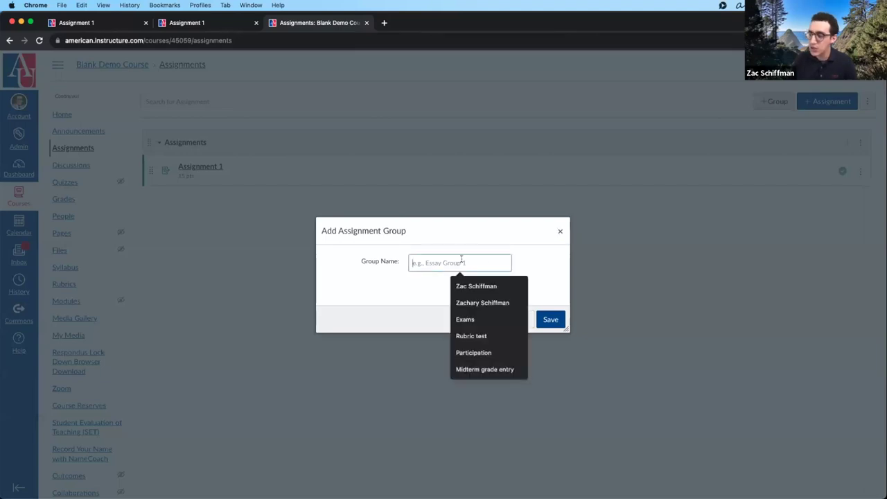
text(Group)
key(super+a)
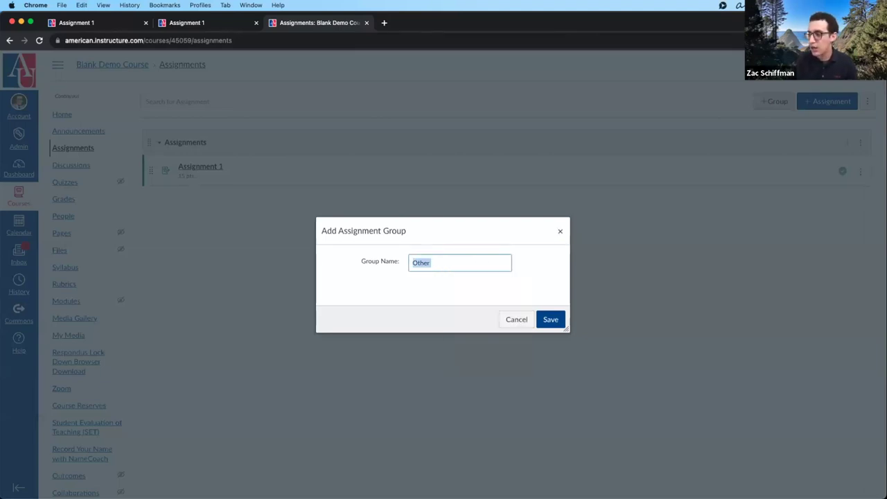
text(Participation a)
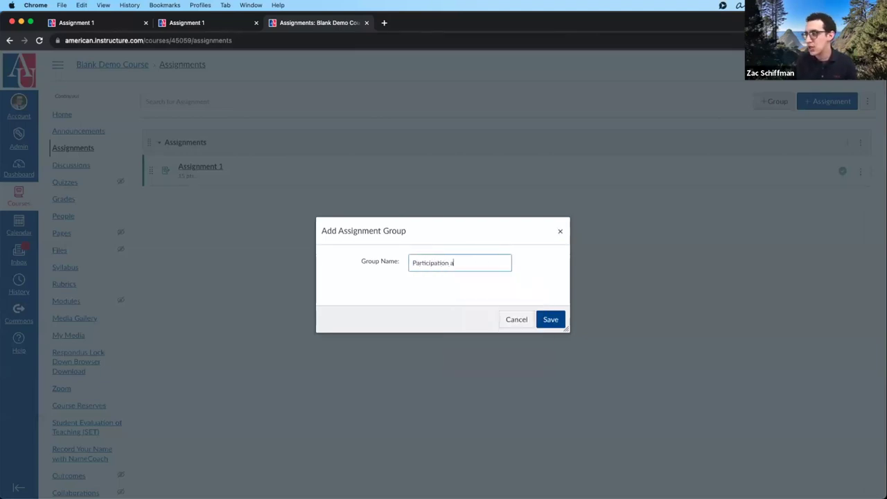
text(ssignments)
key(Return)
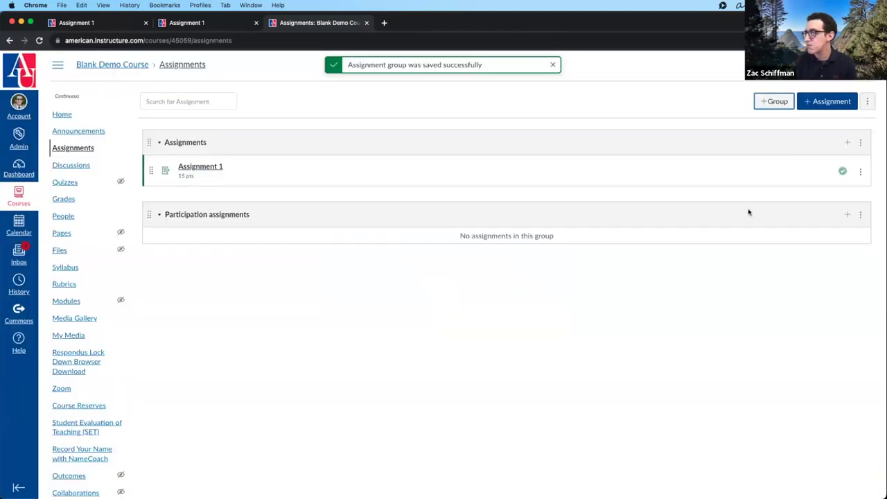
- Add a second assignment group named 'essays'
click(771, 102)
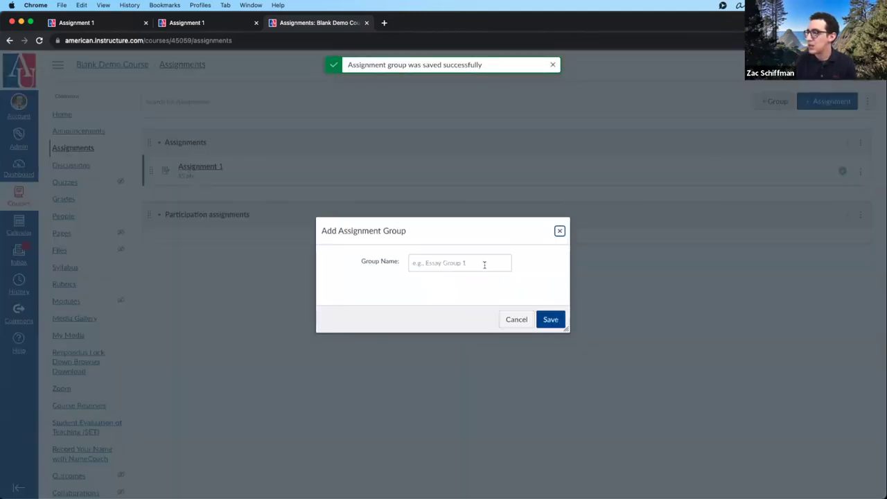
text(essays)
key(Return)
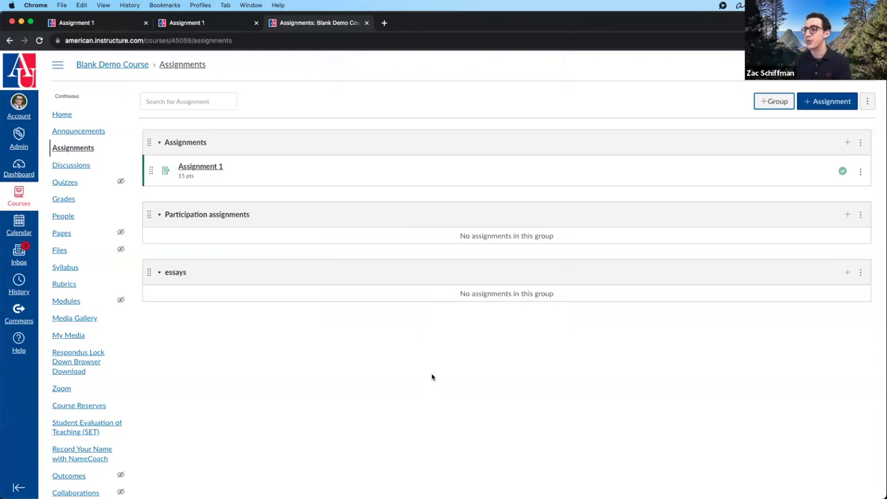
scroll(424, 145, up, 1)
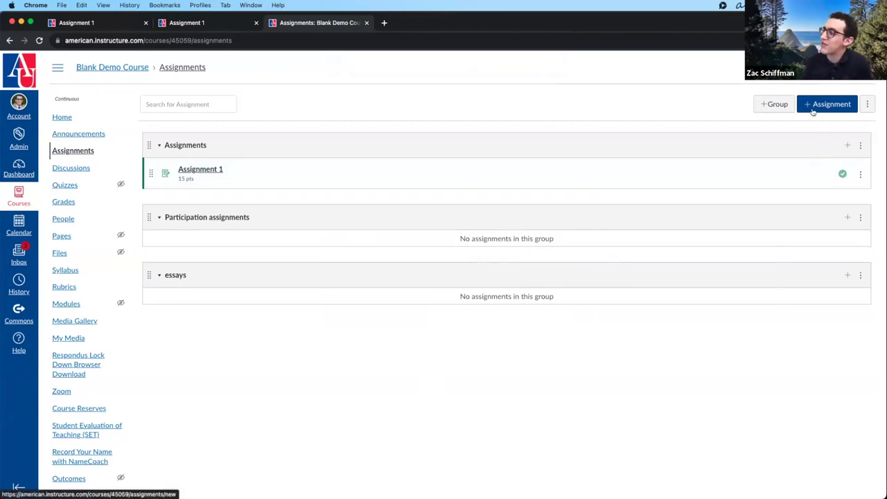
- Turn on weighting the final grade by group and set Assignments to 40%
click(868, 104)
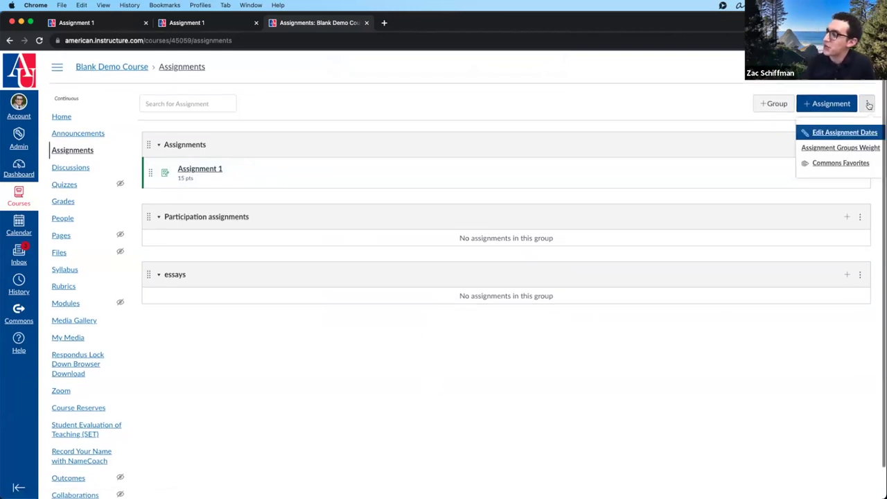
click(864, 148)
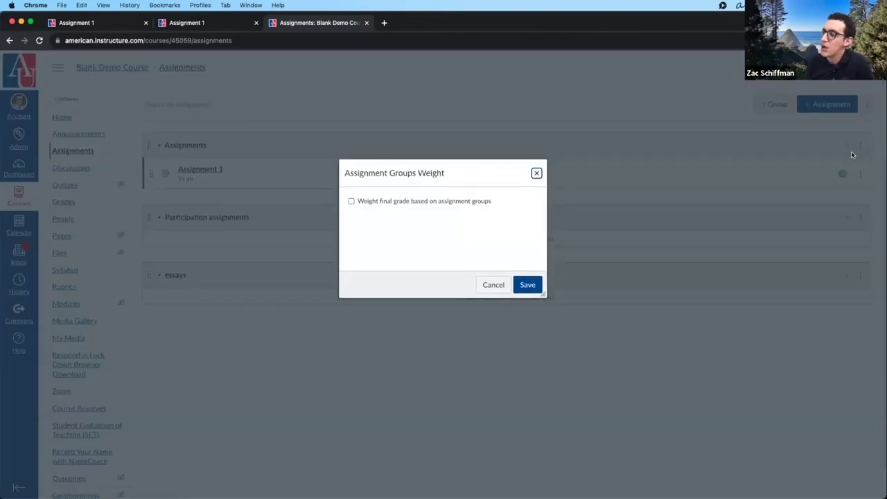
click(453, 202)
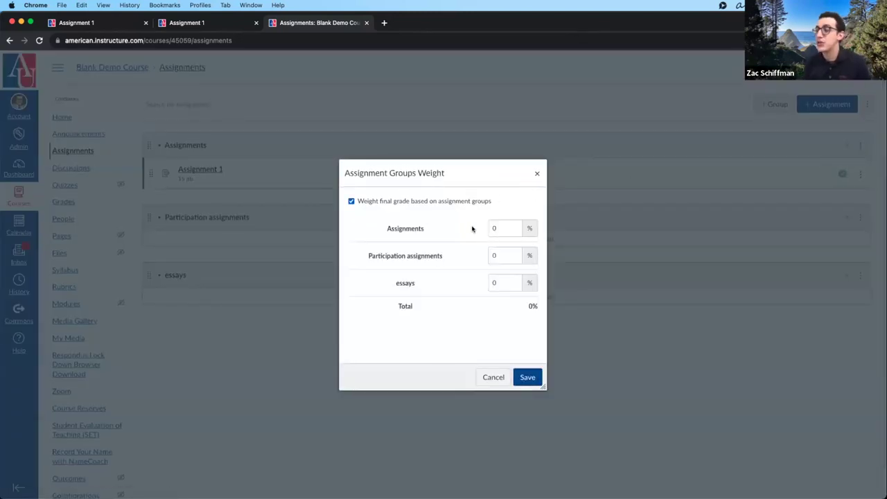
click(505, 224)
key(BackSpace)
text(33)
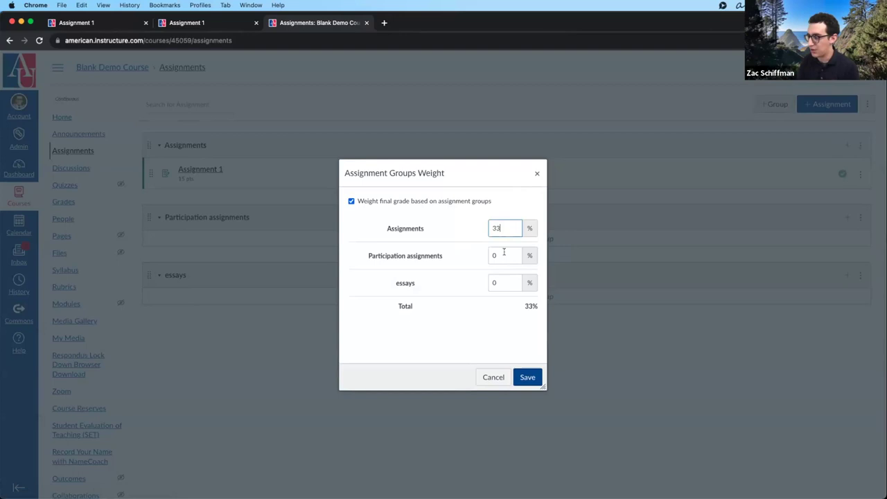
drag(506, 229, 483, 230)
key(BackSpace)
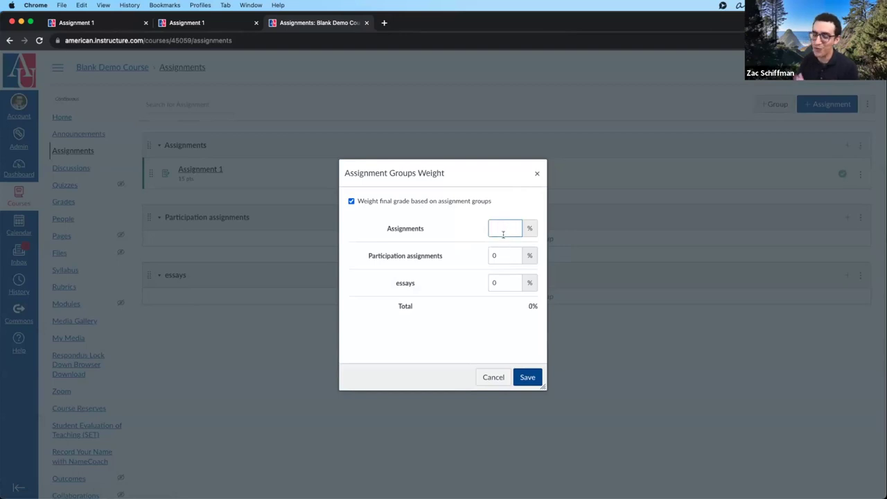
text(40)
- Set Participation assignments to 40% and essays to 20%, and save the weights
click(494, 253)
key(BackSpace)
text(40)
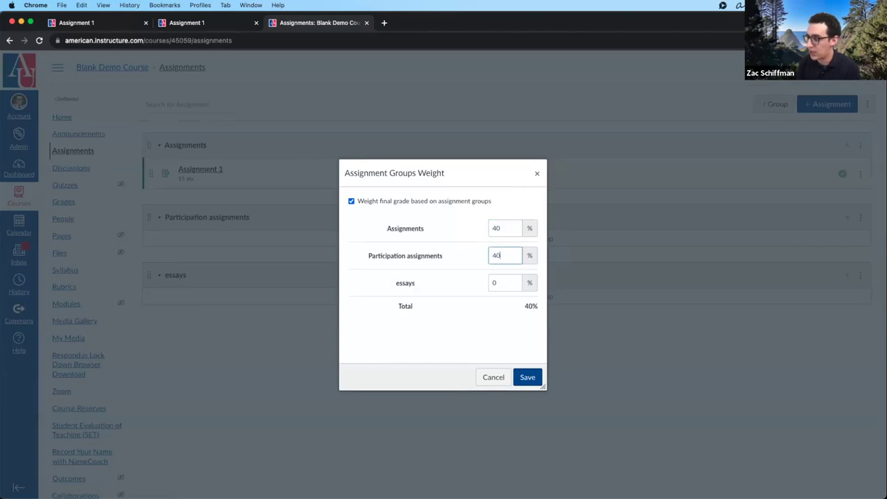
click(499, 282)
key(BackSpace)
text(20)
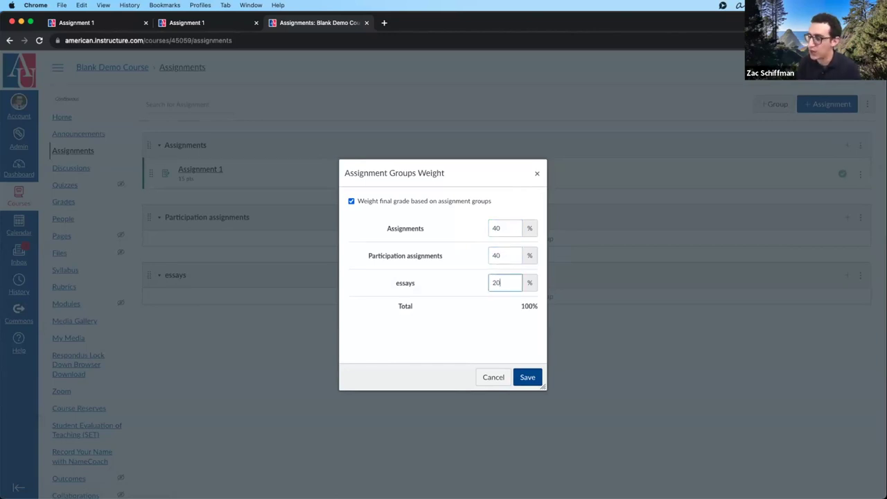
click(527, 375)
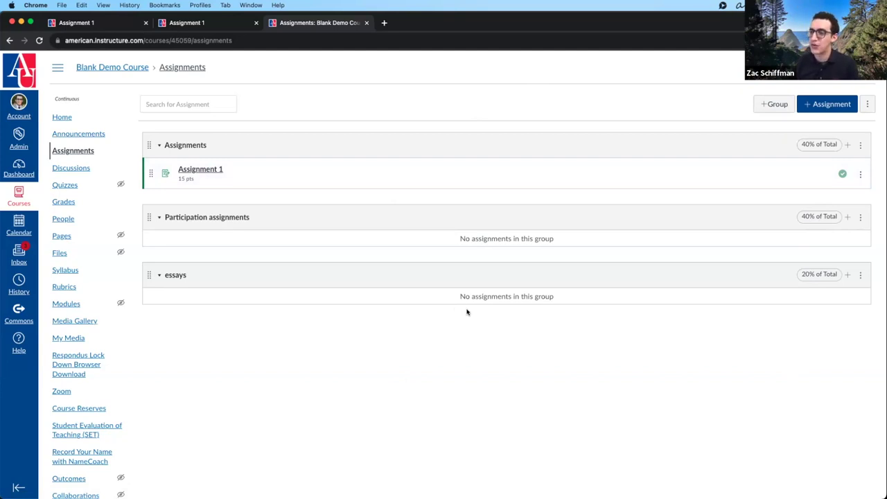
- Drag Assignment 1 to show regrouping, then go to the course's Quizzes page
mouse_move(149, 173)
mouse_down()
mouse_move(149, 297)
mouse_move(147, 166)
mouse_up()
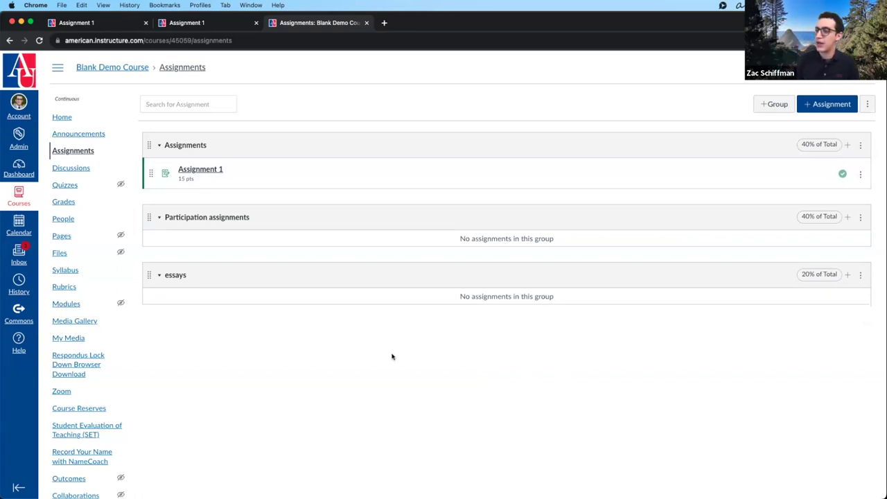
click(85, 186)
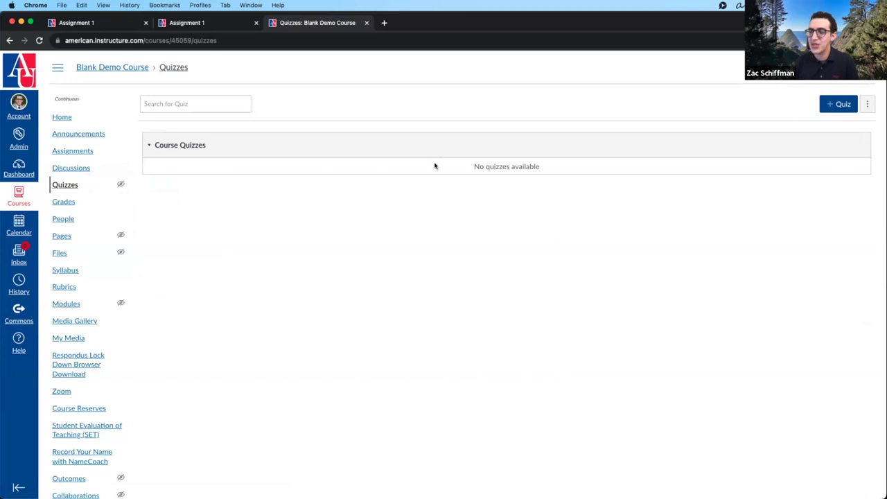
- Create a new quiz using the Classic Quizzes engine
click(72, 151)
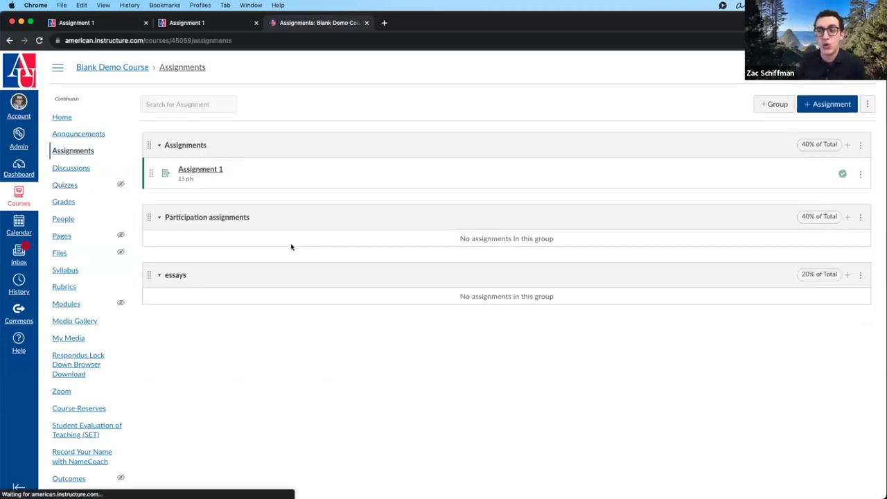
click(74, 185)
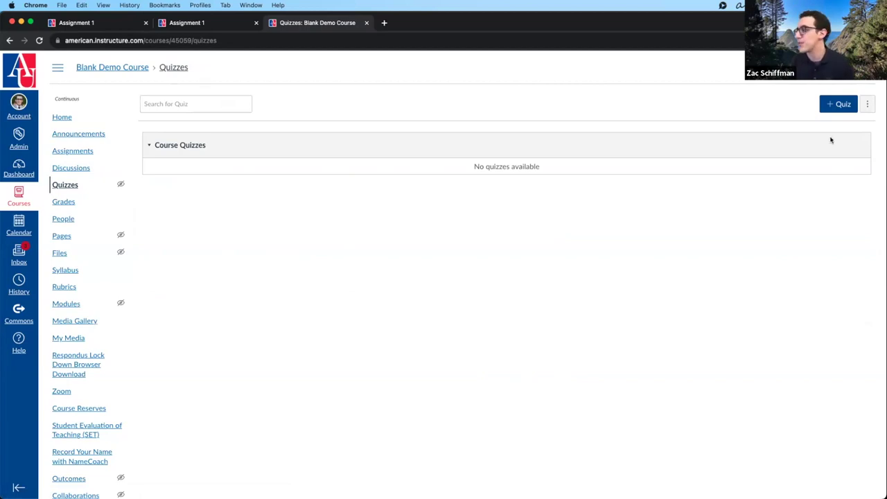
click(835, 105)
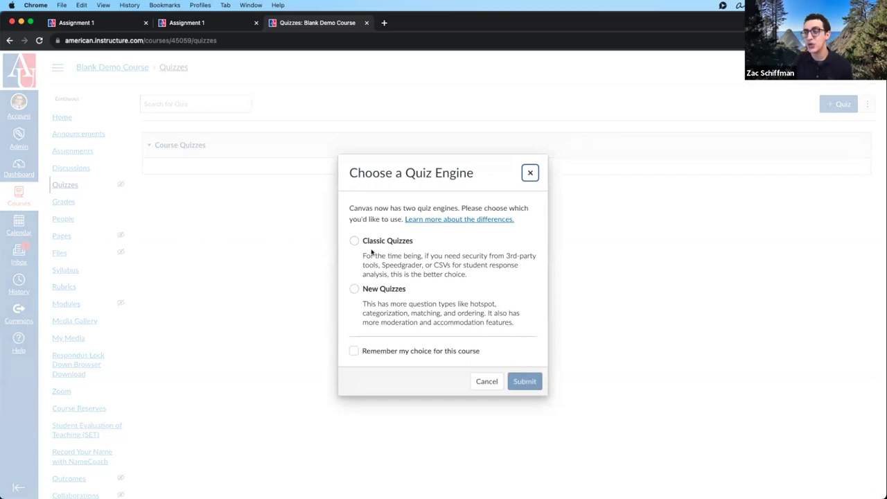
click(368, 240)
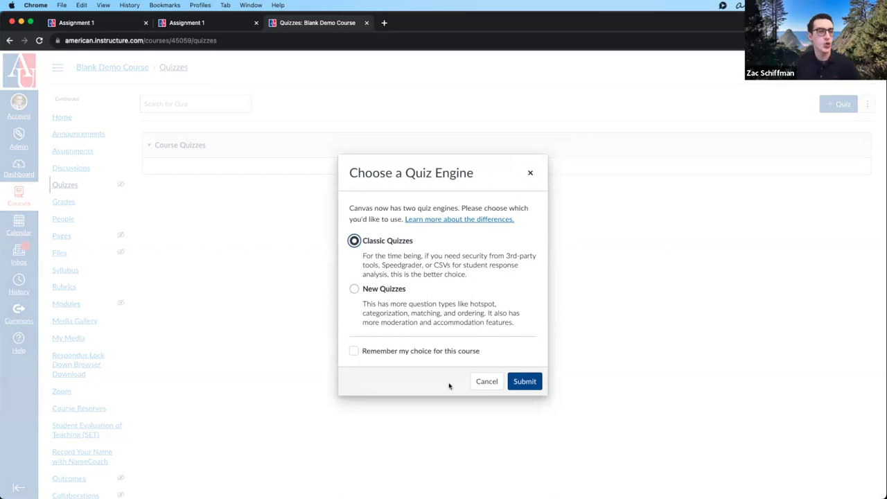
click(525, 381)
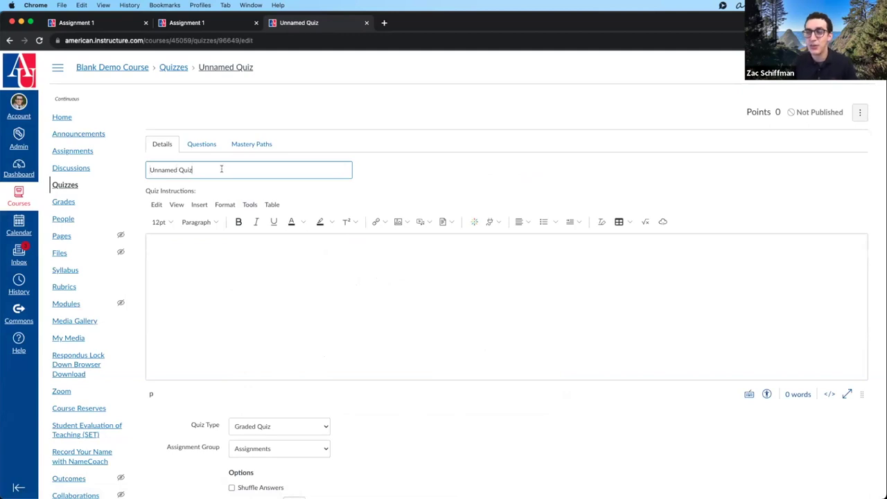
click(223, 294)
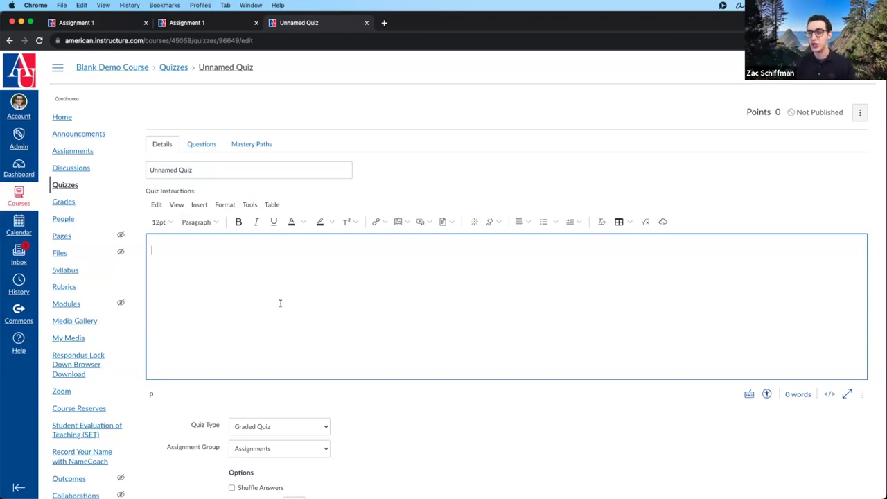
click(202, 144)
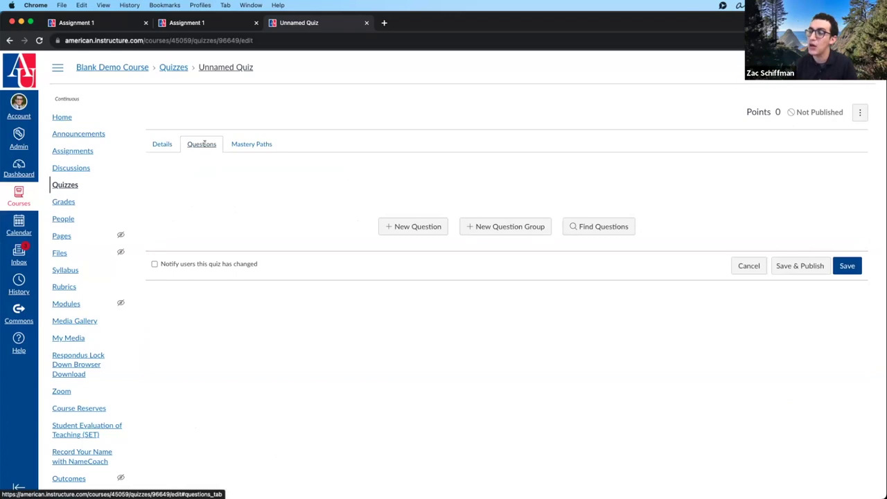
click(166, 146)
scroll(208, 162, down, 5)
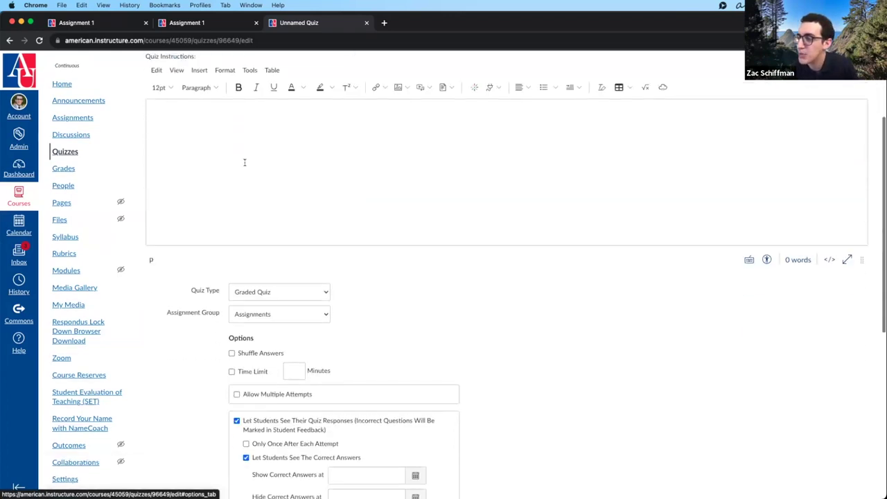
click(250, 160)
scroll(328, 173, down, 3)
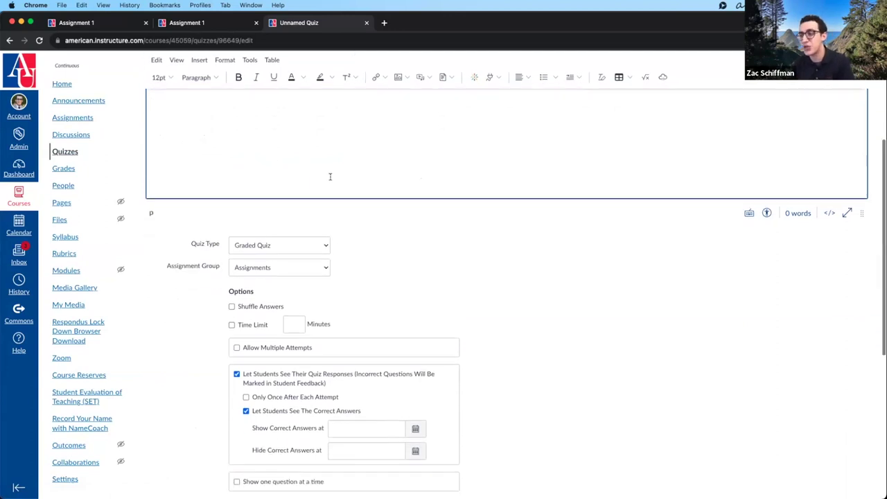
scroll(328, 178, up, 6)
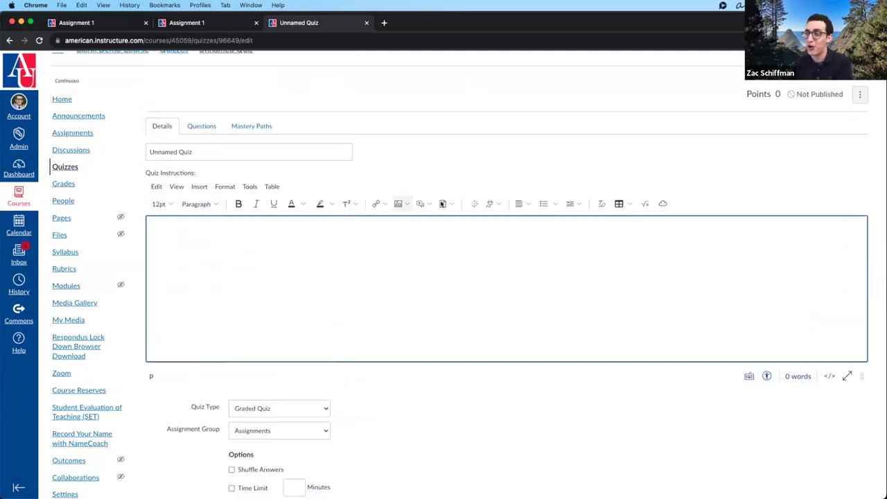
scroll(374, 257, up, 2)
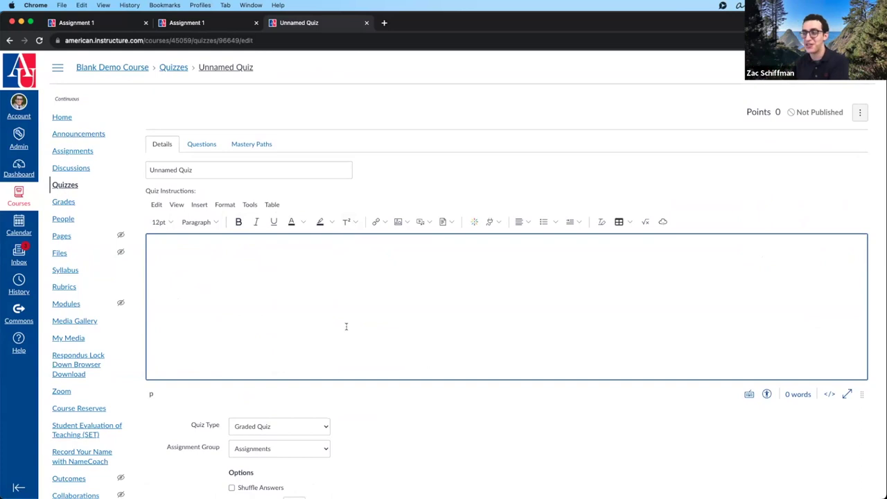
scroll(341, 297, right, 1)
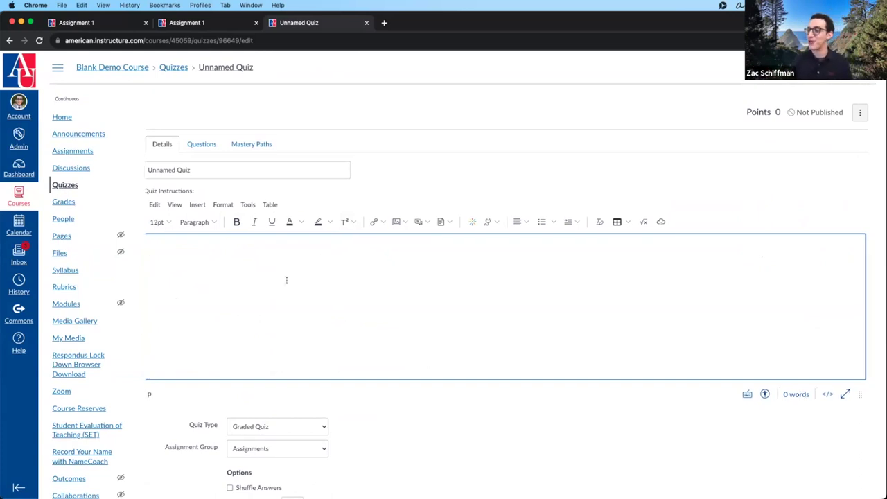
scroll(270, 279, down, 3)
scroll(513, 301, down, 5)
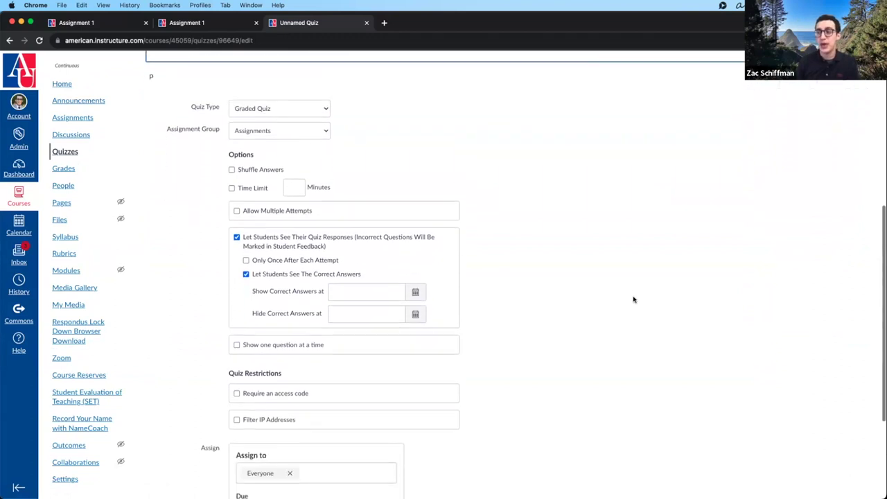
scroll(509, 238, up, 1)
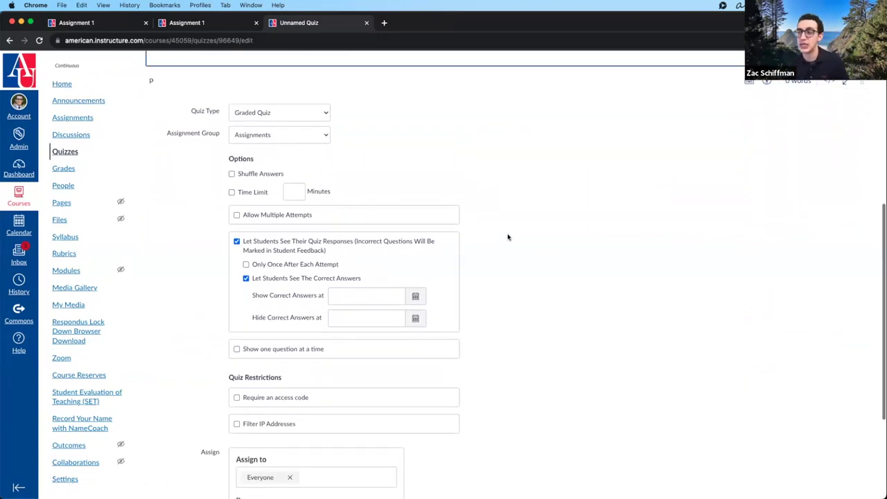
click(324, 109)
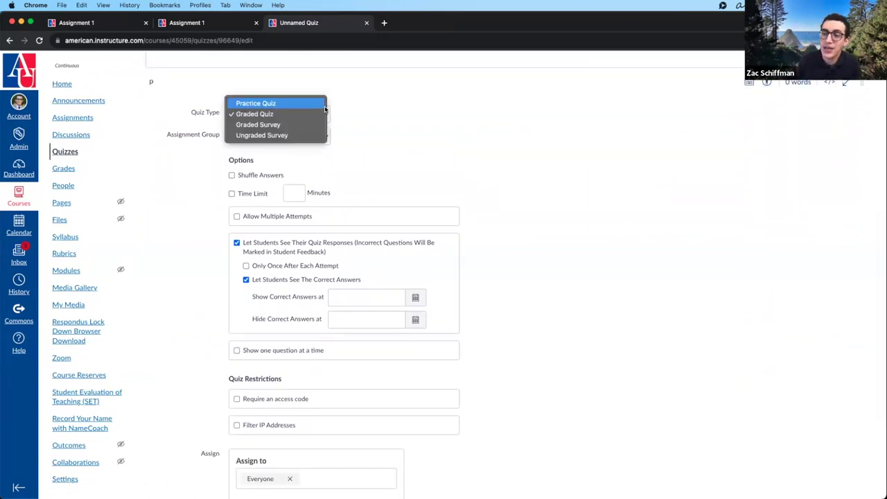
click(314, 105)
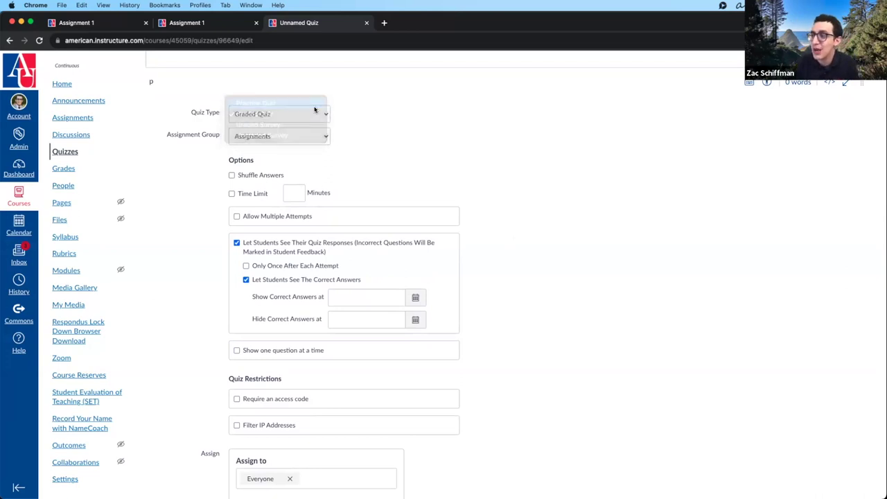
click(316, 113)
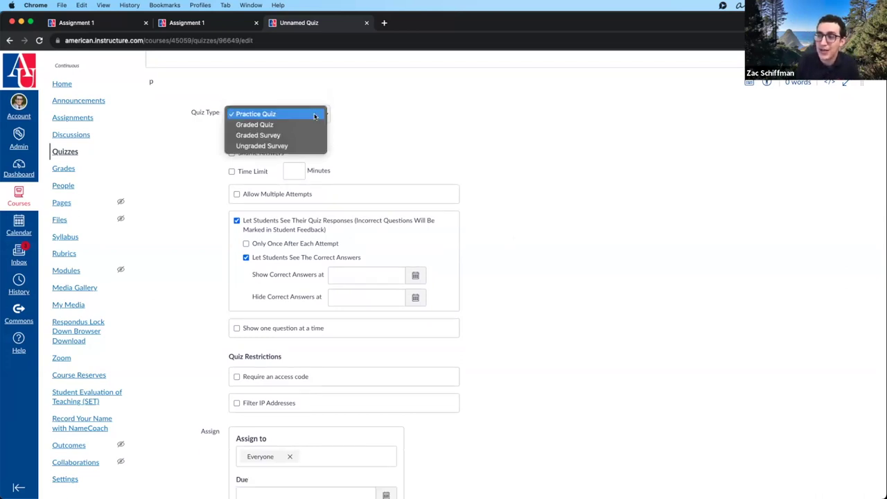
click(309, 125)
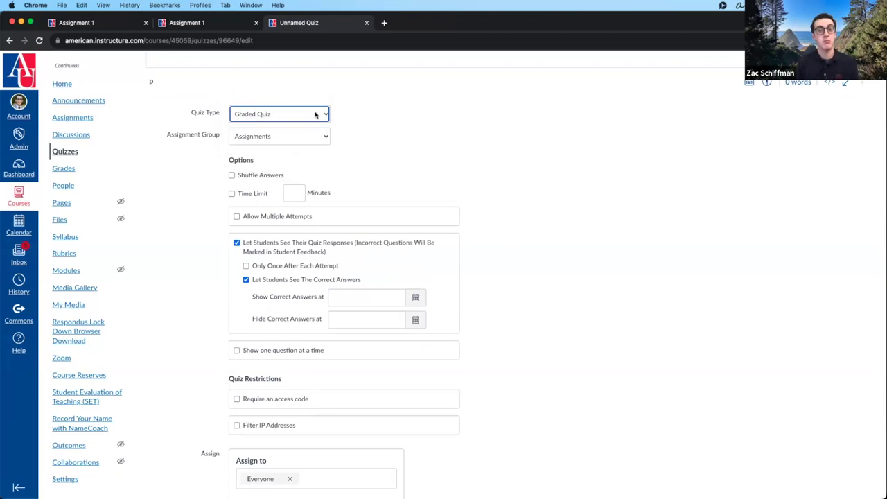
click(316, 115)
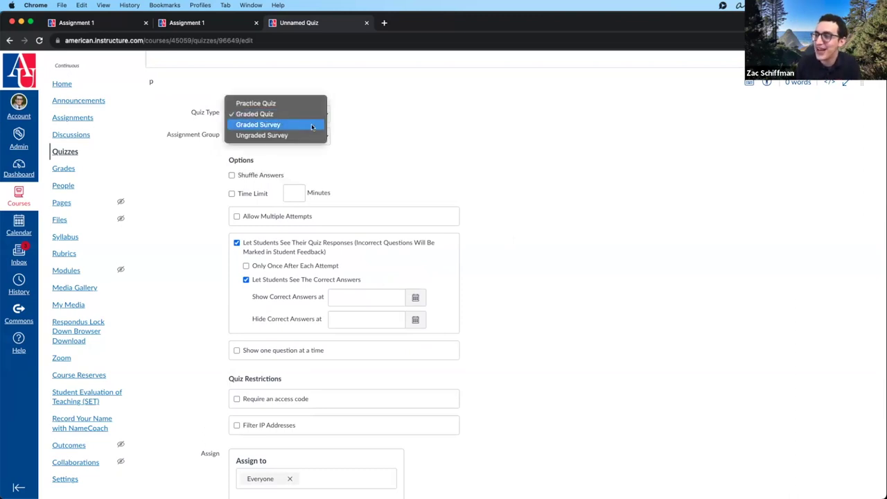
- Make the quiz a Graded Survey worth 10 points
click(311, 125)
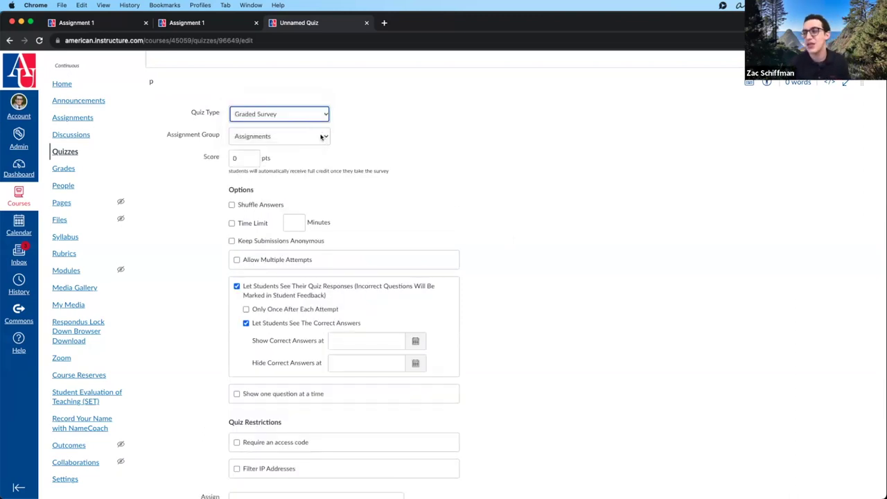
click(236, 159)
drag(227, 170, 398, 176)
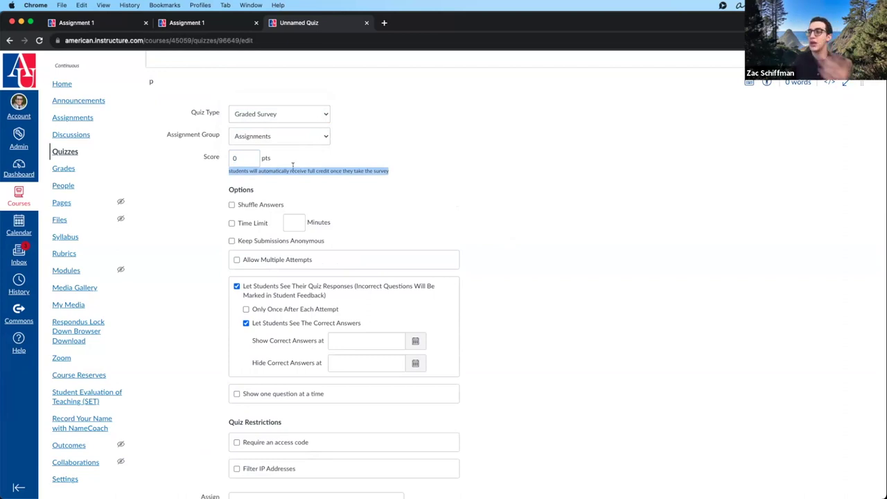
click(252, 158)
text(10)
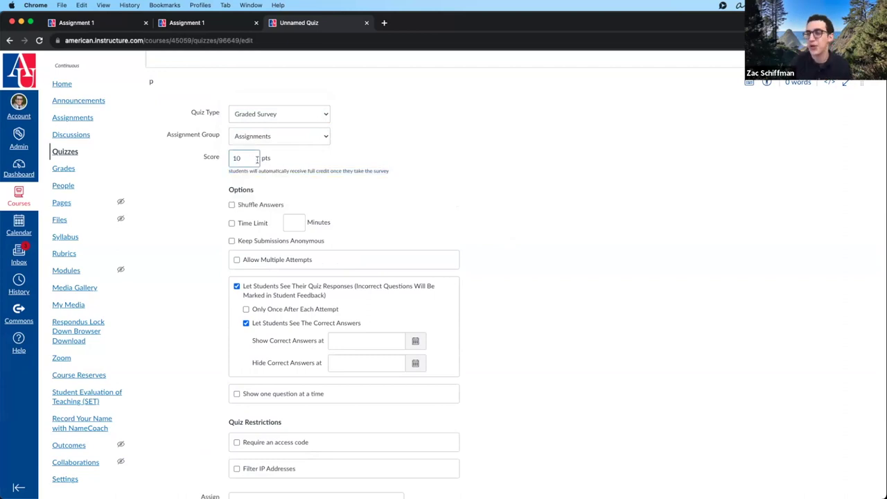
- Try Ungraded Survey, then switch the quiz type back to Graded Quiz
click(322, 116)
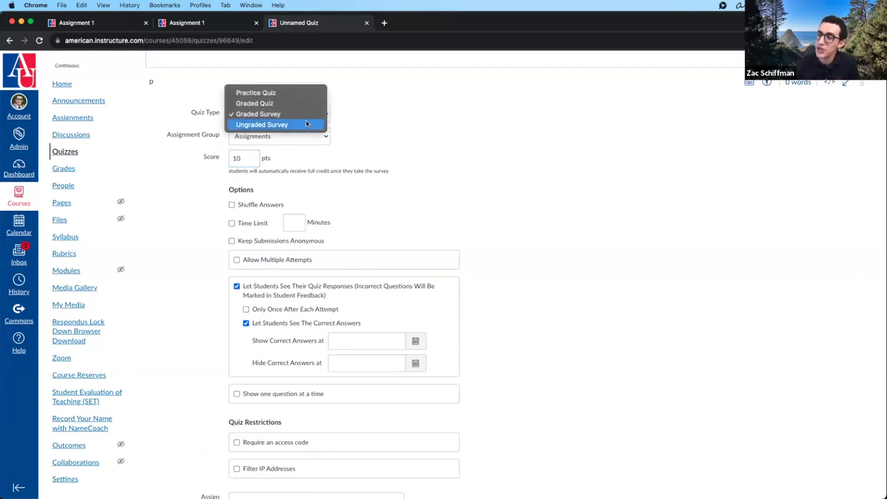
click(306, 123)
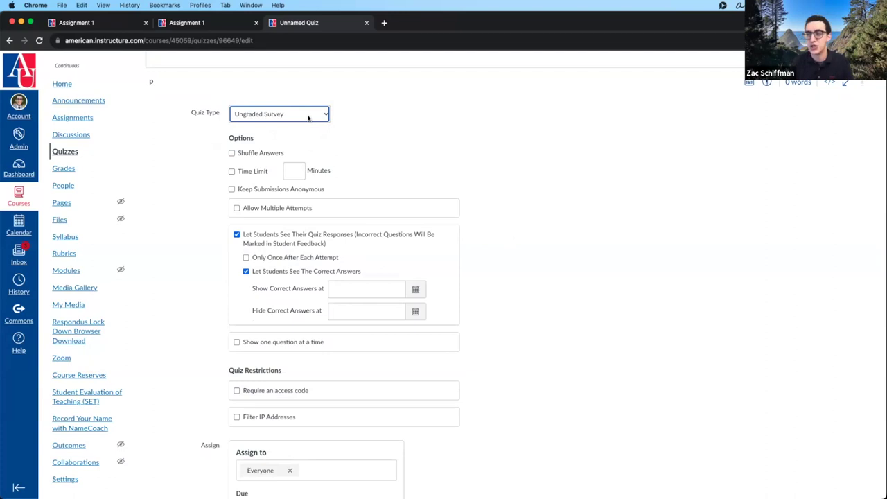
click(308, 116)
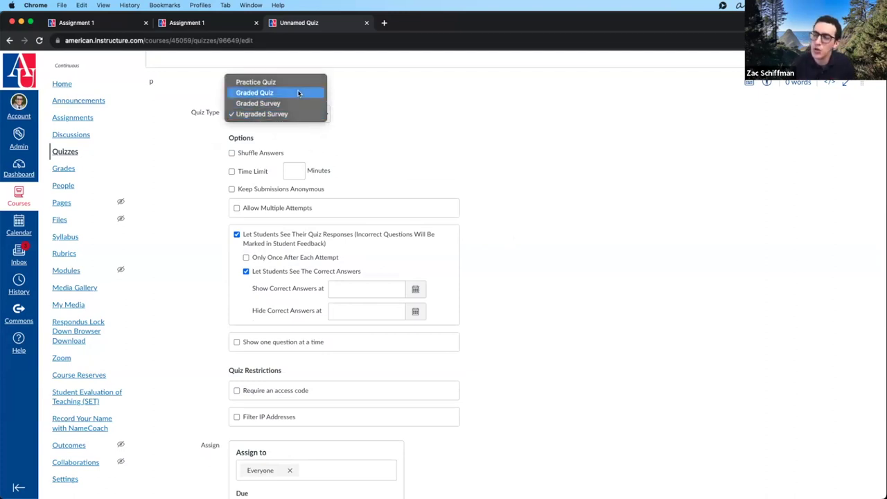
click(299, 93)
click(312, 137)
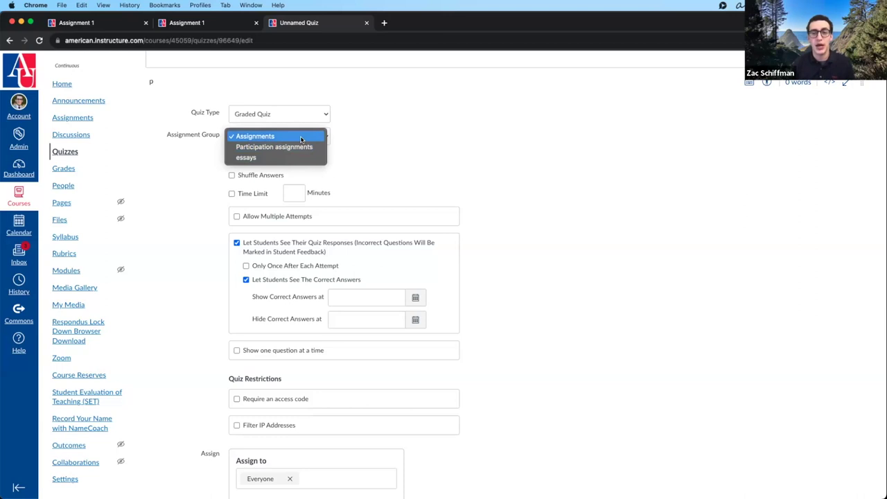
- File the quiz under Participation assignments and turn on Shuffle Answers
click(301, 139)
click(305, 136)
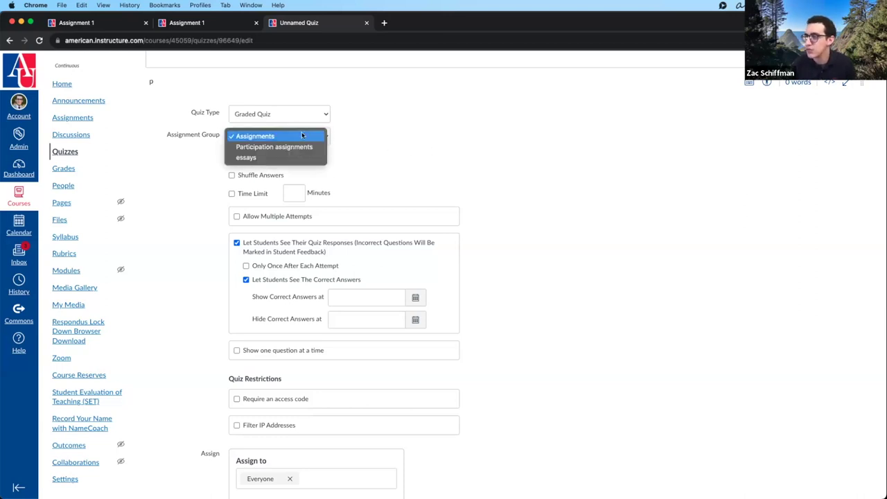
click(298, 147)
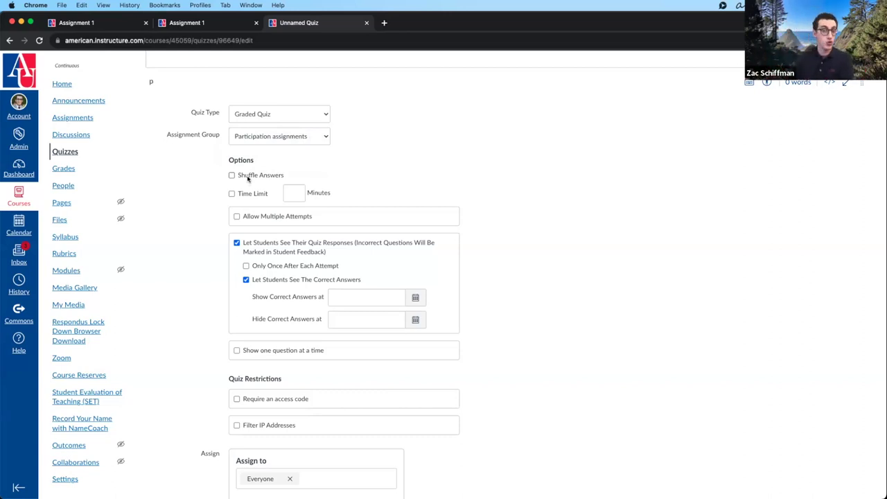
click(248, 177)
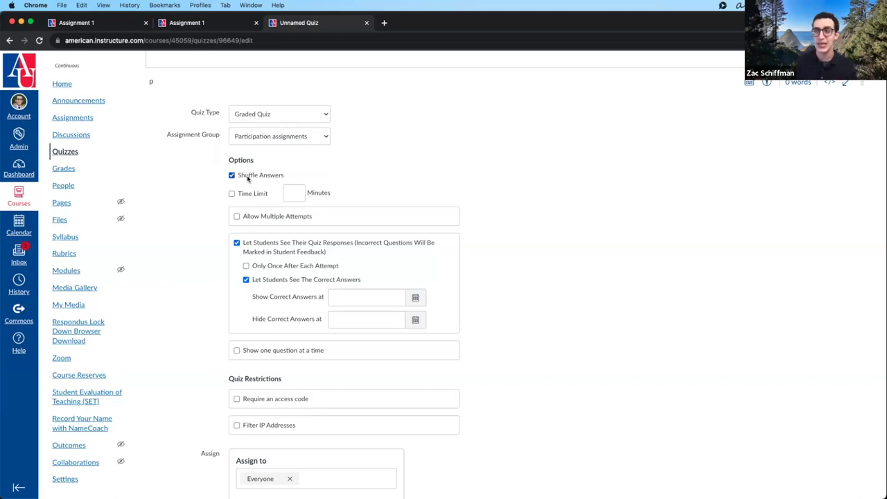
scroll(248, 178, down, 1)
scroll(247, 178, up, 2)
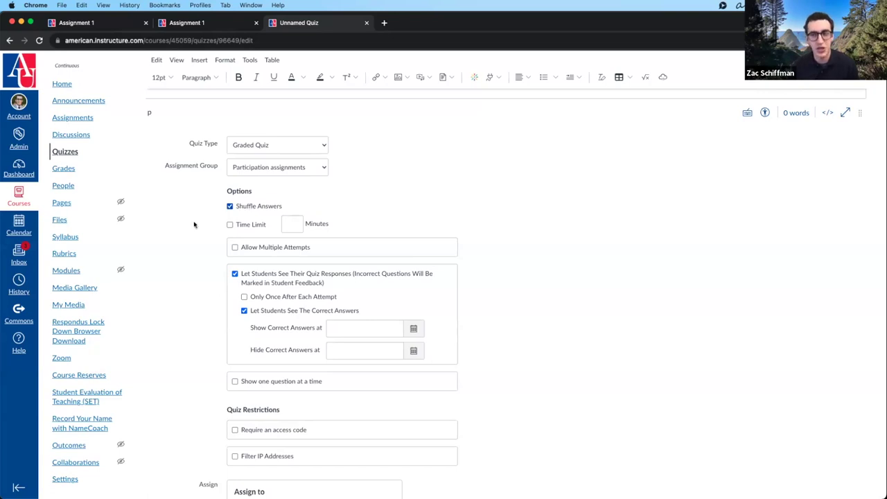
- Enable a 45-minute time limit for the quiz
click(229, 225)
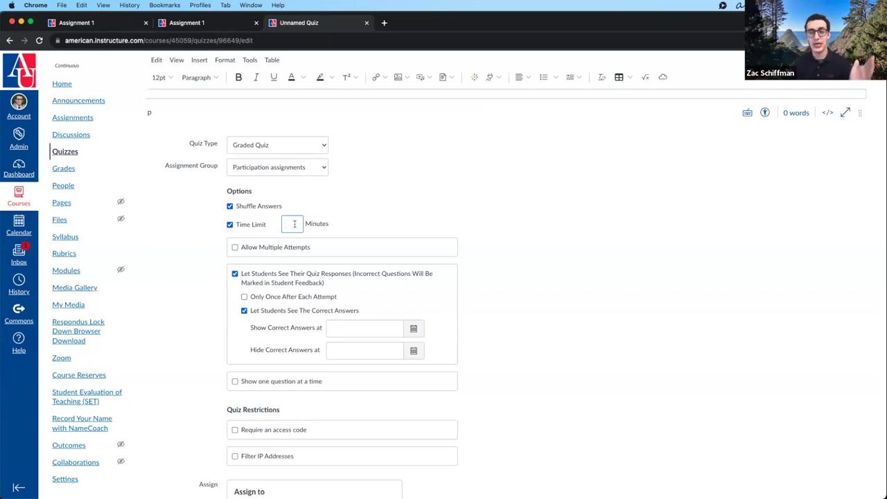
scroll(294, 224, down, 5)
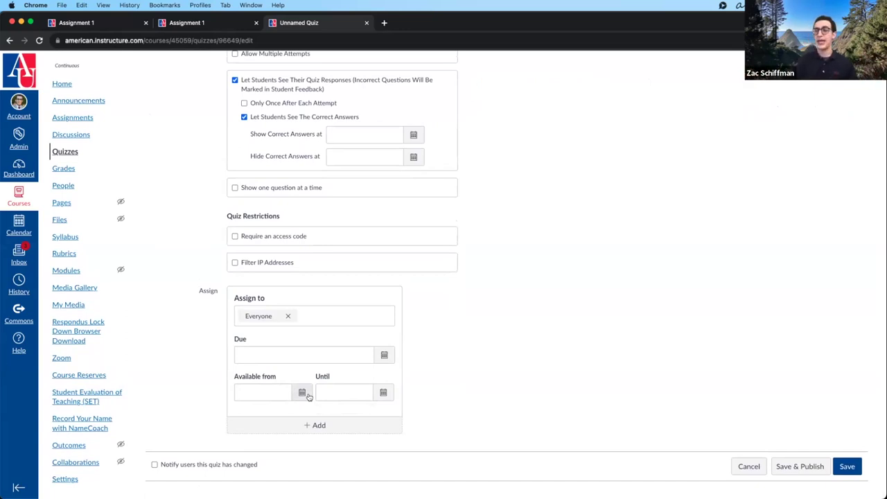
scroll(308, 396, up, 6)
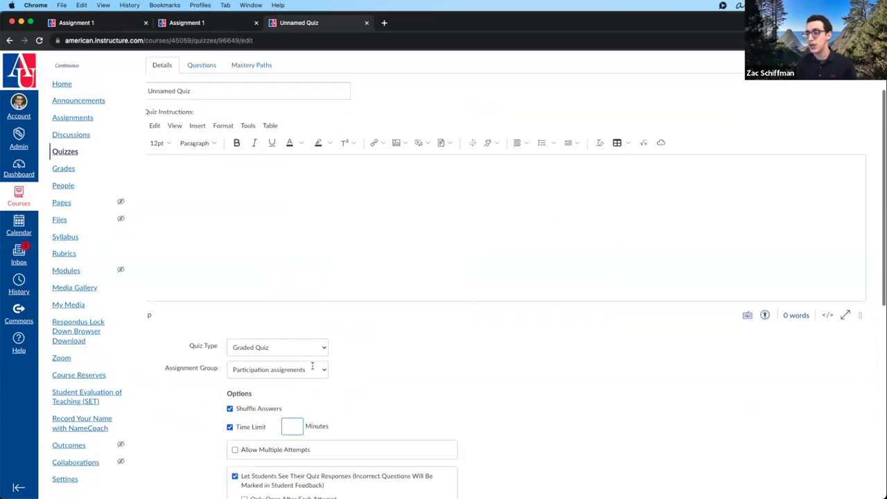
scroll(312, 365, down, 3)
click(290, 220)
text(45)
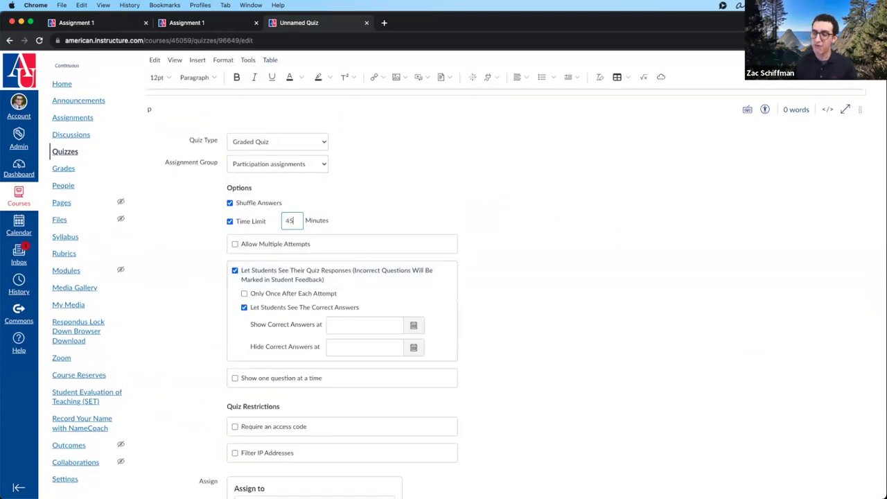
- Turn off answer shuffling and allow multiple attempts
click(406, 201)
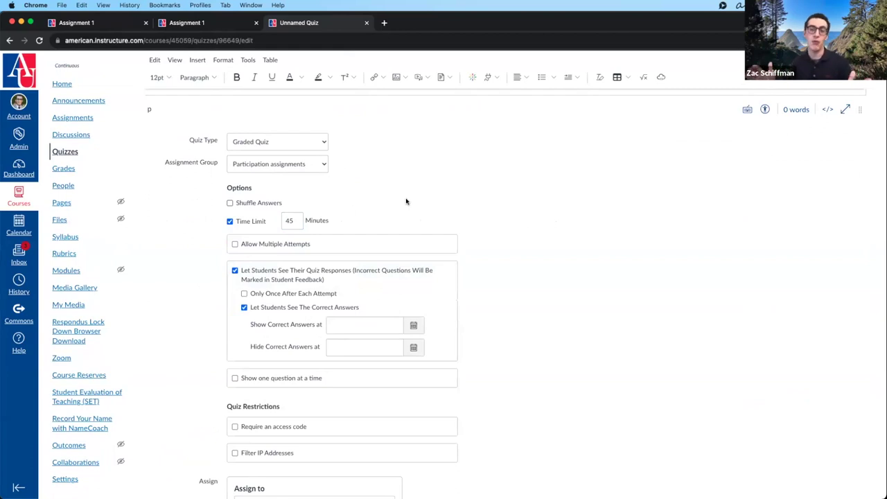
scroll(406, 201, down, 5)
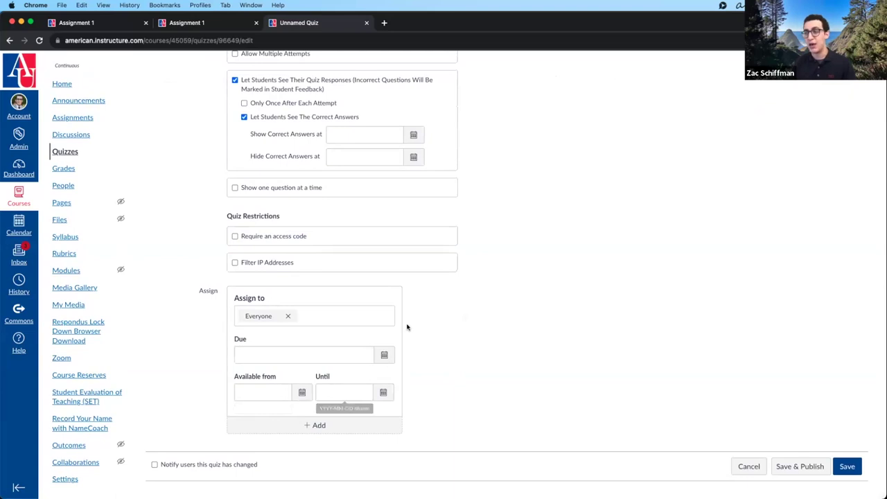
scroll(406, 327, up, 8)
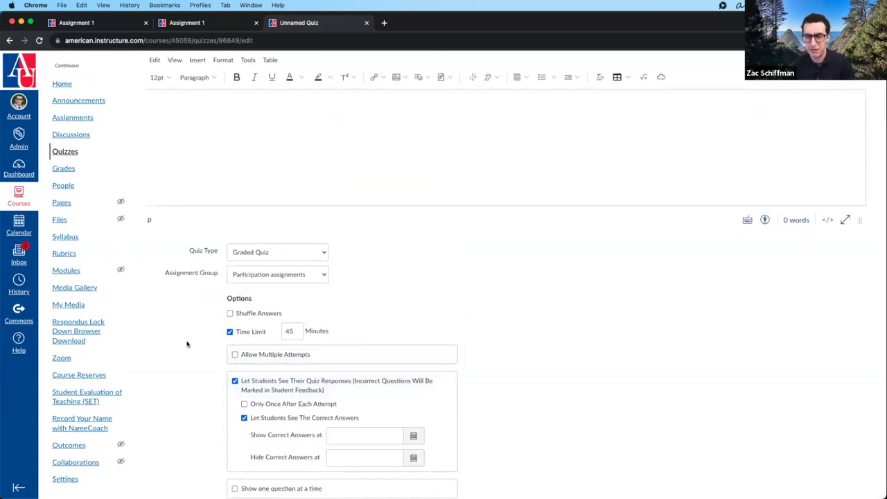
scroll(208, 318, down, 2)
click(235, 269)
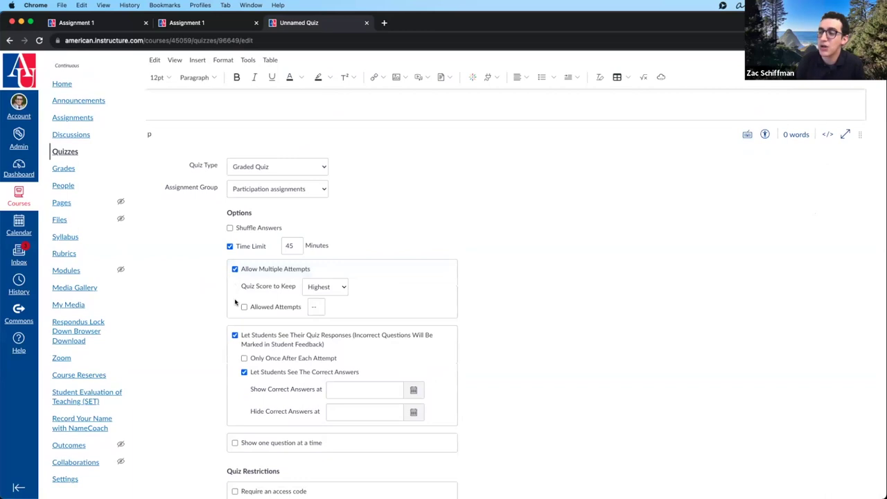
- Try keeping the average score with 2 allowed attempts, then switch multiple attempts back off
scroll(179, 298, down, 1)
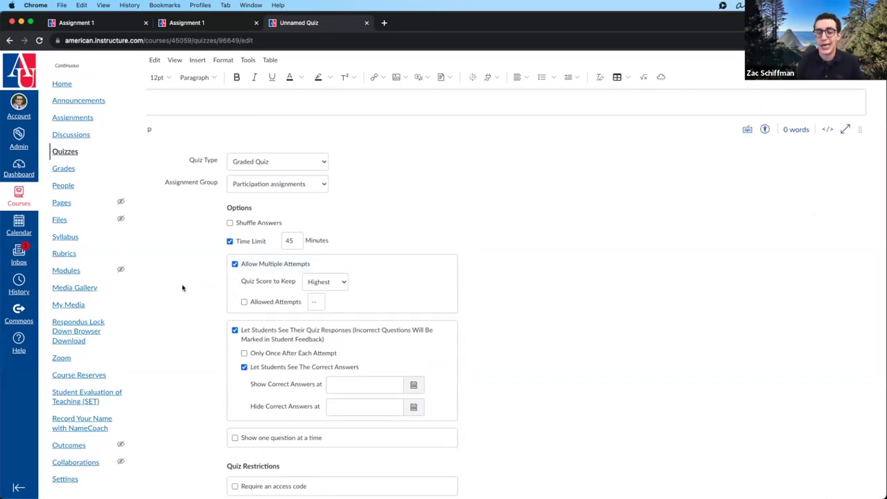
scroll(183, 287, down, 1)
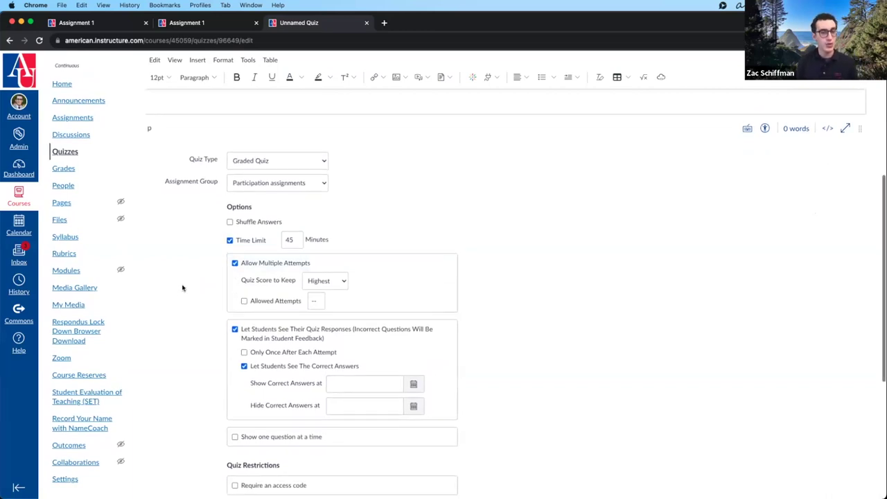
click(338, 279)
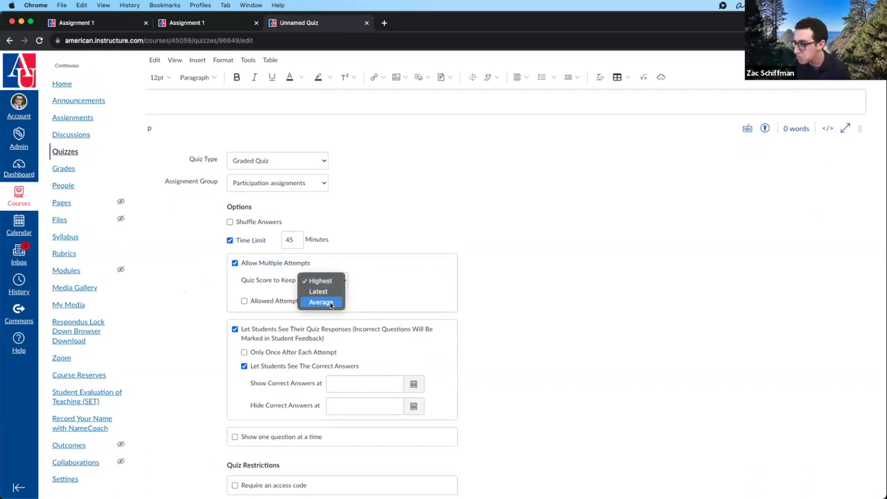
click(384, 288)
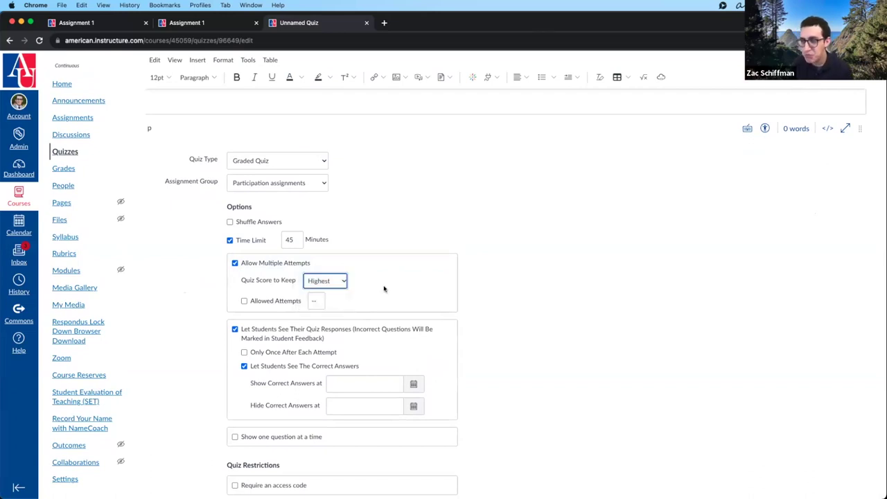
click(269, 301)
click(271, 301)
click(271, 300)
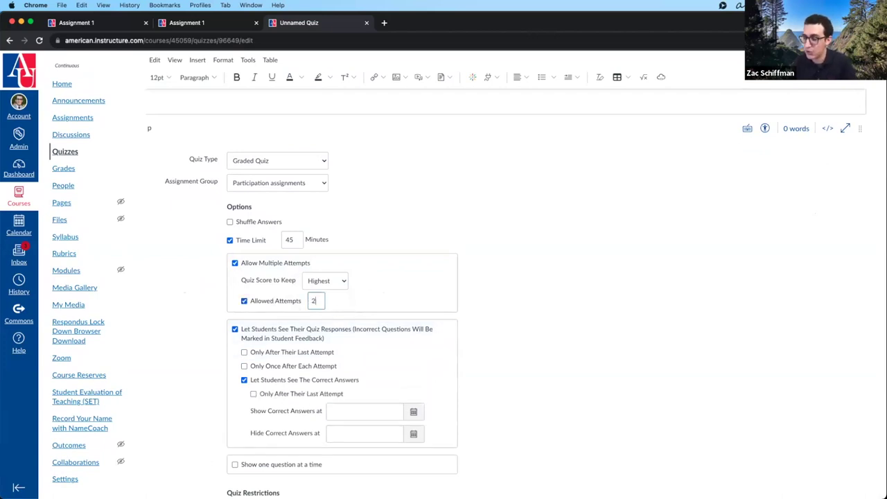
click(320, 281)
click(322, 302)
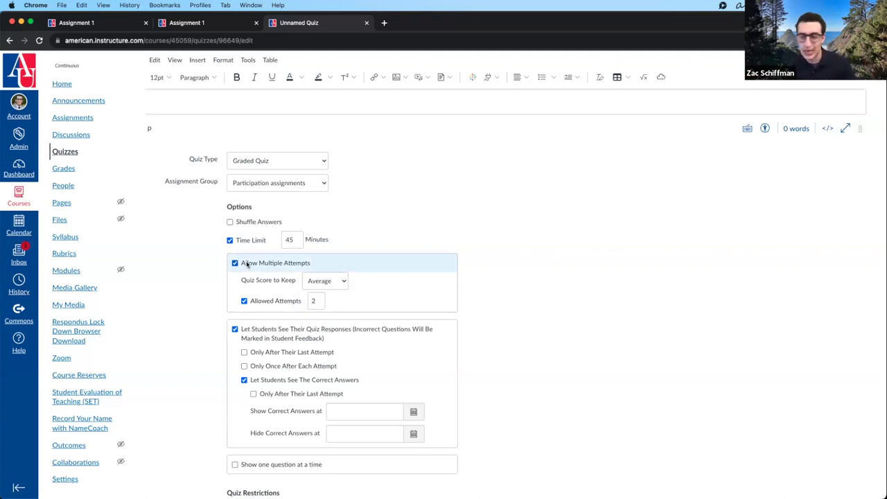
click(234, 264)
scroll(197, 278, down, 2)
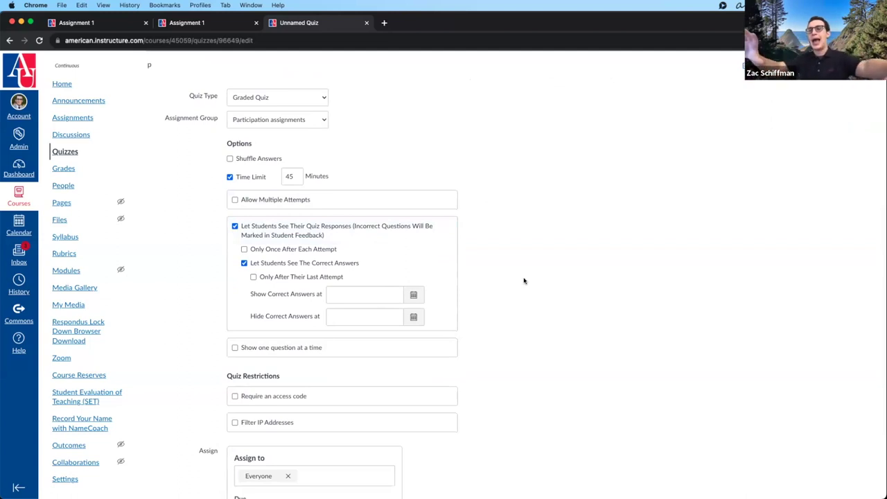
- Show students their responses and reveal correct answers only after their last attempt
click(275, 226)
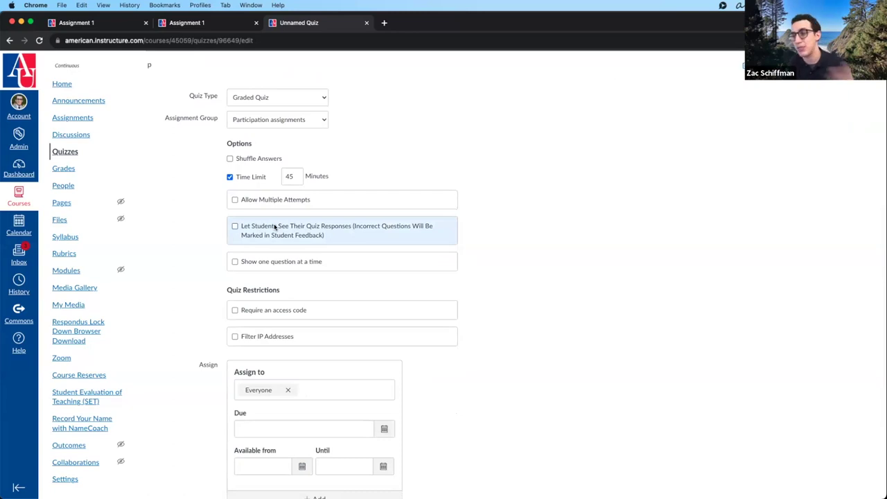
click(275, 227)
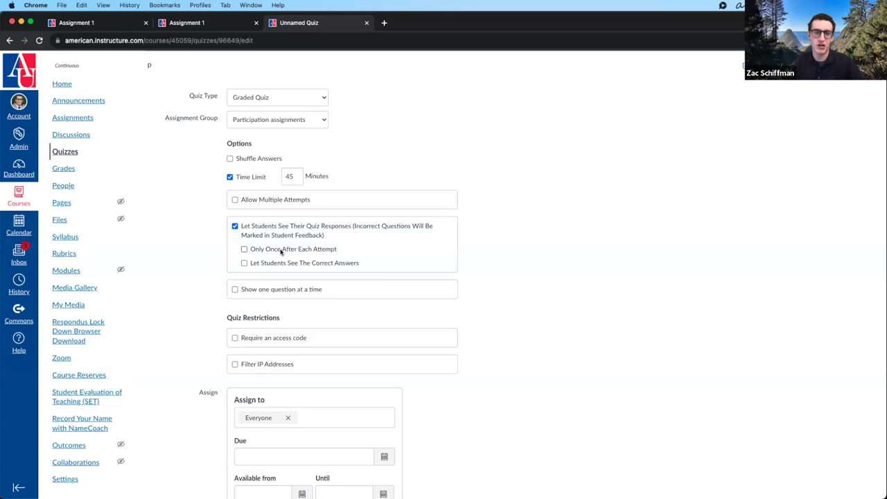
click(276, 264)
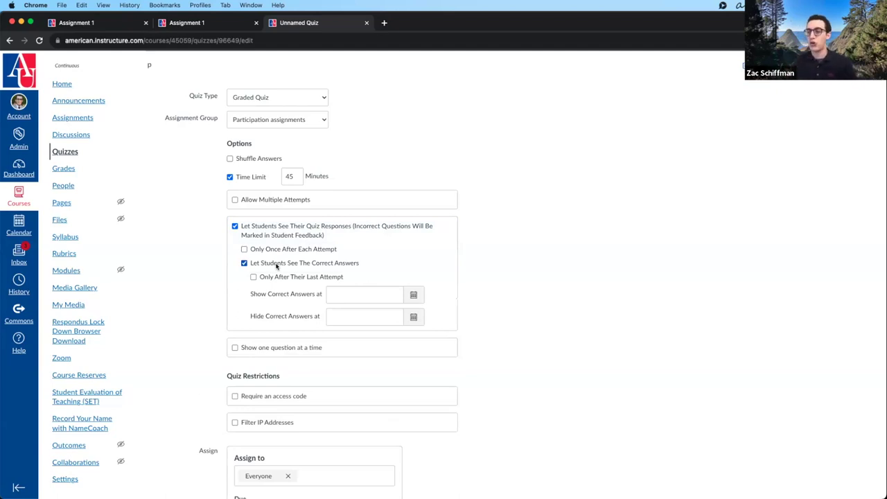
click(284, 276)
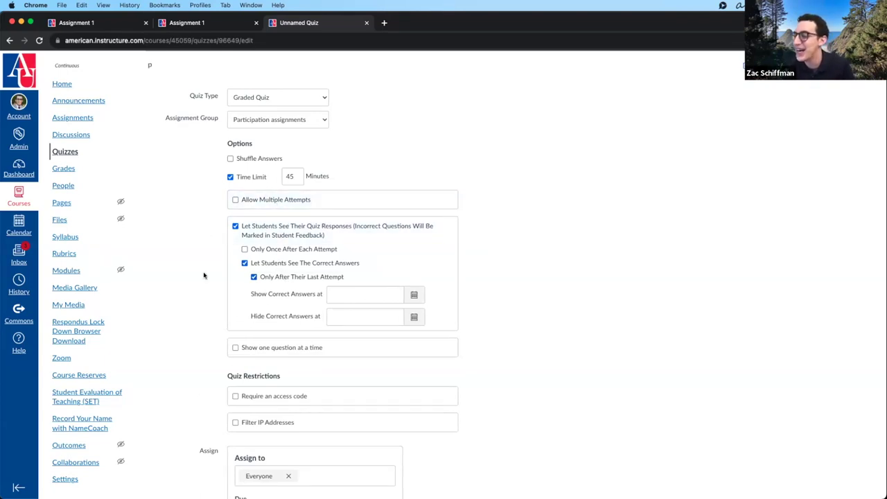
scroll(505, 294, down, 1)
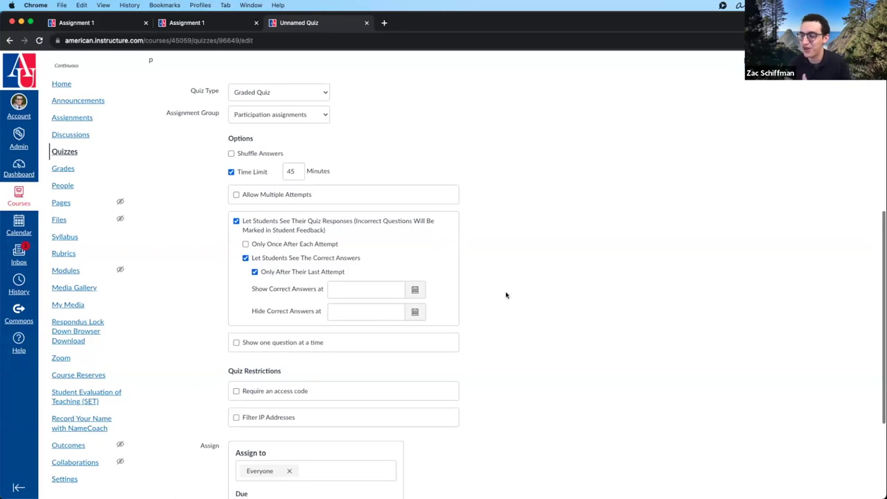
scroll(508, 298, down, 1)
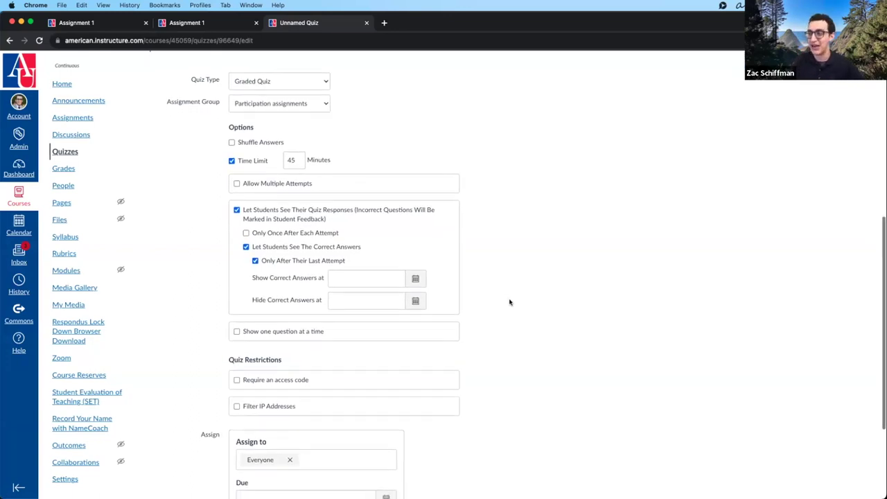
scroll(509, 303, up, 1)
scroll(495, 298, down, 1)
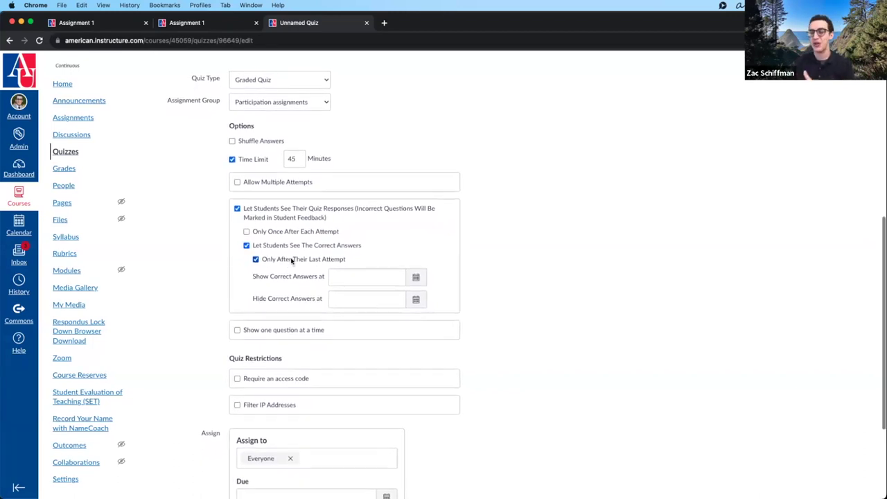
scroll(503, 281, up, 2)
scroll(439, 284, down, 2)
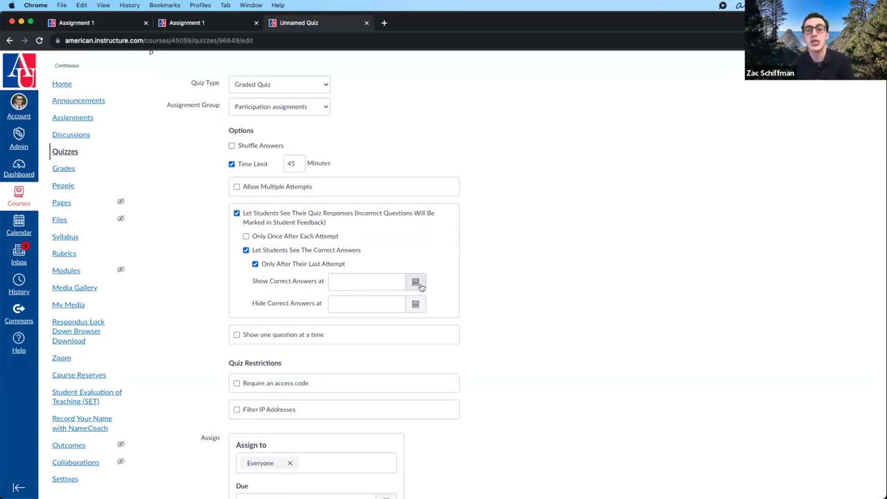
scroll(316, 402, down, 5)
- Add an extra assign-to card for one student, then remove it
click(317, 422)
scroll(317, 422, down, 3)
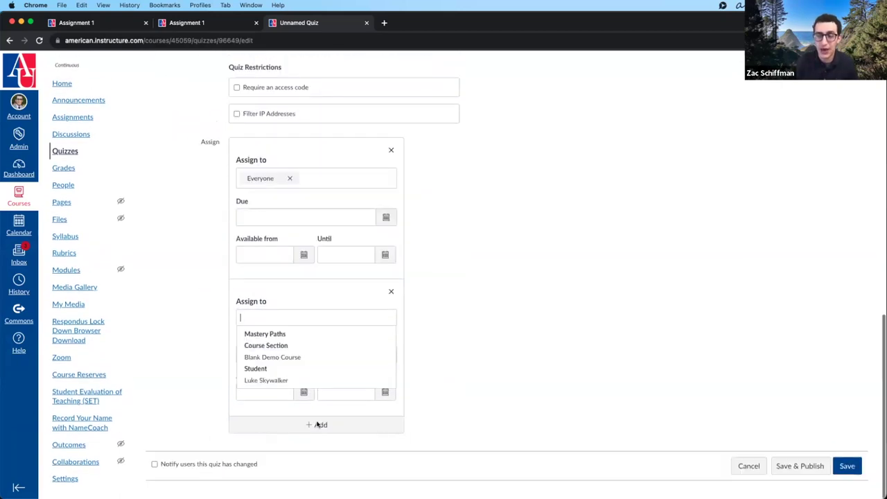
click(276, 381)
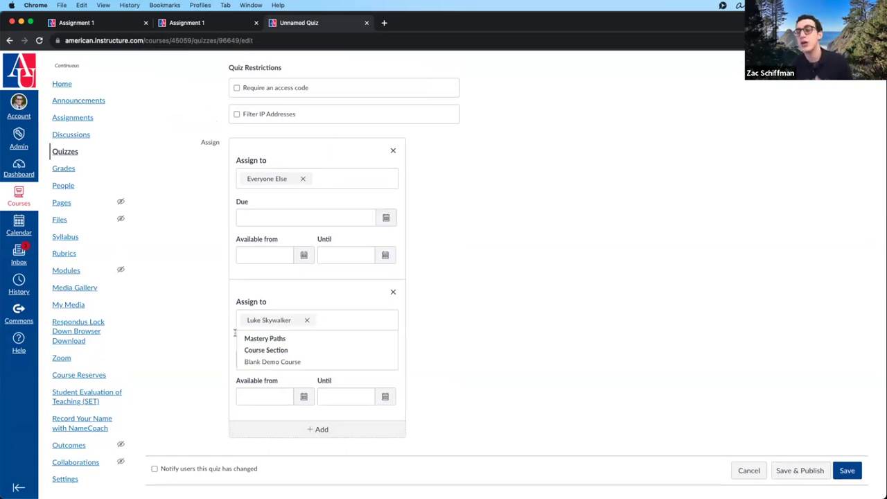
click(442, 326)
click(391, 299)
scroll(312, 347, up, 5)
- Hide students' quiz responses and show one question at a time
scroll(311, 368, down, 1)
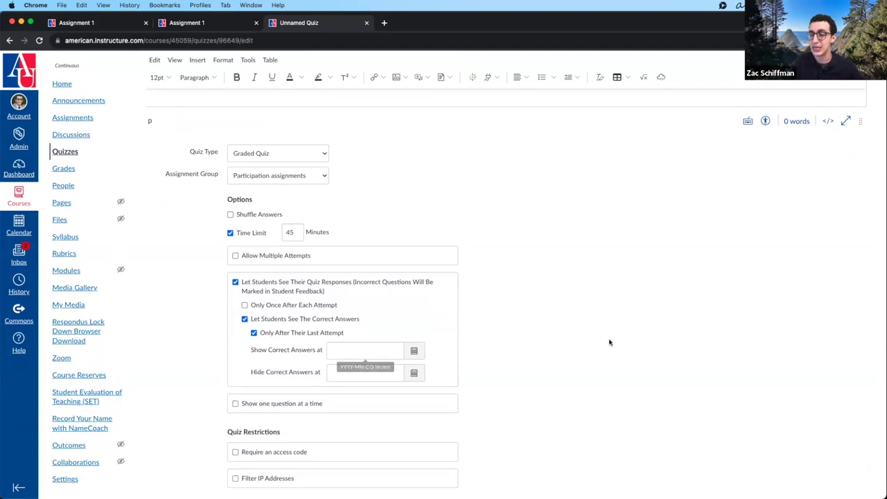
scroll(608, 340, down, 2)
click(274, 196)
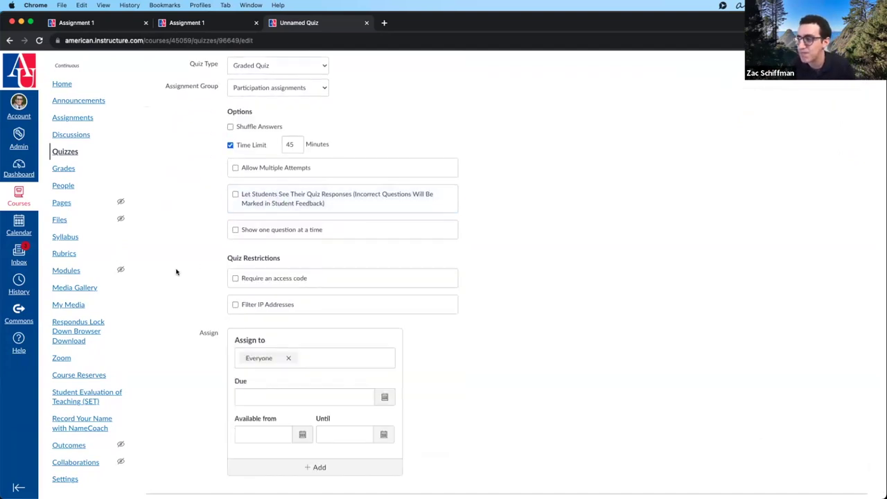
click(254, 232)
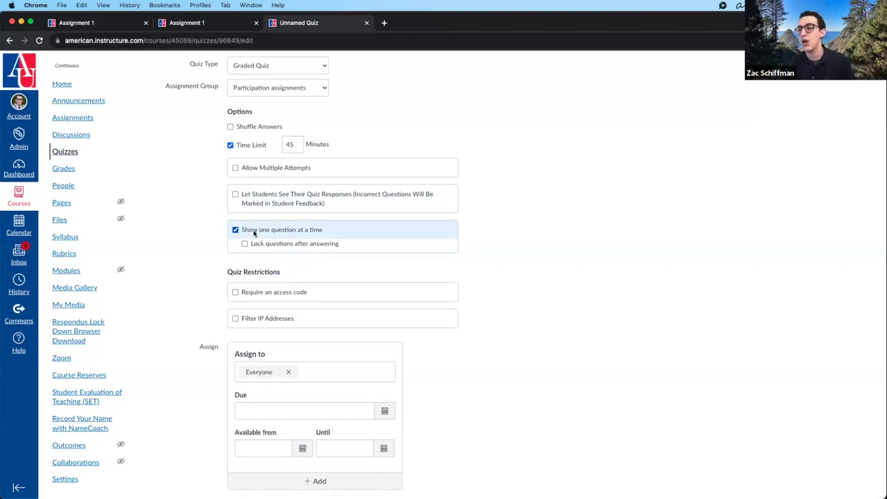
- Enable Lock questions after answering for the one-question-at-a-time quiz
click(258, 244)
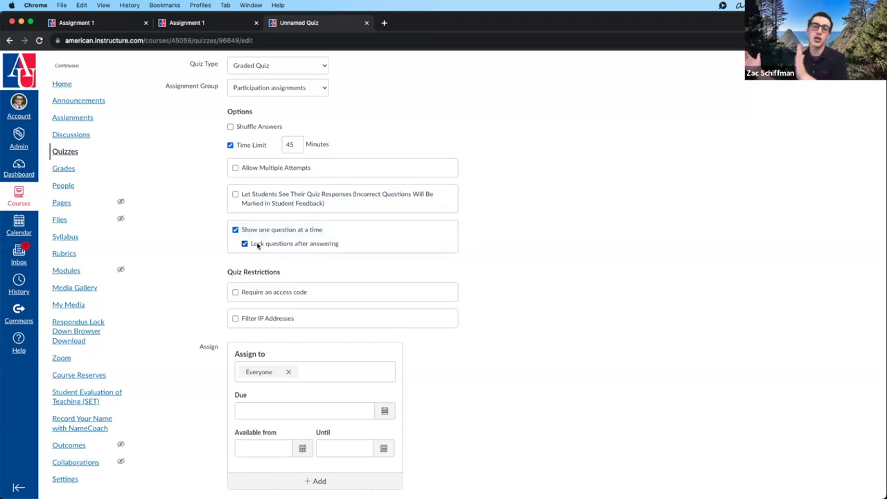
click(258, 245)
click(258, 245)
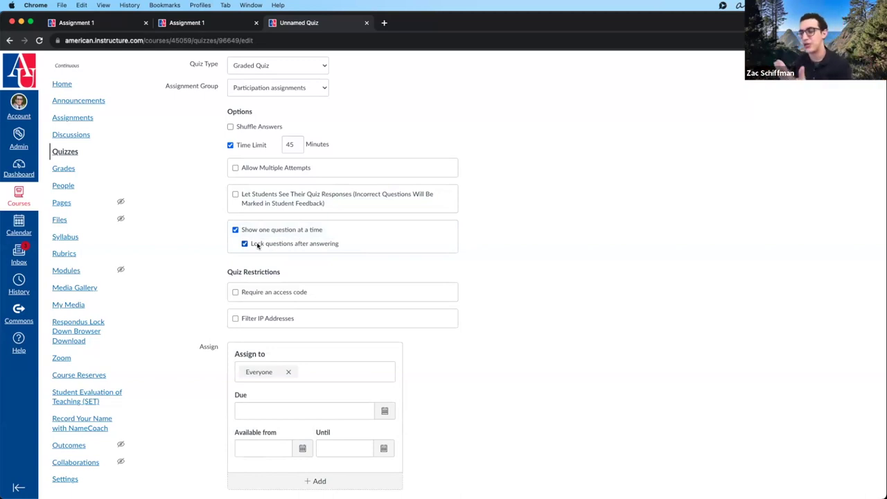
- Turn off Show one question at a time and enable Require an access code
click(257, 229)
scroll(208, 243, down, 3)
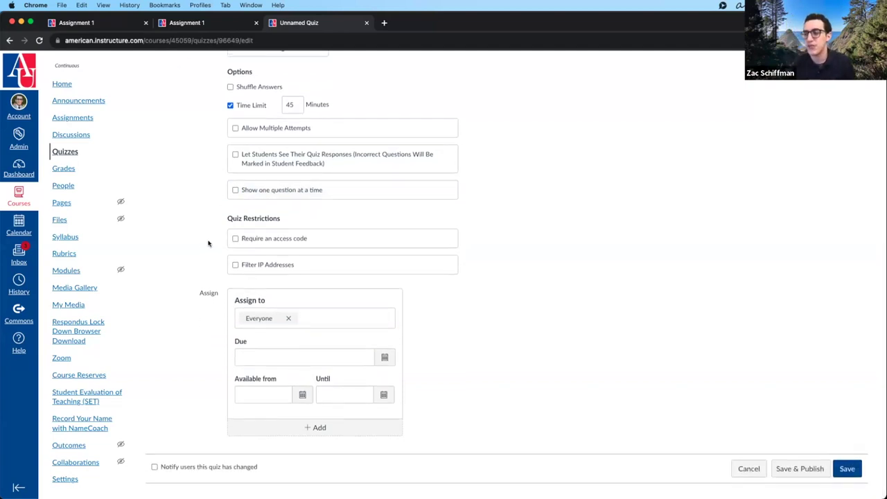
click(253, 240)
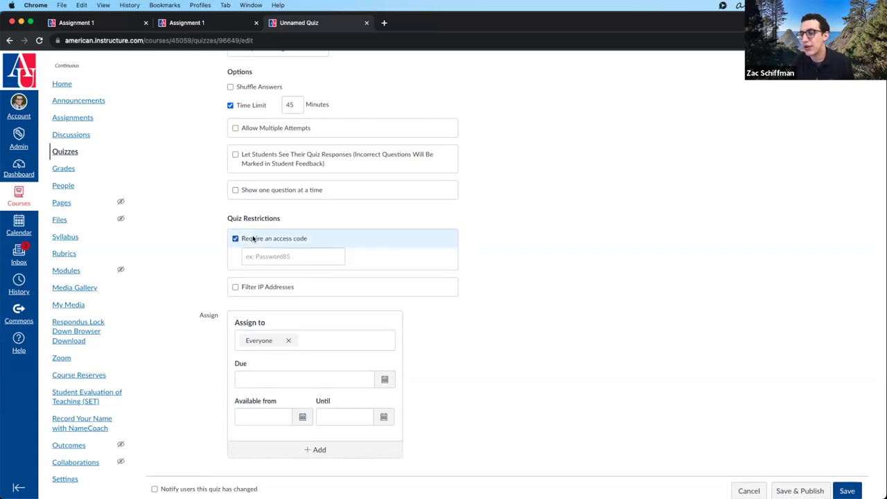
click(262, 256)
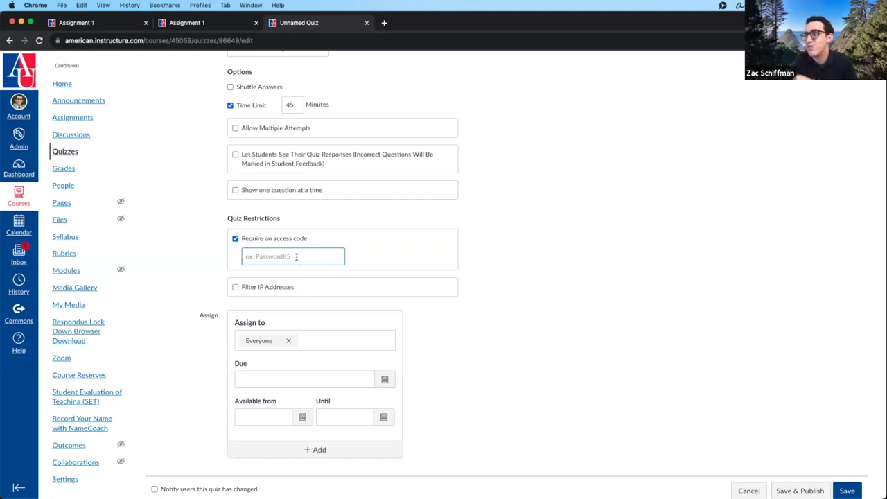
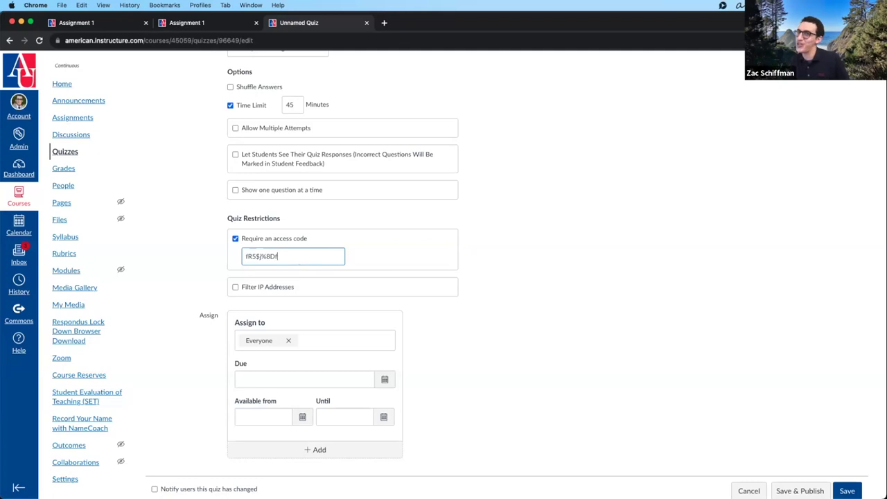
- Enter an access code, delete it, and switch the access code requirement back off
key(super+a)
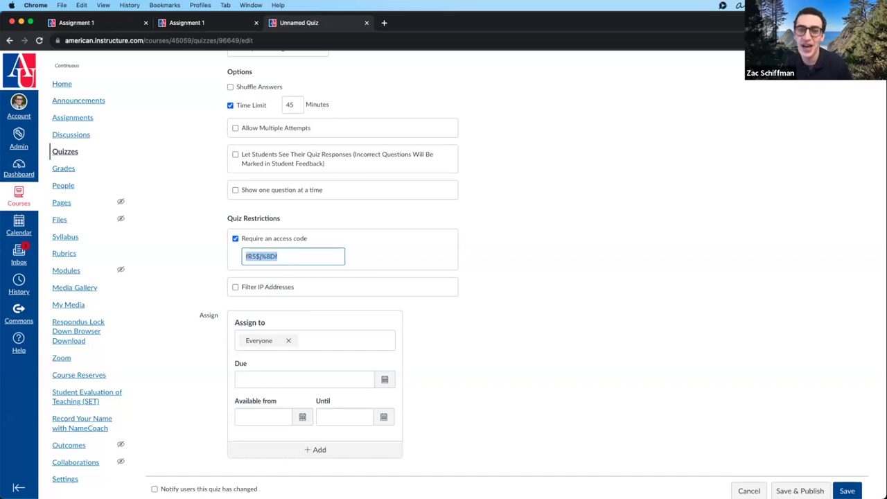
key(BackSpace)
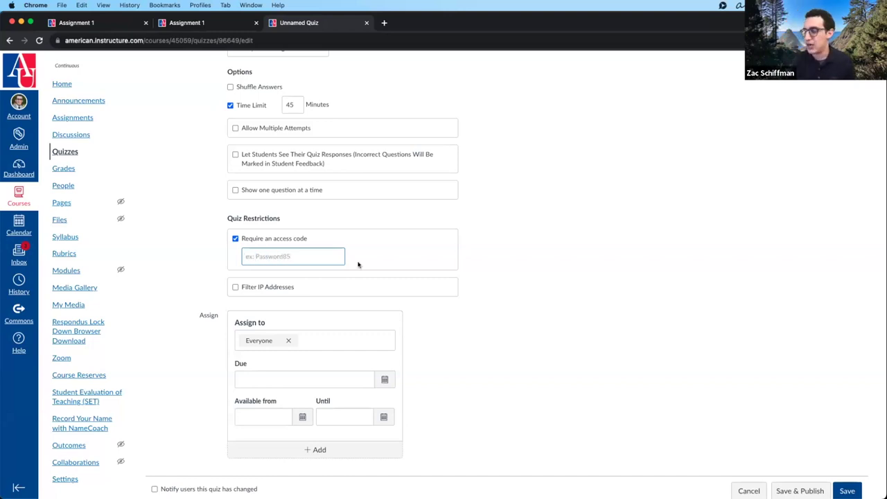
click(623, 274)
click(285, 254)
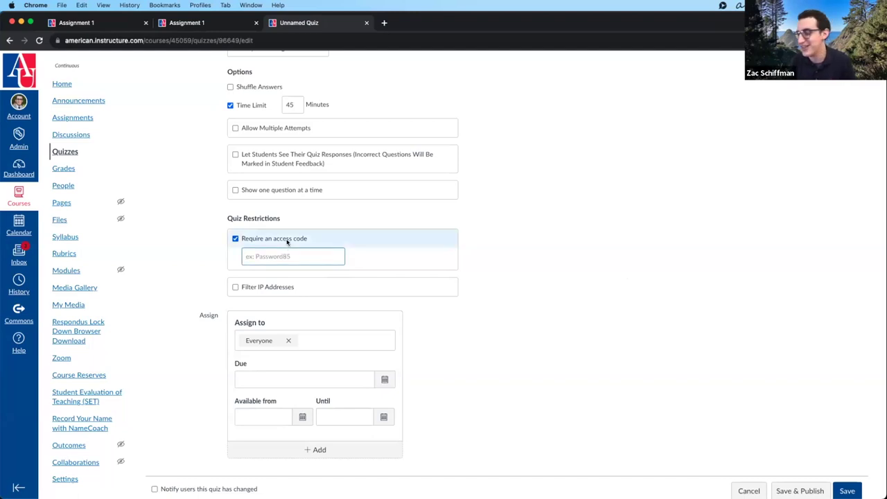
click(286, 241)
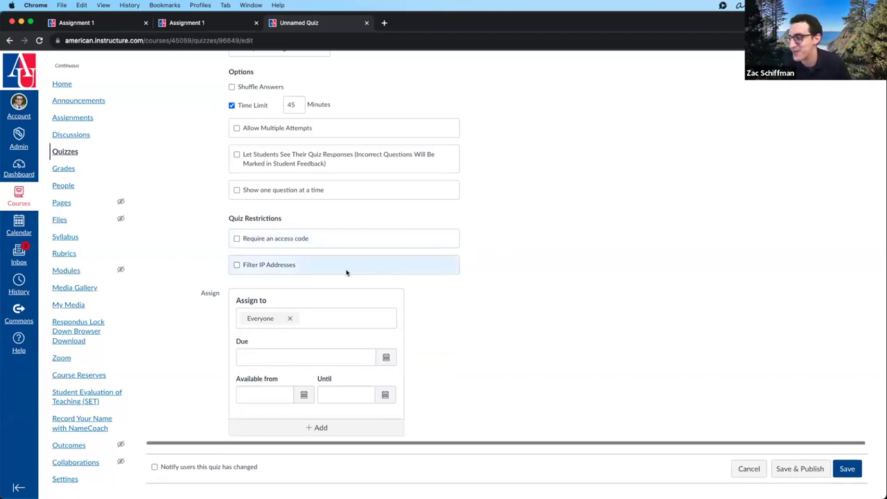
click(280, 265)
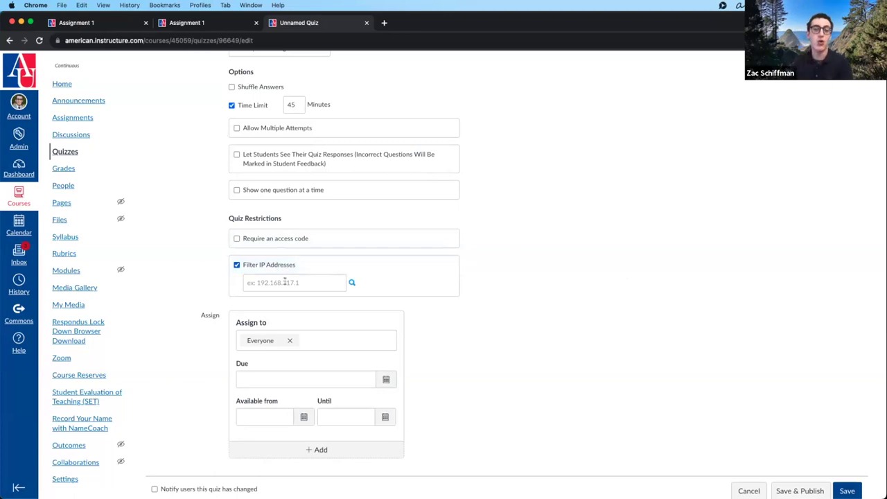
click(271, 267)
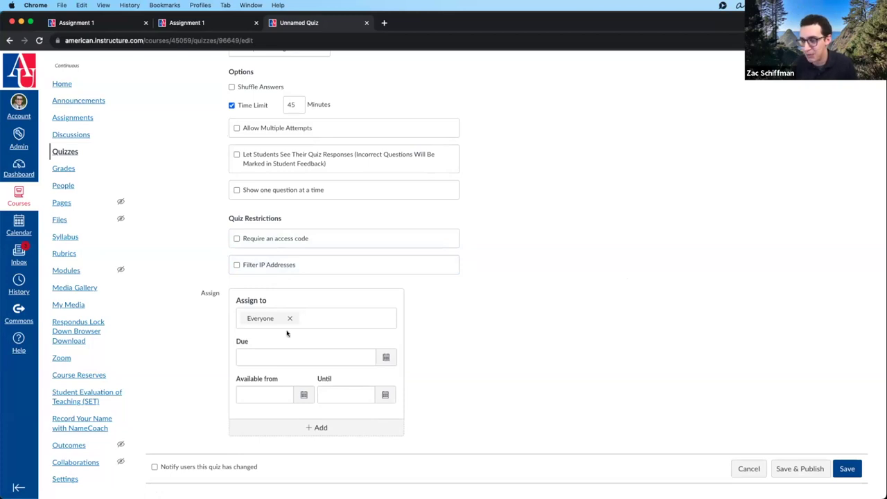
- Remove the extra Assign entries so only the Everyone assignment remains
click(320, 428)
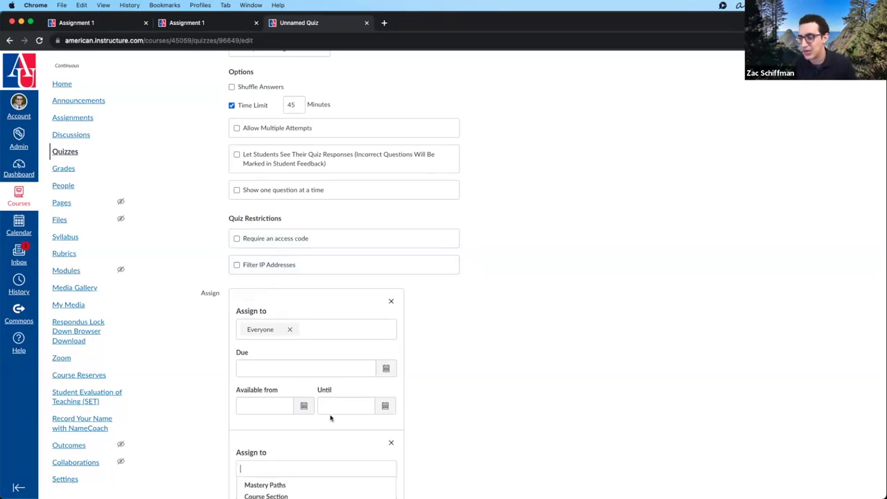
scroll(411, 426, down, 2)
click(339, 424)
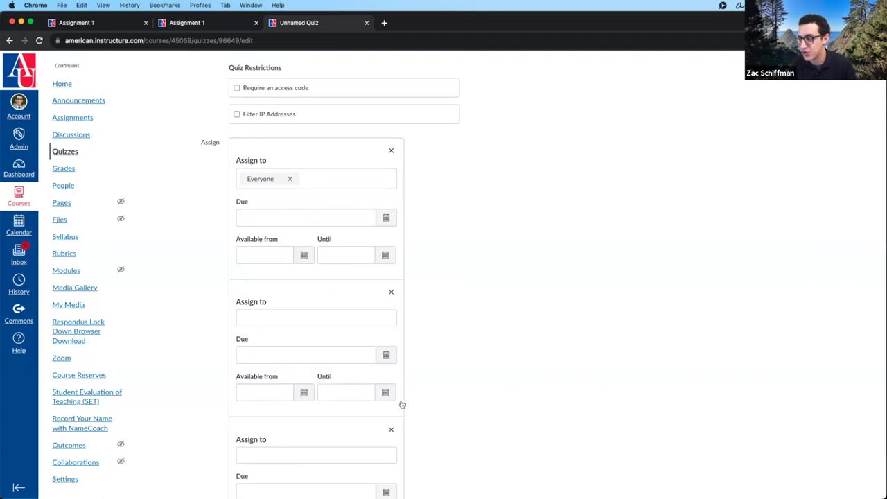
click(390, 429)
click(390, 292)
click(538, 275)
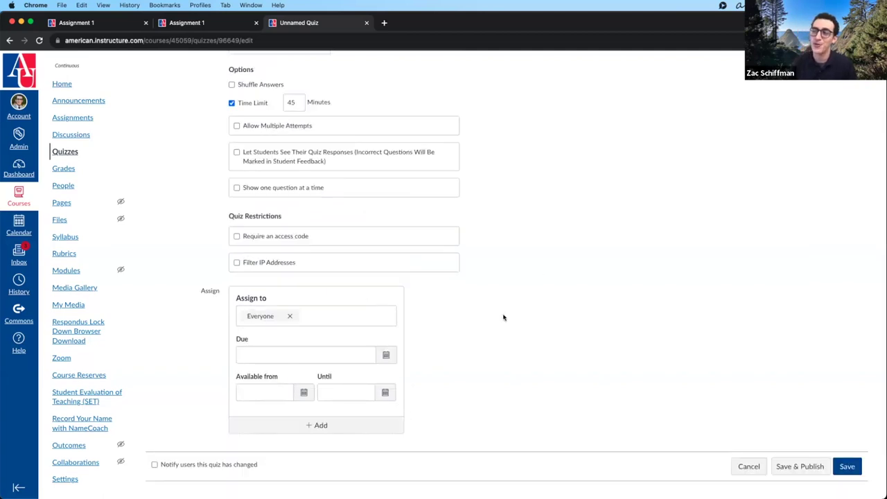
- Switch to the quiz's Questions tab
scroll(505, 321, up, 10)
scroll(513, 325, down, 10)
scroll(721, 444, up, 6)
click(201, 145)
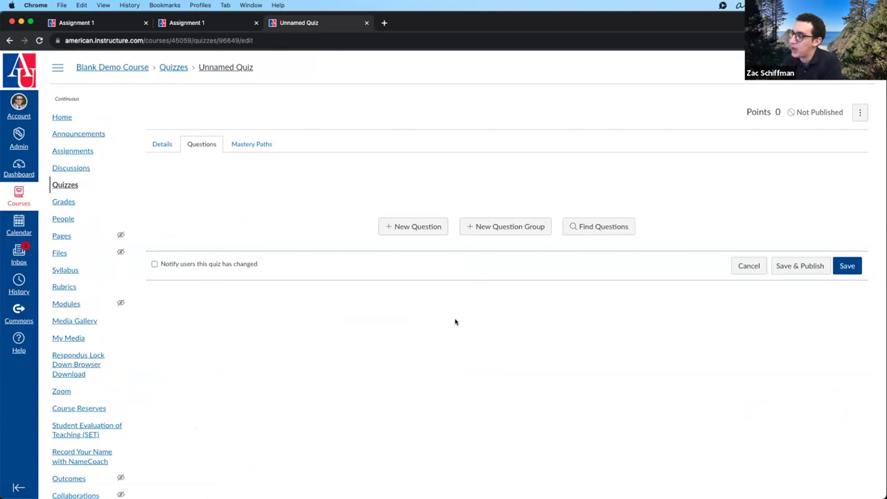
- Start a multiple-choice question reading 'Who was the first president of the USA?'
click(417, 232)
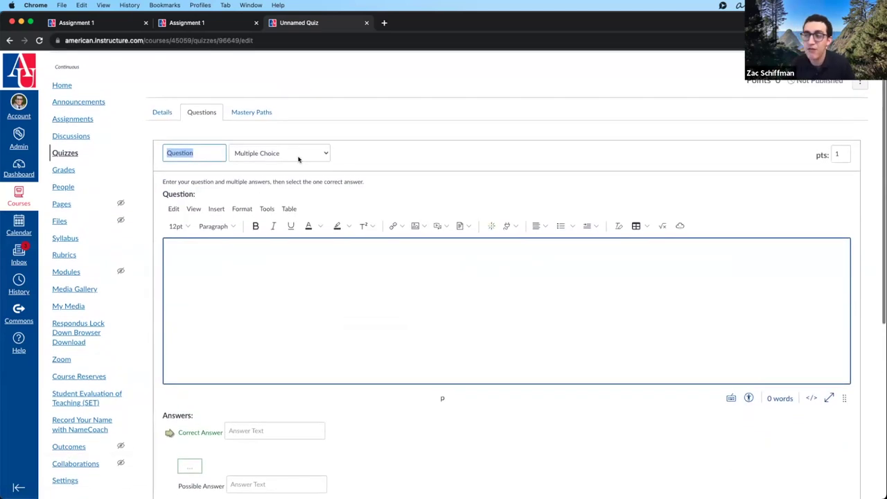
click(298, 159)
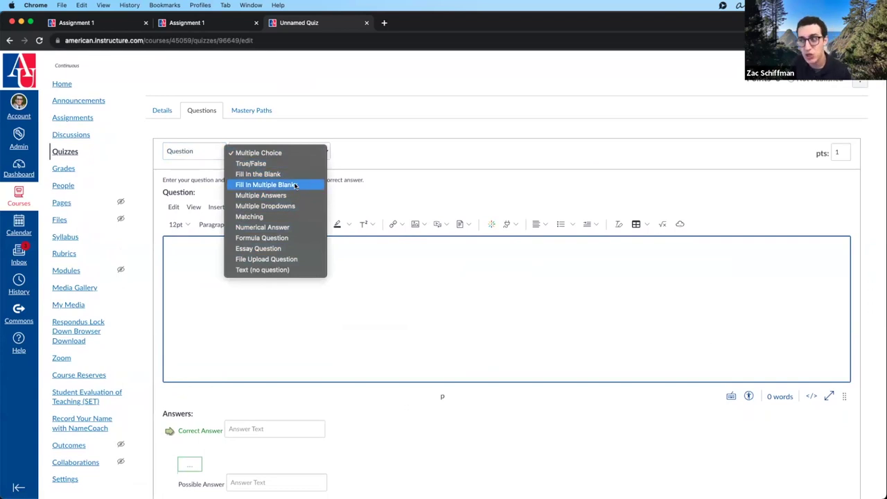
click(386, 260)
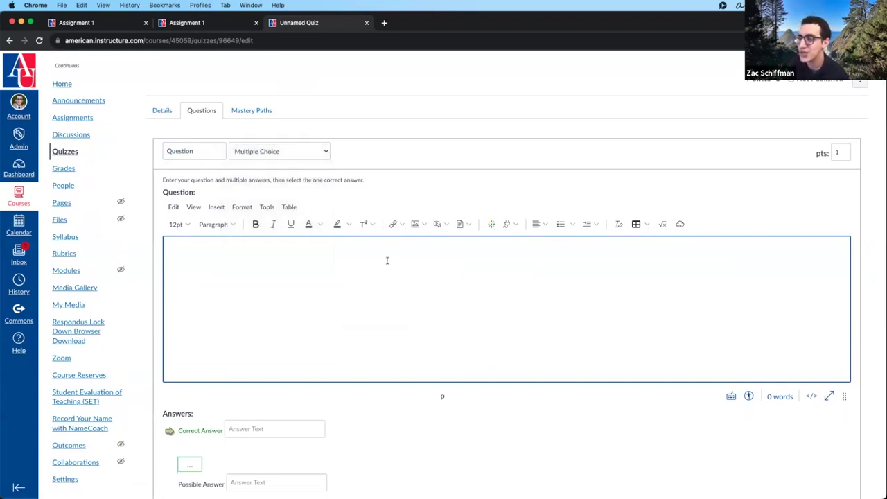
text(Who was th)
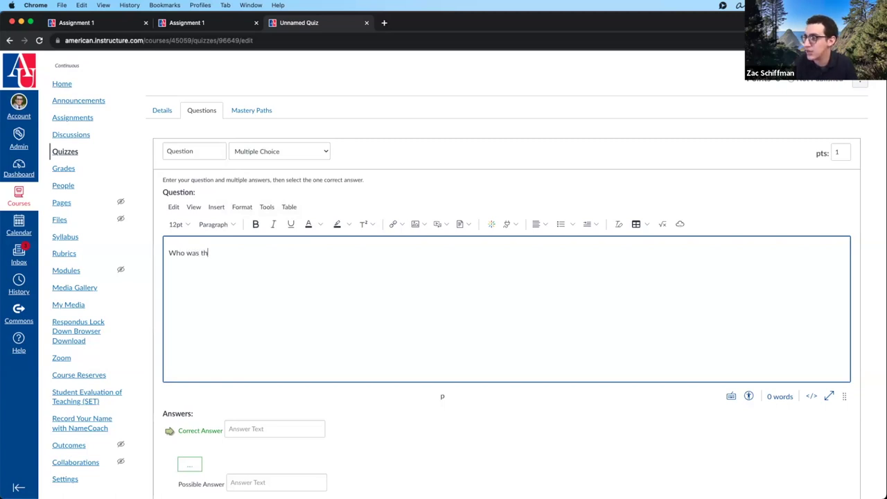
text(e first president o)
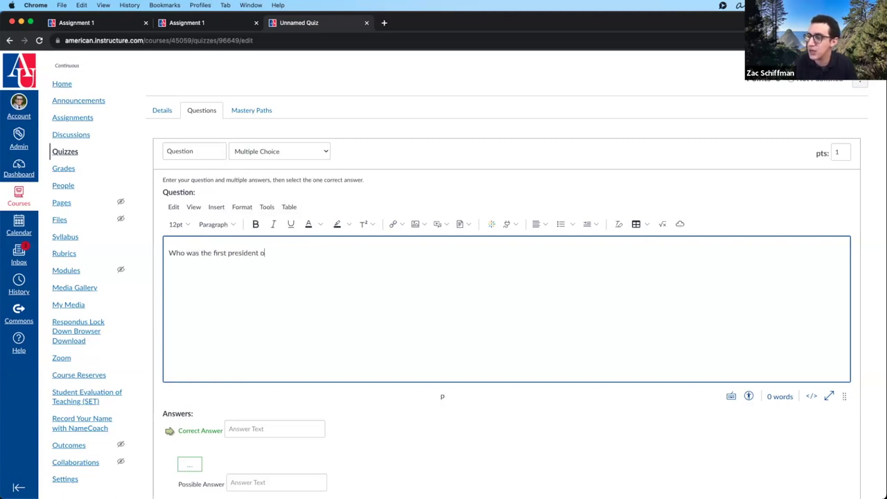
text(f the uin)
key(BackSpace)
key(BackSpace)
text(nited)
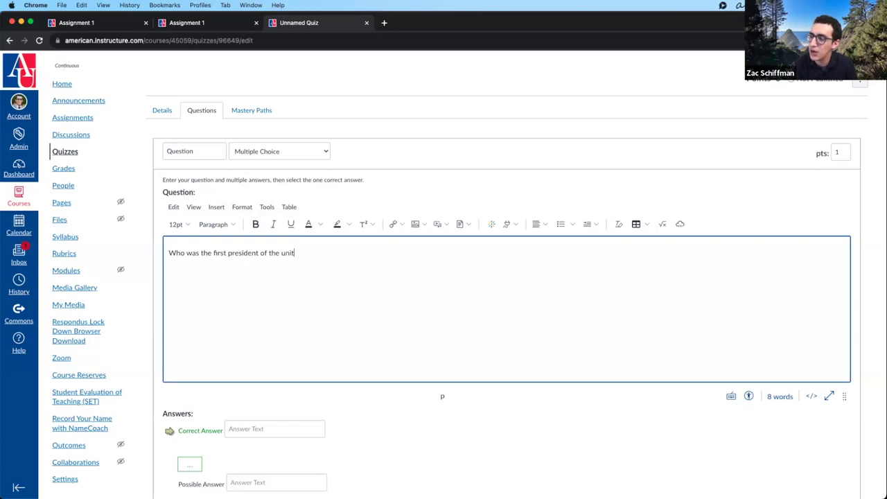
key(alt+shift+Left)
text(USA?)
- Enter Washington as correct answer, with Jefferson, Adams and Bruno Mars as alternatives
scroll(343, 296, down, 3)
click(268, 355)
text(Washington)
click(262, 408)
text(Jefferson)
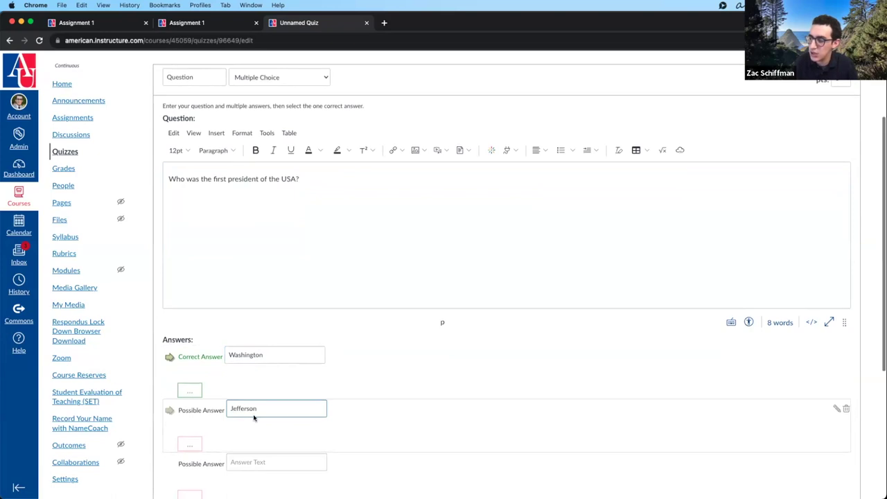
scroll(253, 417, down, 3)
click(270, 338)
text(Adams)
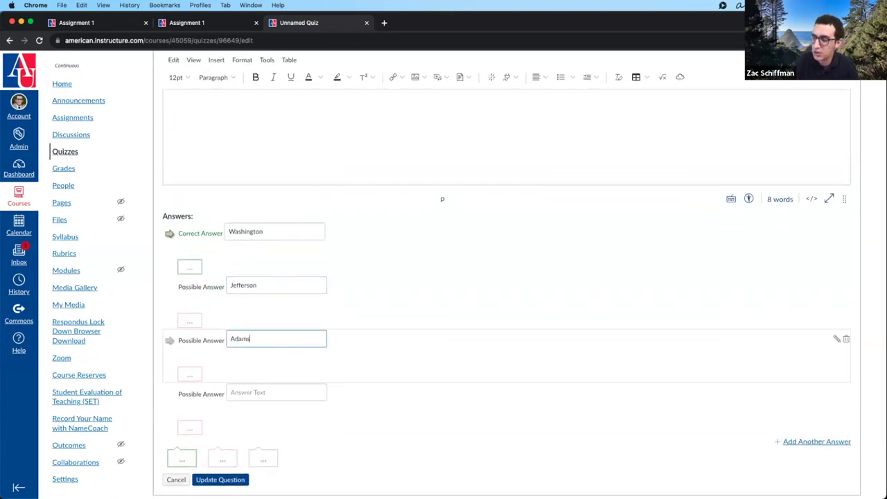
click(258, 392)
text(Bruno Mars)
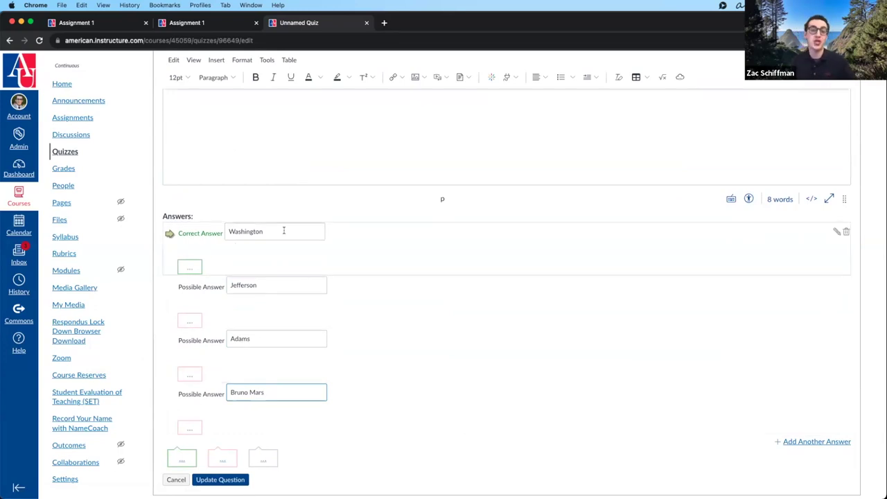
- Try Jefferson, Adams and Bruno Mars as correct, then settle back on Washington
click(172, 286)
click(169, 341)
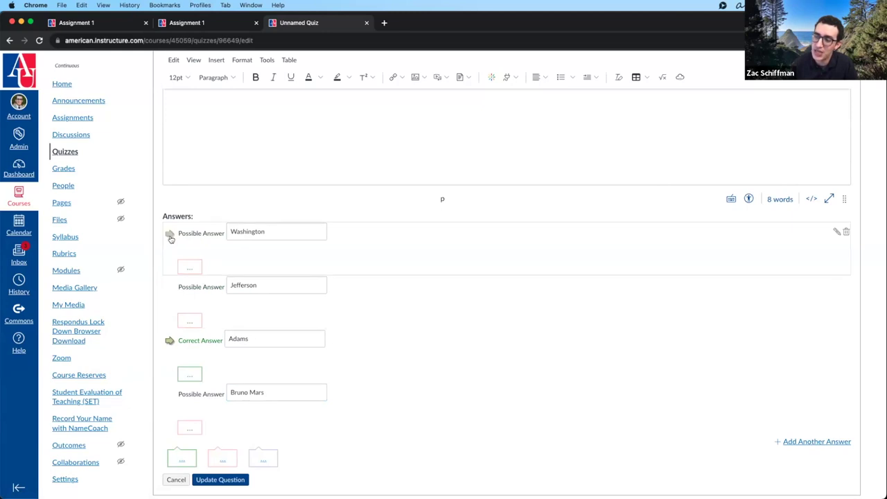
click(169, 394)
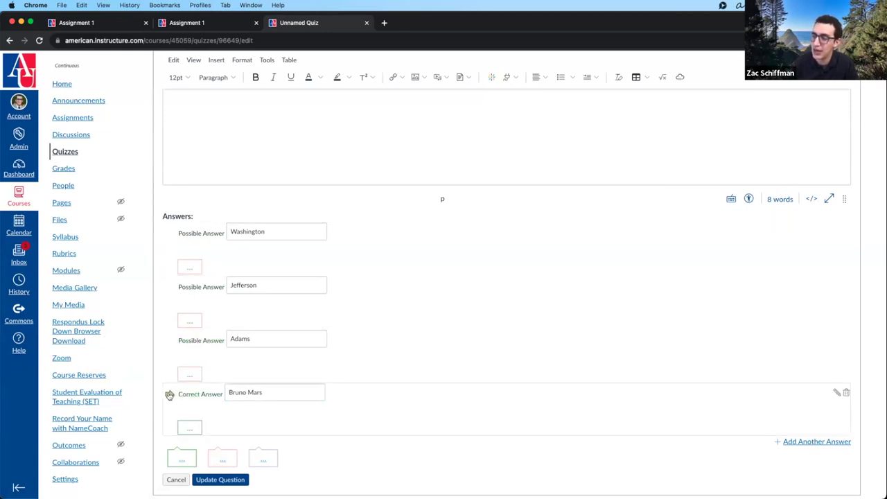
click(169, 236)
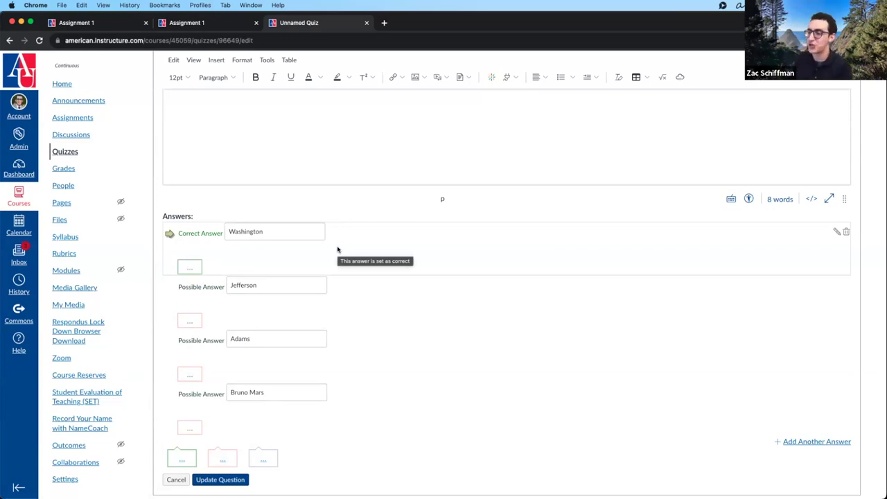
scroll(273, 340, up, 3)
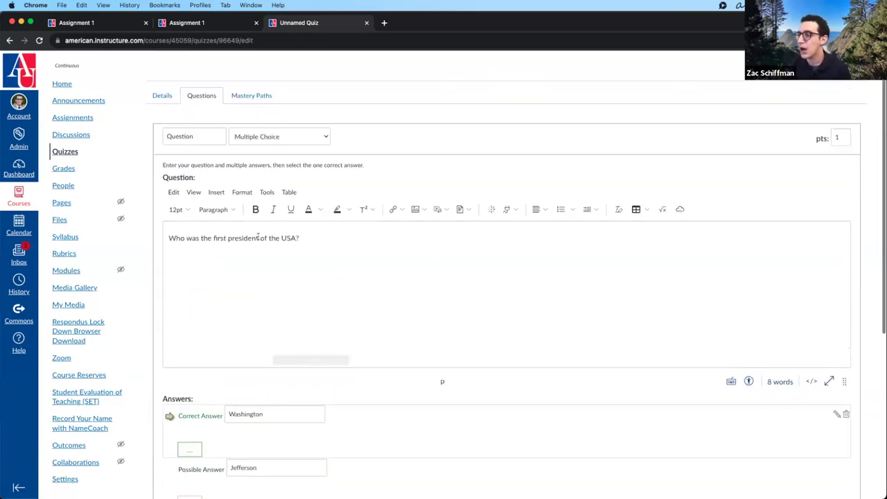
scroll(257, 240, down, 2)
scroll(257, 239, down, 1)
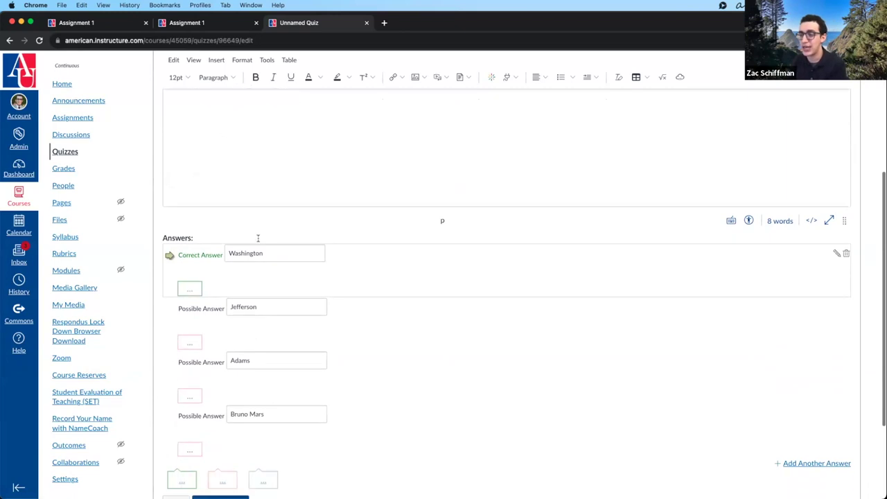
scroll(198, 448, down, 2)
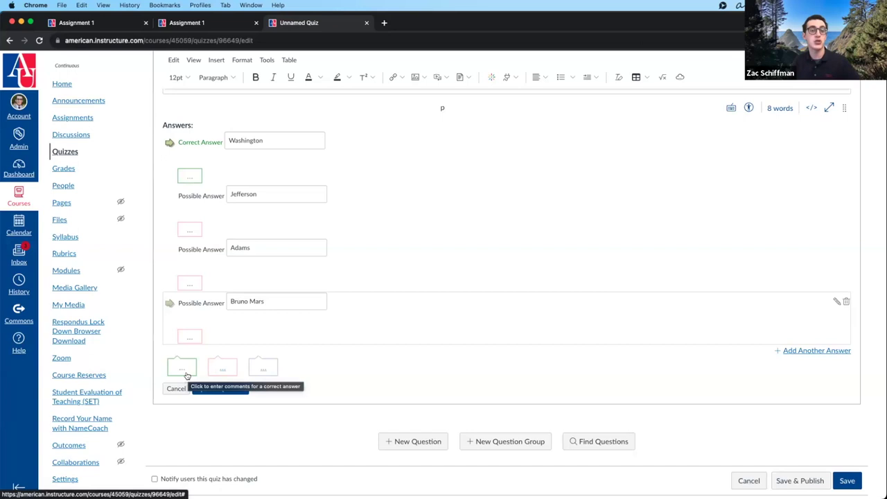
- Open and close the correct-answer and wrong-answer comment editors, leaving them empty
scroll(185, 370, down, 2)
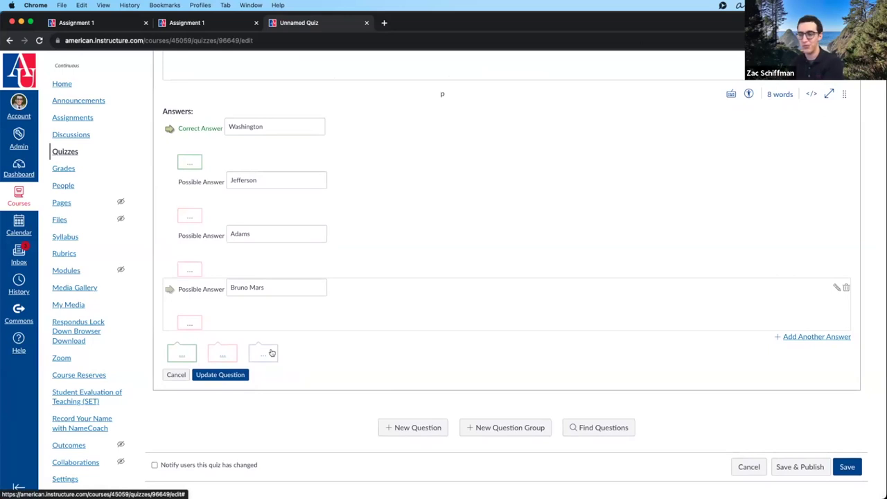
click(181, 353)
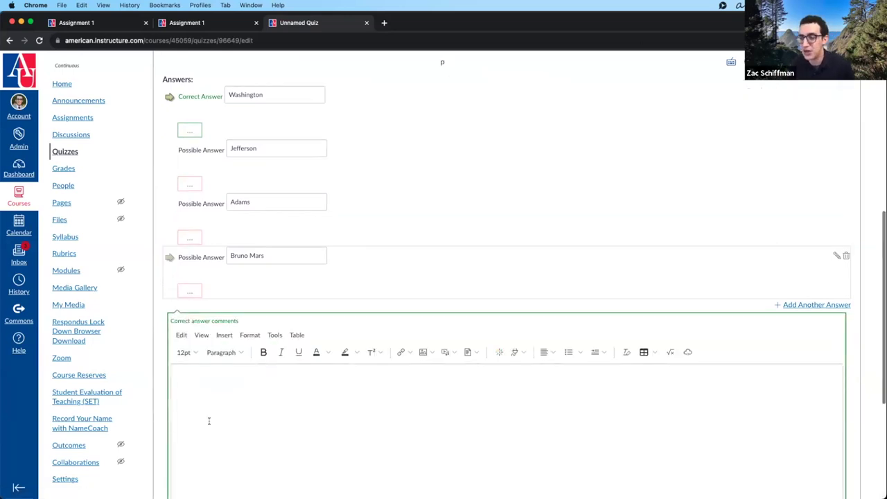
scroll(245, 317, down, 4)
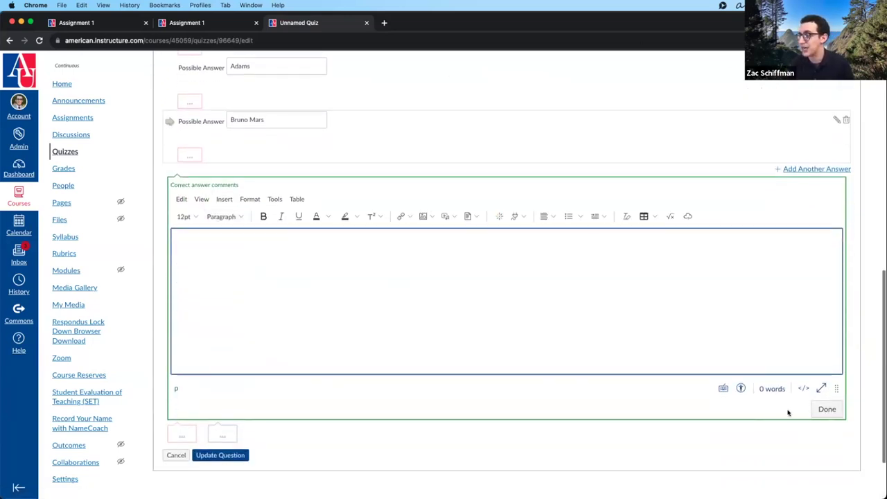
click(824, 408)
click(223, 353)
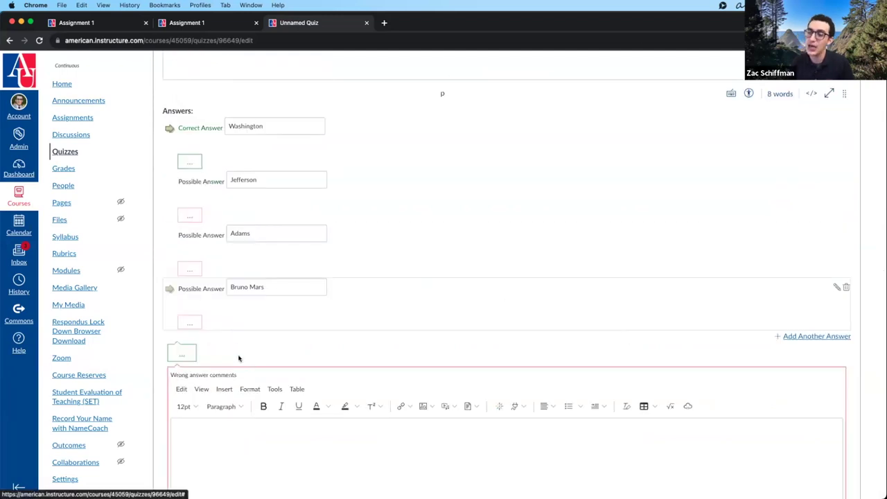
scroll(246, 403, down, 4)
click(828, 451)
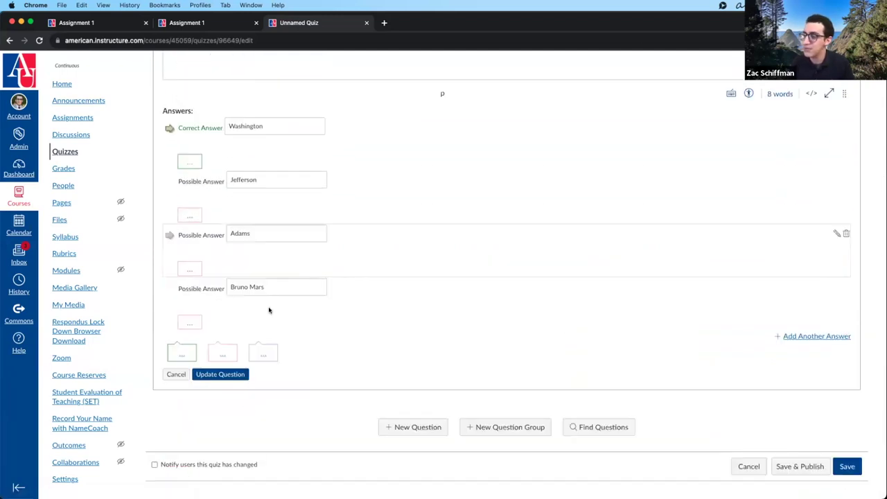
- Open and close the general comment editor, then save the question with Update Question
click(263, 352)
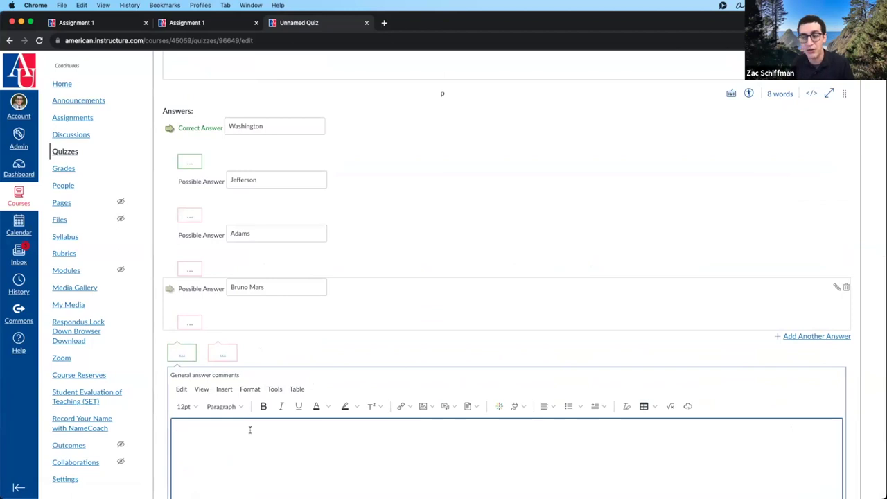
scroll(330, 398, down, 3)
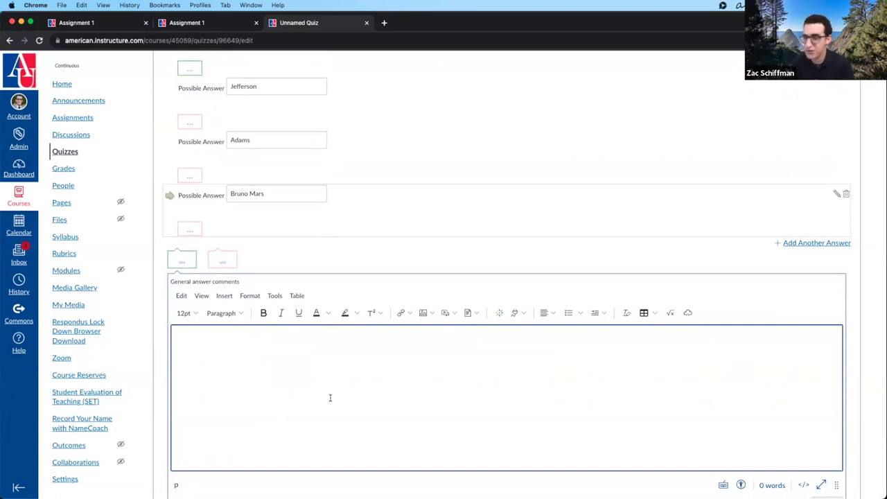
scroll(335, 396, down, 3)
click(829, 389)
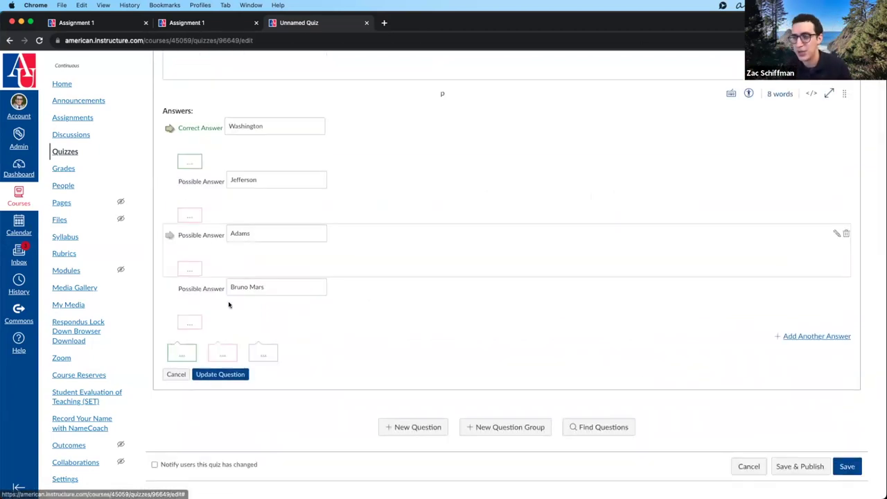
click(202, 376)
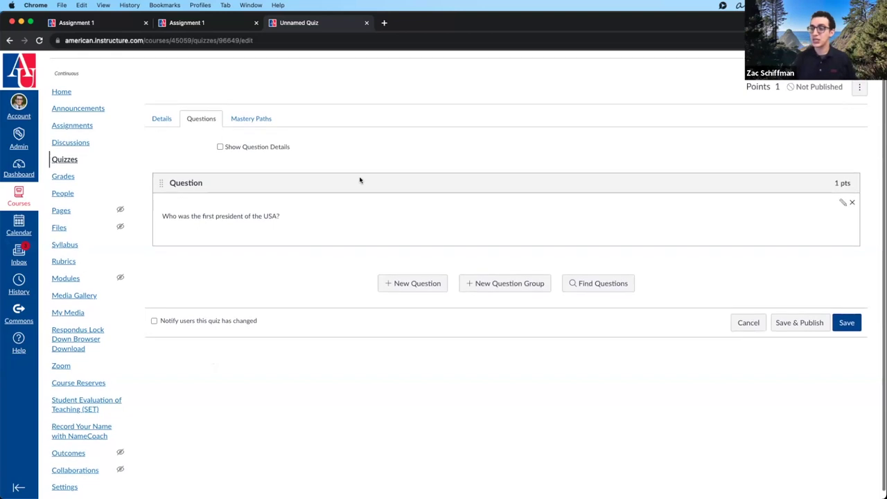
- Reopen the first-president question, save it unchanged, and start a new question
scroll(359, 179, down, 1)
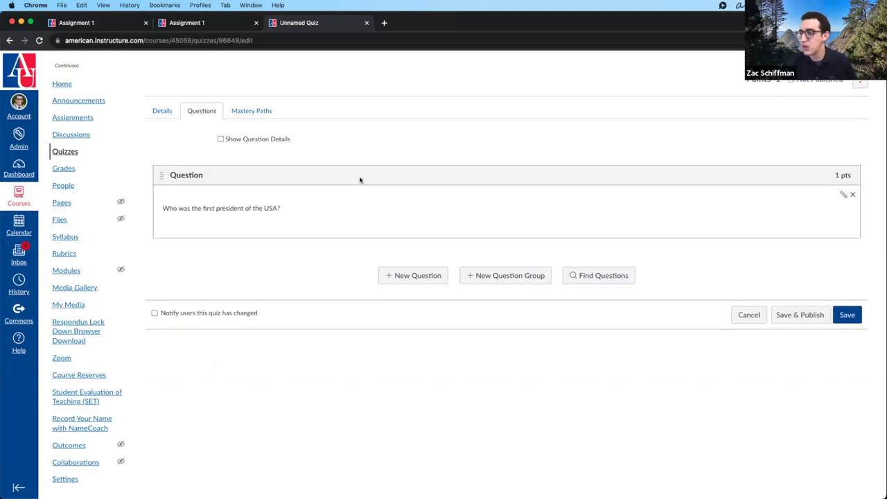
click(842, 194)
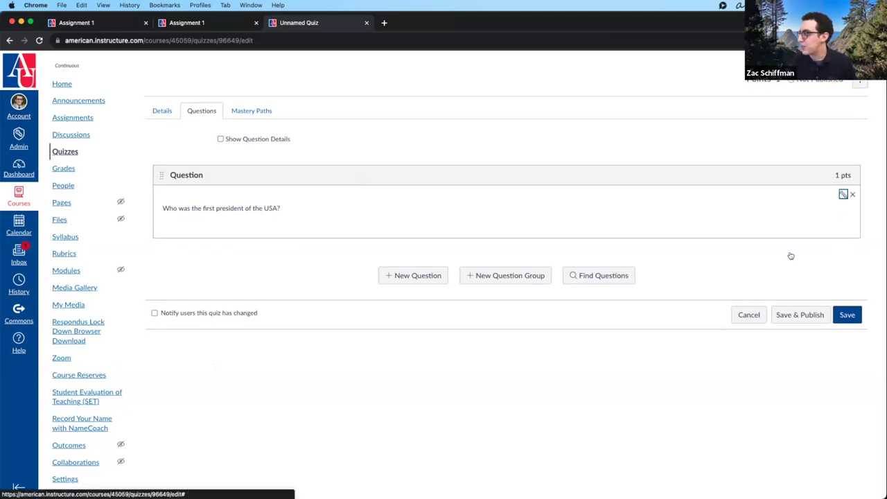
scroll(699, 324, down, 5)
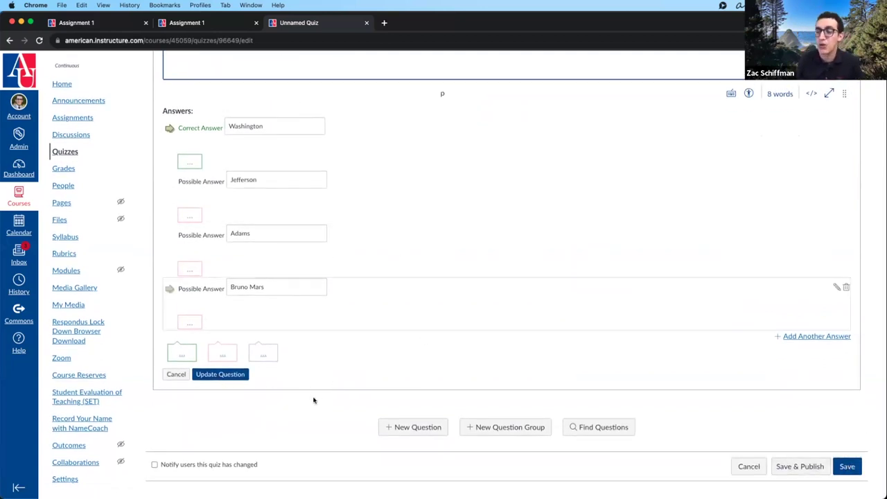
click(228, 374)
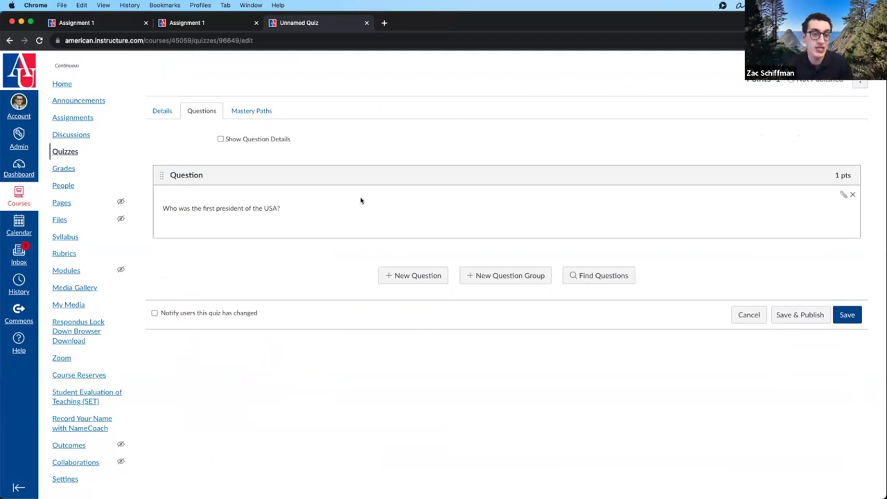
click(418, 277)
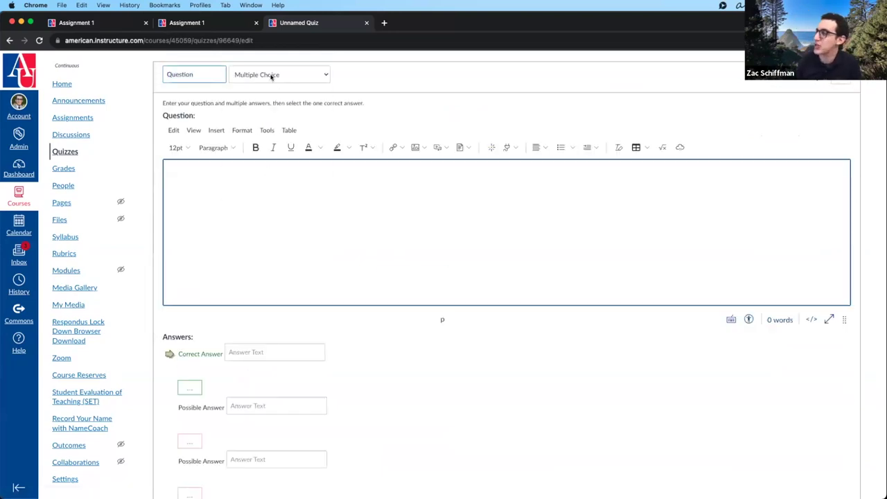
- Make the new question True/False with False marked as the correct answer
click(272, 75)
click(251, 85)
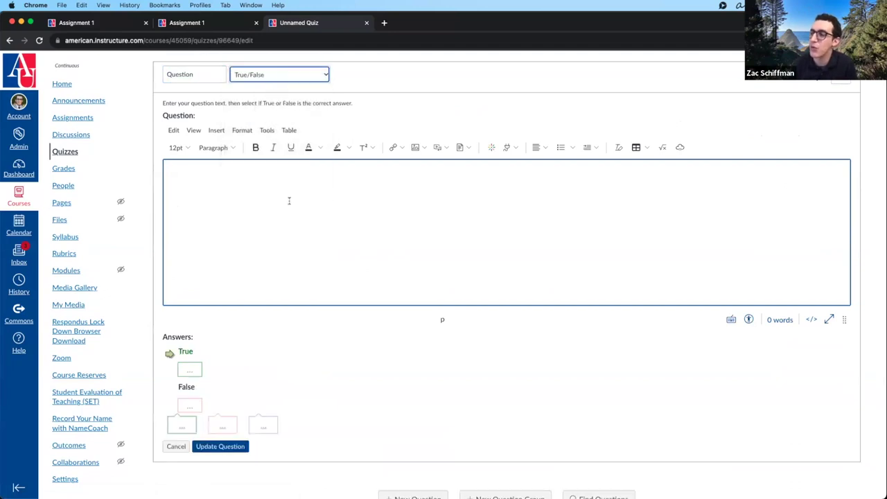
scroll(214, 336, down, 2)
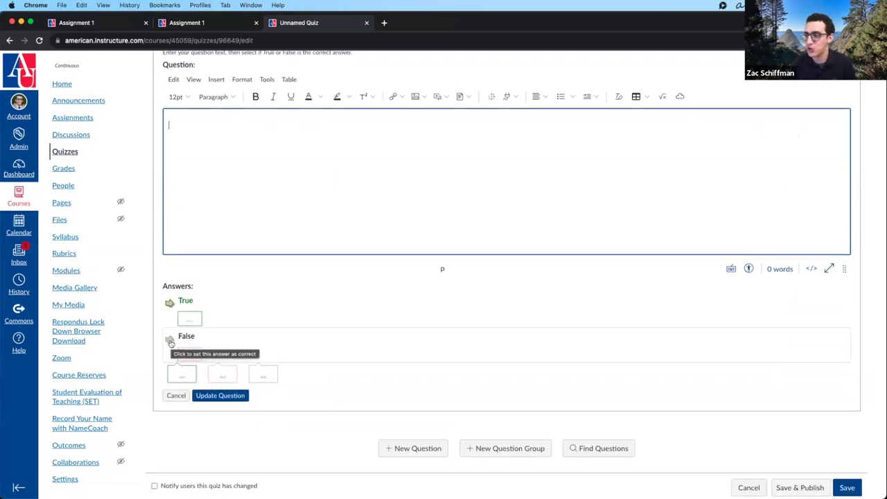
scroll(170, 341, down, 1)
click(168, 317)
click(169, 318)
click(231, 194)
scroll(230, 197, up, 3)
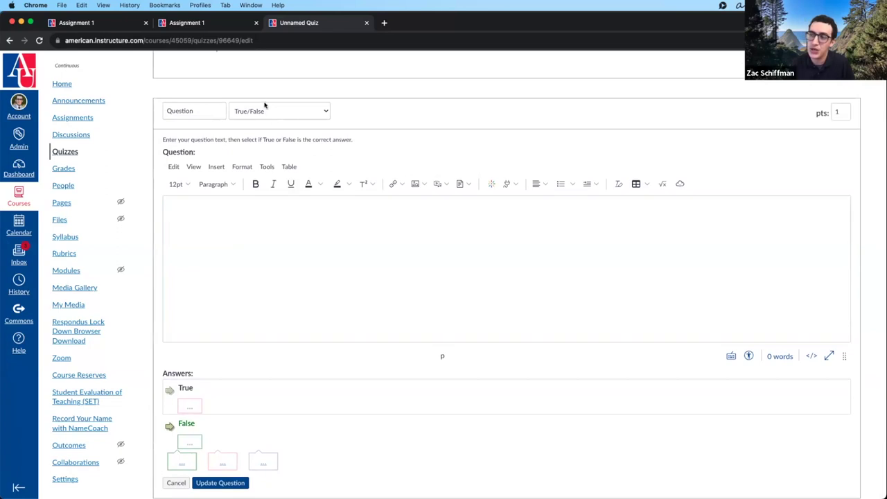
- Change the question type to Fill In the Blank, then to Multiple Dropdowns
click(267, 111)
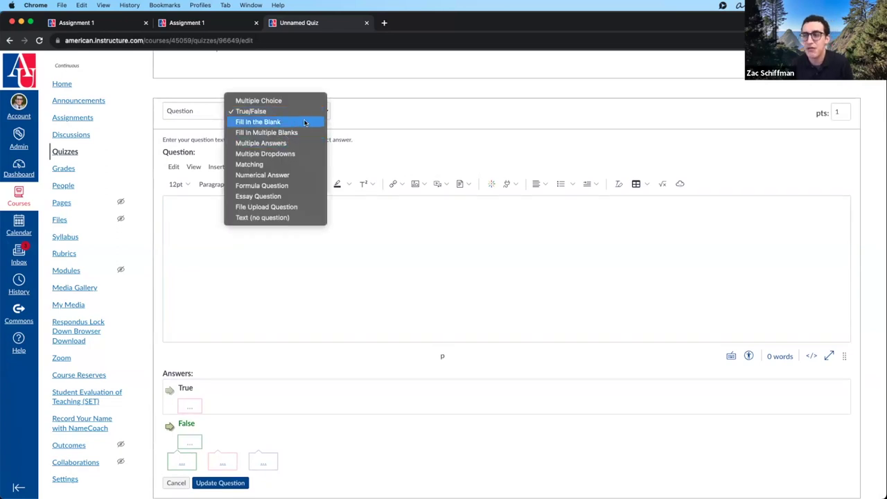
click(305, 122)
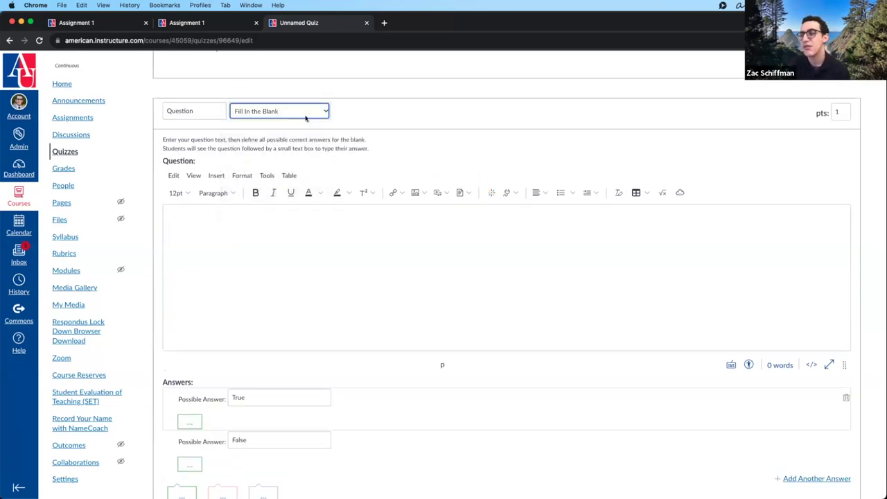
click(307, 116)
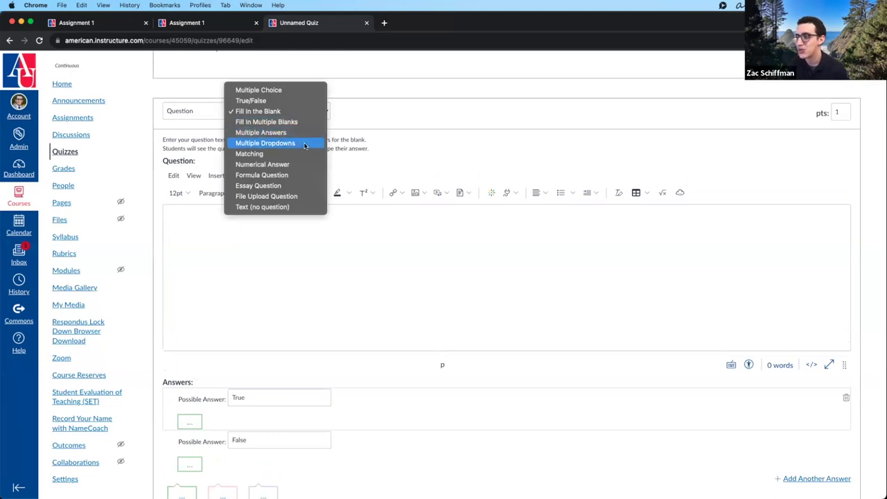
click(303, 144)
- Explore the Multiple Dropdowns form's question text, color1 example and answer variable list
click(311, 240)
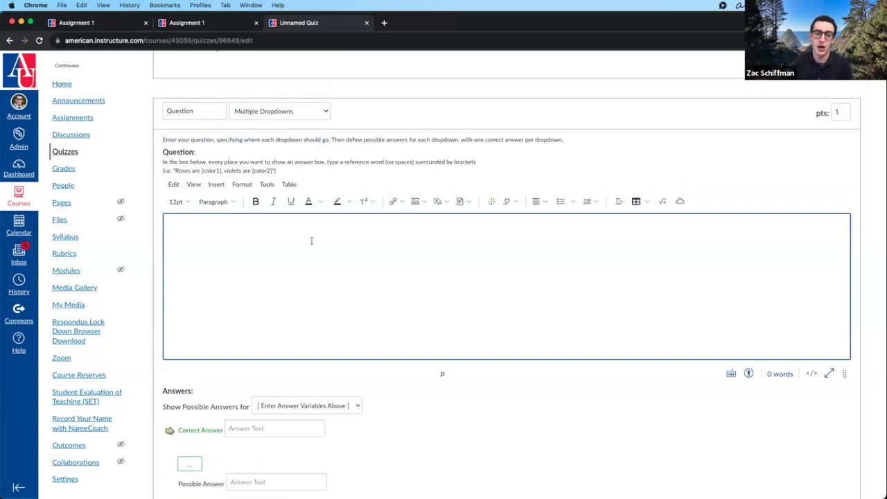
scroll(311, 241, up, 2)
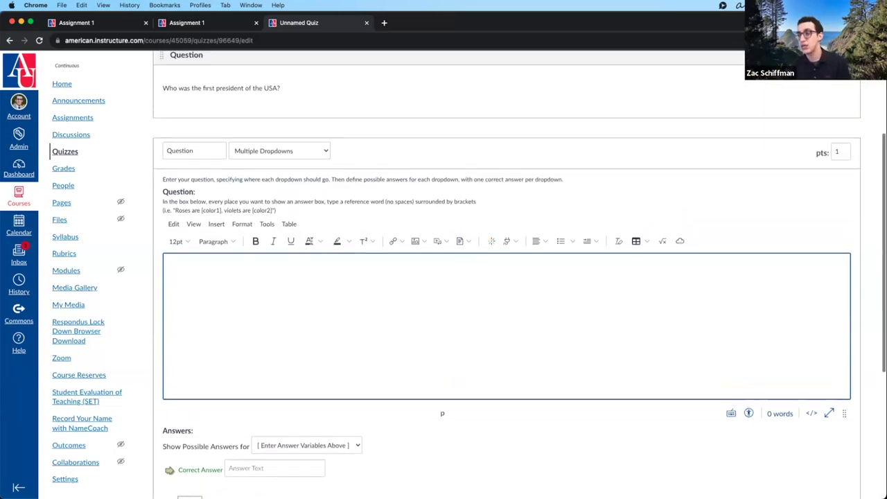
drag(203, 211, 219, 210)
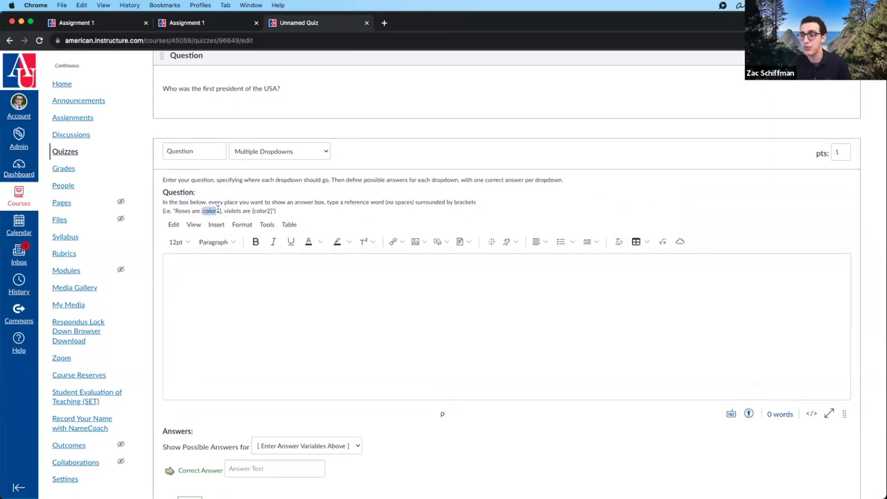
scroll(231, 321, down, 5)
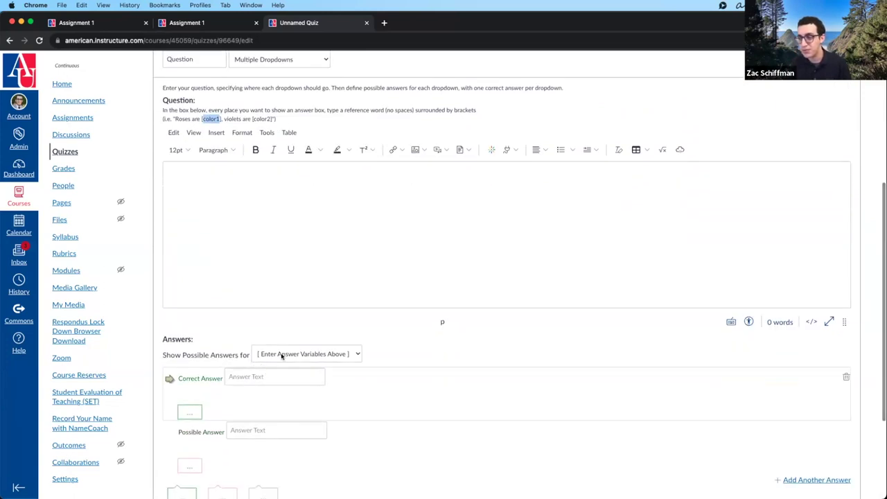
click(281, 355)
click(281, 355)
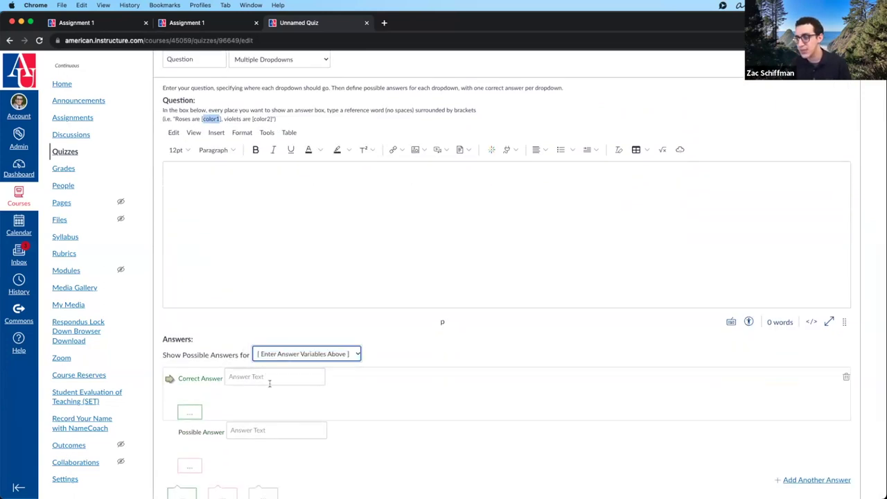
click(270, 379)
click(257, 212)
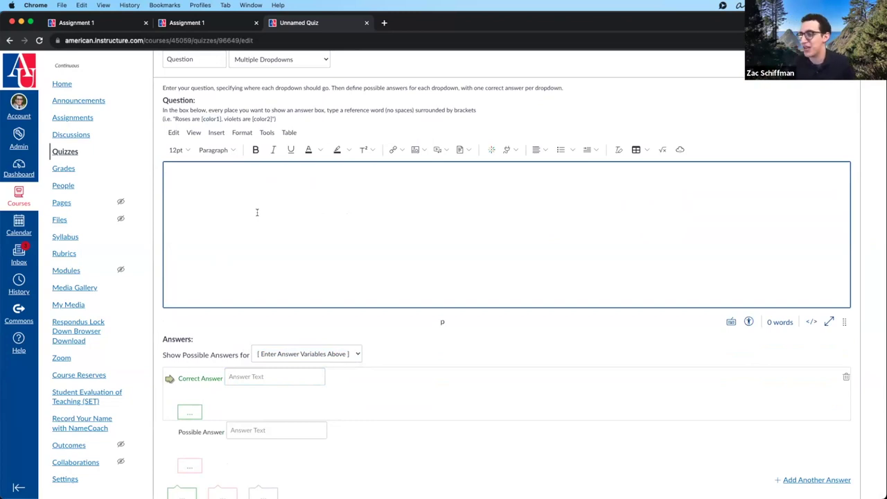
click(249, 66)
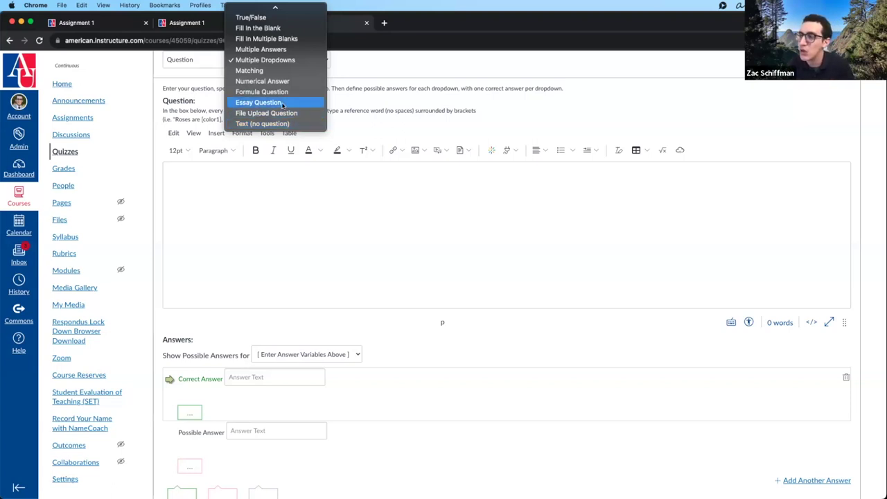
- Save an Essay Question with placeholder text, lines 1.–3., and copy-paste submission instructions
click(281, 103)
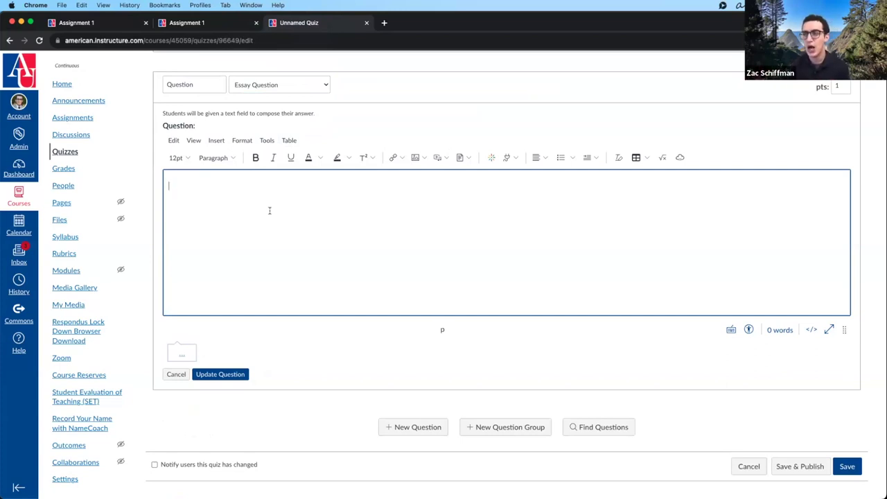
text(alkfhalskdjfhalskdjfhalksjdfhalkjdhfalksjdhfalskjdhfalksjdhfalsdkfa)
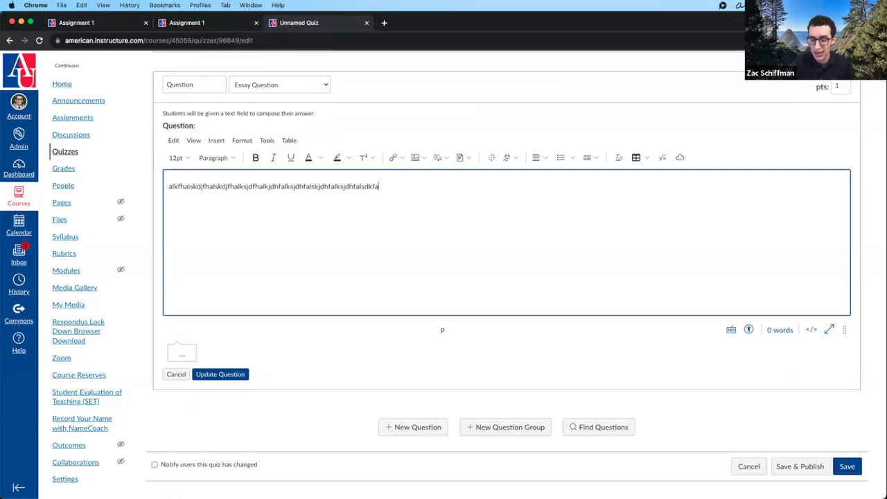
key(Return)
text(2. )
text(3.)
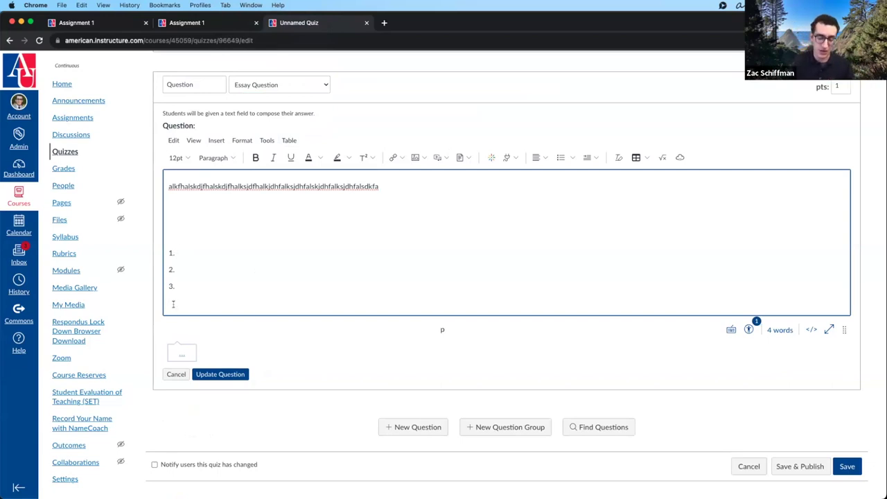
text(co)
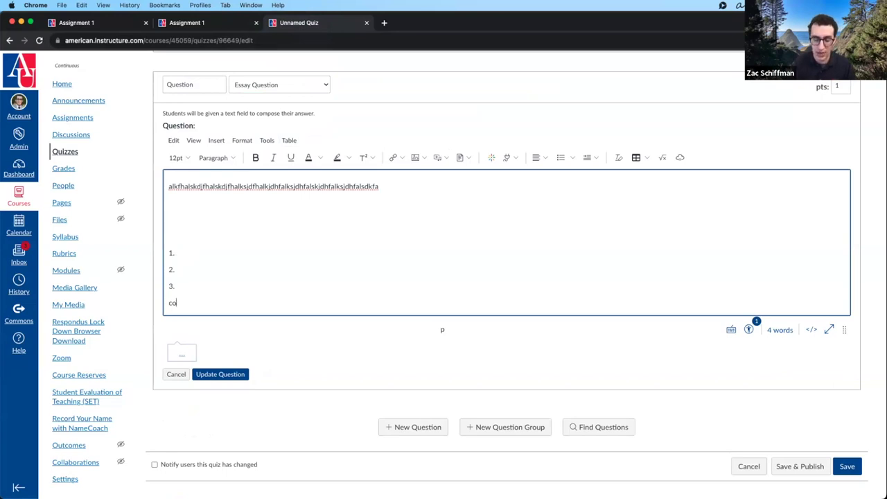
text(py and paste the above number)
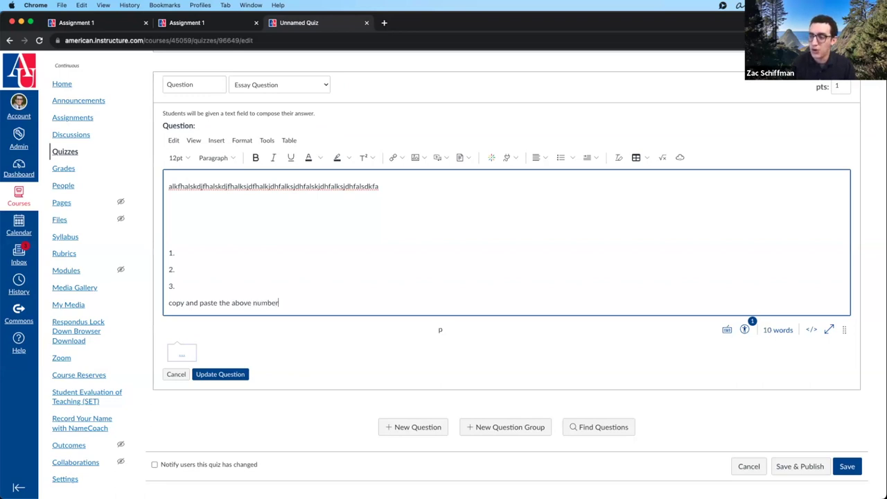
text(ed sections to )
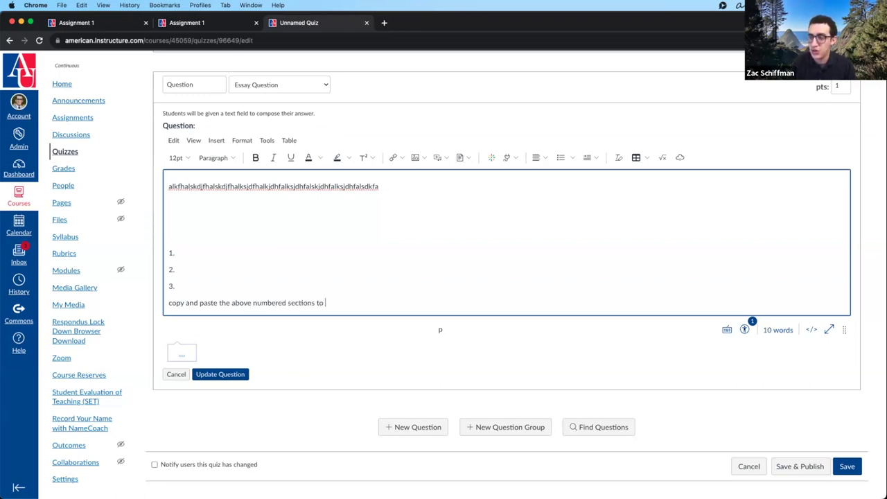
text(submit yo)
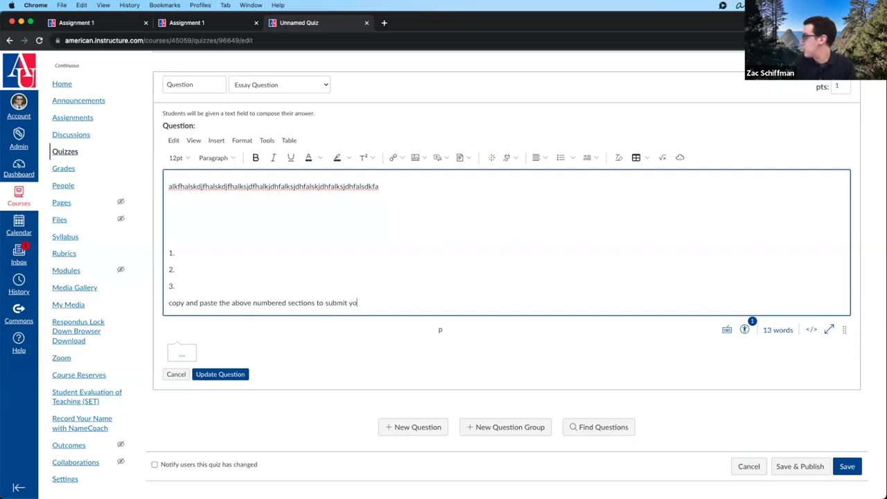
text(ur answer)
drag(174, 286, 153, 249)
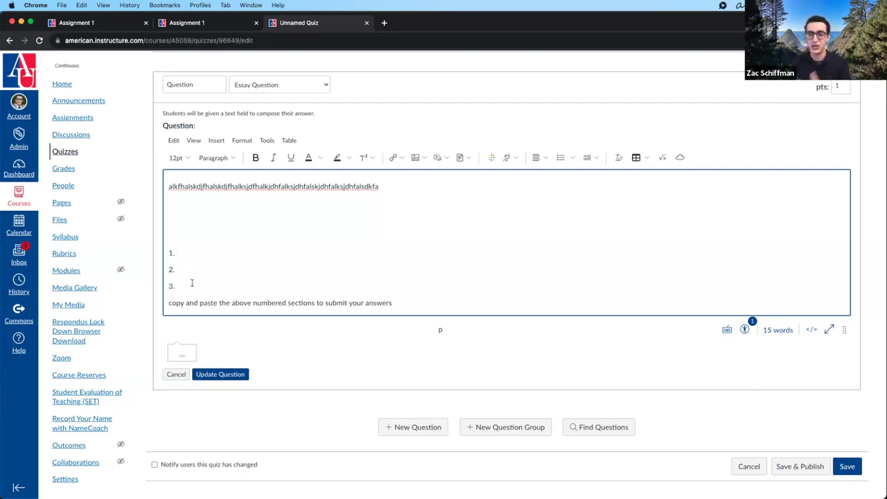
click(221, 374)
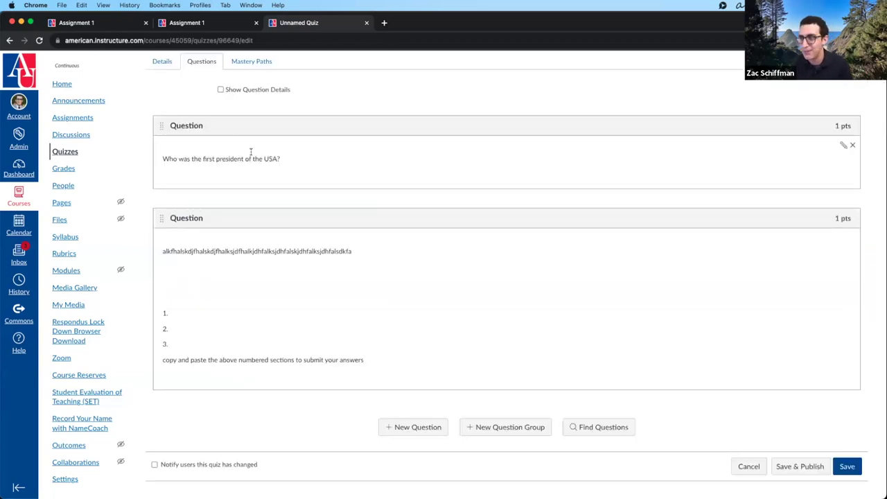
- Add a third question set to Text (no question) and place the cursor in Message Text
click(389, 426)
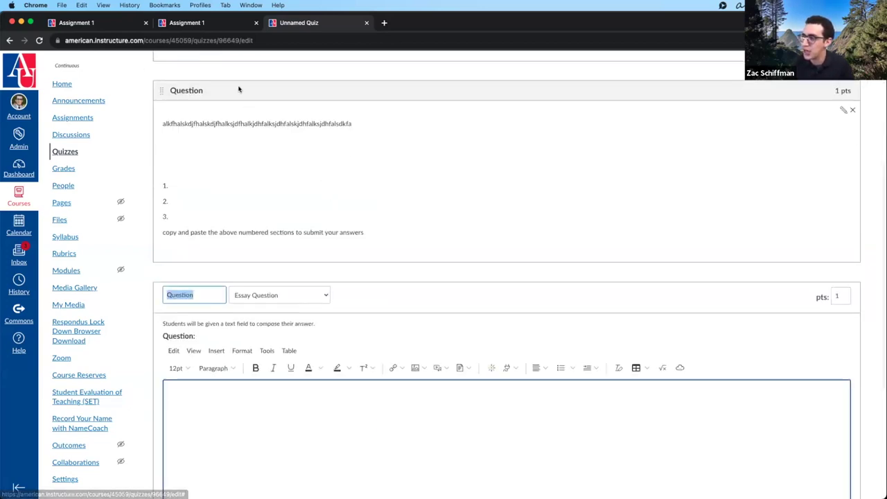
scroll(253, 174, down, 5)
click(274, 126)
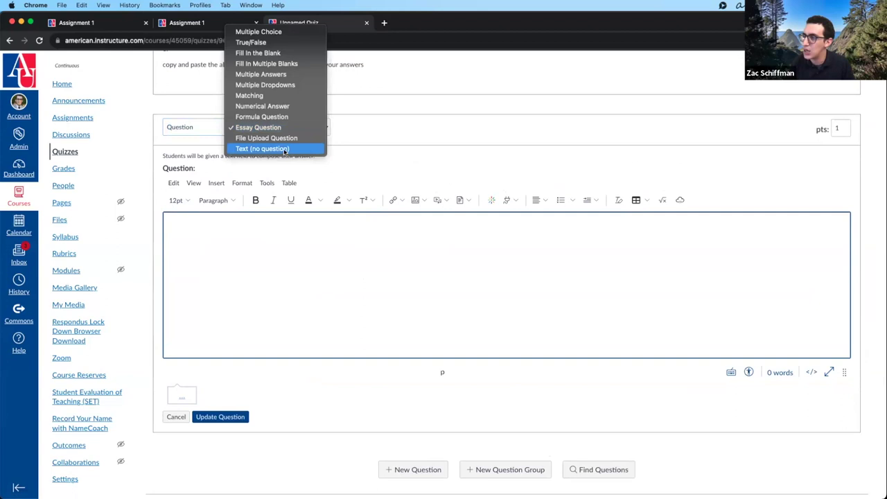
click(287, 146)
click(280, 258)
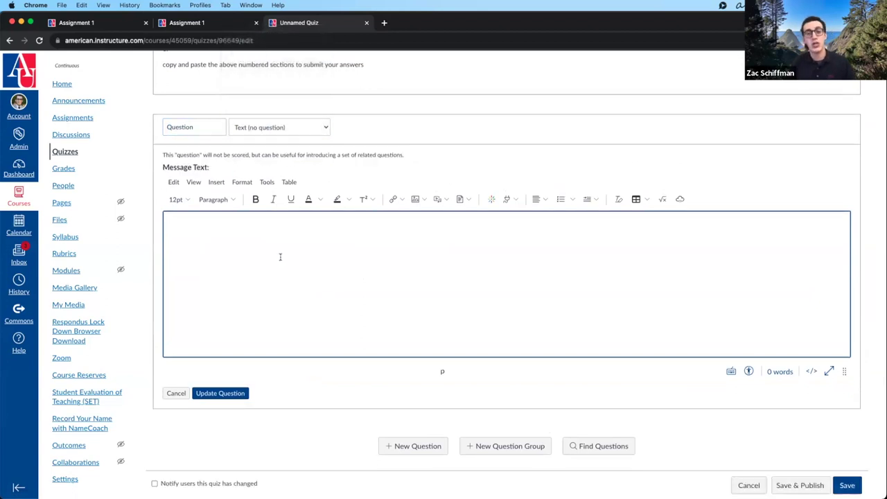
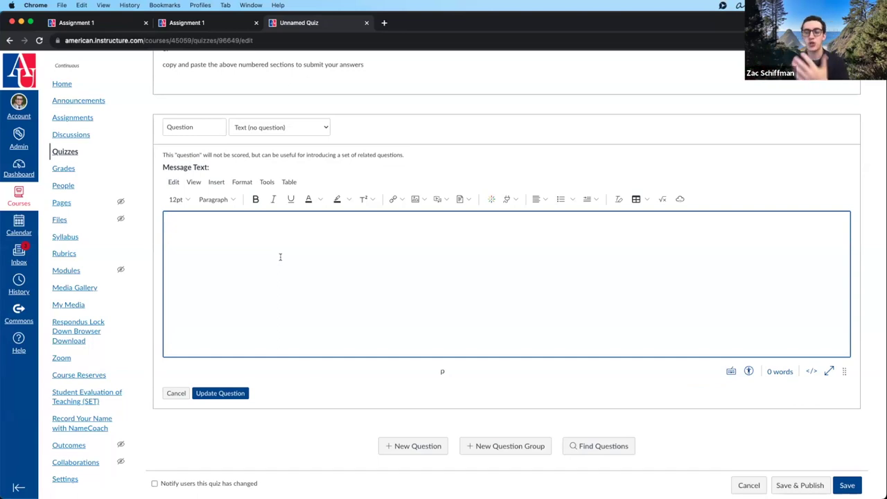
- Finish the text item, save it and the Unnamed Quiz, then publish the quiz
text(vghfghjdghdfghdgfh)
click(234, 394)
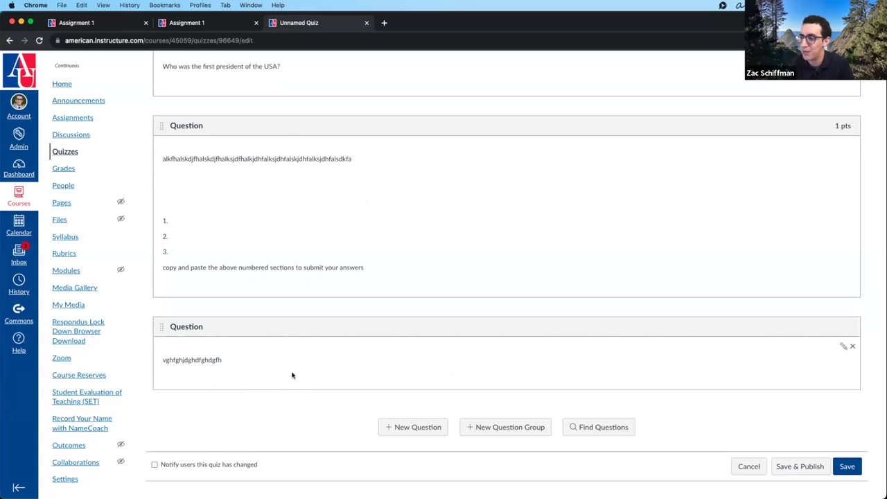
click(847, 463)
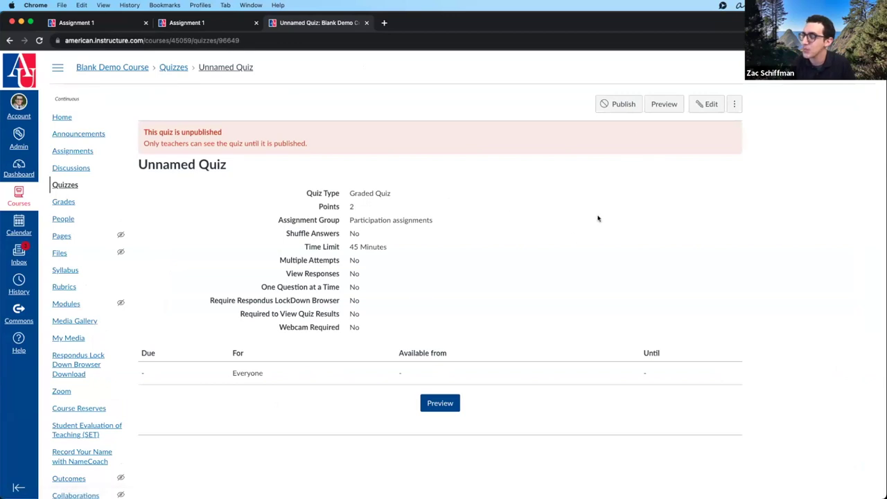
click(601, 104)
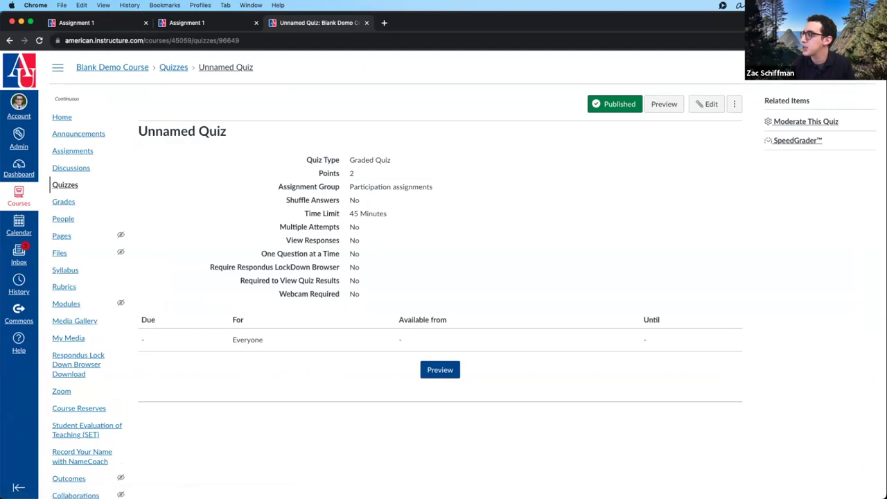
- Leave Student View, act as the enrolled student from People, and open the Unnamed Quiz
click(866, 67)
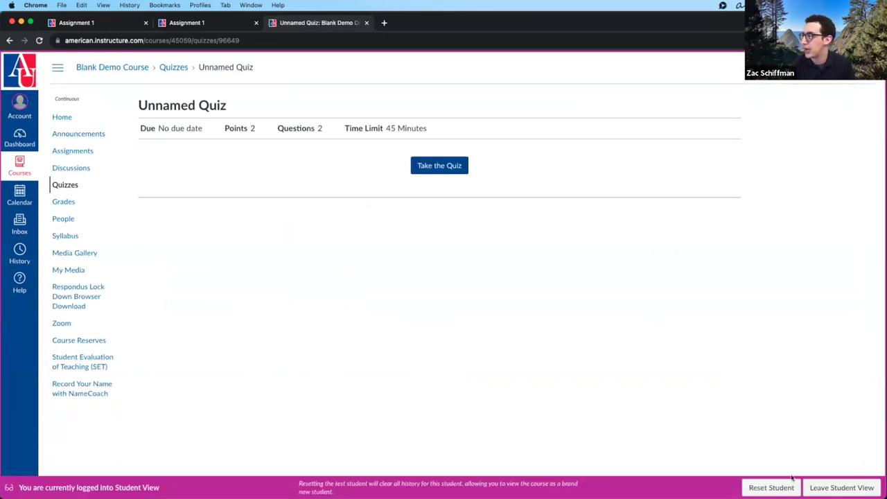
click(841, 487)
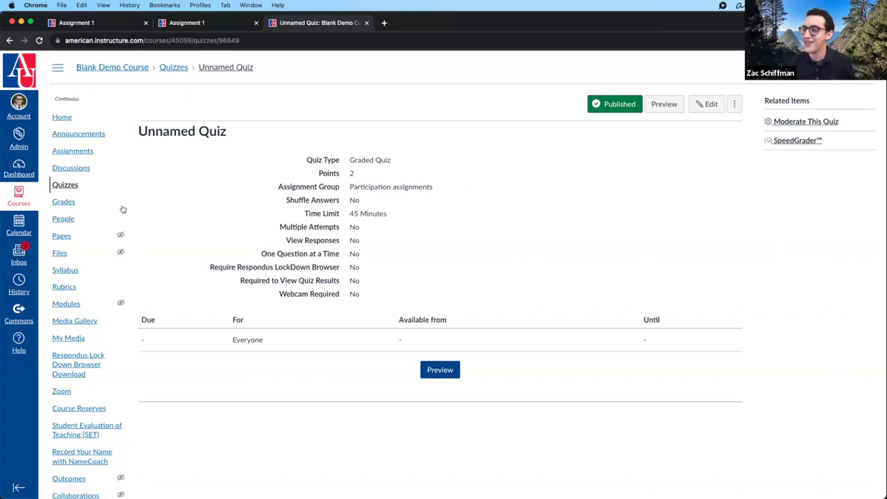
click(63, 219)
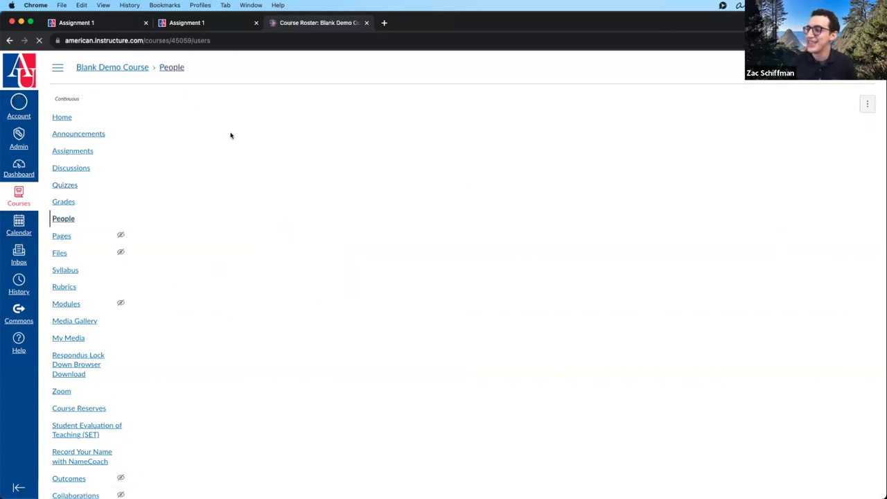
click(204, 268)
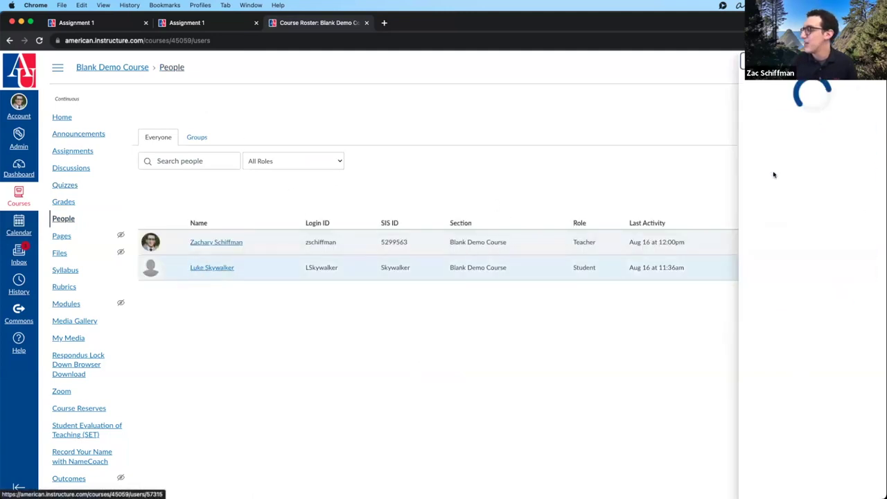
click(811, 104)
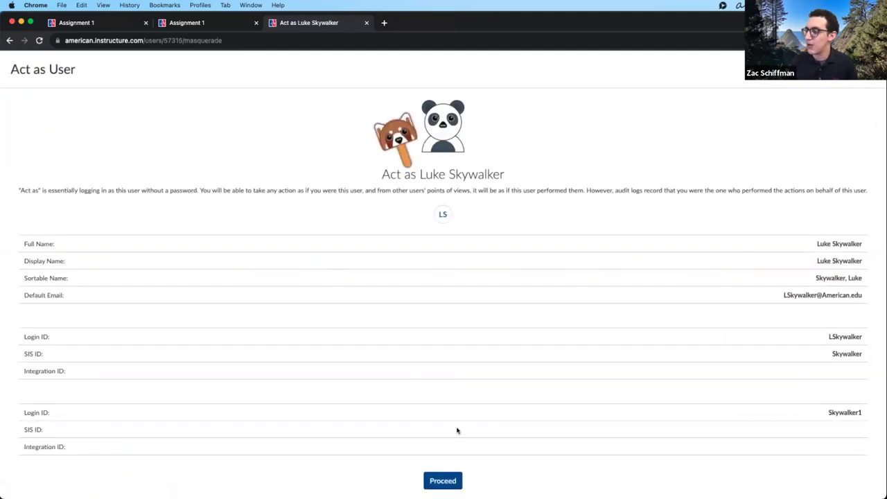
click(442, 478)
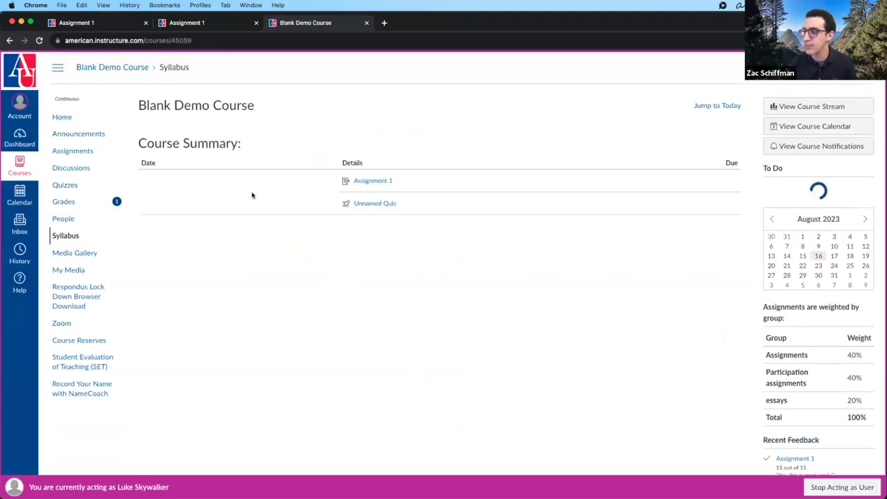
click(368, 204)
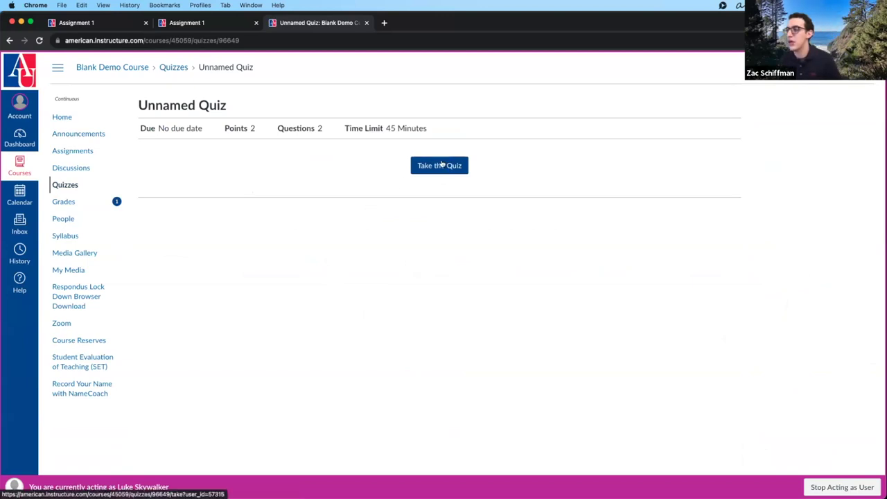
- Start the Unnamed Quiz and paste Question 2's numbered lines into its answer box
click(441, 165)
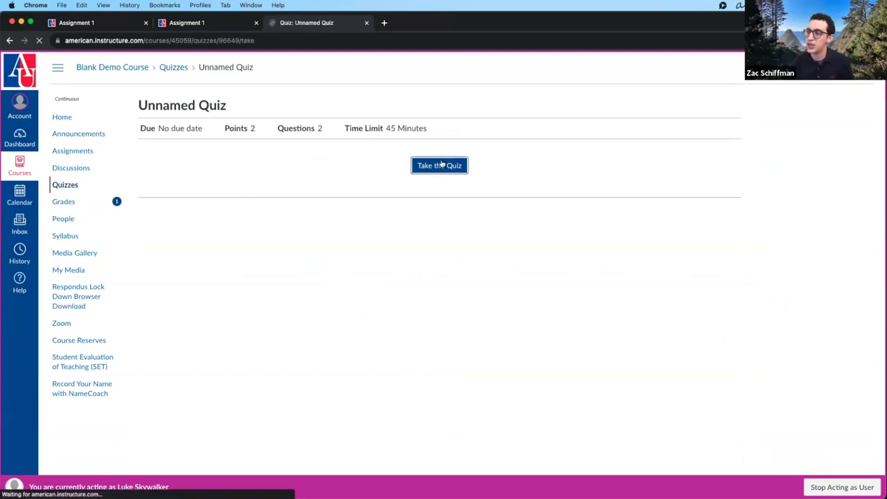
scroll(348, 127, down, 3)
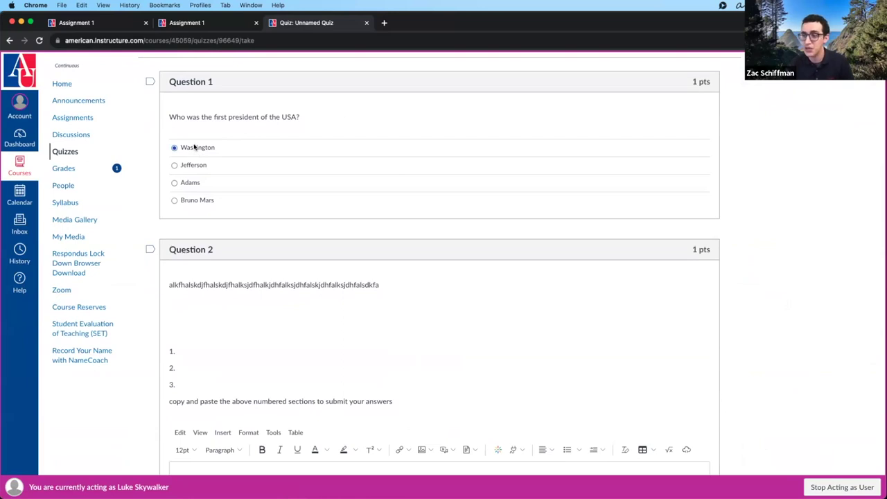
scroll(196, 148, down, 3)
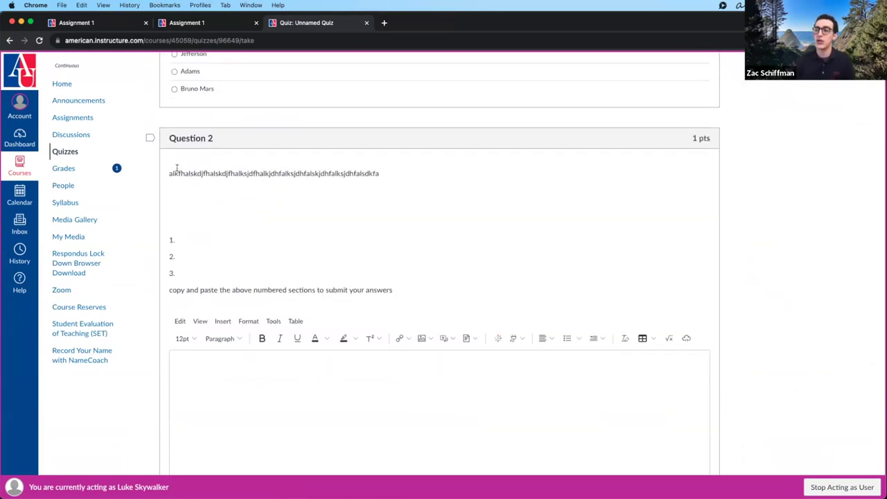
drag(177, 169, 409, 175)
scroll(180, 215, down, 1)
drag(168, 202, 192, 236)
key(super+c)
click(222, 351)
key(super+v)
- Fill the numbered answer lines with placeholder text and submit the quiz
click(194, 331)
text(asdjfhgasdkjfghaksdjfhasd 2. )
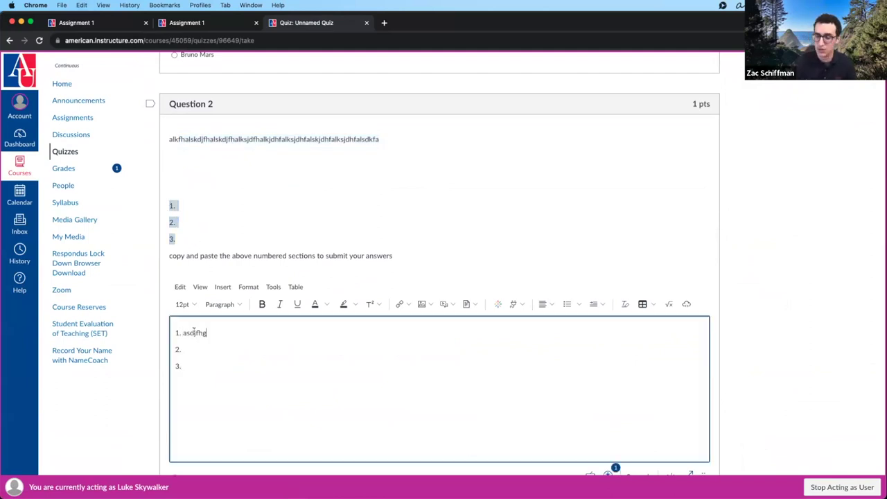
text(asdfasdfasdf)
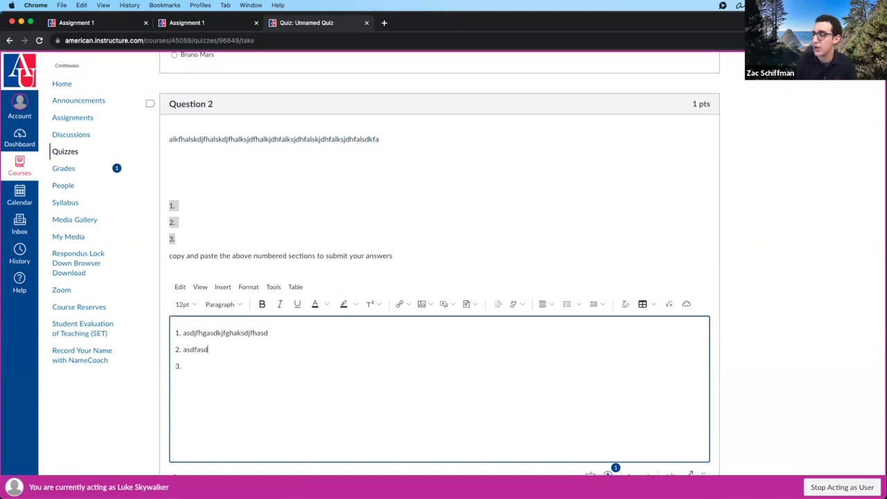
click(181, 366)
text(asdfasdfasdfasdf)
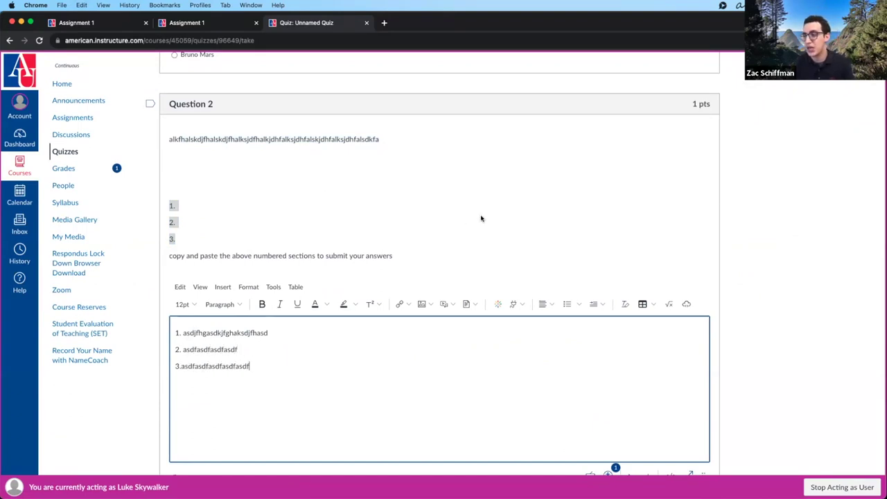
click(480, 217)
scroll(480, 217, down, 5)
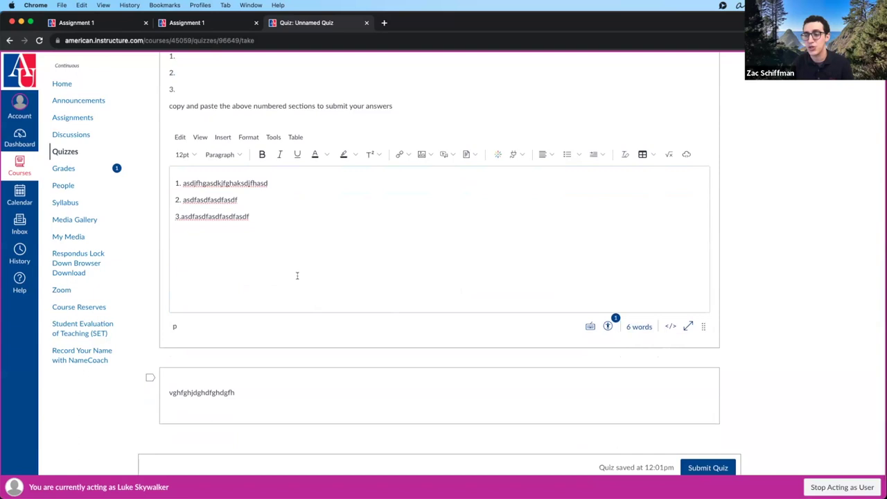
scroll(297, 275, down, 1)
scroll(272, 373, down, 1)
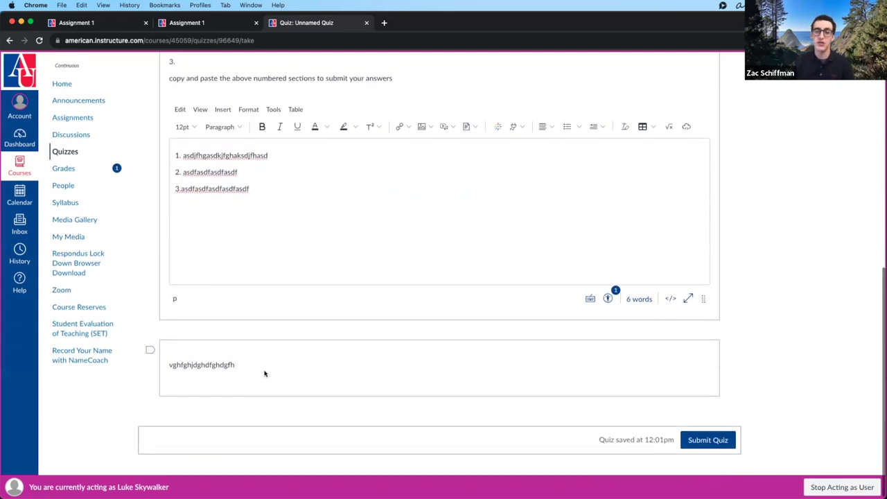
scroll(264, 370, up, 1)
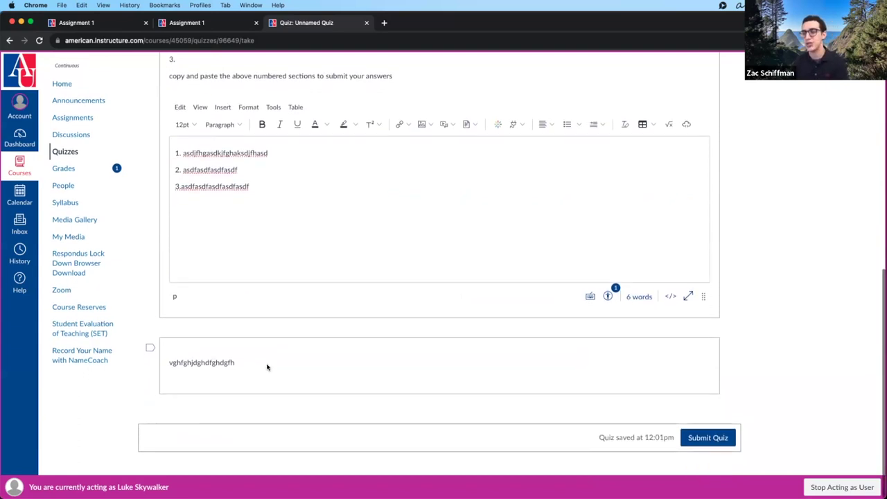
click(697, 444)
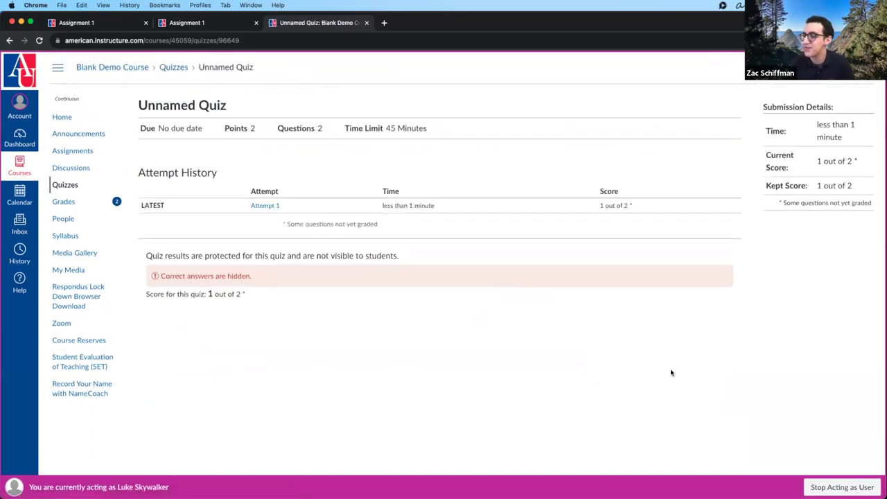
- Review Attempt 1's 1 out of 2 result, then go back to the Unnamed Quiz page
drag(262, 276, 145, 275)
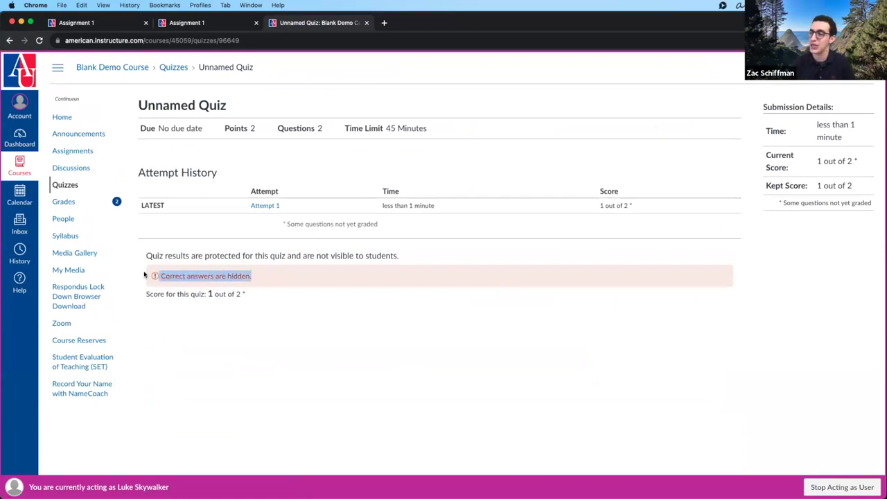
click(270, 330)
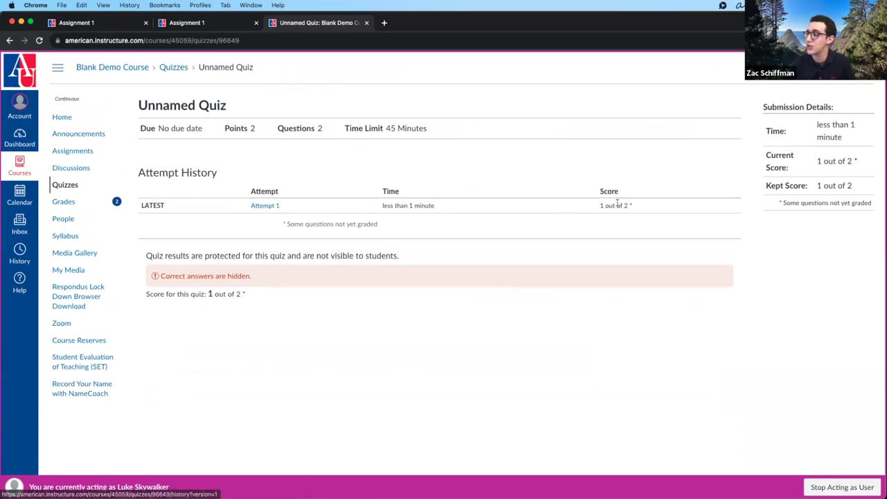
click(275, 206)
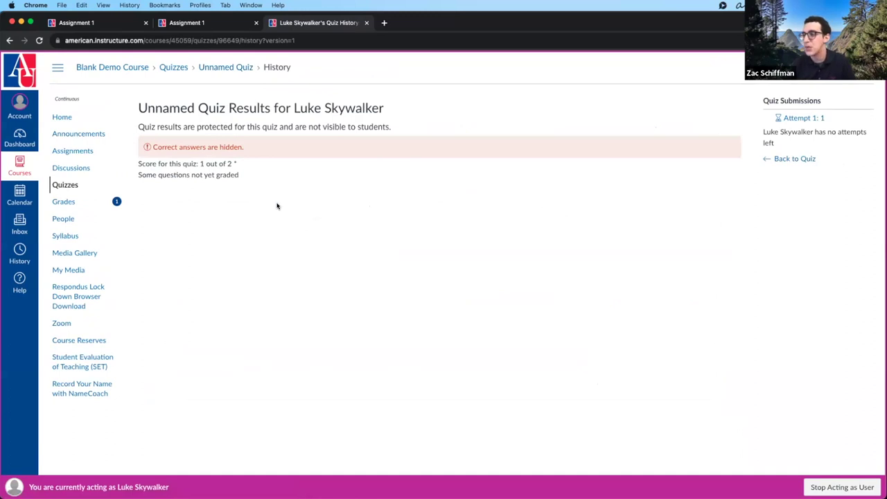
click(789, 159)
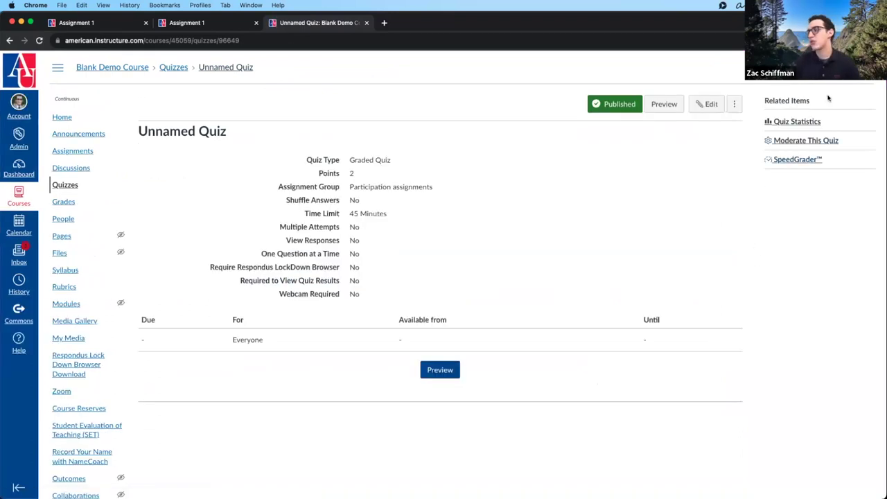
right_click(812, 123)
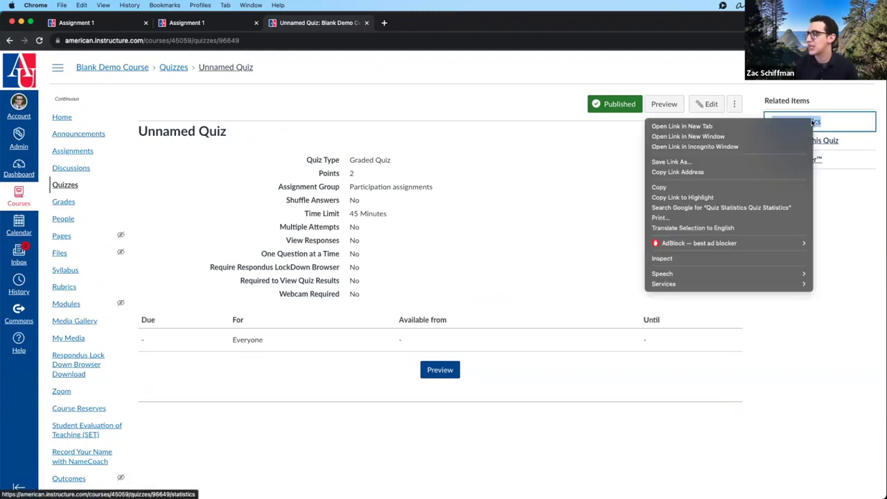
key(Escape)
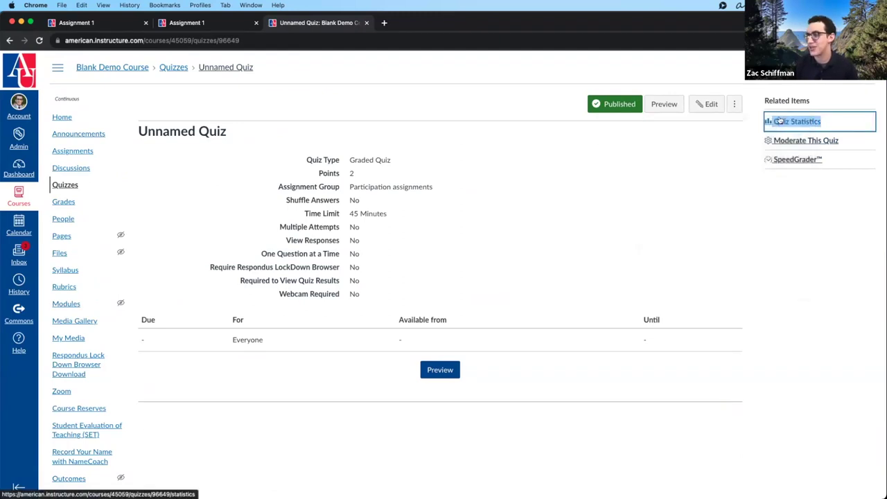
click(770, 119)
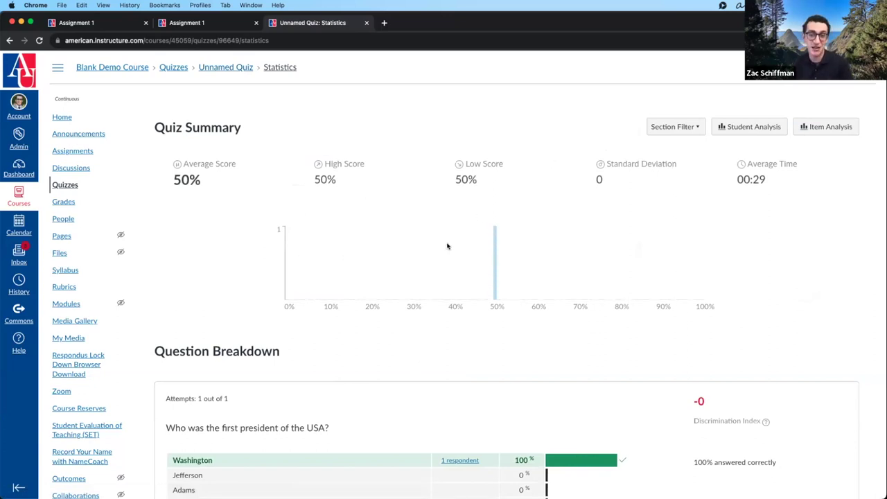
scroll(446, 246, down, 4)
scroll(447, 263, down, 2)
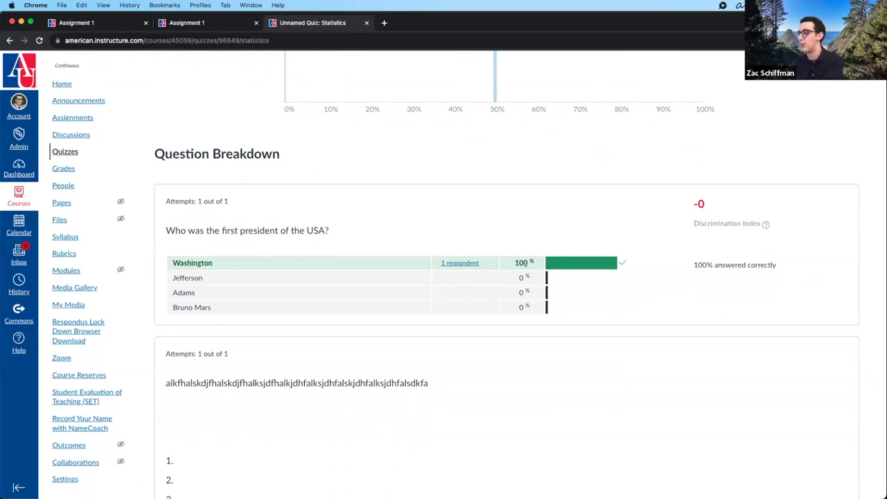
scroll(464, 418, up, 5)
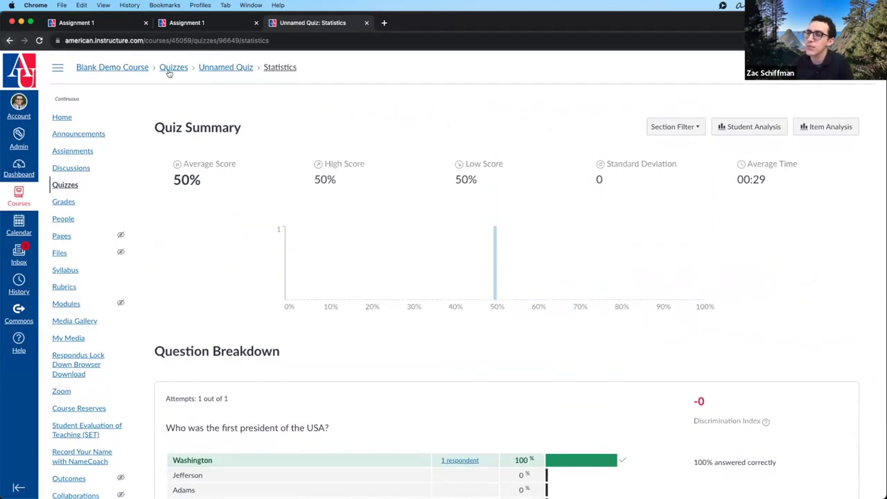
click(225, 67)
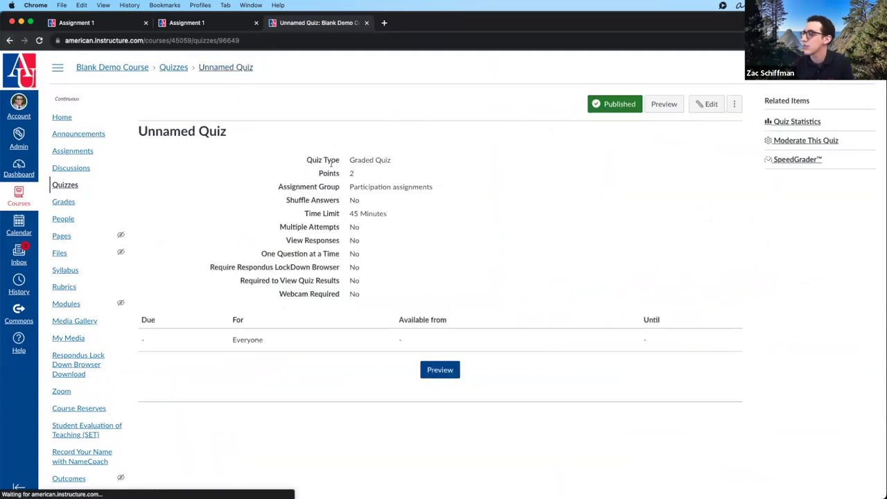
- On the moderation page, grant the student 1 extra attempt and 15 extra minutes
click(835, 140)
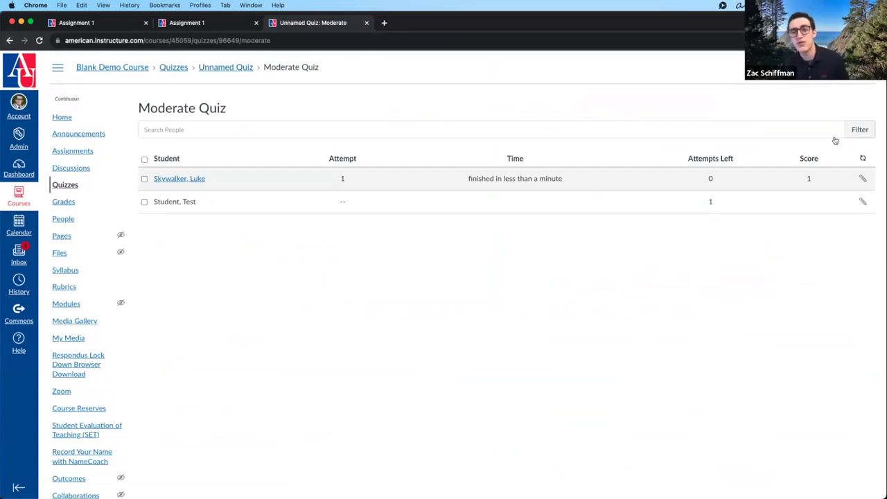
scroll(833, 254, down, 1)
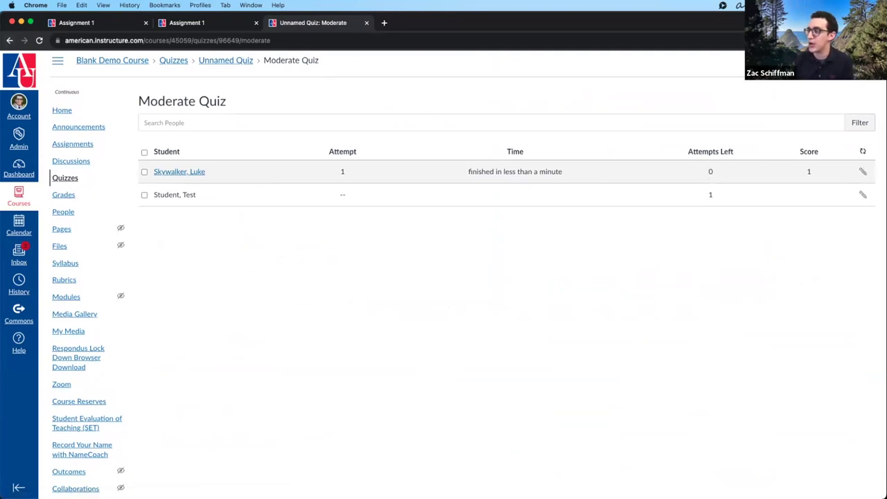
click(863, 171)
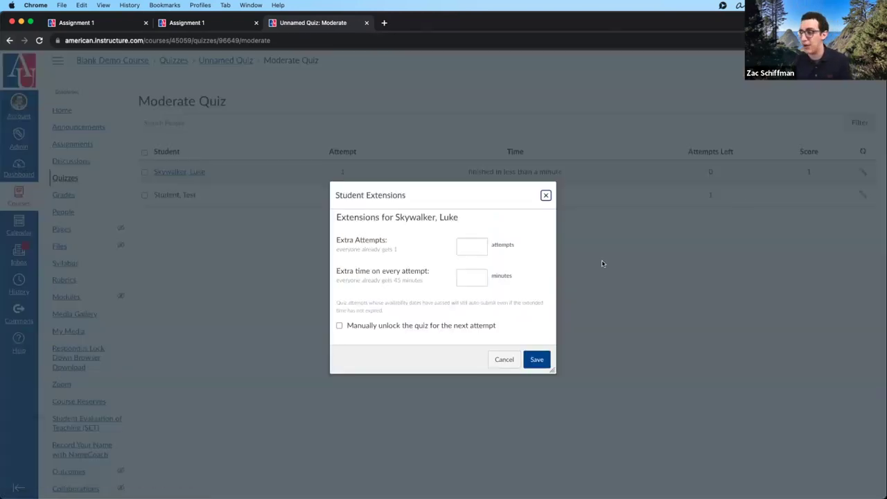
click(467, 246)
text(1)
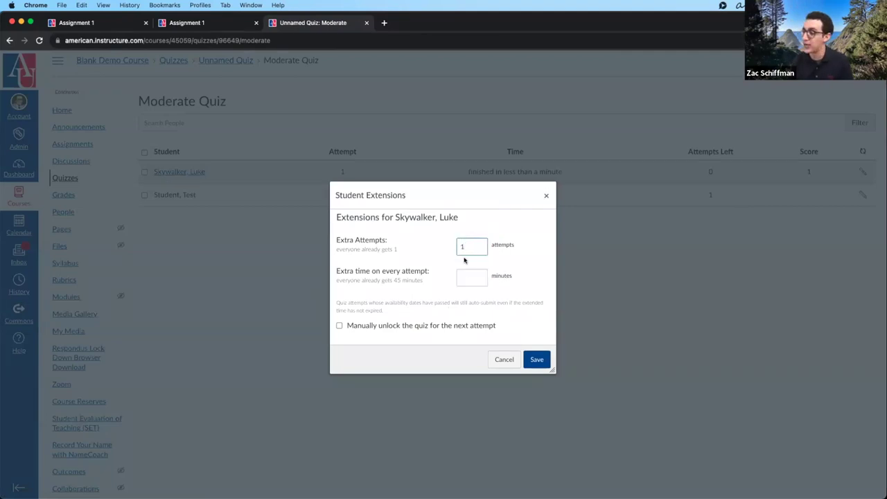
click(466, 278)
text(15)
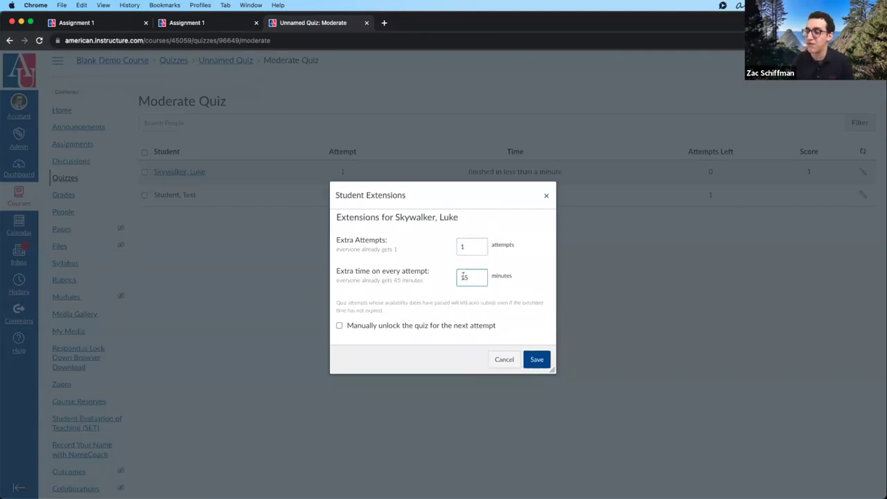
drag(338, 281, 427, 285)
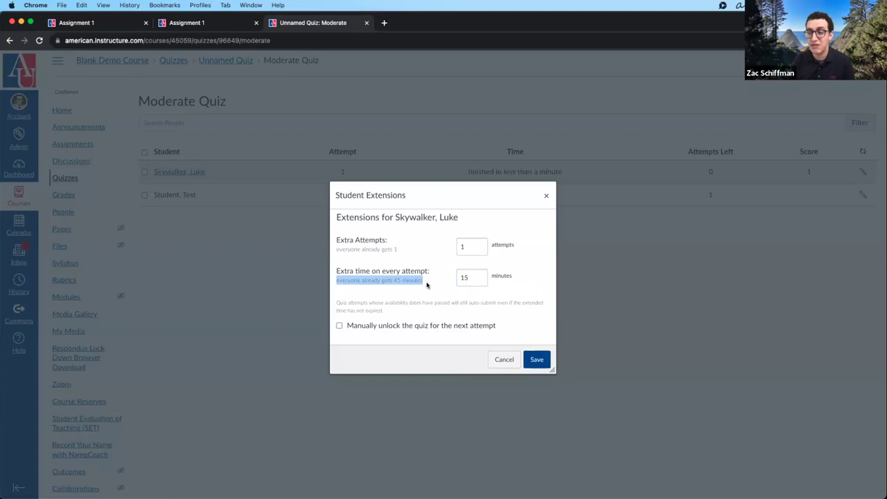
click(472, 277)
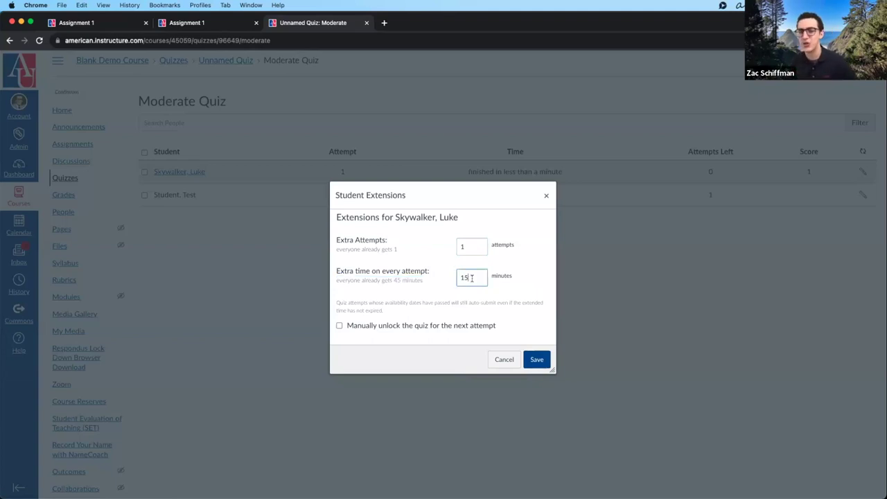
click(540, 360)
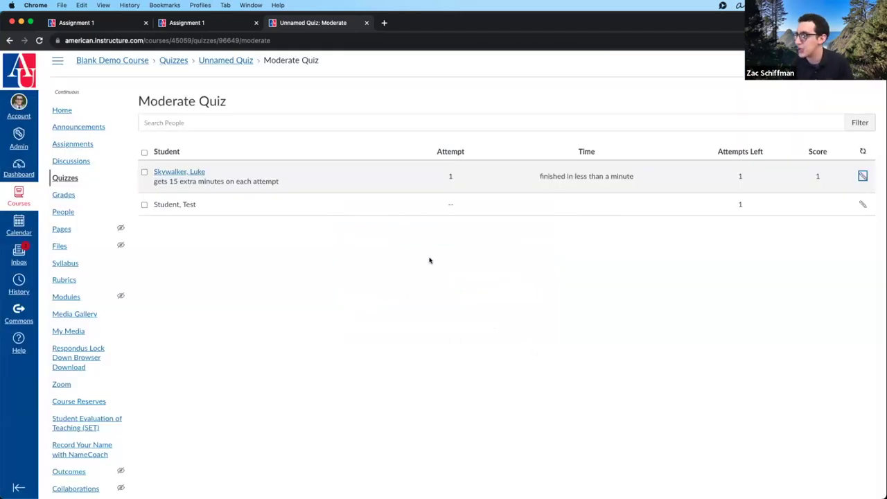
- Check the new extension note on the student's row and open their quiz results
drag(280, 182, 149, 183)
click(149, 182)
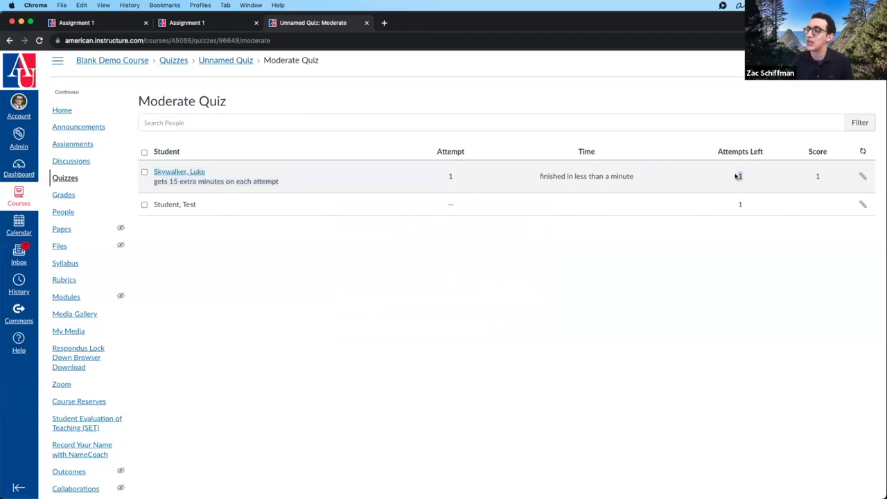
click(179, 172)
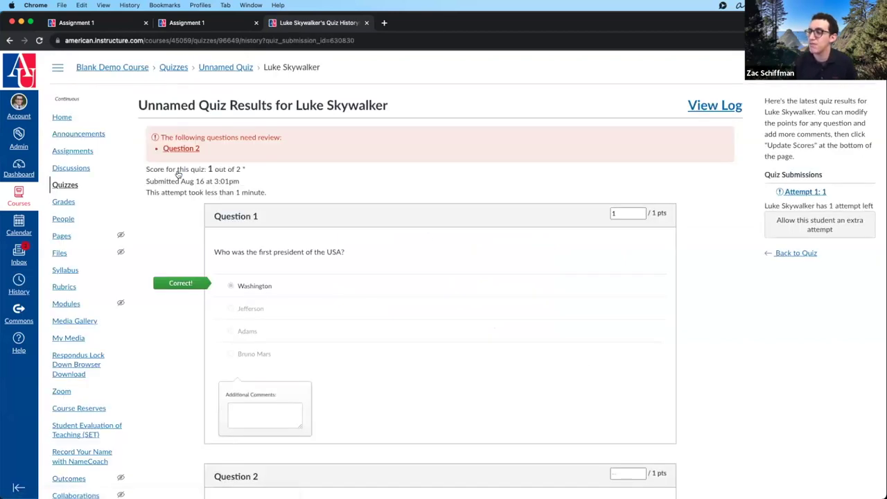
- Return from the student's results to the Unnamed Quiz and launch SpeedGrader
scroll(178, 173, down, 10)
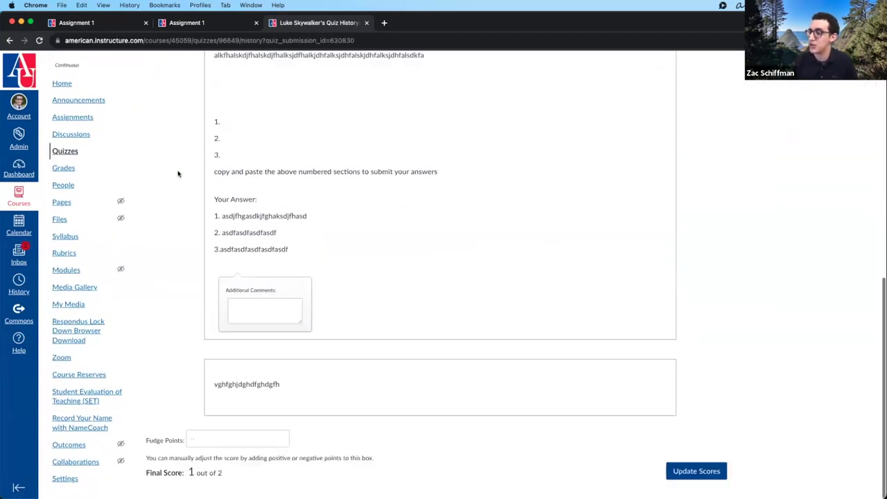
scroll(180, 178, up, 10)
click(219, 70)
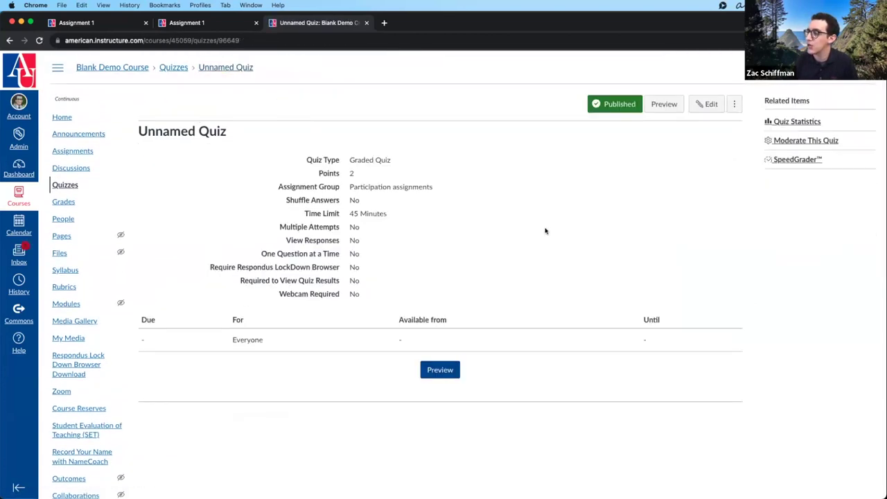
click(797, 159)
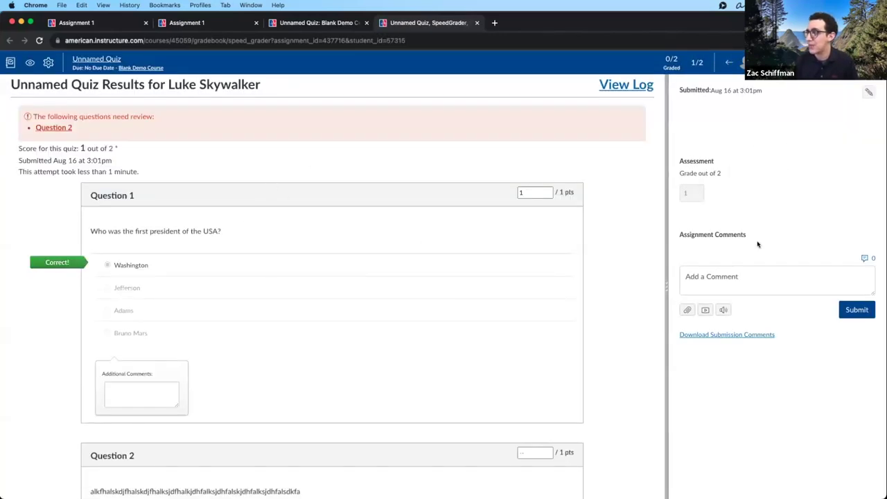
- Enter 1 point for Question 2 in SpeedGrader
click(797, 63)
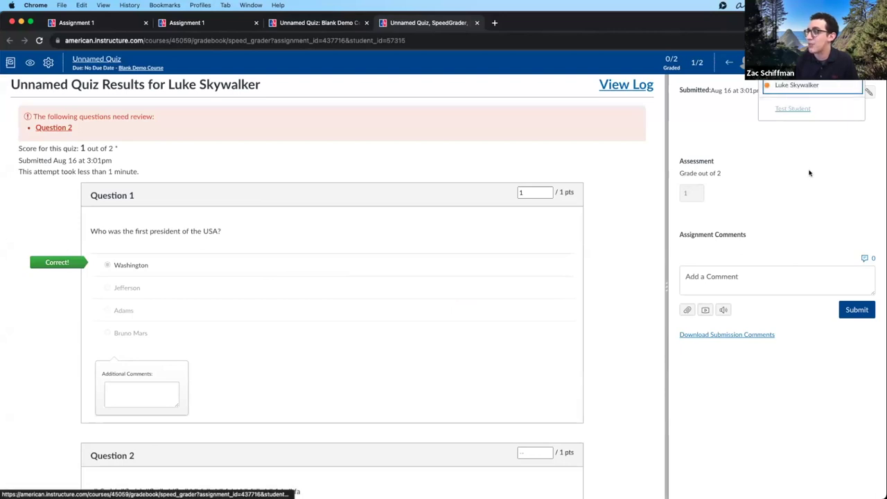
click(774, 189)
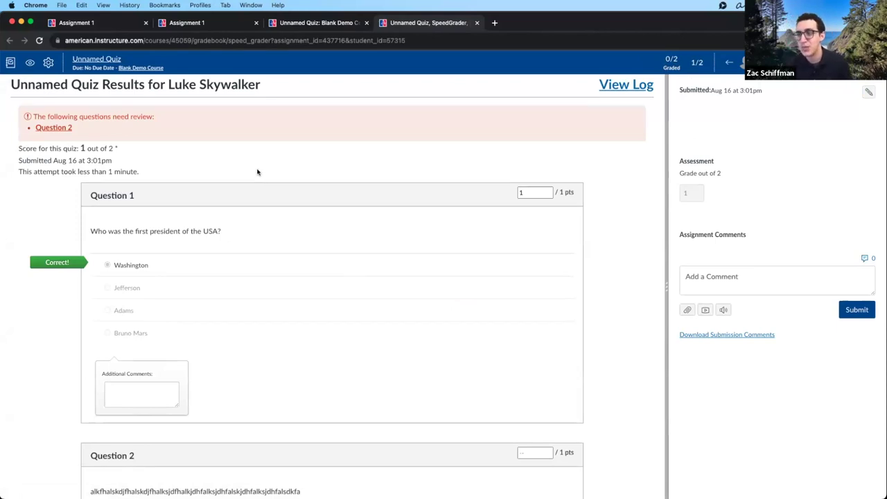
scroll(257, 173, down, 4)
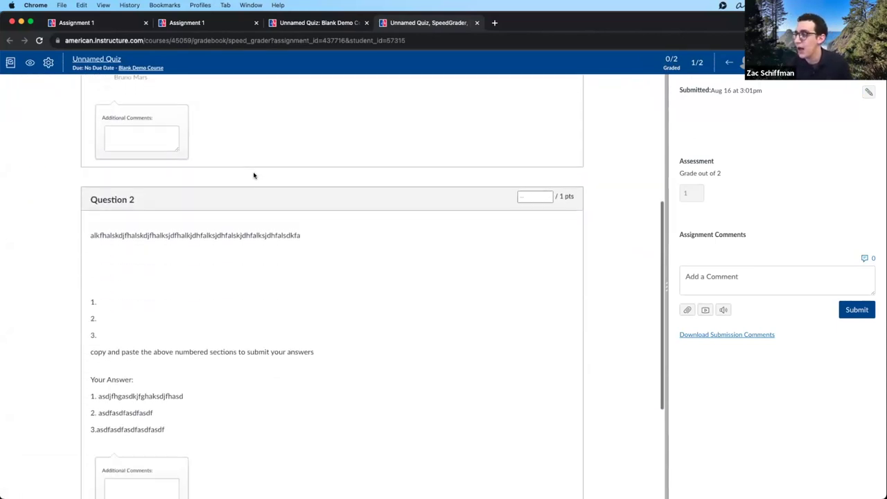
click(536, 186)
scroll(535, 184, down, 1)
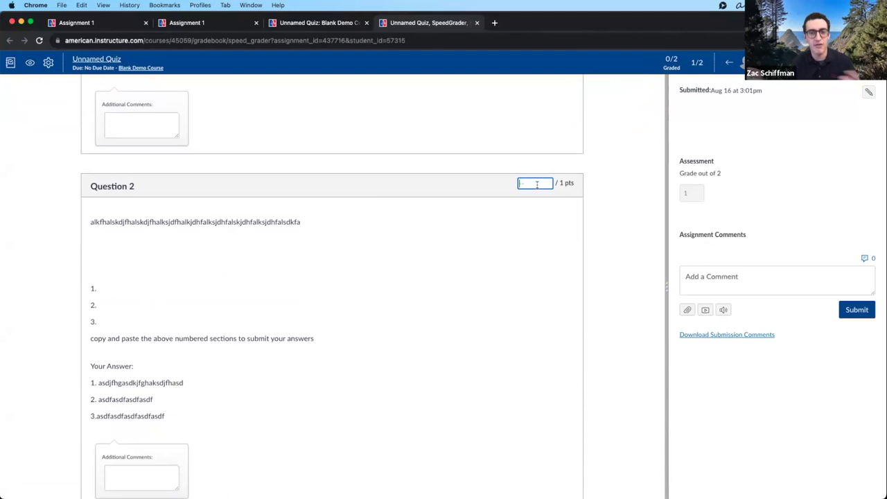
scroll(537, 184, up, 5)
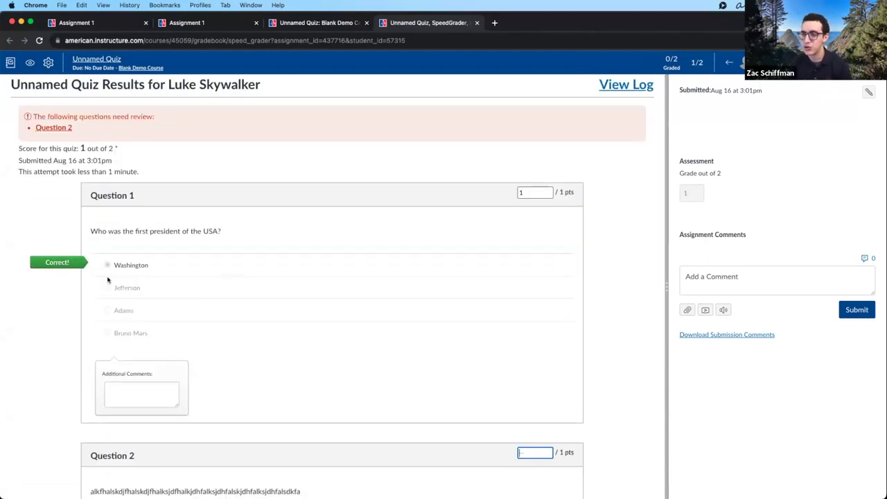
scroll(485, 327, down, 3)
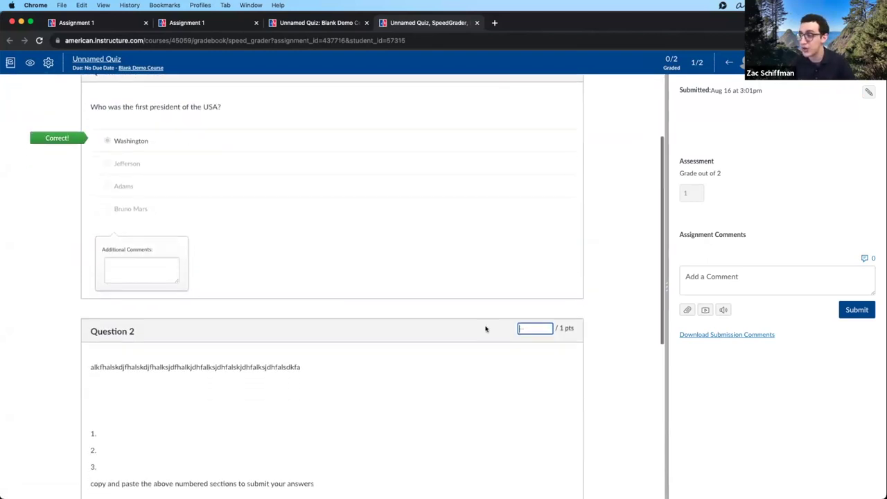
scroll(525, 305, down, 5)
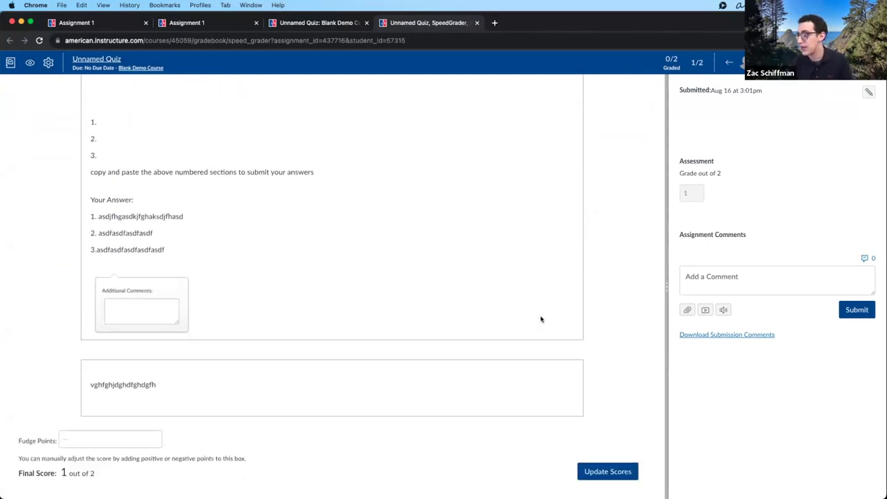
- Try 2 fudge points on the quiz, then clear the value
click(79, 439)
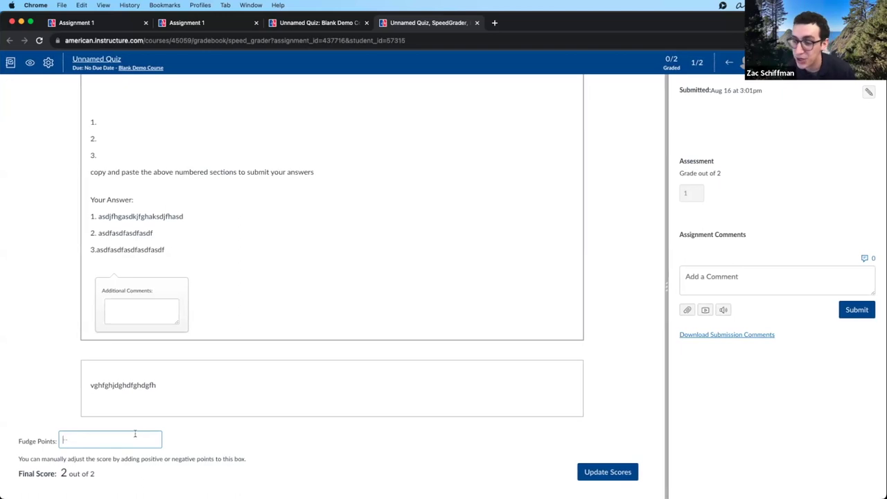
text(2)
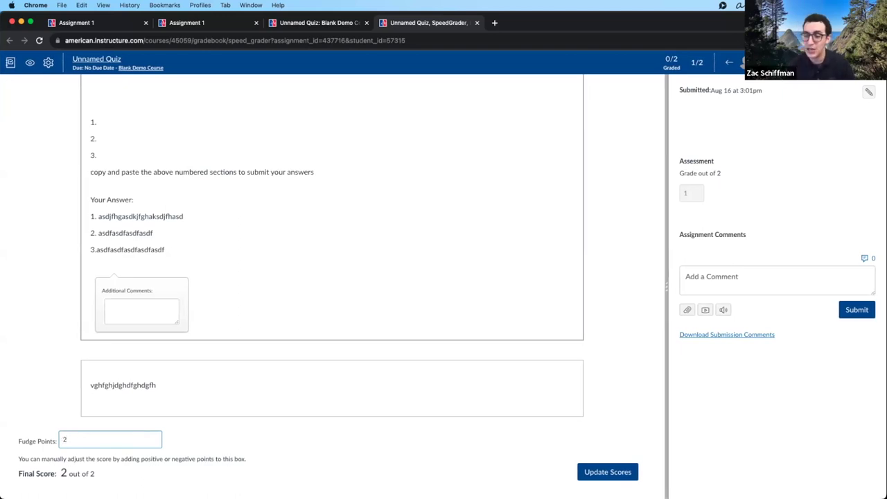
scroll(664, 337, down, 1)
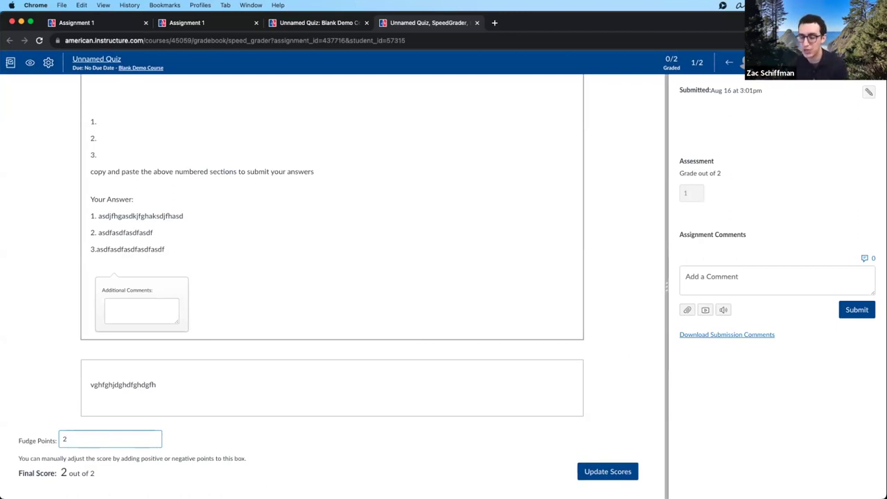
scroll(108, 452, up, 1)
key(BackSpace)
click(322, 446)
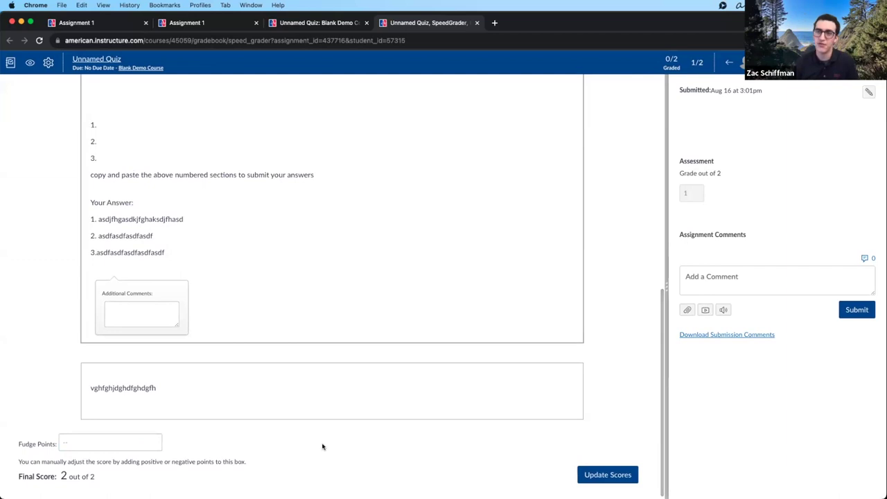
- Start a comment for the student and point out the submission date
scroll(750, 418, up, 2)
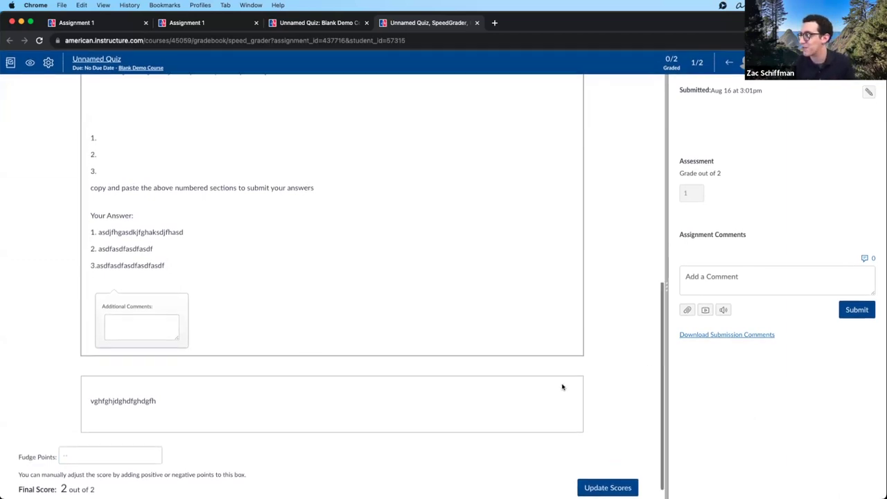
scroll(562, 386, up, 15)
click(758, 280)
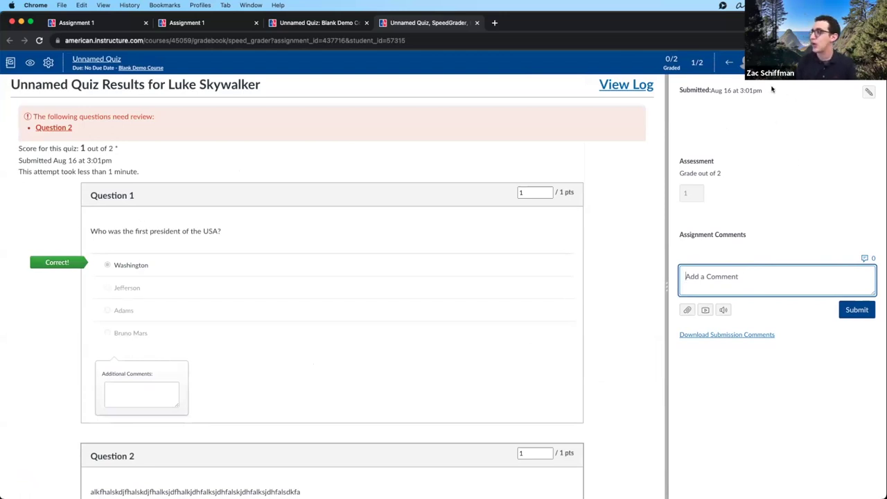
drag(771, 91, 670, 94)
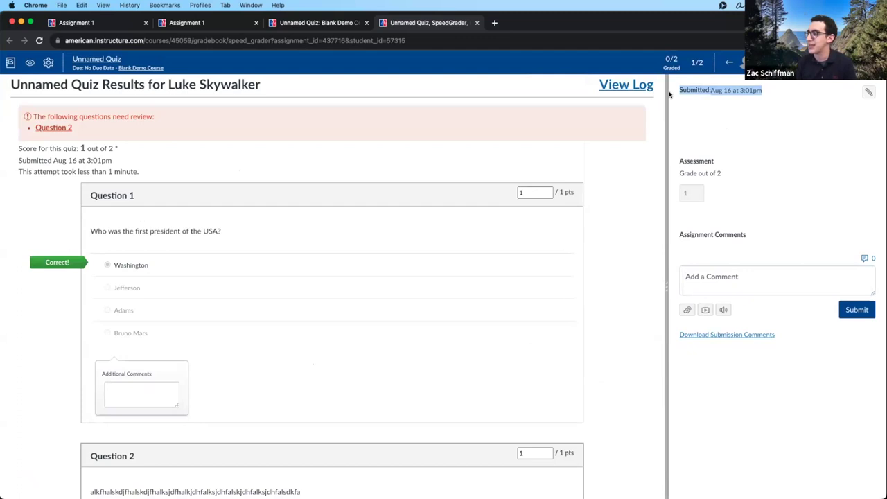
click(696, 100)
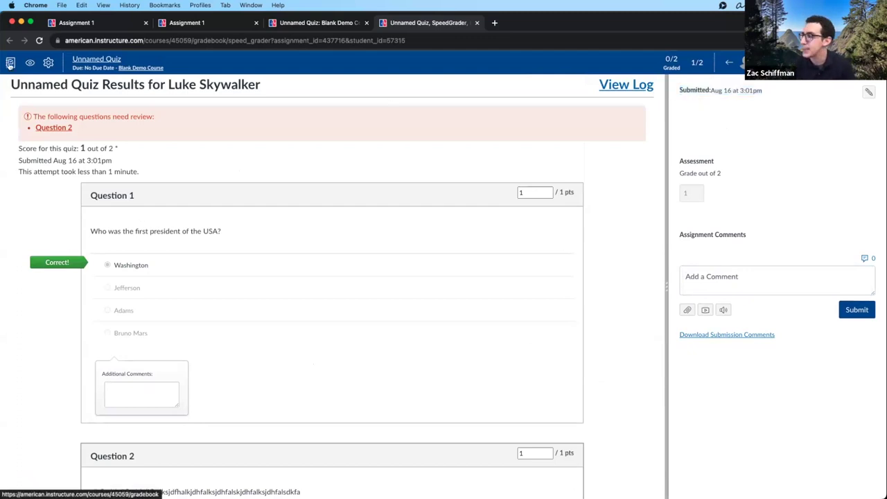
- Jump from SpeedGrader to the course Gradebook via the toolbar icon
click(10, 63)
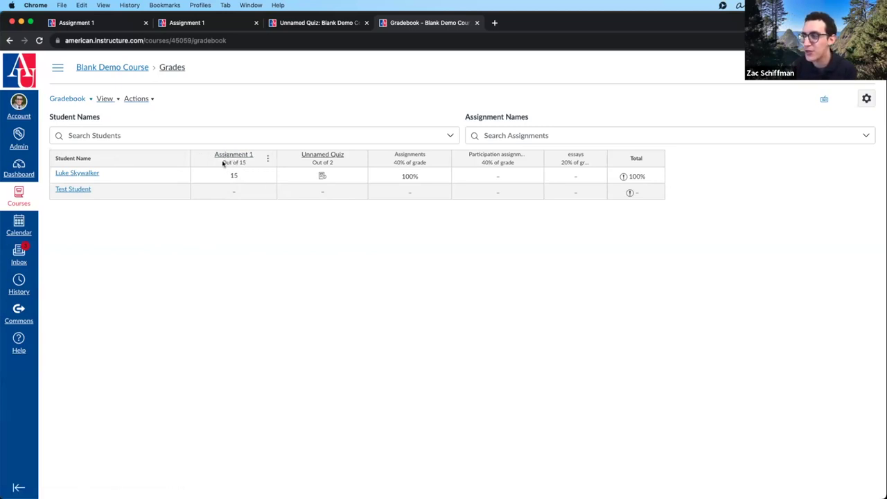
- Grade the first student's Assignment 1 as 14, then correct it to 12
click(228, 164)
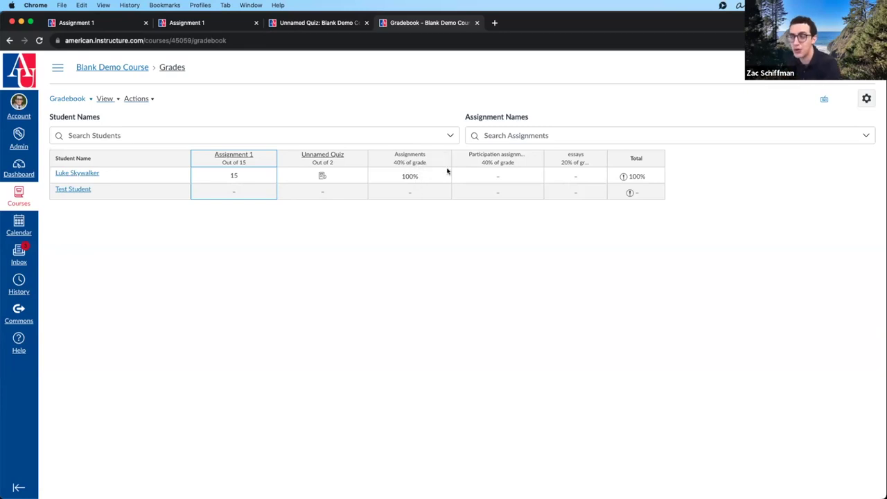
click(498, 177)
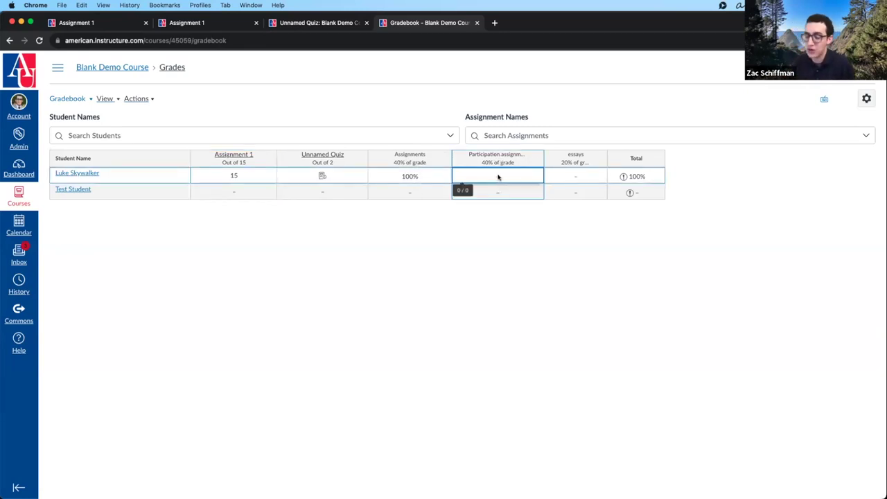
click(234, 177)
text(14)
key(Return)
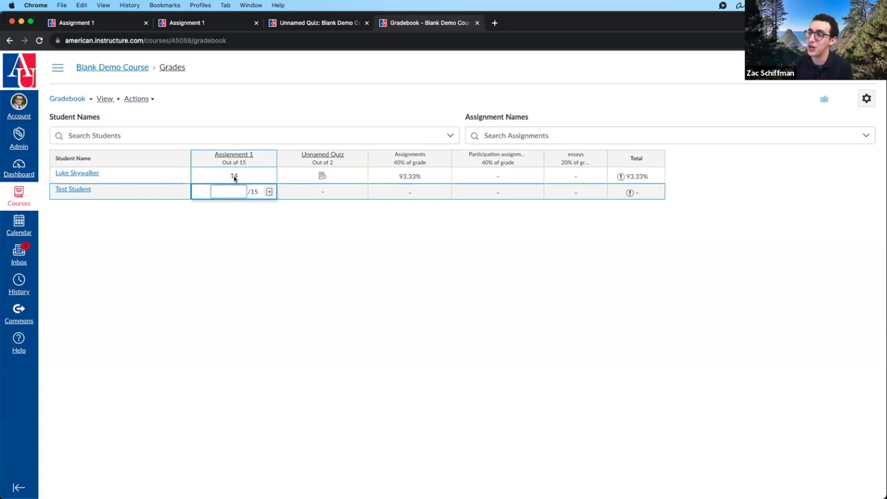
click(234, 175)
text(12)
key(Return)
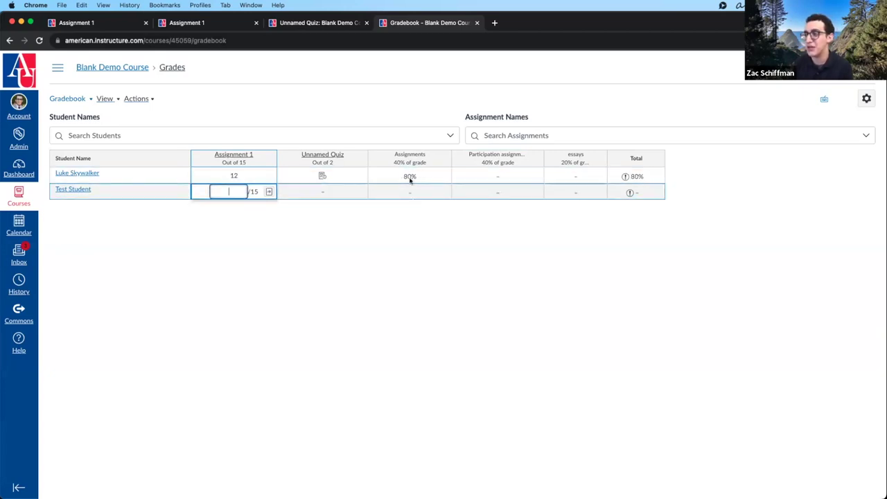
- Inspect the Assignments, Participation and essays group scores for the student
click(407, 176)
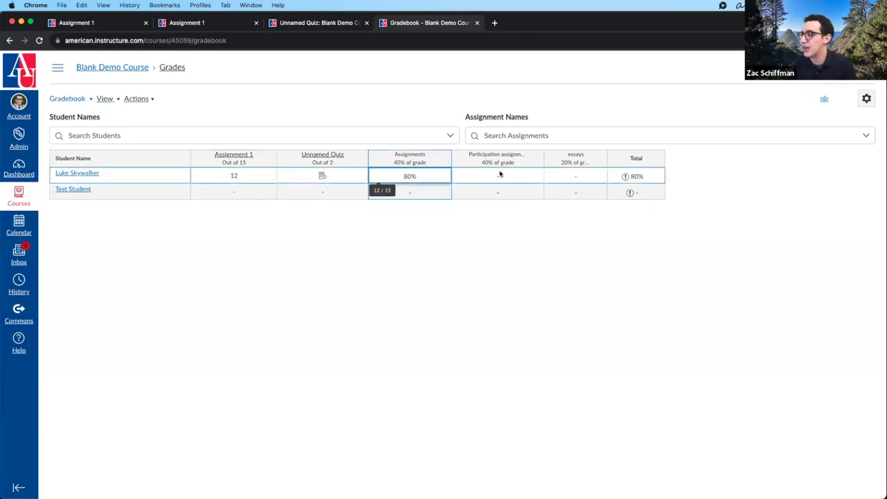
click(499, 174)
click(552, 177)
click(508, 178)
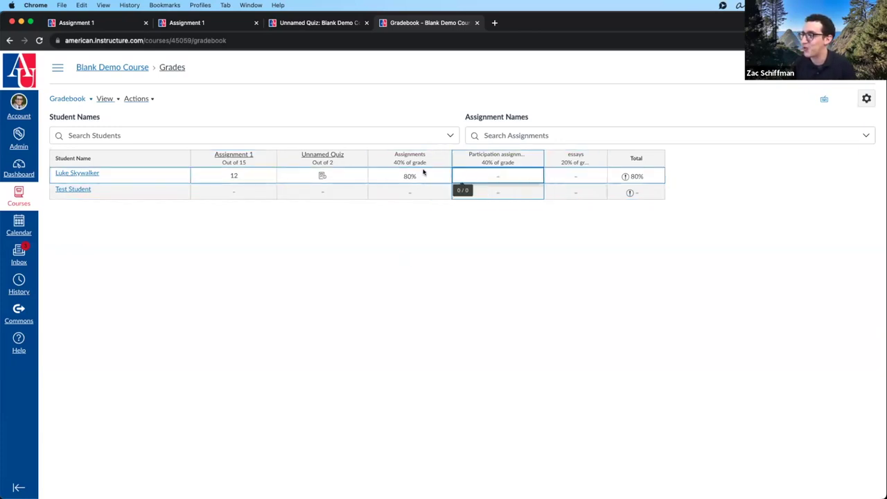
click(409, 174)
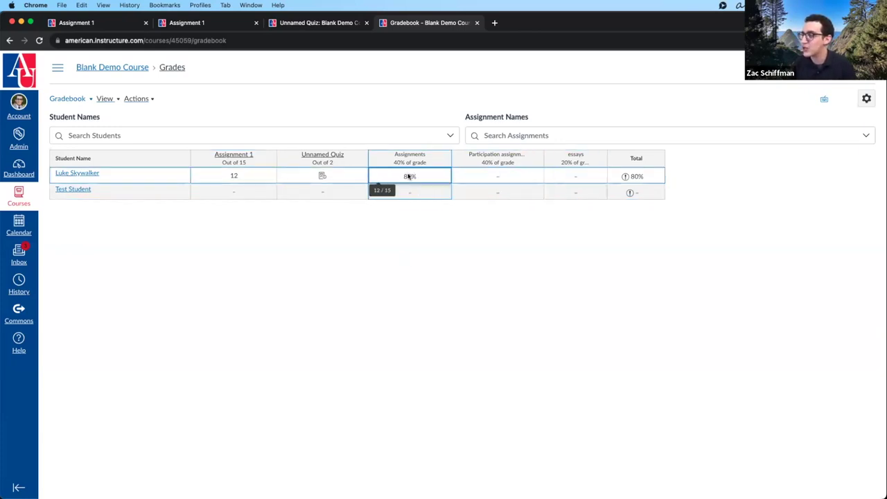
click(574, 173)
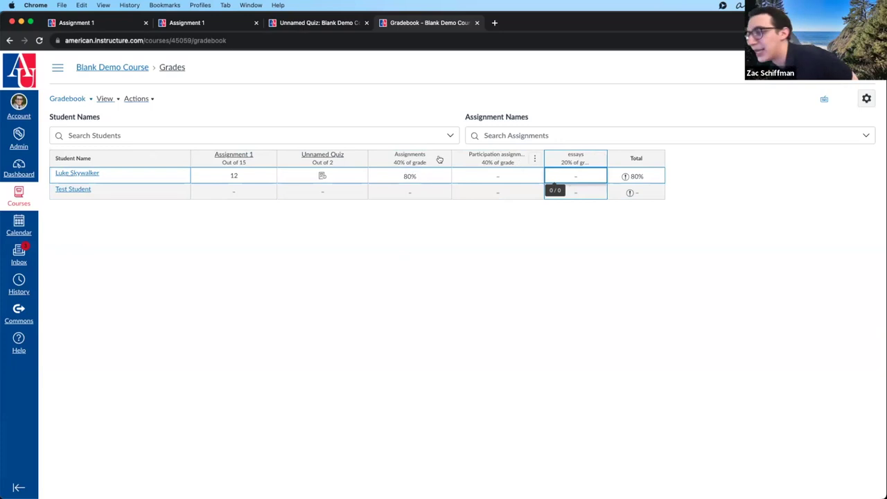
- Give the student 2 on the Unnamed Quiz and switch to the Individual Gradebook view
click(317, 176)
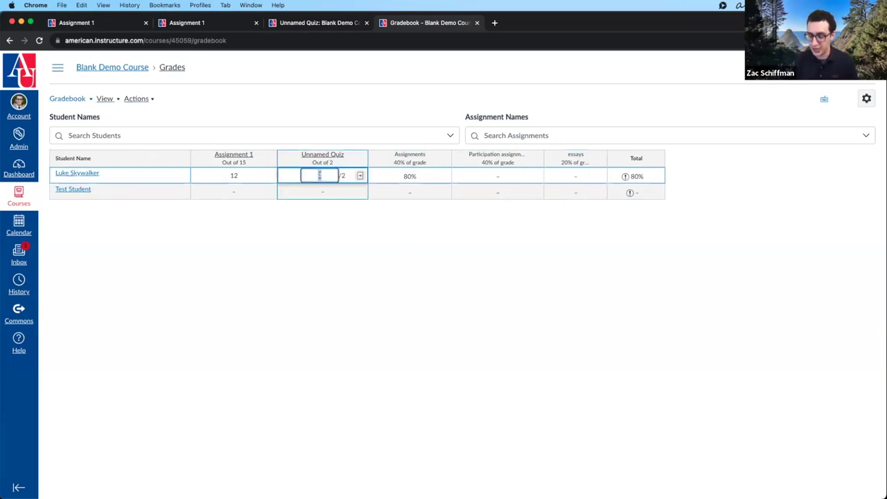
text(2)
click(360, 175)
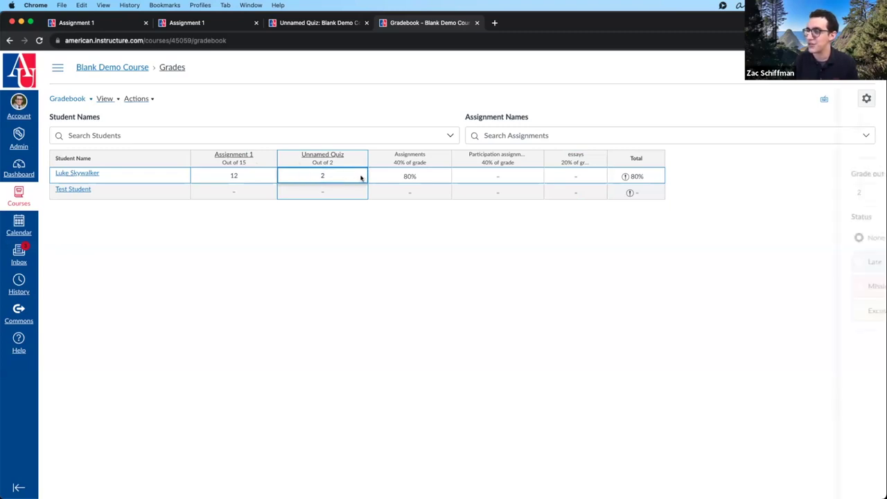
click(360, 176)
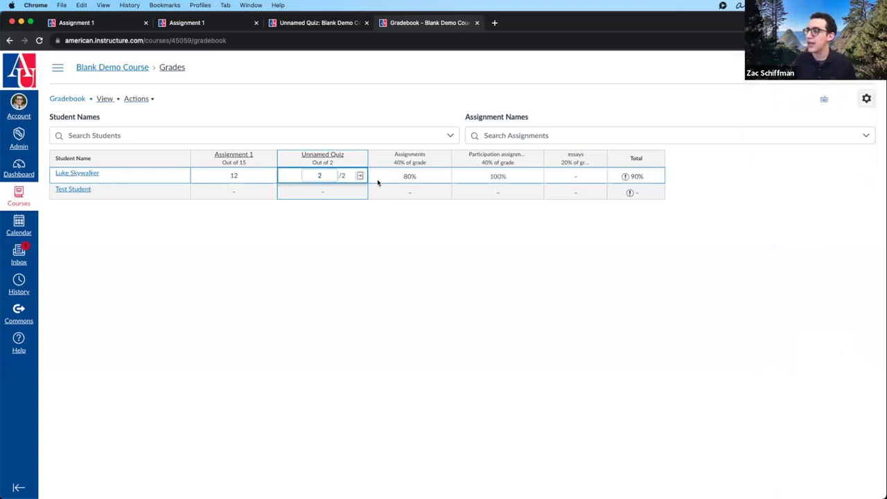
click(388, 226)
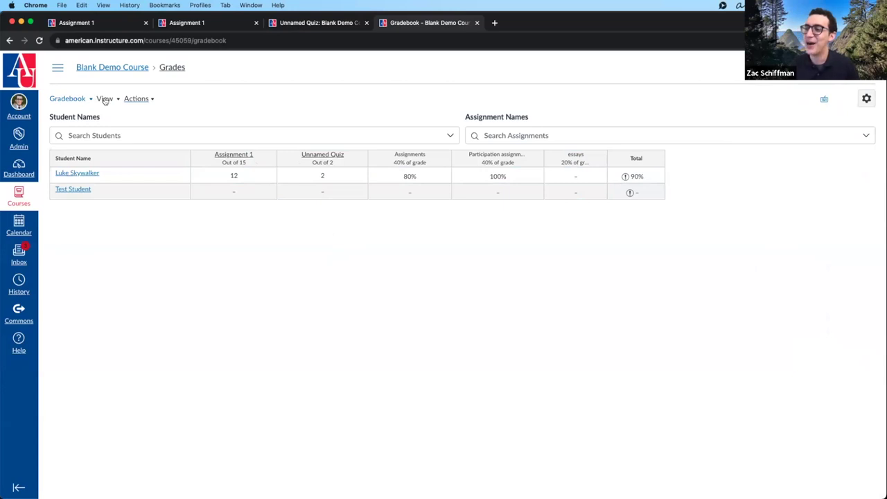
click(75, 99)
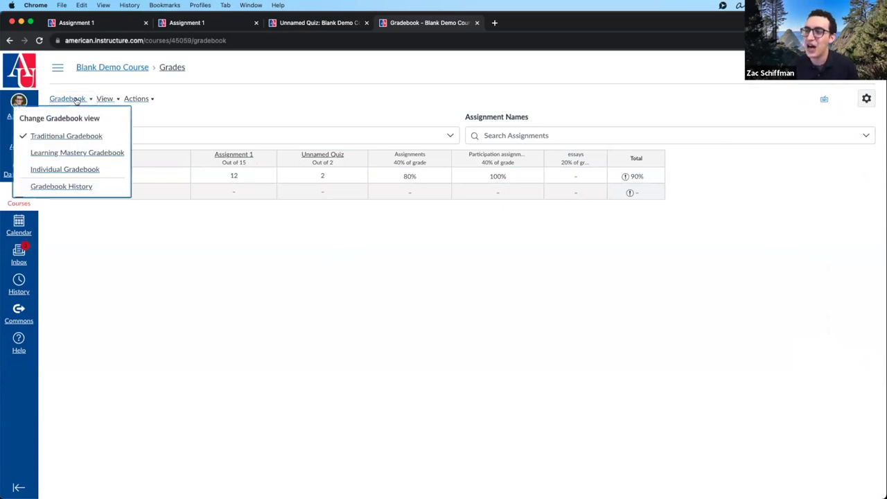
click(110, 168)
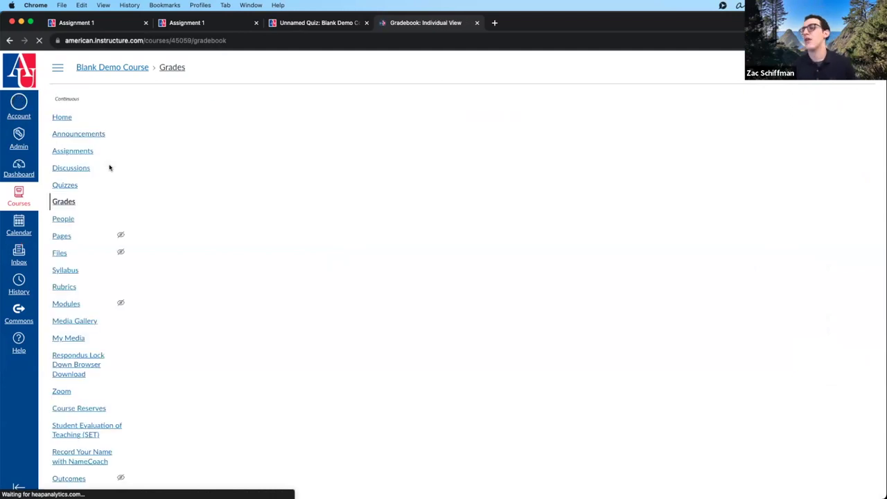
- Keep All Sections, select the first student, and review their 90% final grade summary
click(406, 179)
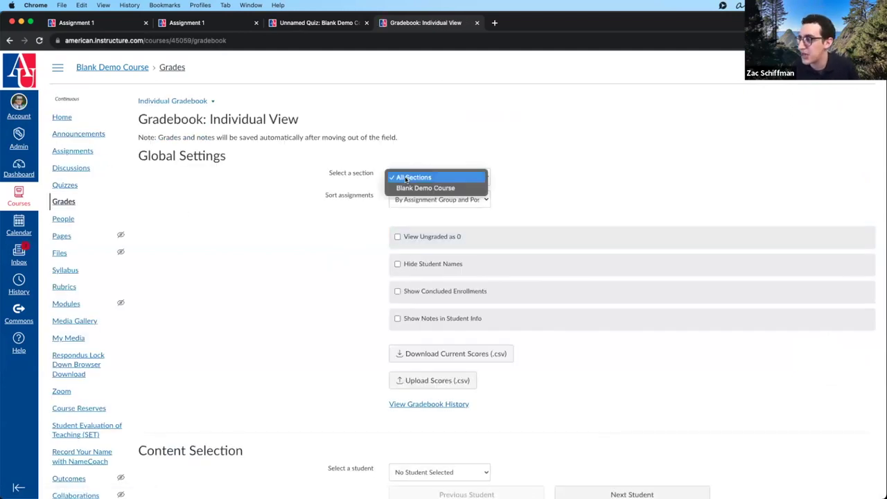
click(408, 179)
scroll(317, 308, down, 3)
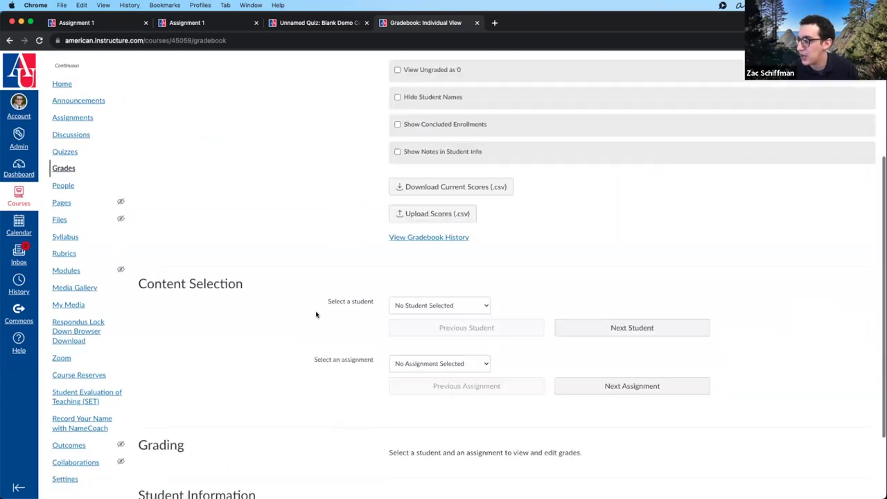
scroll(316, 315, down, 2)
click(440, 215)
click(419, 226)
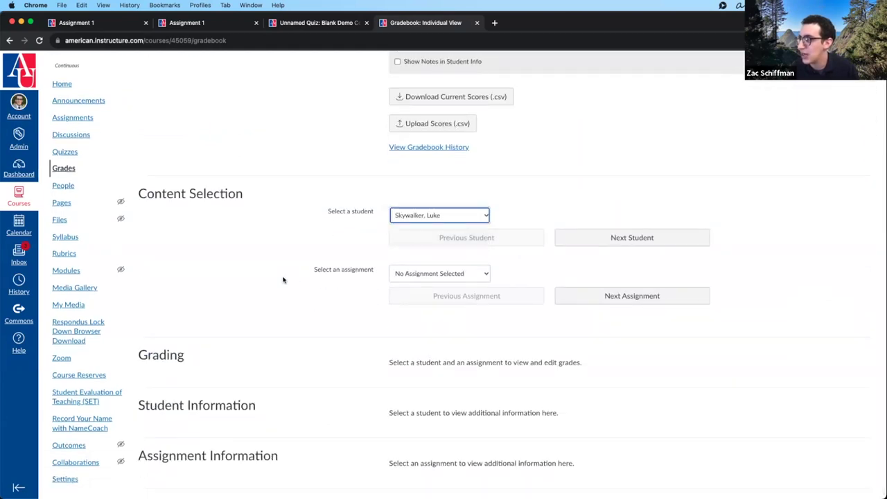
scroll(340, 258, down, 3)
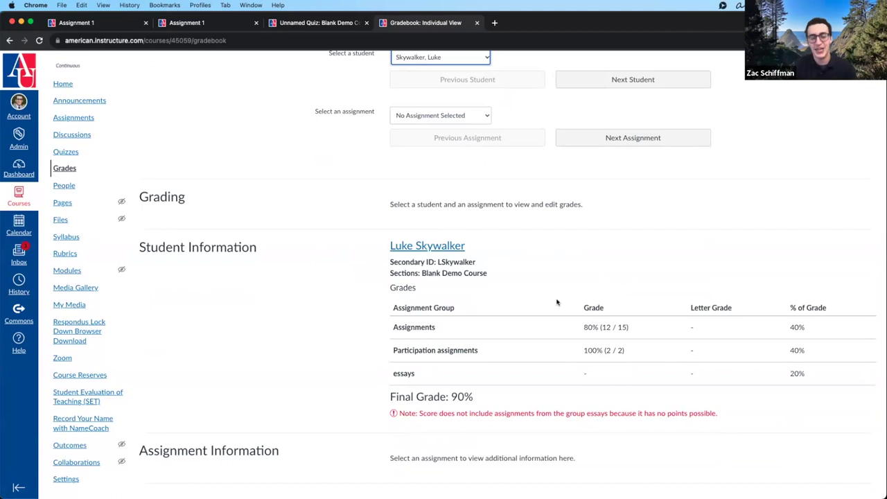
scroll(713, 287, up, 1)
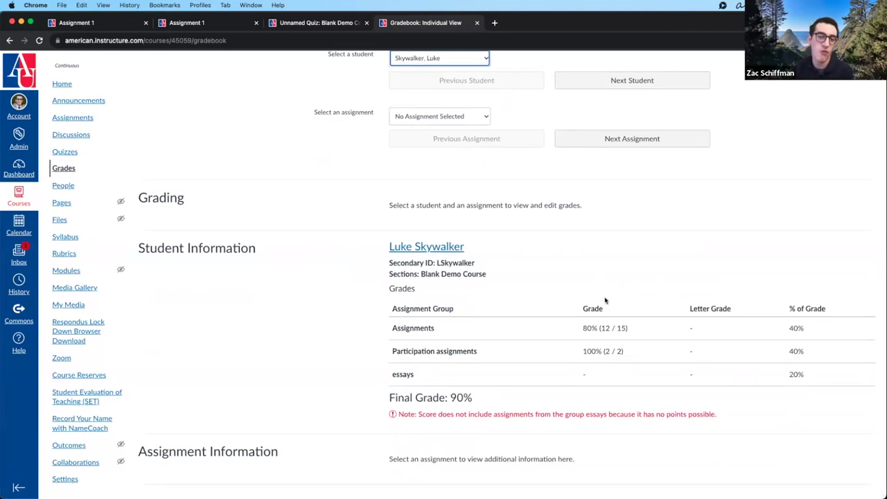
scroll(372, 307, up, 10)
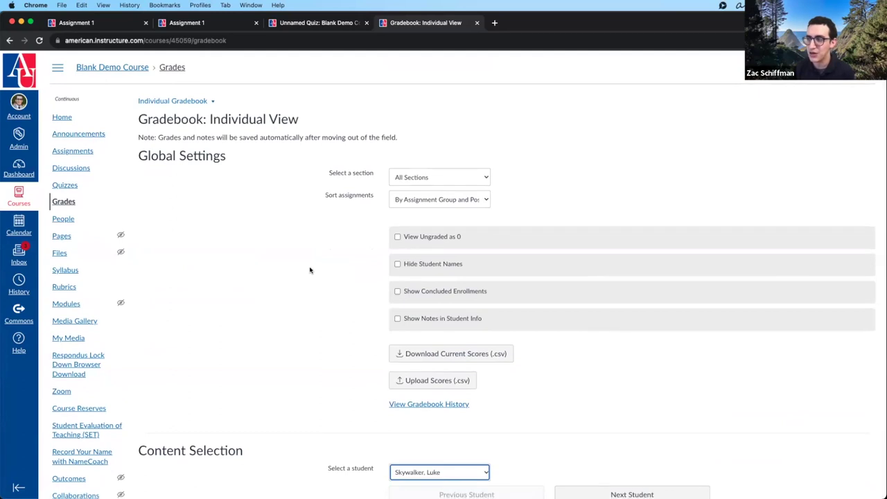
click(173, 101)
- Switch to the Traditional Gradebook and open Gradebook History from its view menu
click(169, 137)
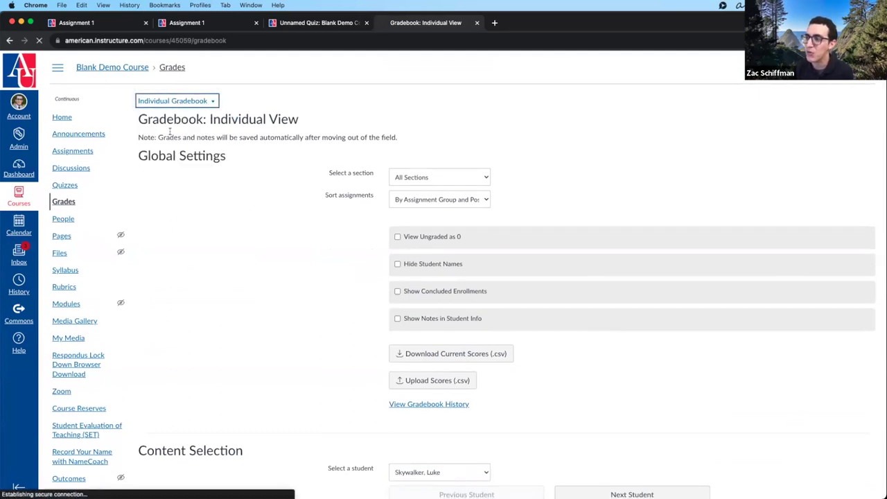
click(63, 98)
click(86, 184)
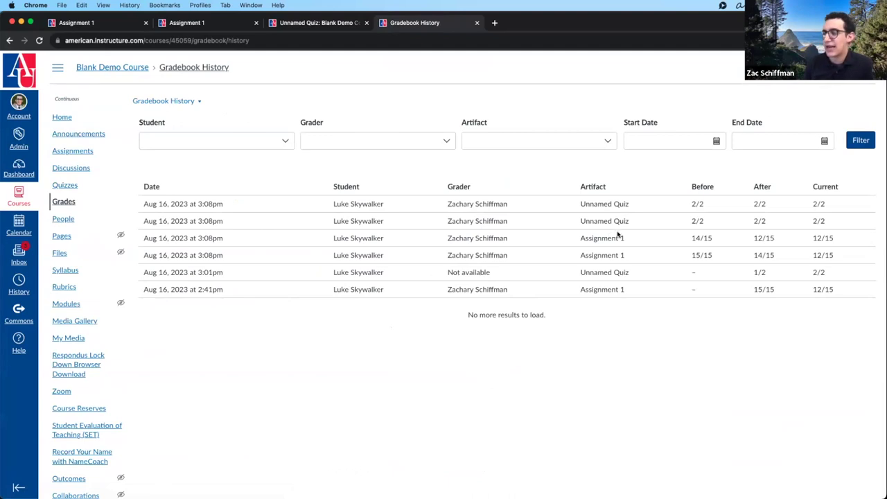
- Review history rows: student name, Unnamed Quiz artifact, 'Not available' grader and 1/2 after score
scroll(764, 231, down, 1)
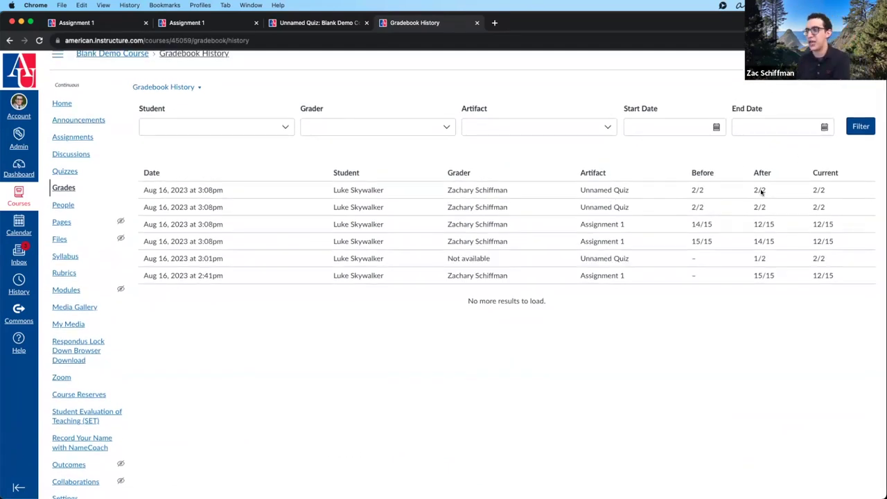
drag(448, 258, 513, 260)
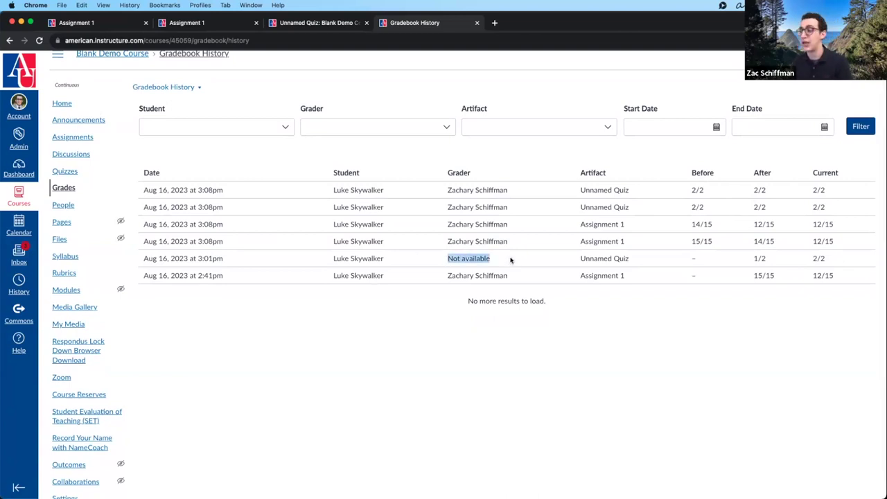
scroll(511, 260, up, 1)
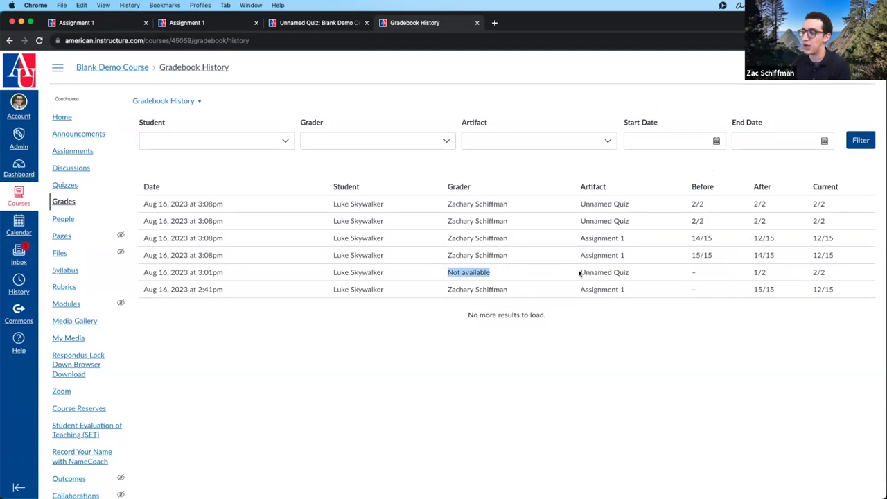
drag(334, 272, 388, 271)
drag(580, 272, 630, 273)
drag(493, 275, 437, 274)
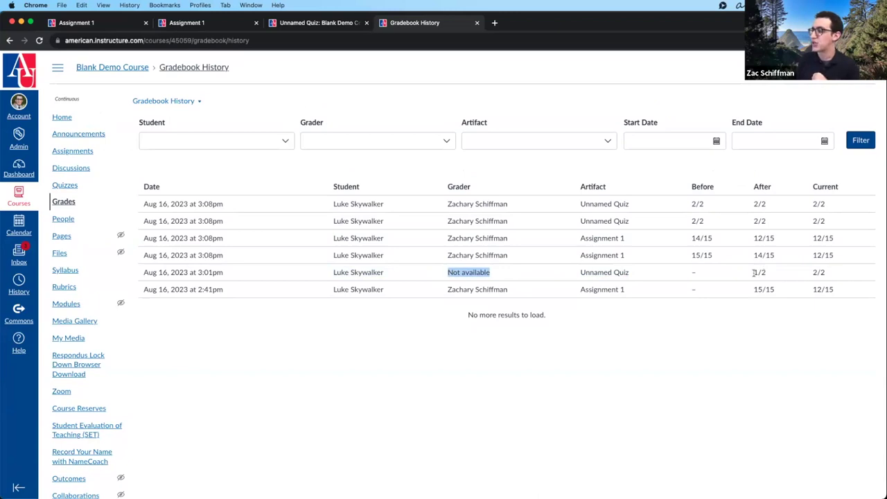
click(700, 274)
drag(754, 276, 768, 273)
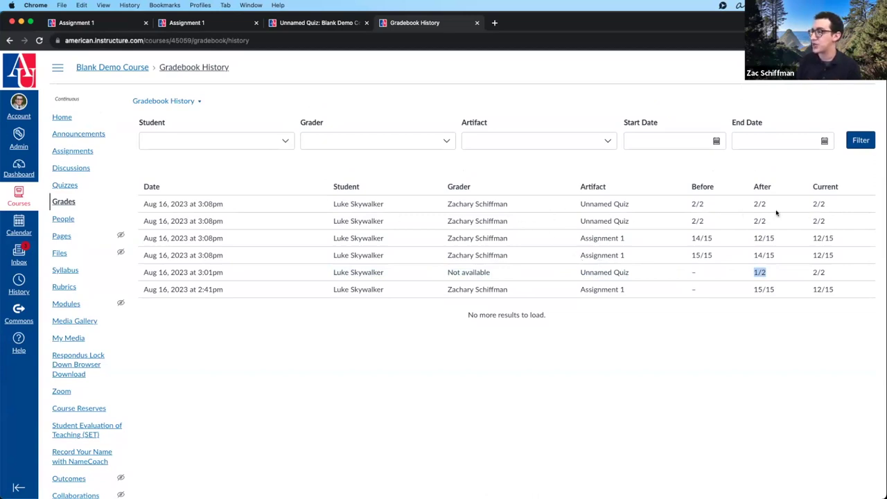
click(623, 390)
- Check the Student and Grader filters, then bring up the gradebook views list
click(289, 142)
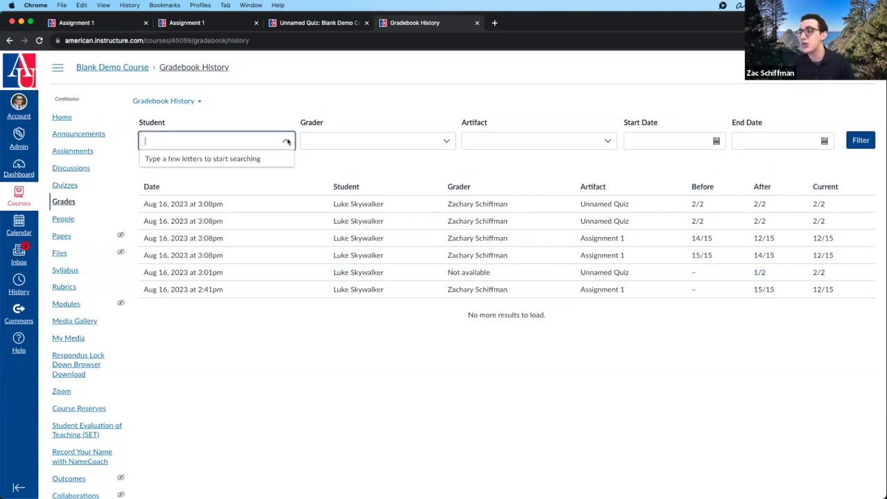
click(470, 111)
click(420, 141)
click(431, 176)
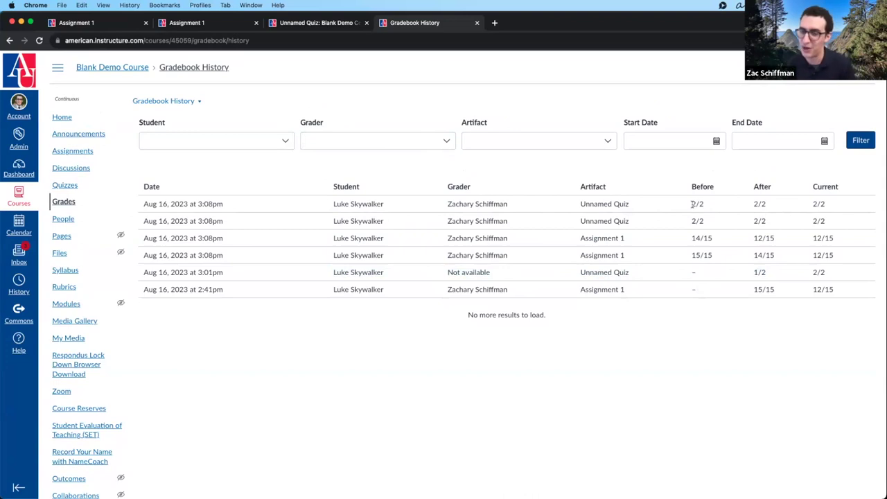
scroll(554, 282, up, 1)
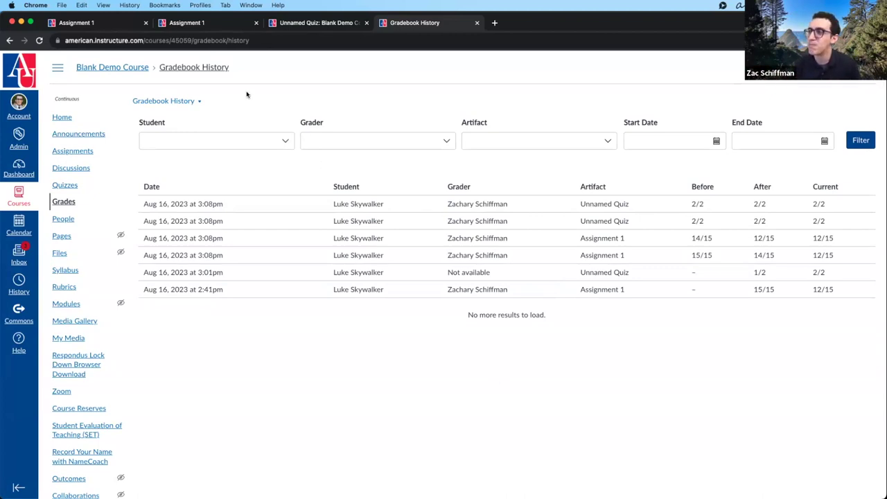
click(158, 103)
- Return to the Traditional Gradebook and check the status colours under View > Statuses
click(151, 138)
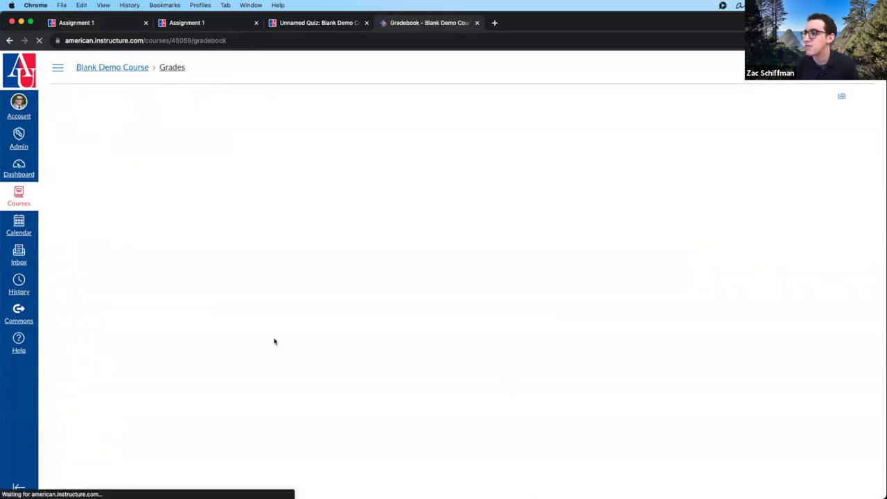
click(104, 99)
mouse_move(107, 116)
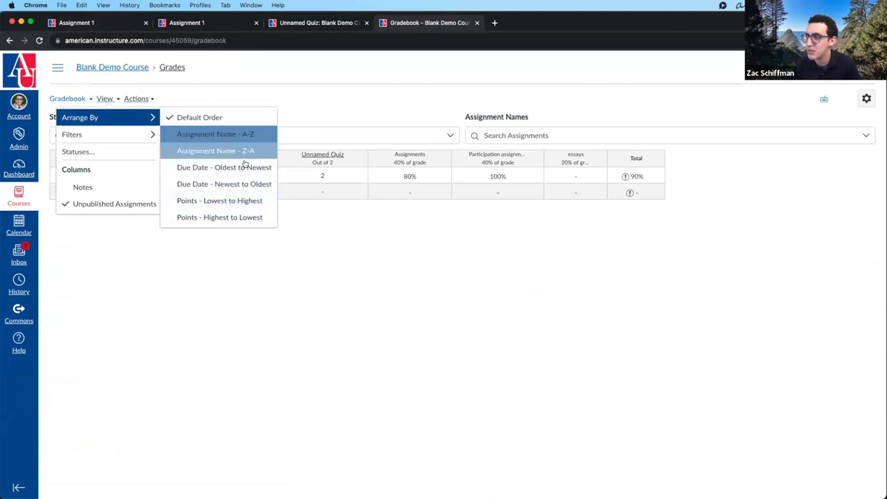
mouse_move(142, 135)
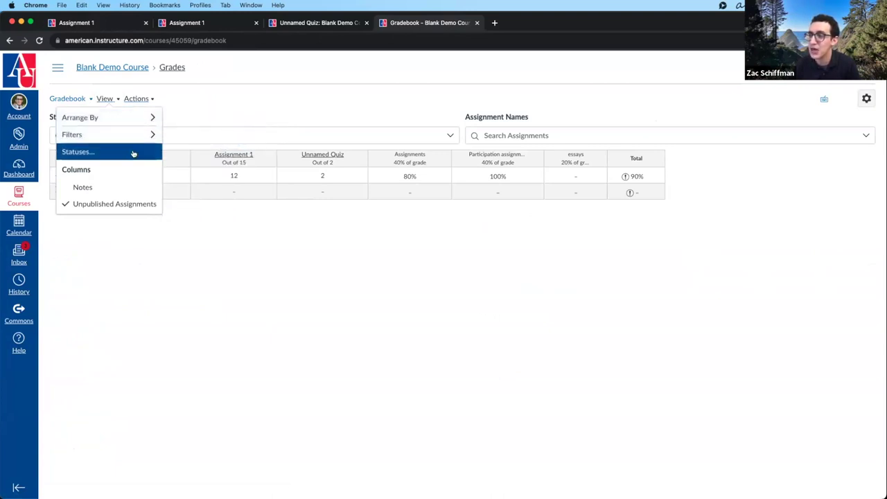
click(133, 153)
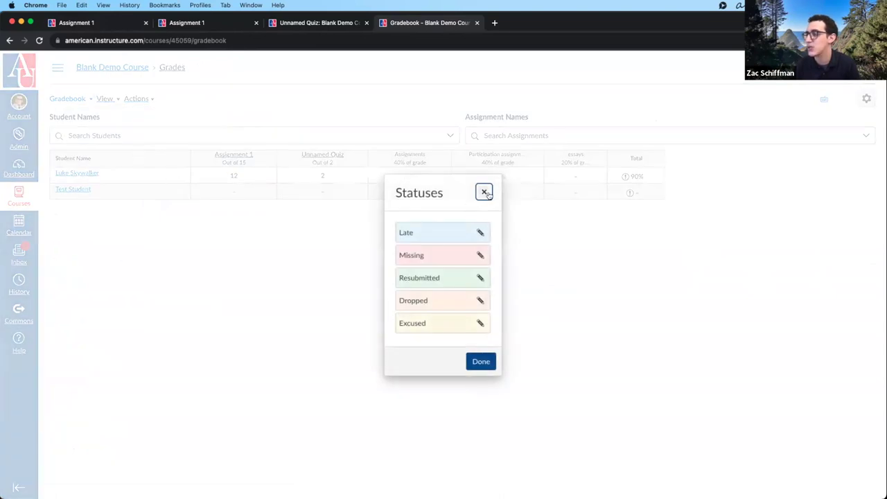
click(483, 192)
click(253, 176)
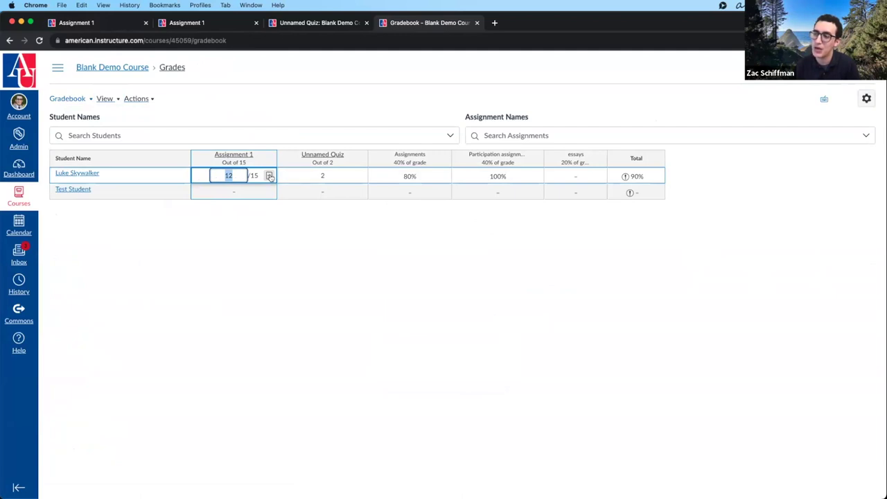
- Try the Late, Missing and Excused statuses for the first student's Assignment 1 in the grade tray
click(269, 176)
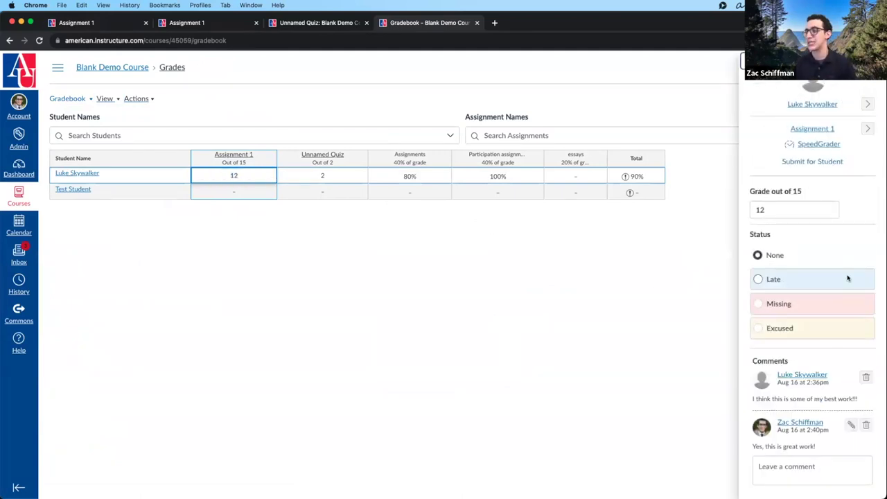
click(818, 278)
click(819, 330)
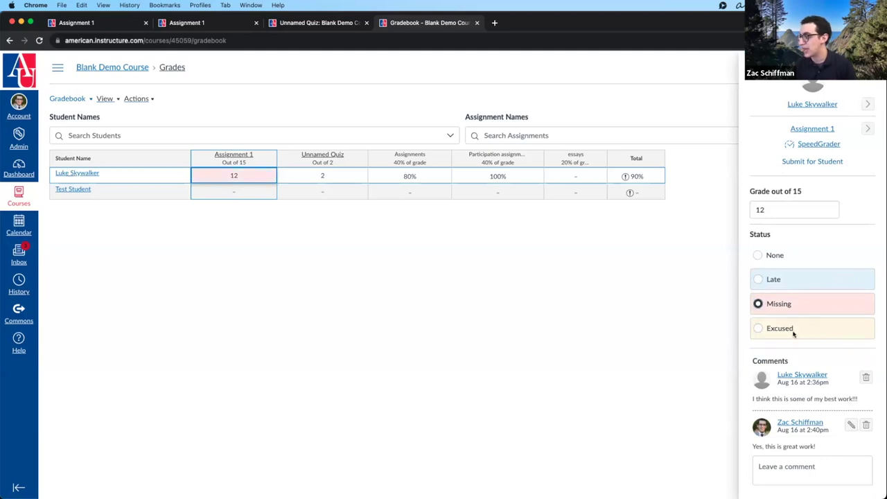
click(777, 330)
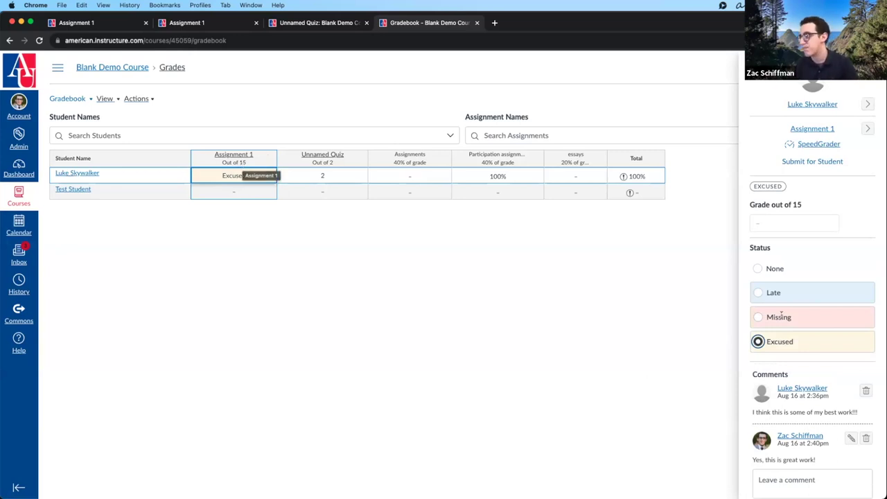
click(758, 292)
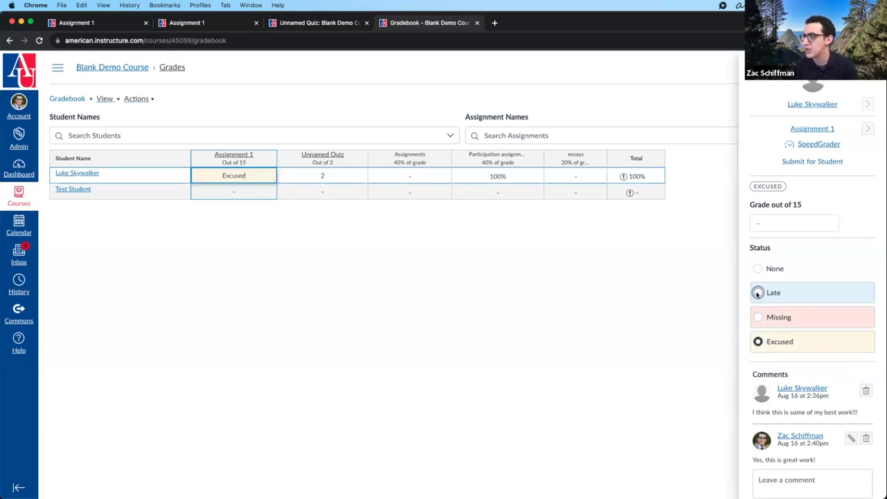
key(Up)
click(803, 282)
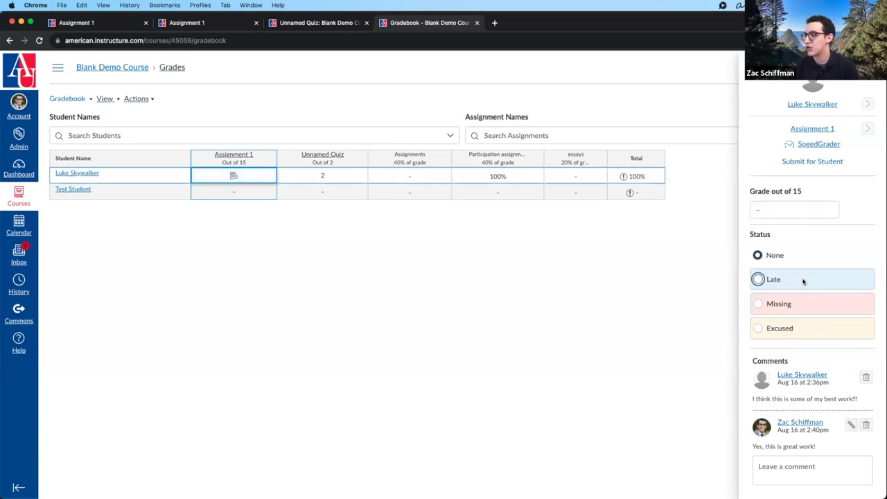
click(378, 255)
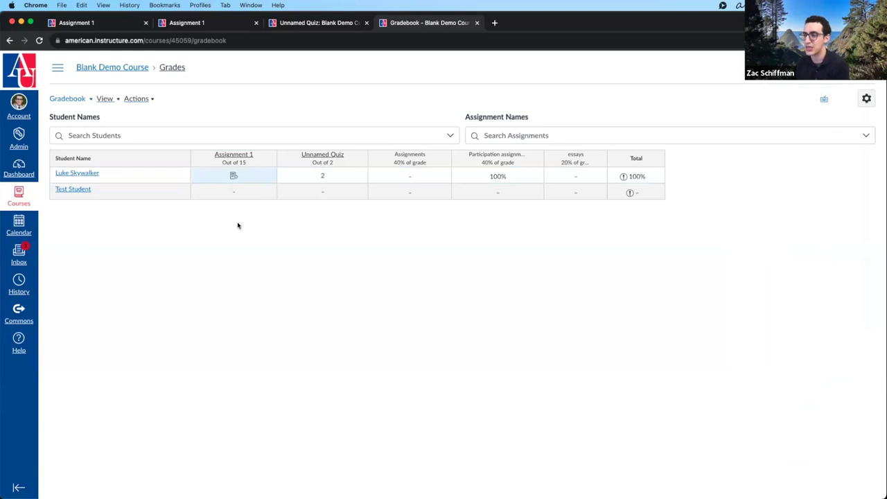
- Clear the late status, enter 14 for Assignment 1, and read the Total column's warning
click(249, 176)
click(267, 176)
click(758, 256)
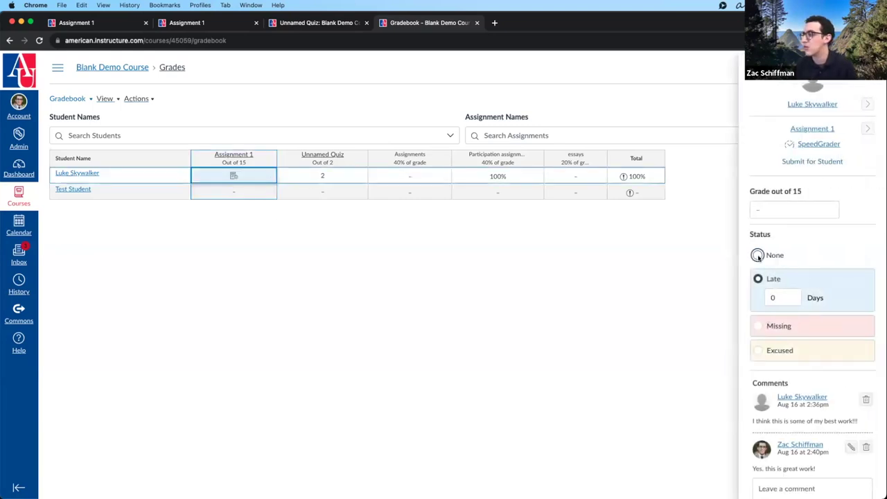
click(416, 307)
click(231, 175)
text(14)
key(Return)
click(284, 295)
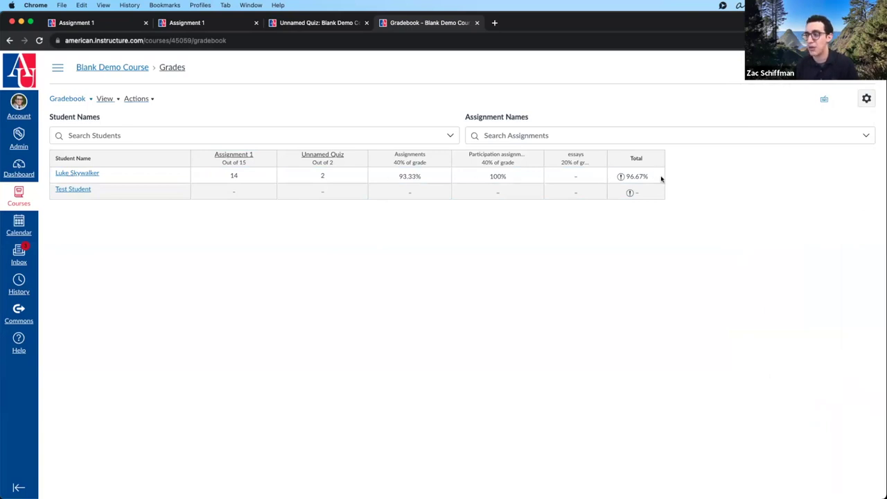
click(620, 178)
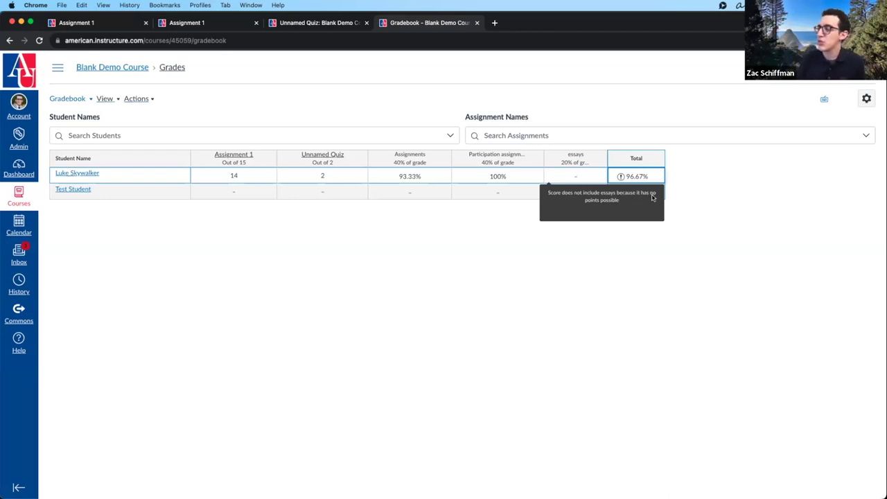
click(655, 112)
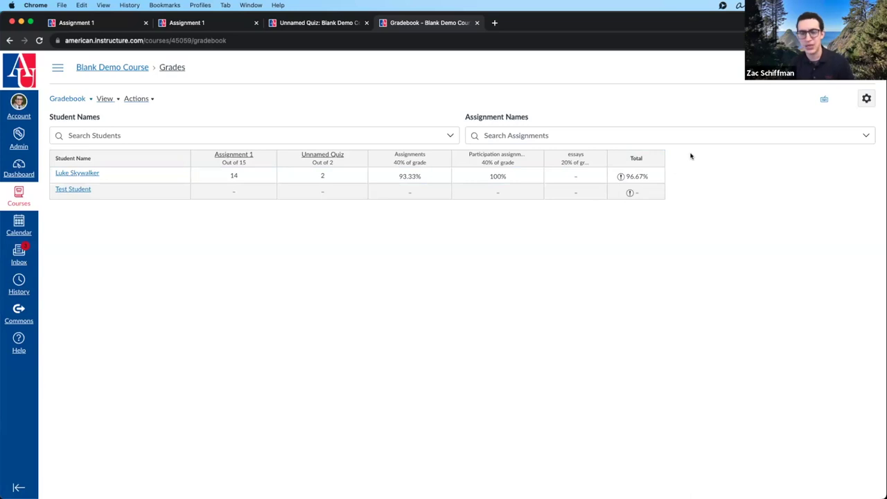
- Set the gradebook's Grade Posting Policy to Manually Post Grades
click(865, 100)
click(634, 99)
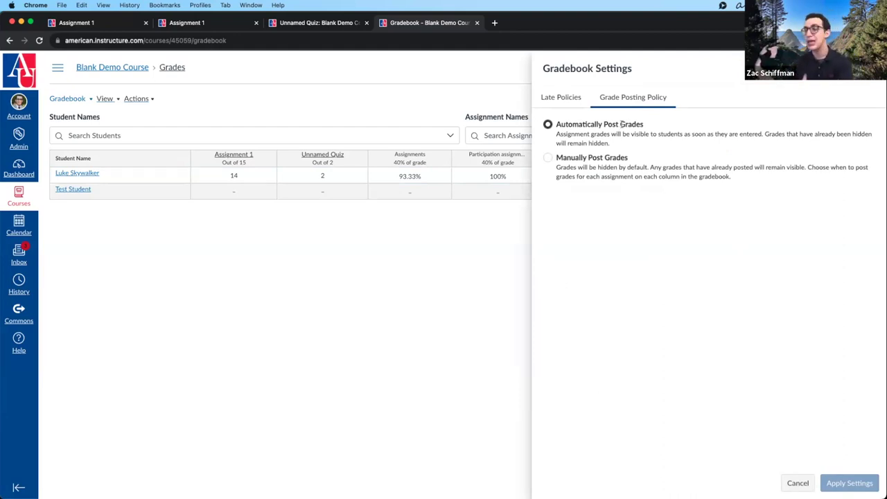
click(580, 158)
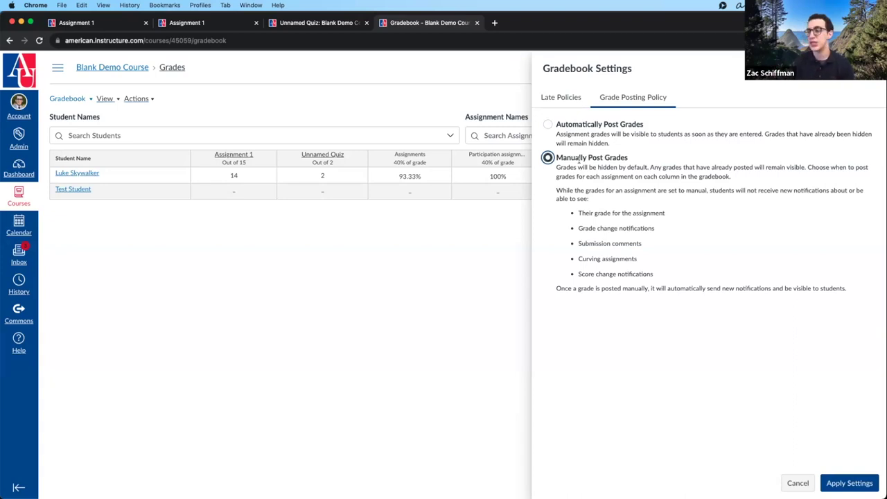
click(849, 483)
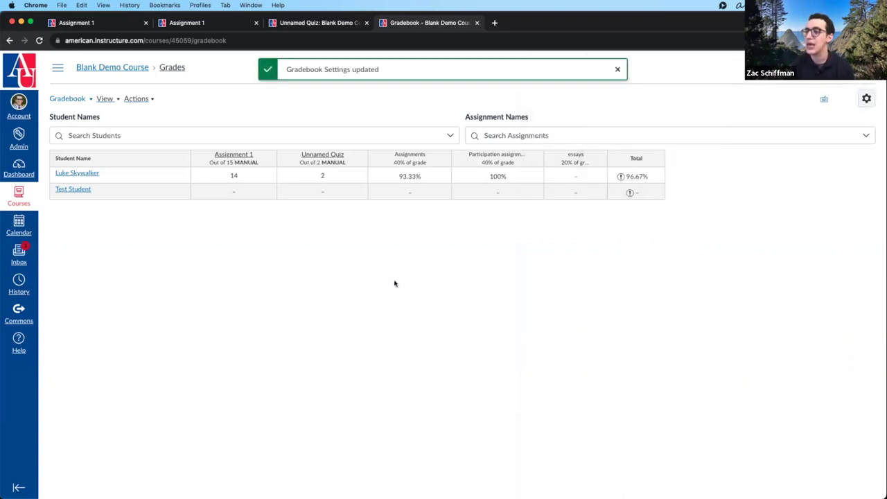
- Hide Assignment 1 grades from students
click(267, 159)
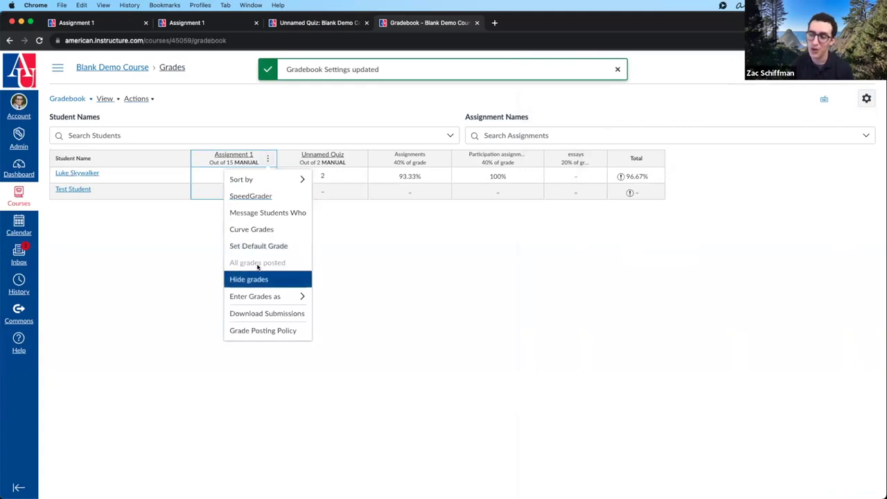
click(259, 281)
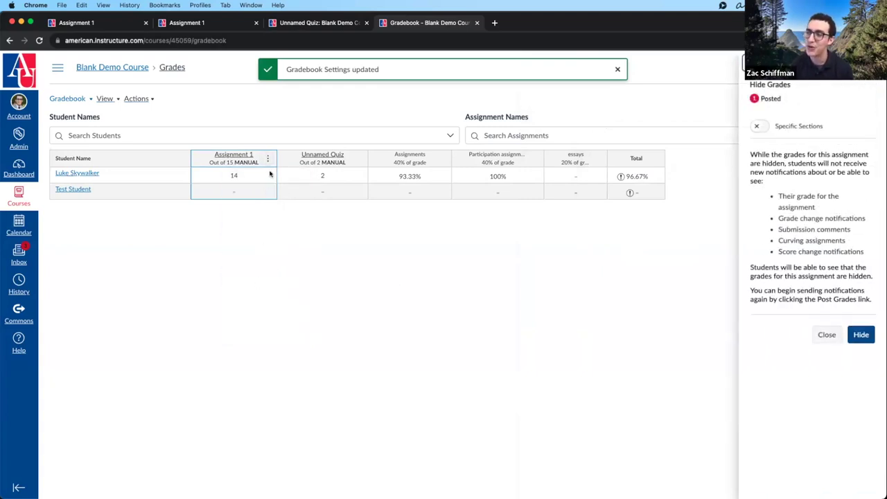
key(Return)
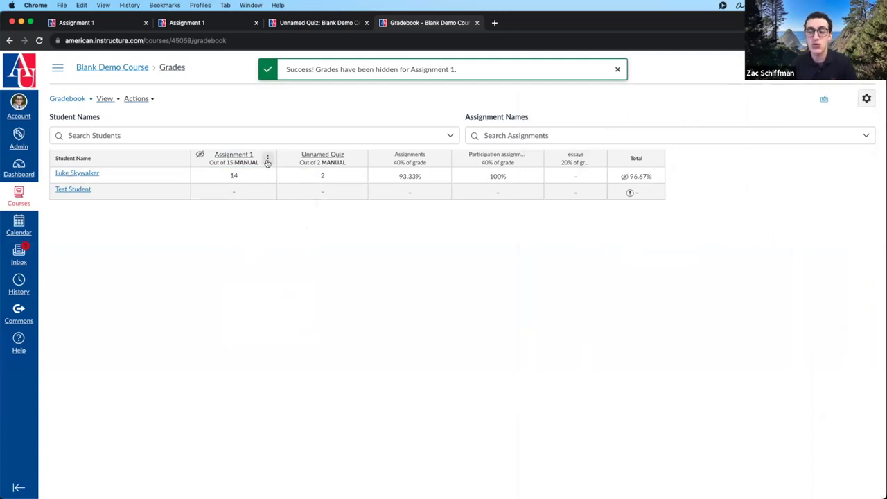
- Post Assignment 1 grades to Everyone, then select automatic posting in Gradebook Settings
click(268, 158)
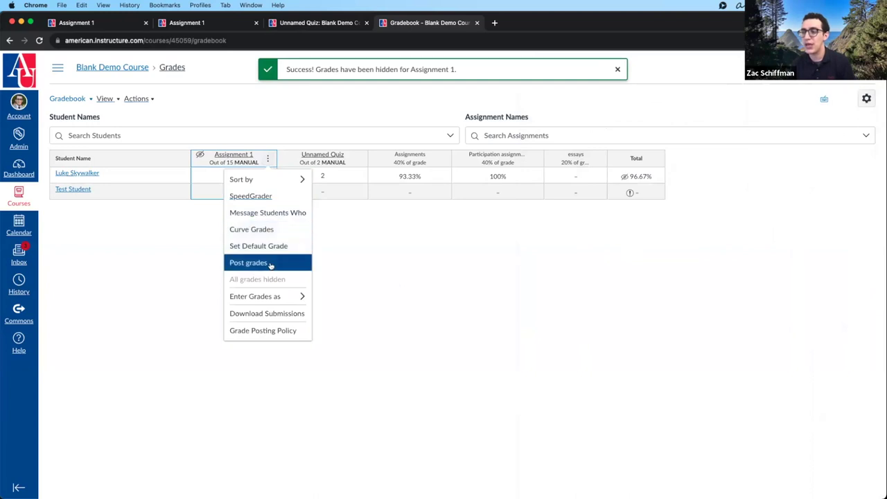
click(269, 259)
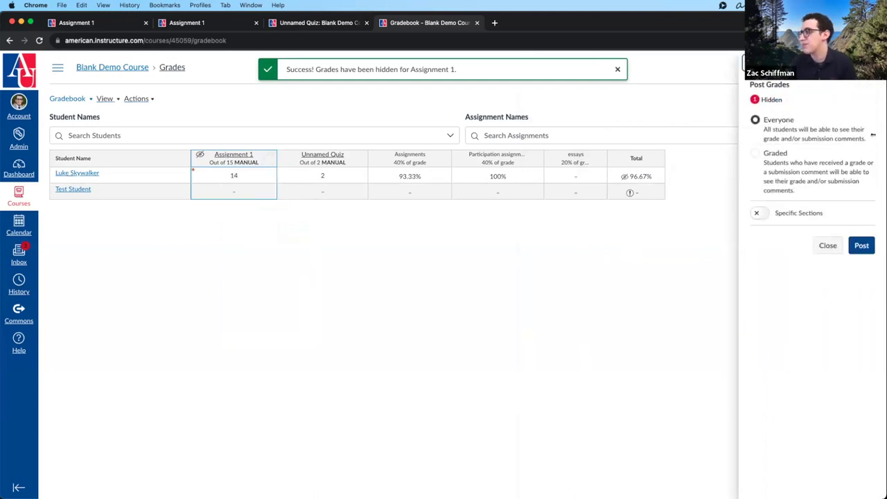
click(864, 245)
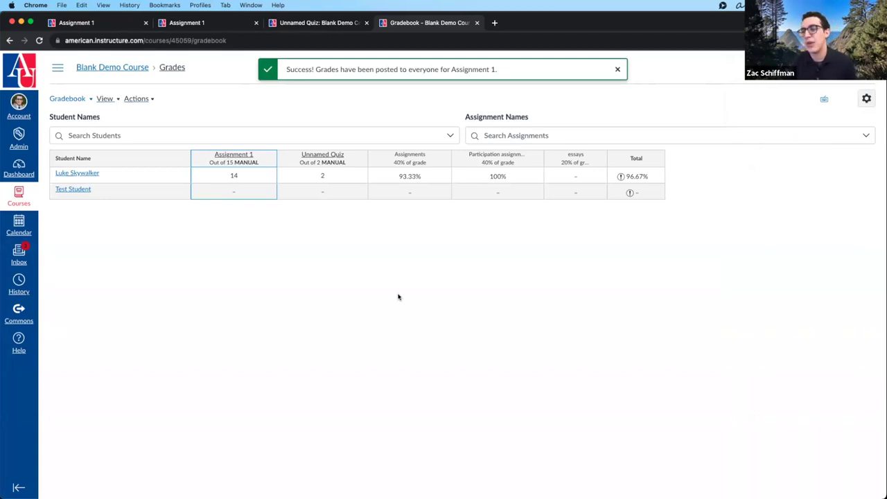
click(866, 98)
click(549, 124)
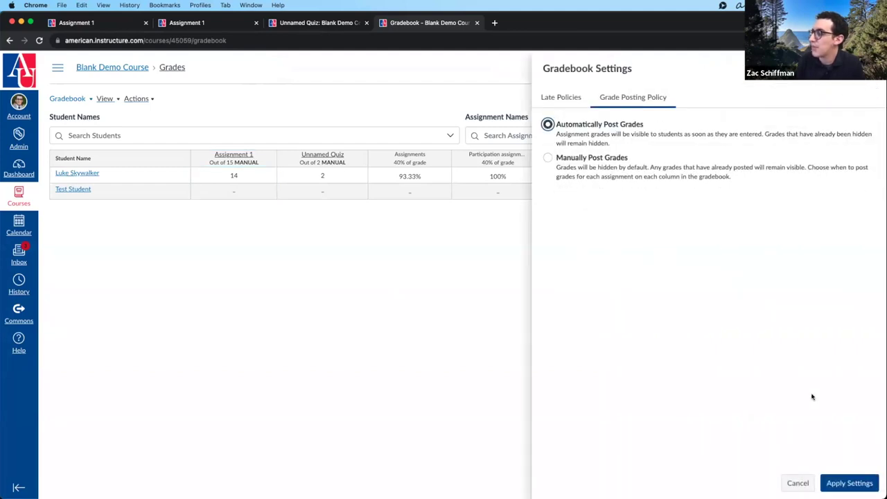
- Apply automatic posting for the course and leave Unnamed Quiz set to post automatically
click(847, 481)
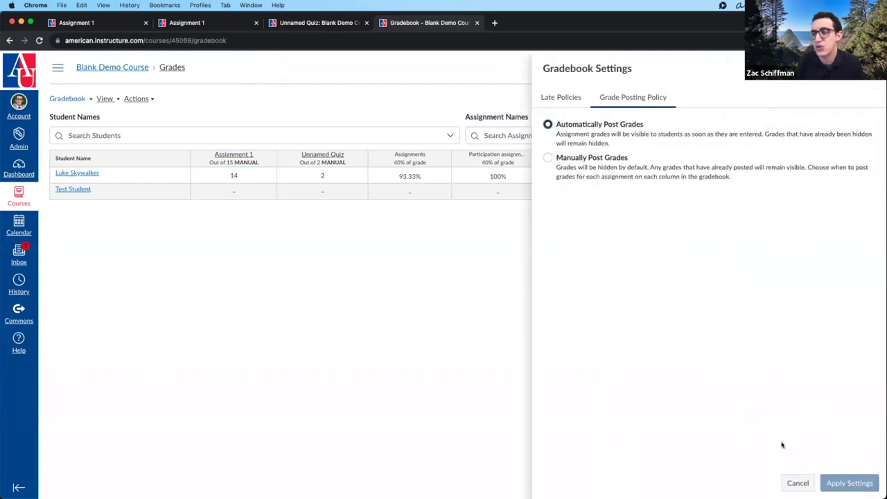
click(357, 158)
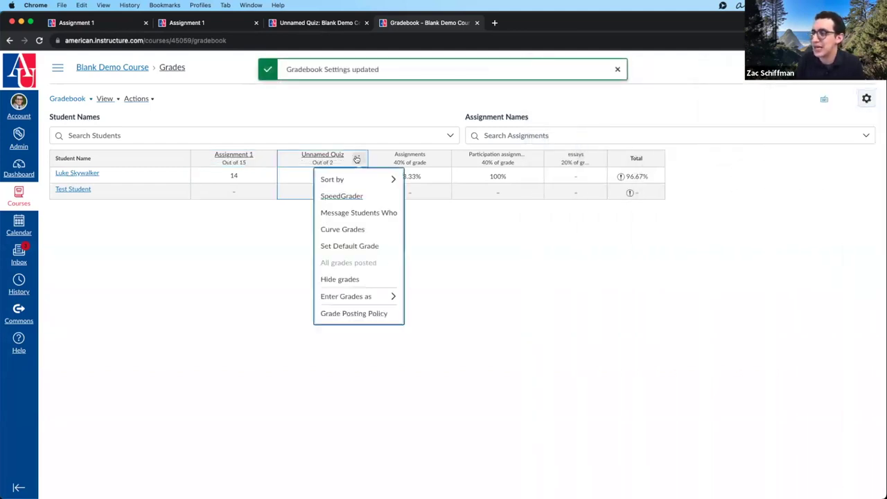
click(353, 314)
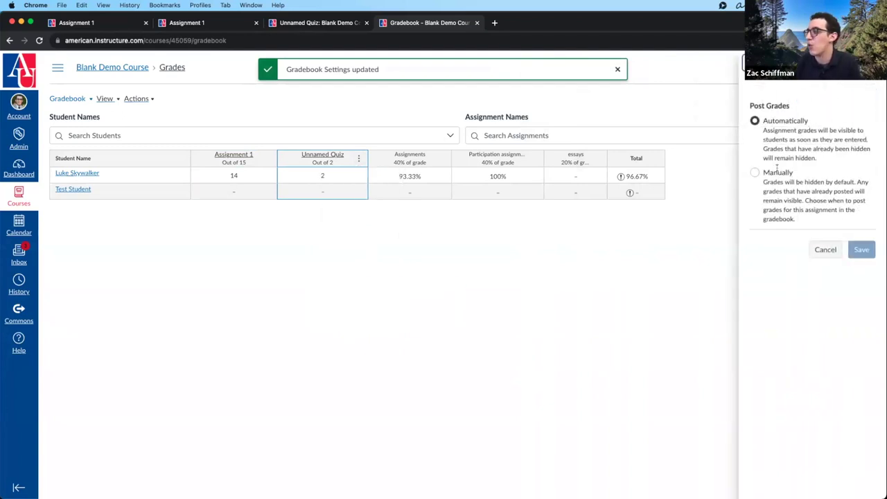
click(778, 172)
click(769, 120)
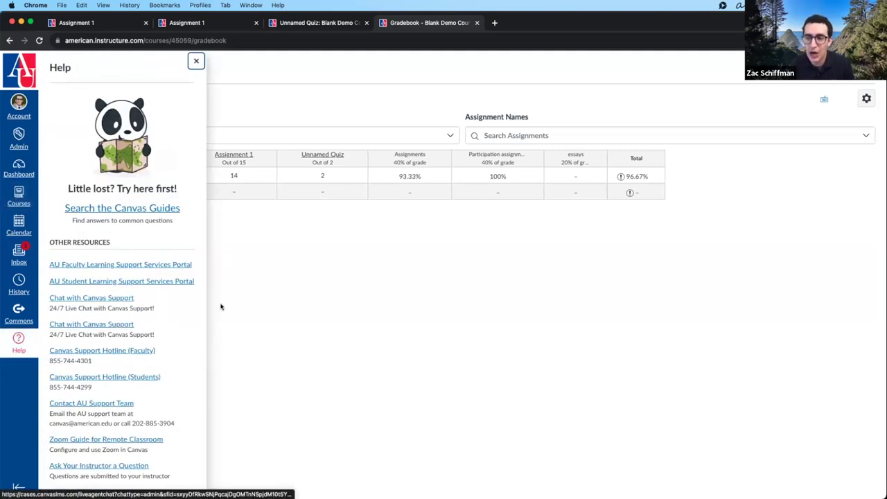
- Follow the Help tray's 'Search the Canvas Guides' link to the Instructure Community
scroll(188, 310, down, 3)
scroll(188, 310, up, 3)
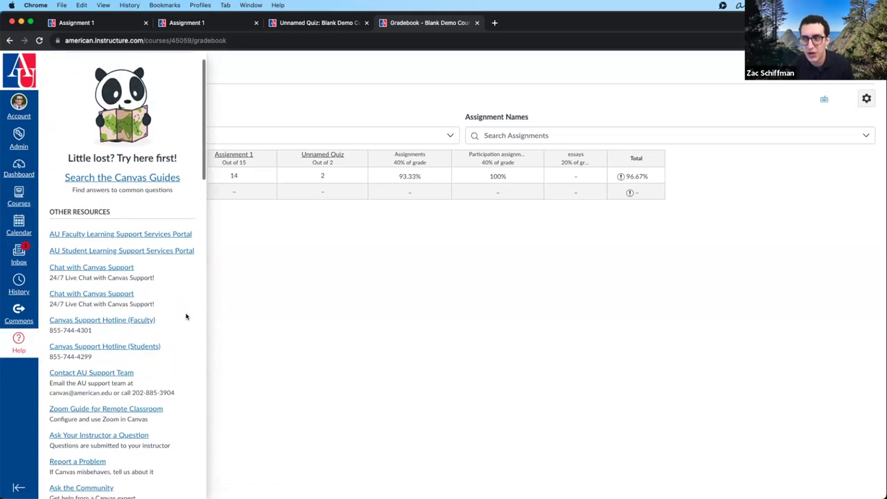
click(113, 183)
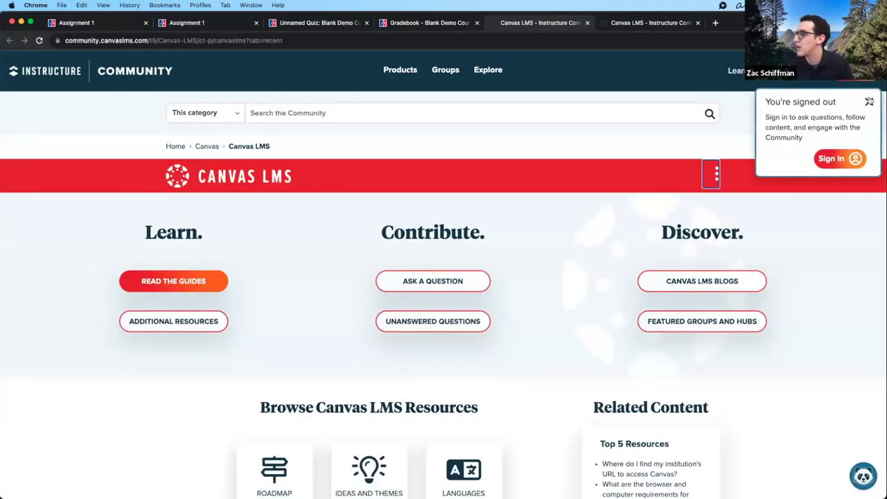
- Close the Community tab with Cmd+W and reopen 'Search the Canvas Guides' from the Help tray
key(super+w)
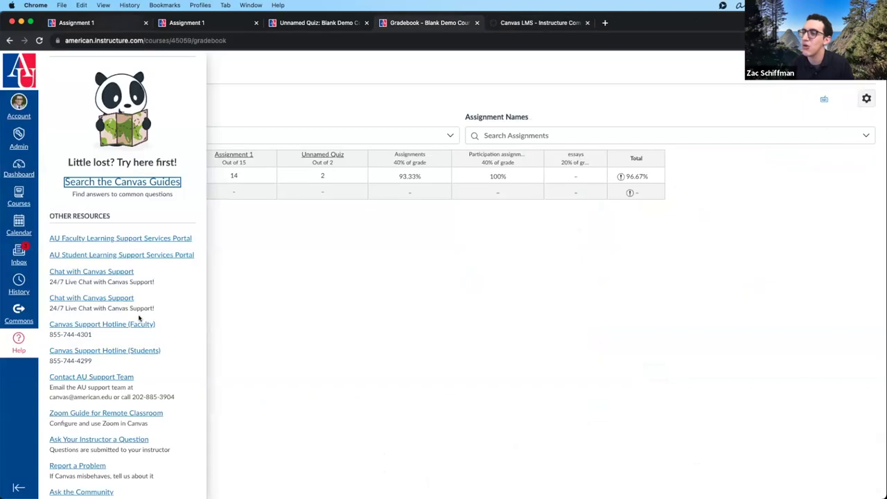
scroll(174, 294, down, 3)
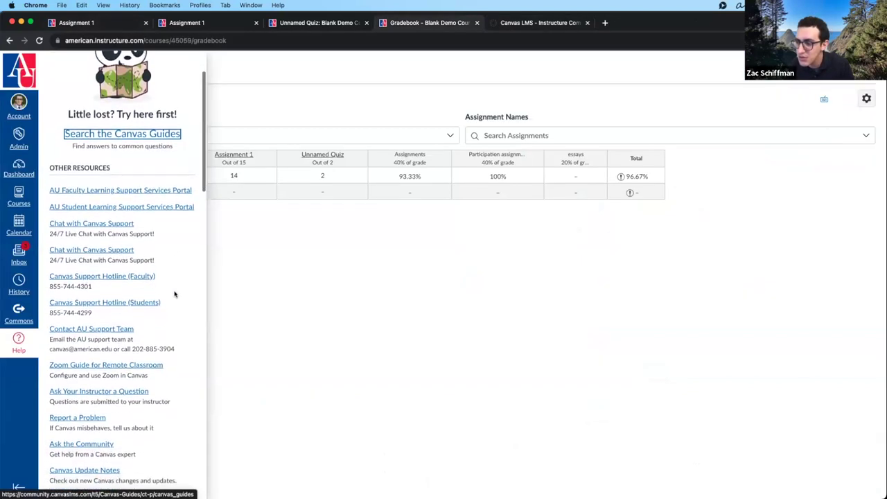
scroll(174, 293, up, 5)
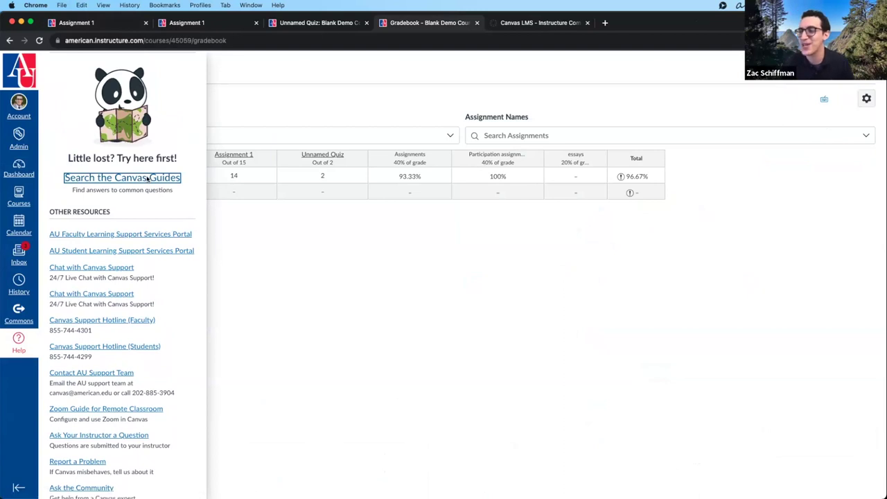
click(147, 179)
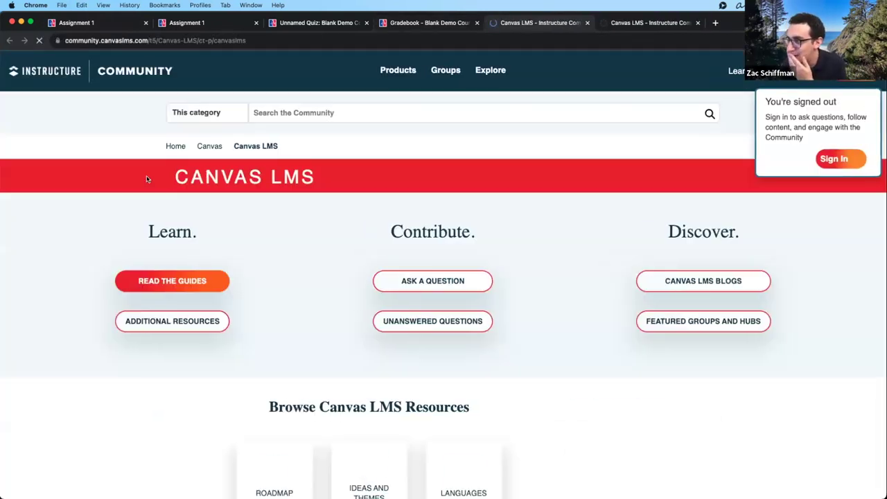
scroll(343, 263, down, 1)
scroll(342, 262, up, 1)
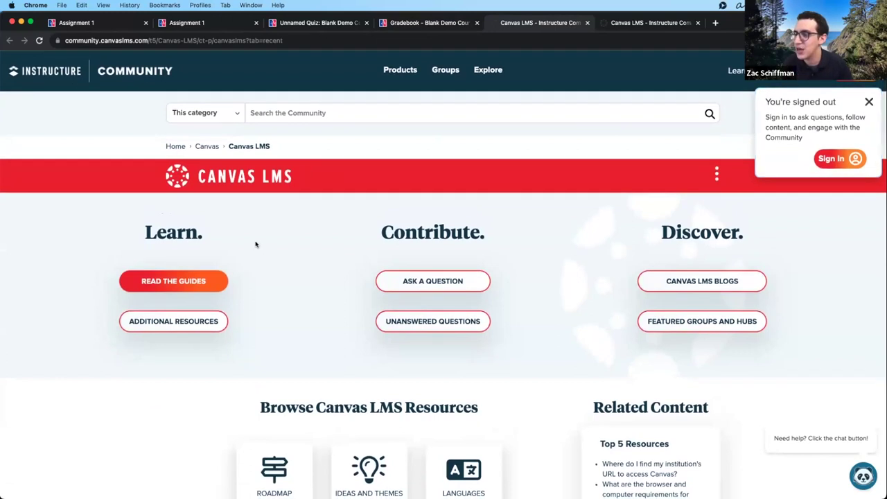
click(198, 273)
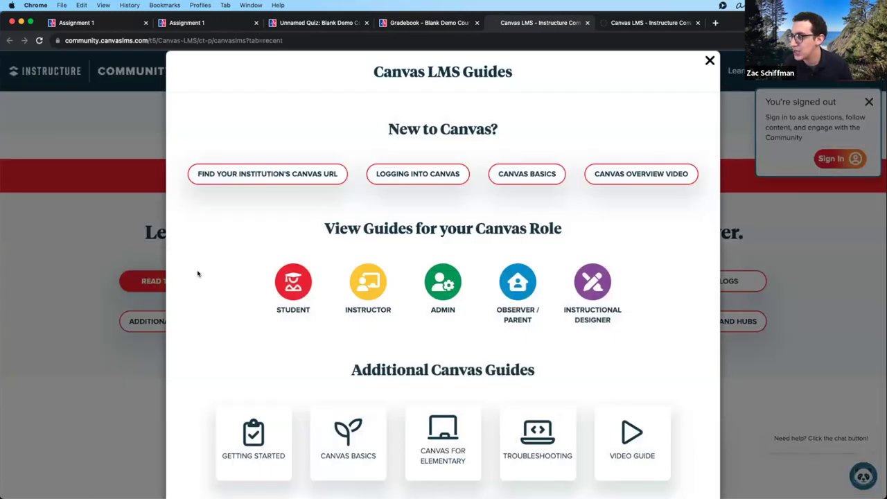
click(372, 284)
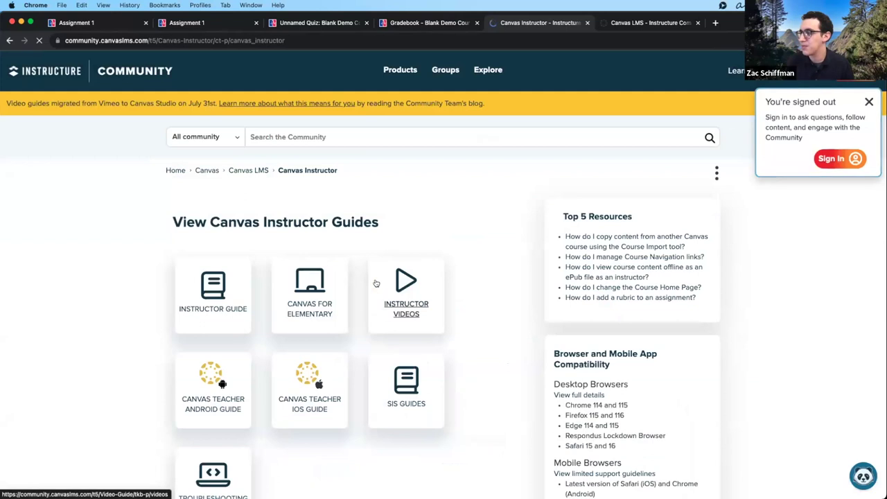
click(209, 295)
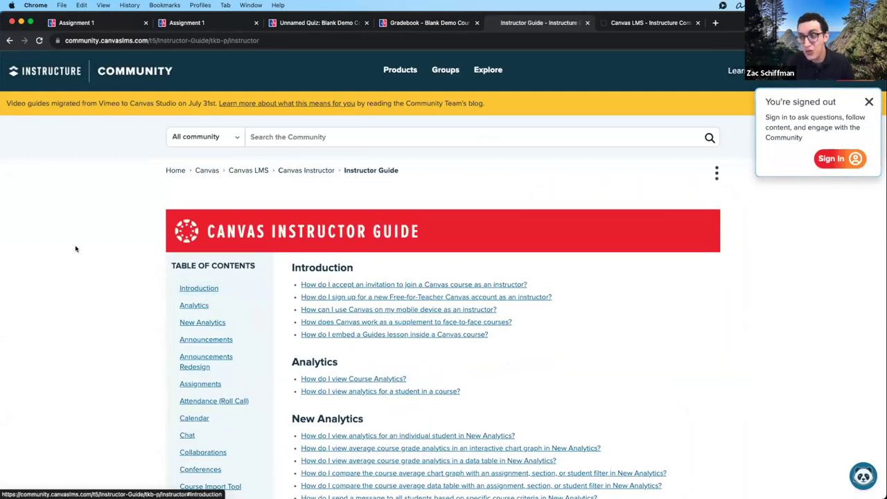
click(89, 45)
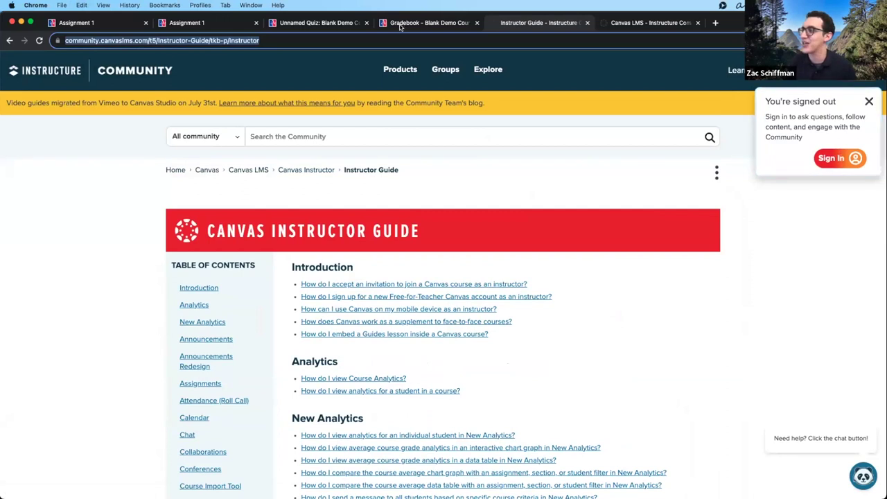
scroll(182, 206, down, 1)
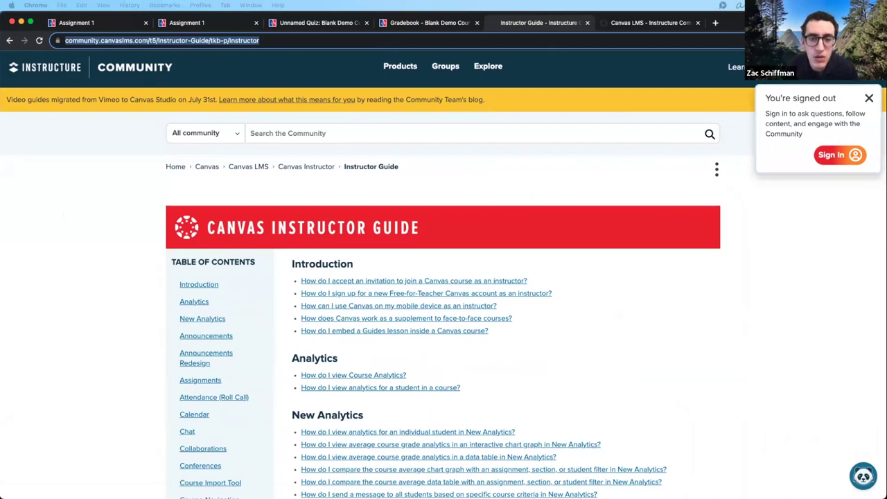
scroll(86, 309, down, 3)
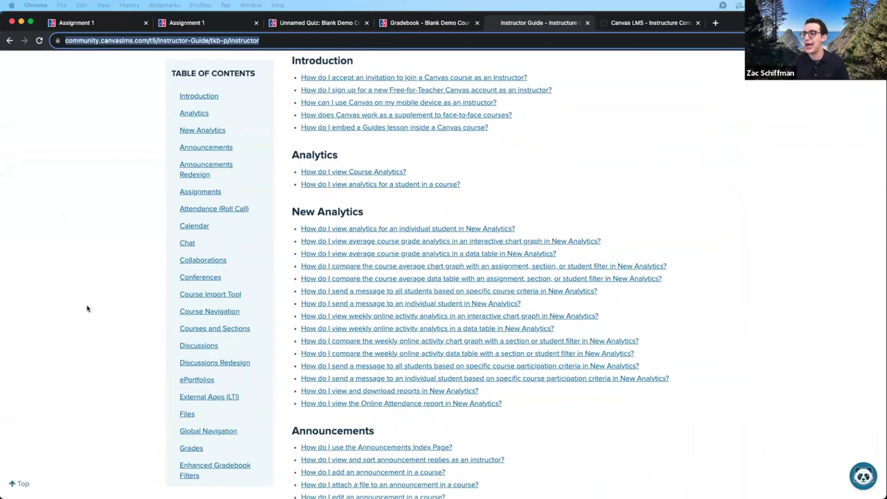
scroll(338, 146, down, 1)
scroll(221, 249, up, 1)
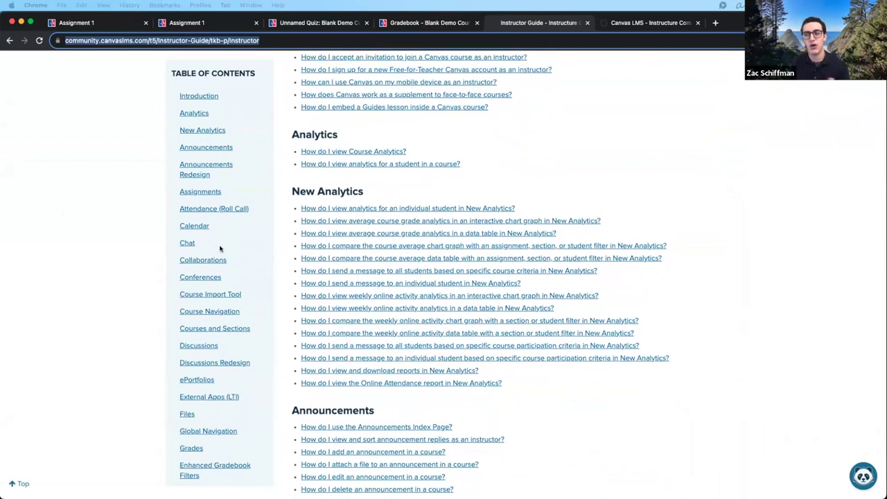
- Jump to Assignments in the guide's Table of Contents and scroll down to Course Import Tool
click(202, 194)
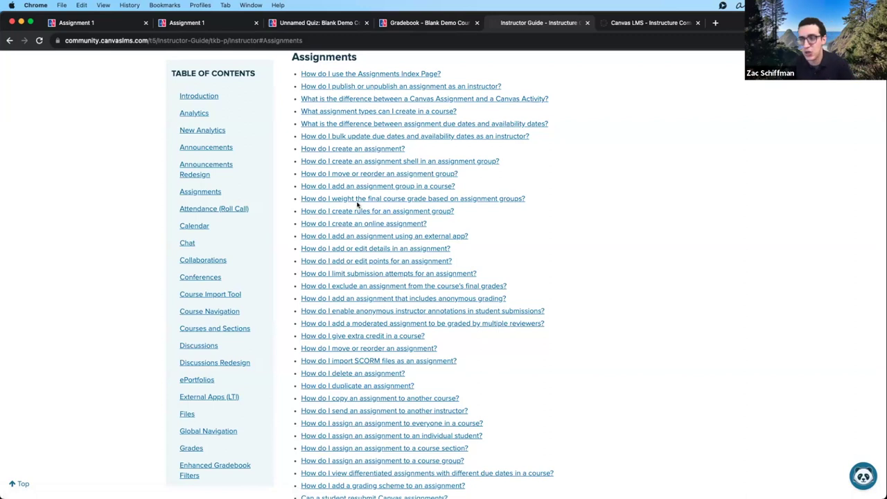
scroll(346, 229, down, 20)
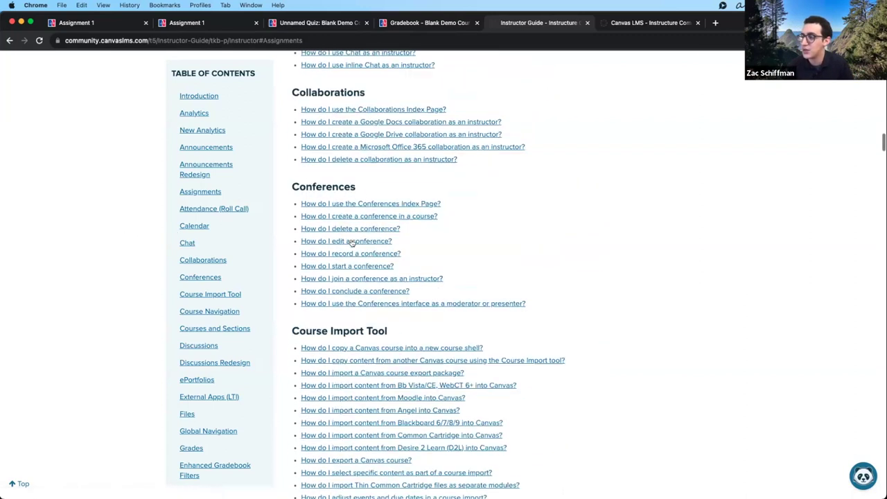
scroll(352, 242, down, 1)
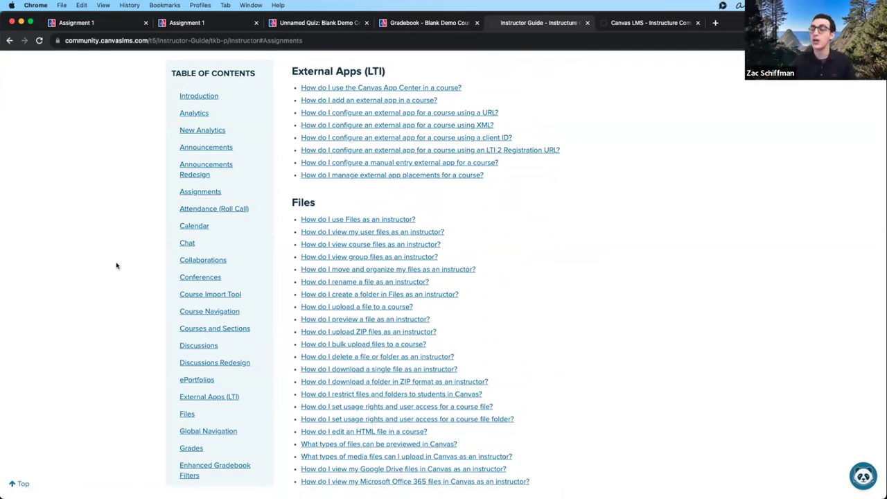
scroll(545, 252, up, 1)
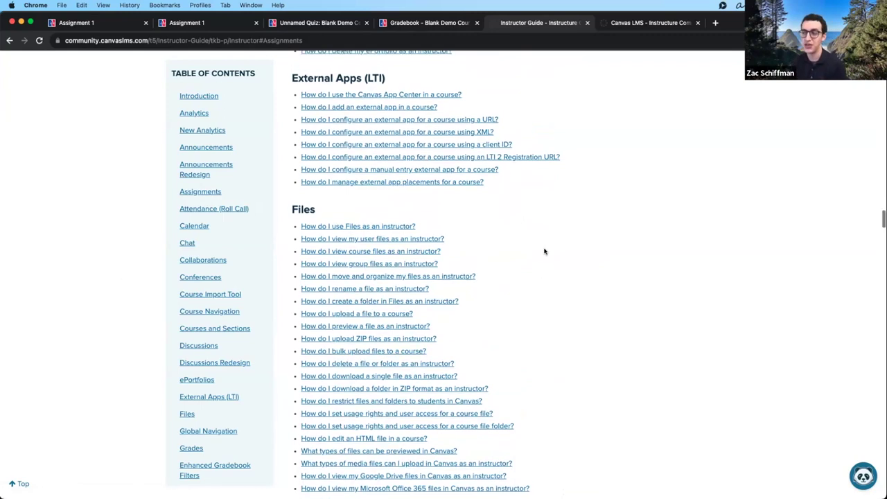
scroll(544, 251, up, 20)
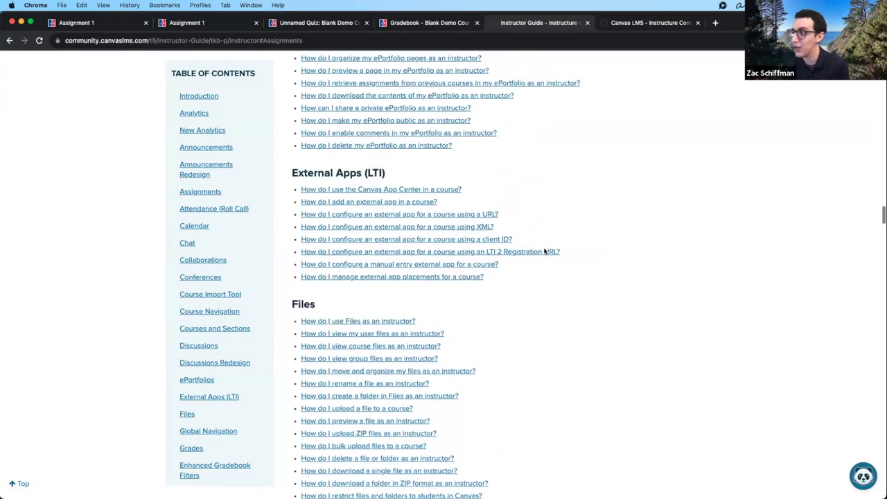
scroll(545, 252, up, 15)
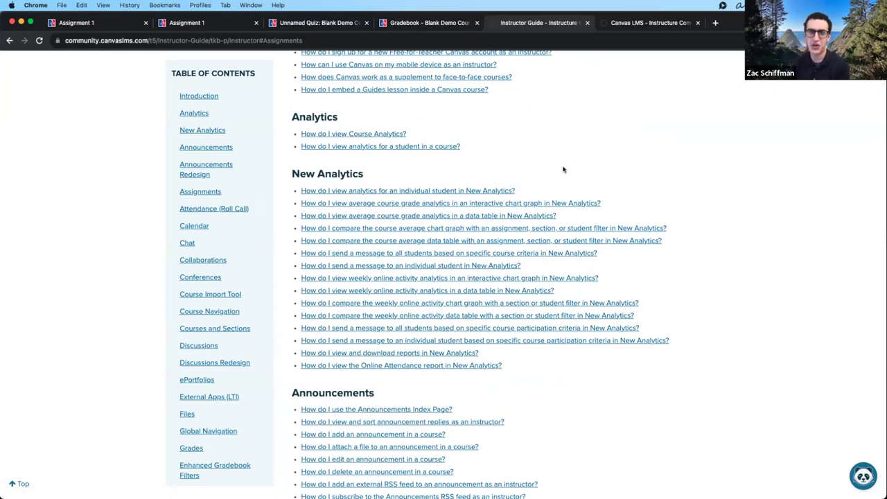
scroll(564, 170, up, 5)
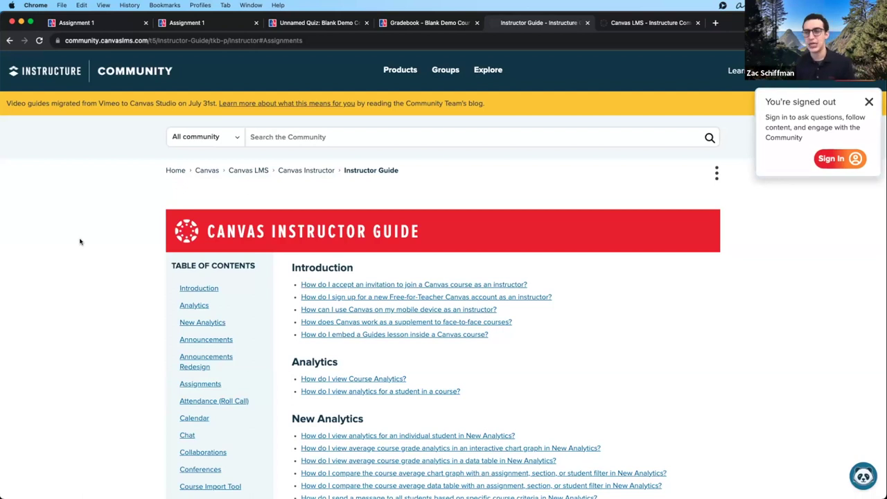
scroll(370, 437, down, 5)
scroll(369, 435, down, 20)
scroll(362, 414, down, 4)
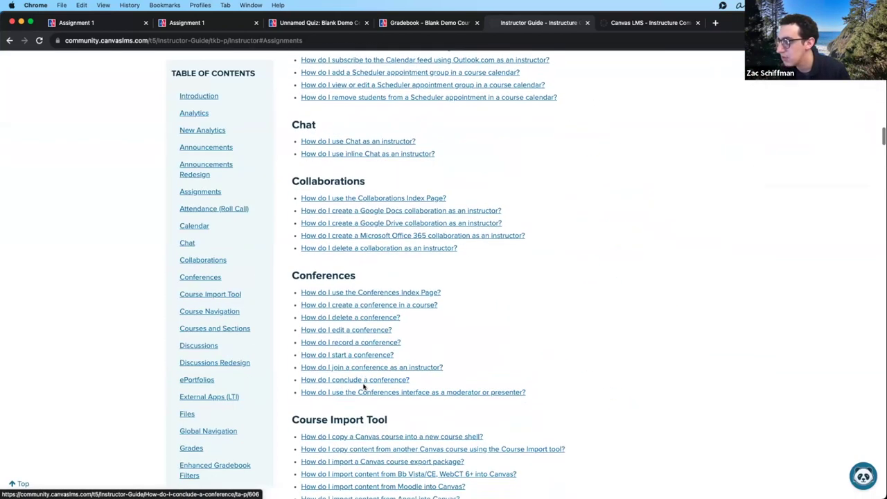
scroll(364, 387, down, 3)
scroll(364, 387, down, 2)
scroll(351, 154, up, 1)
scroll(352, 146, down, 1)
- Open and scroll through the Course Import tool guide for copying content from another course
click(350, 133)
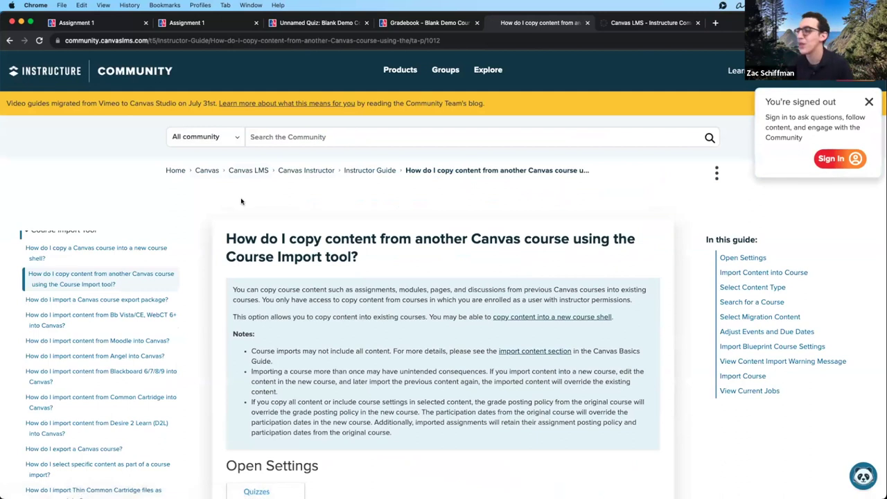
scroll(201, 207, down, 2)
scroll(206, 202, down, 3)
scroll(205, 202, up, 2)
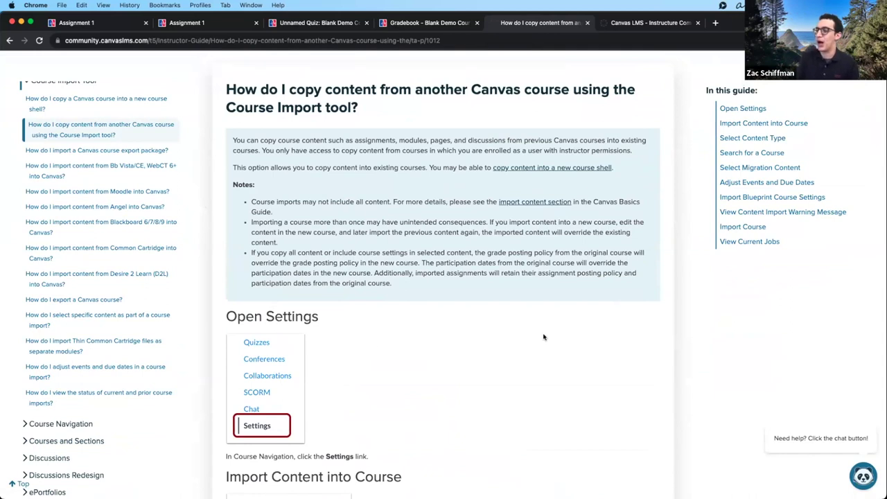
scroll(543, 337, down, 5)
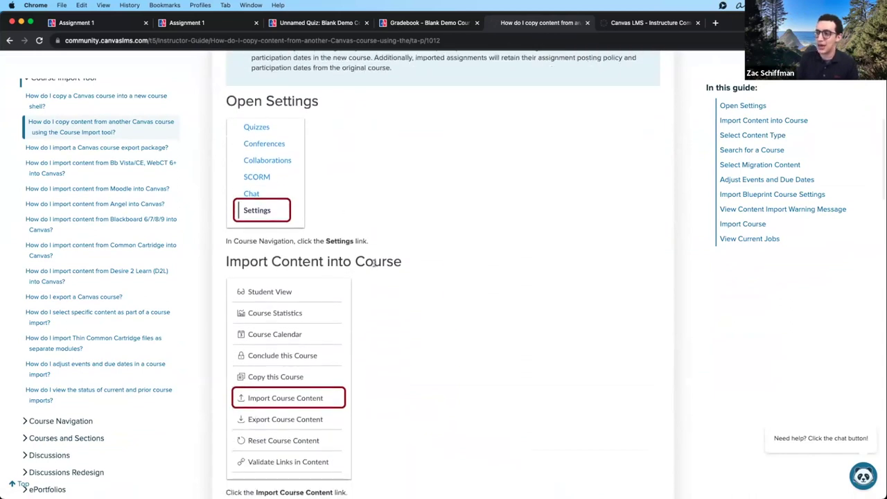
scroll(371, 263, down, 10)
scroll(371, 267, down, 5)
scroll(295, 223, down, 3)
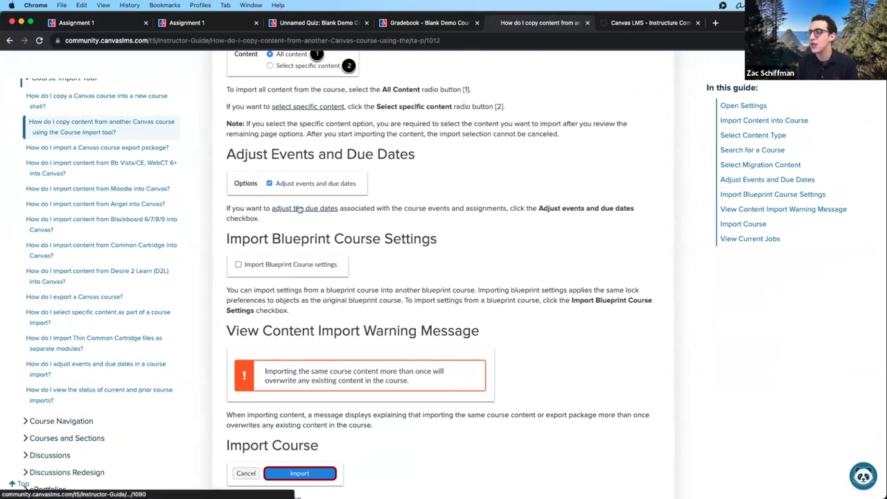
- Open the guide on adjusting events and due dates in an import, then close it with Cmd+W
click(298, 208)
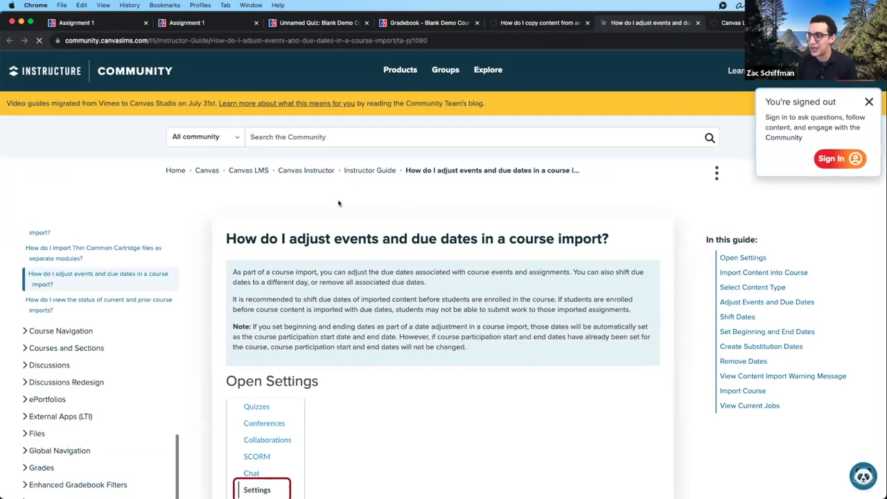
scroll(350, 190, down, 10)
scroll(350, 190, up, 10)
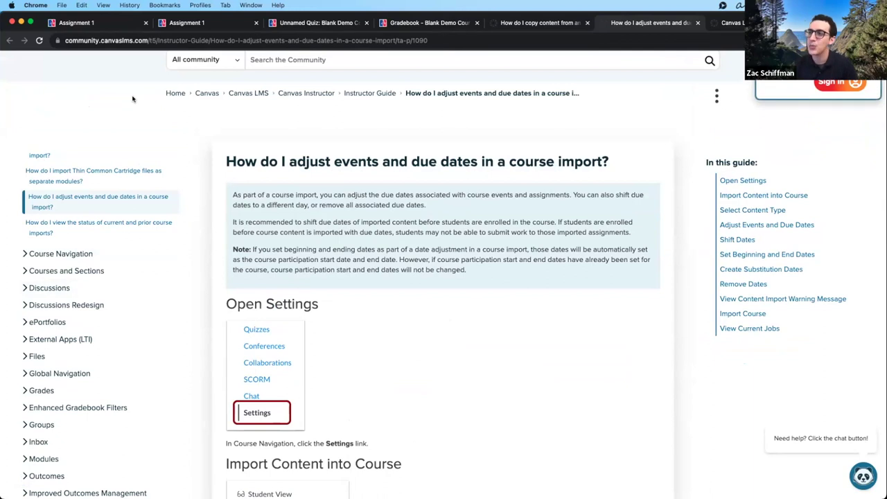
key(super+w)
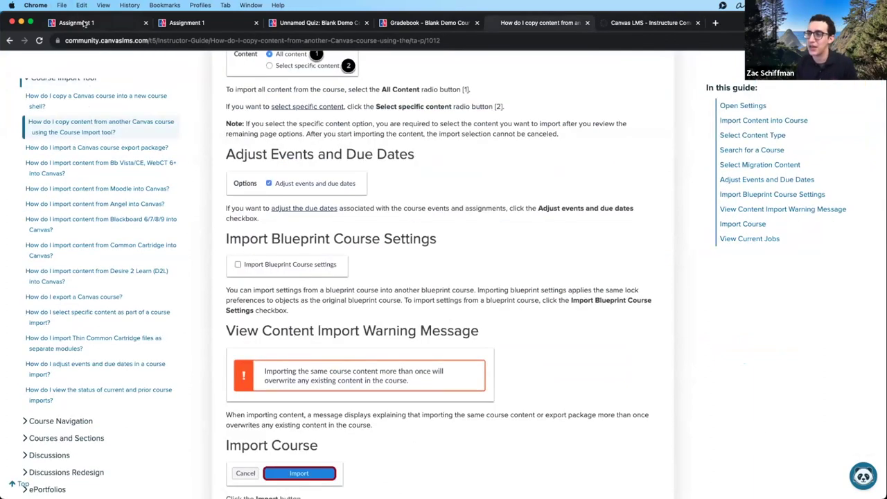
- Go back to the Assignment 1 tab and scroll the Help tray down to the AU support contacts
click(84, 23)
click(19, 339)
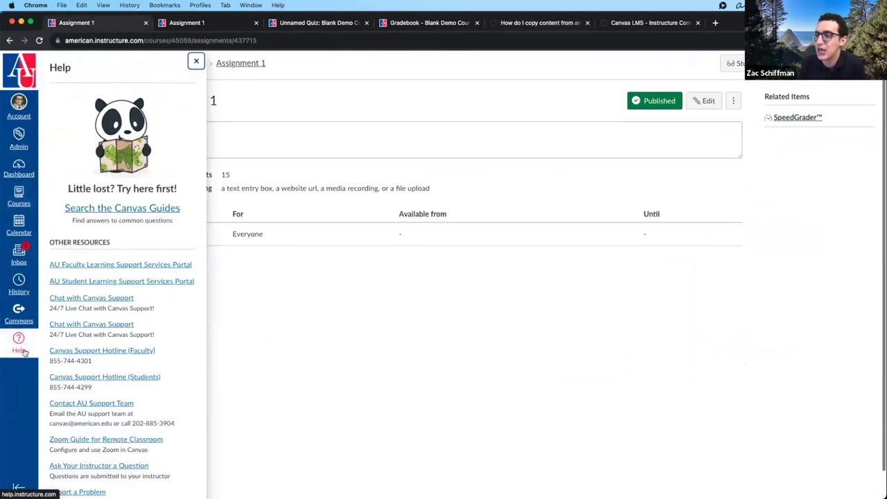
scroll(131, 268, down, 2)
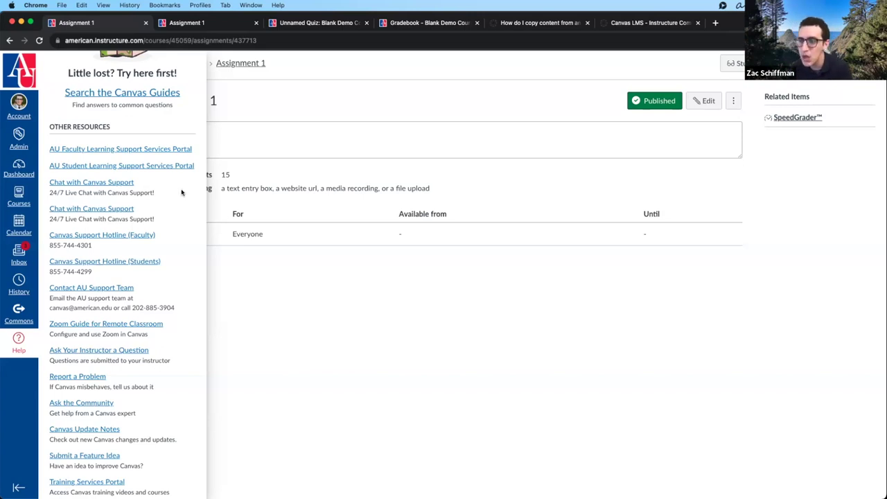
scroll(183, 192, down, 3)
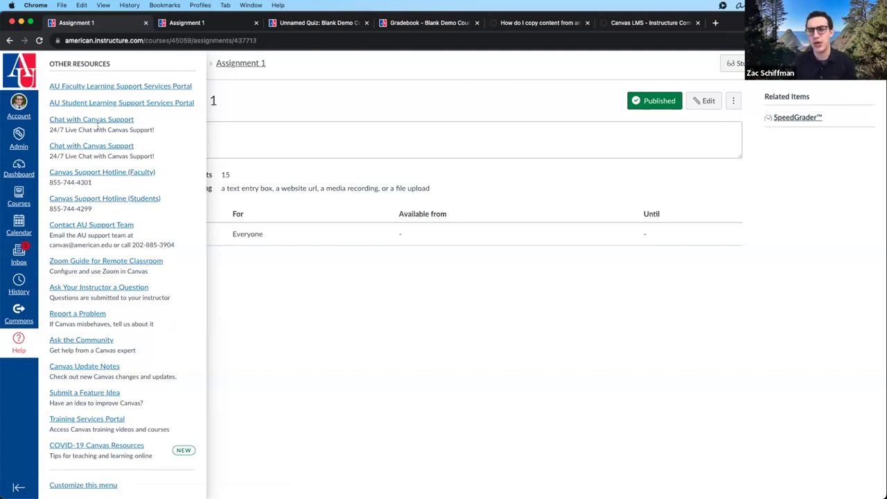
scroll(151, 229, down, 1)
- Highlight the support team's contact line in the Help tray, then the phone number and the email address separately
drag(184, 211, 44, 210)
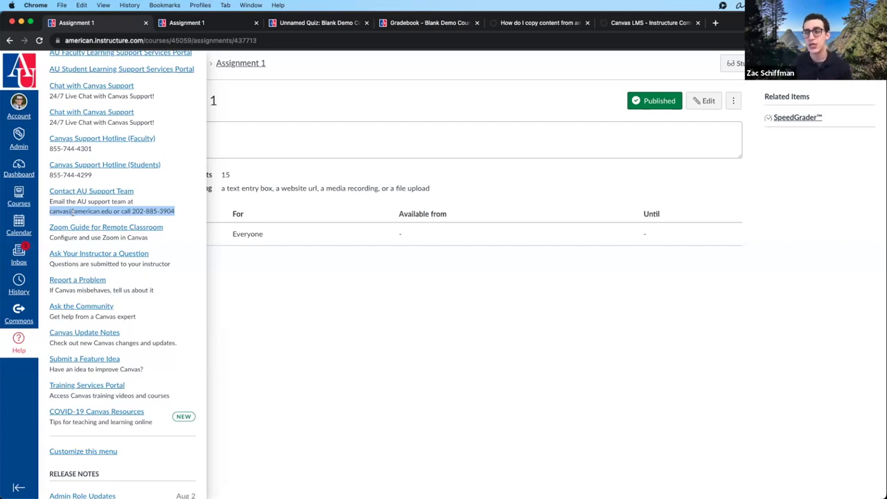
drag(133, 211, 178, 213)
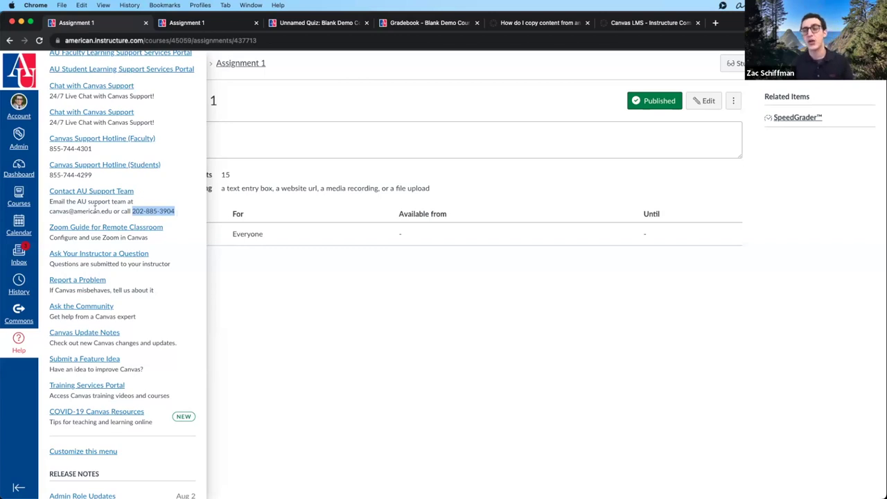
drag(49, 211, 111, 211)
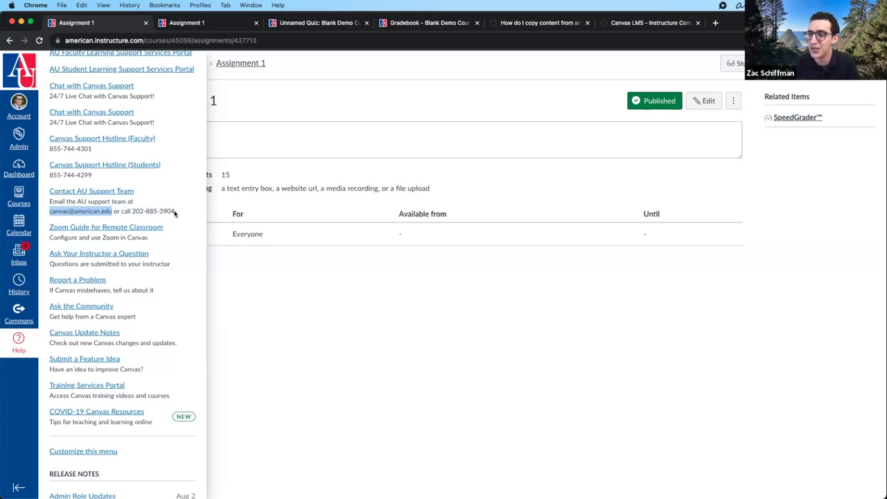
- Close the Help tray to return to the full Assignment 1 page
scroll(175, 214, up, 1)
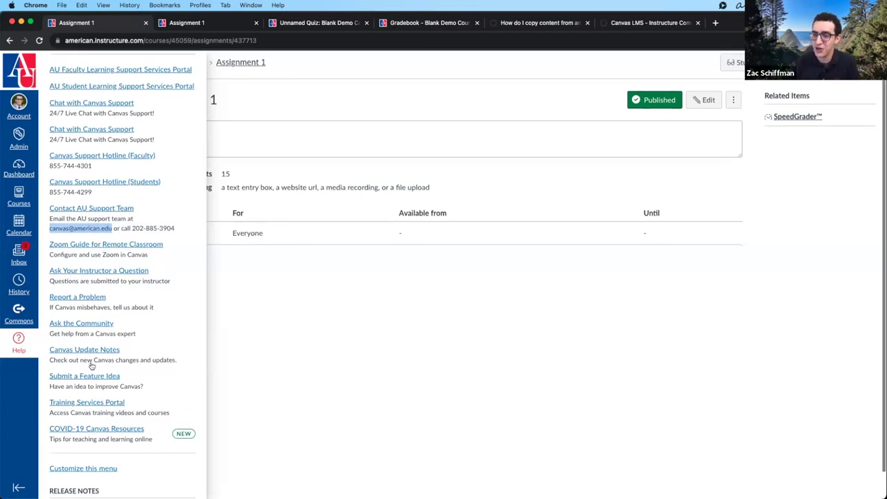
scroll(91, 297, up, 1)
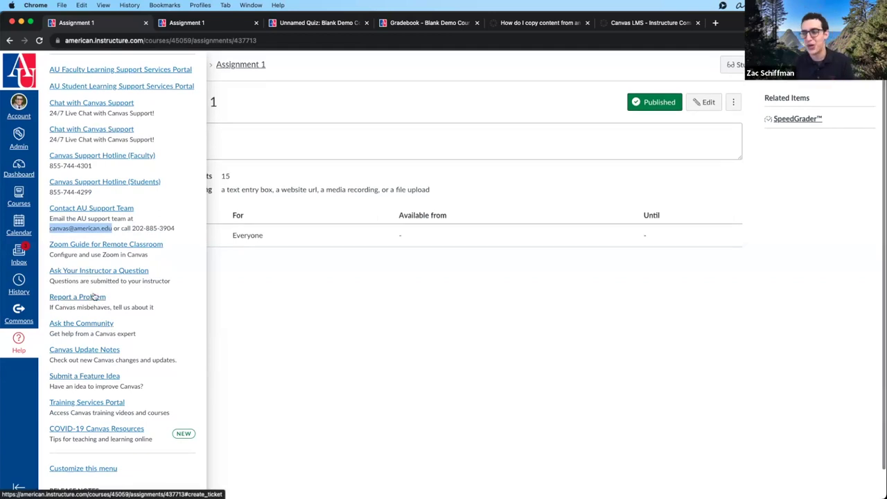
scroll(108, 229, up, 1)
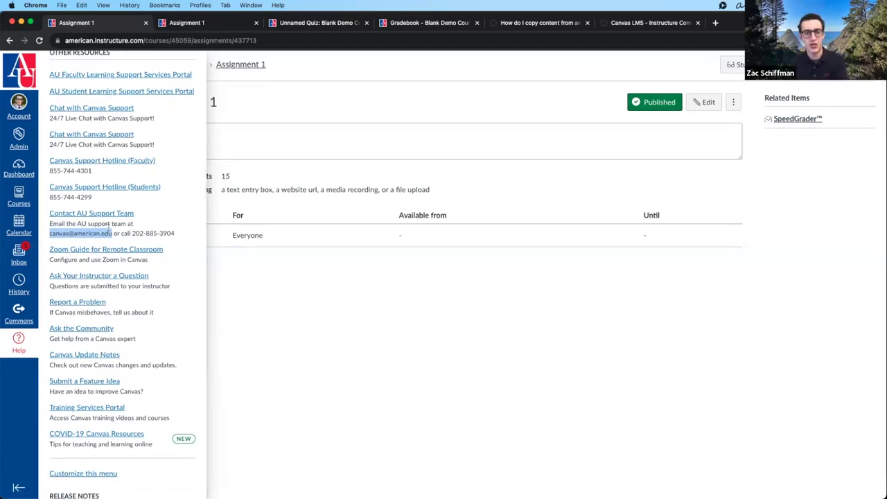
scroll(129, 310, up, 5)
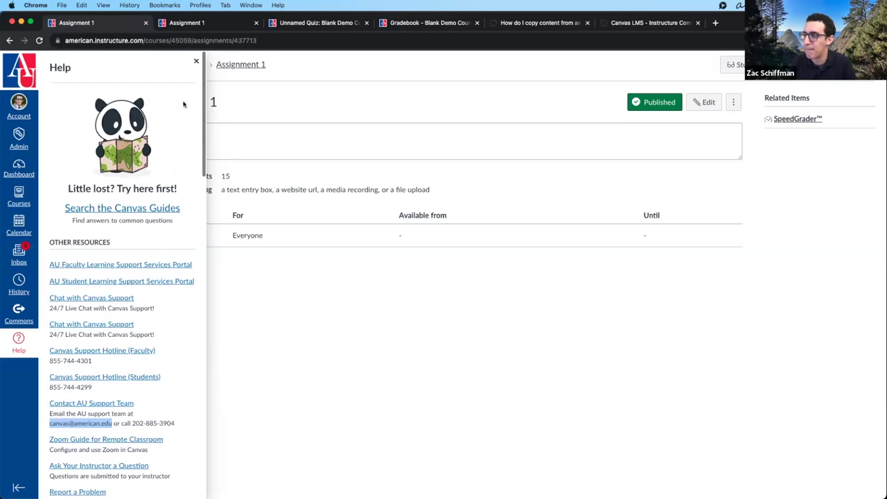
click(196, 61)
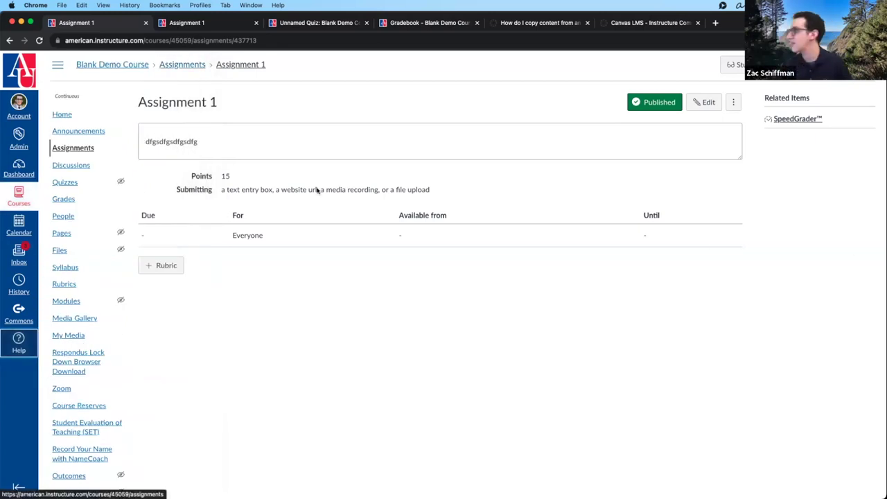